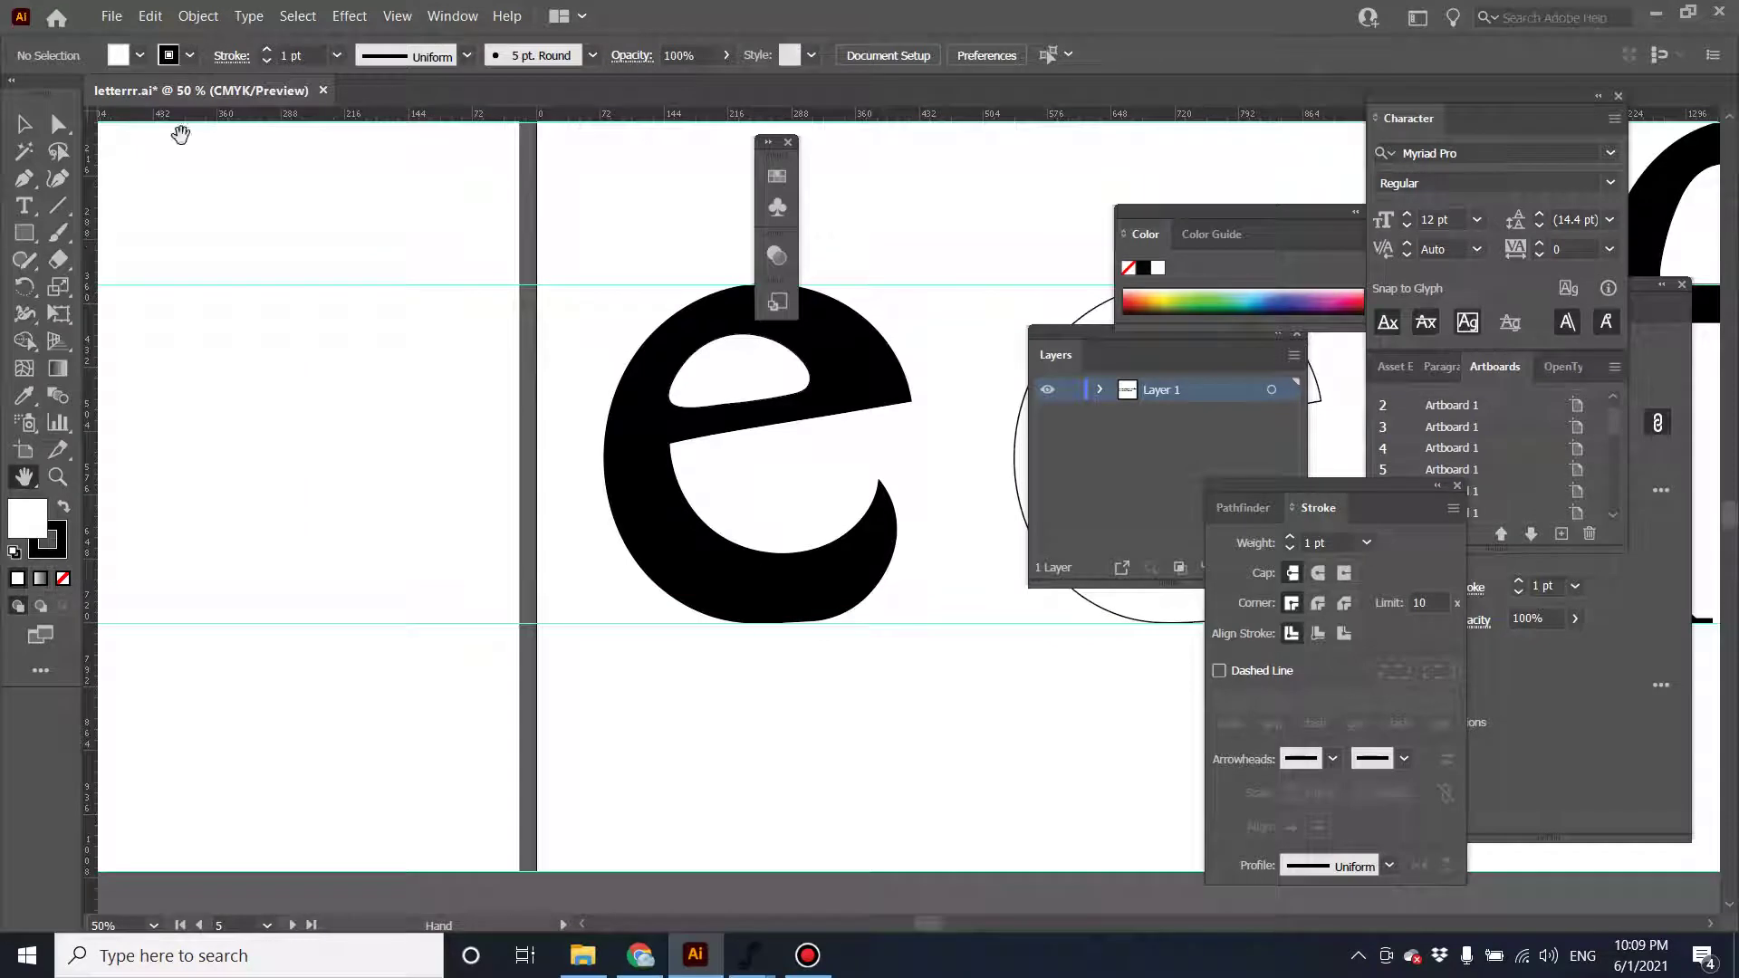
Draw a rectangle over the upper part of the e and send it behind the letter.
click(24, 125)
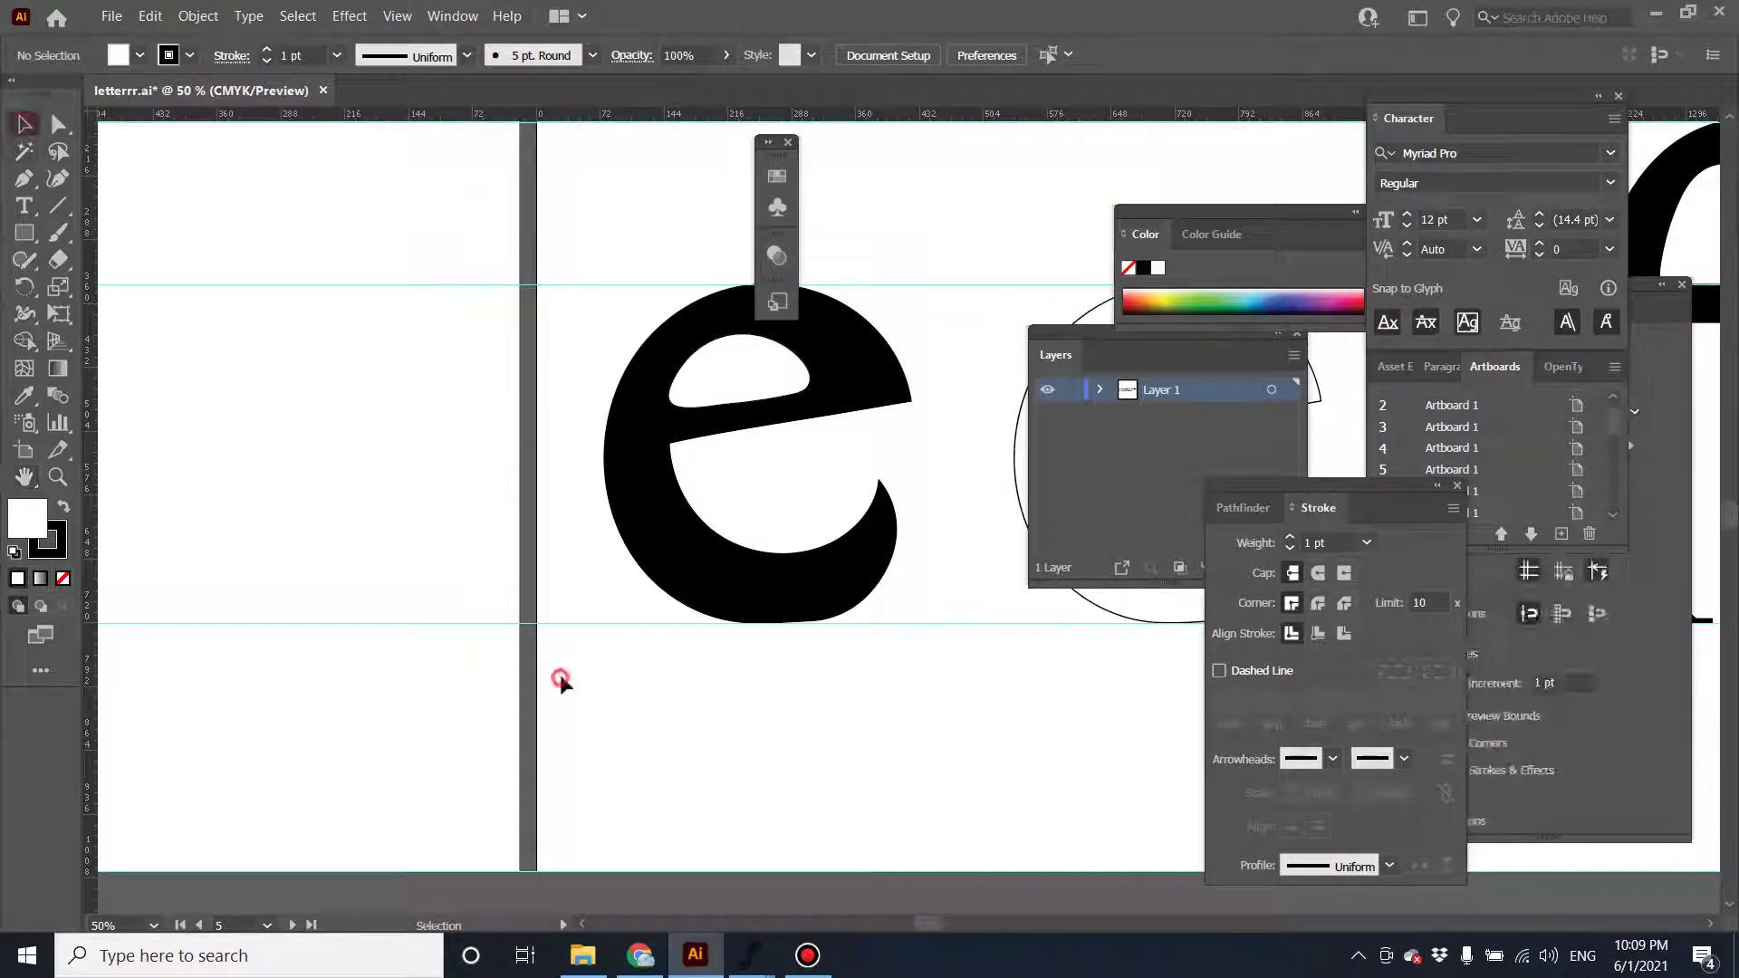
click(701, 409)
key(m)
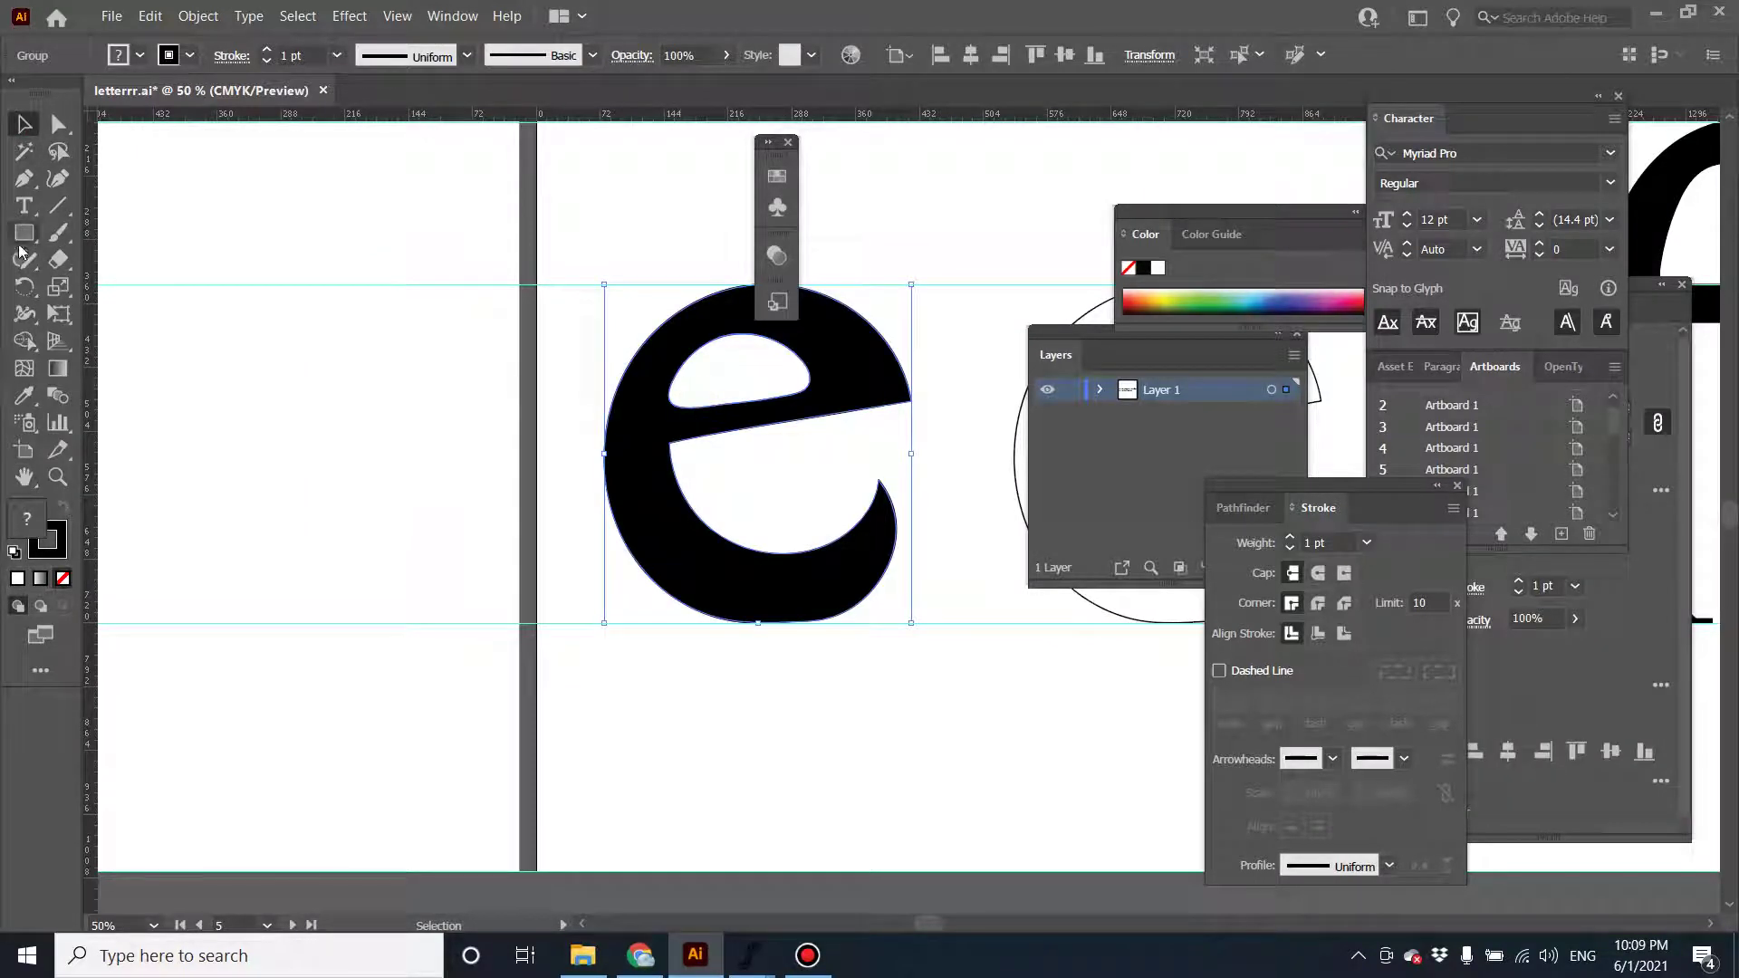
drag(537, 216, 740, 448)
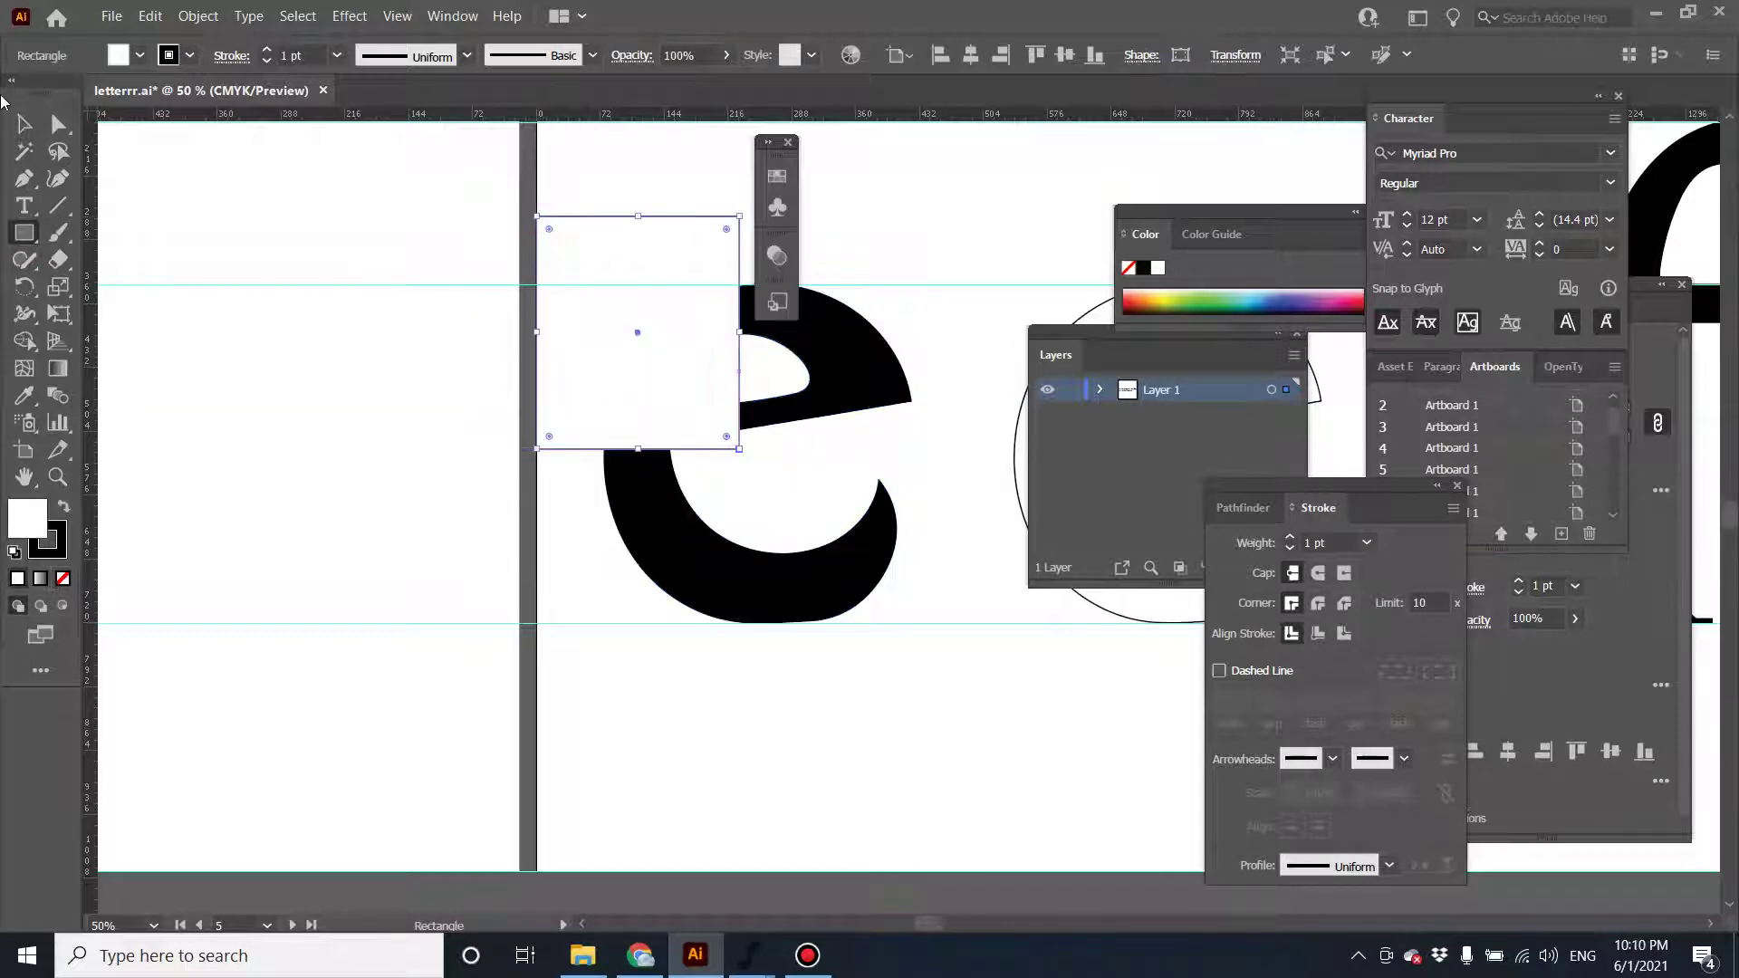
click(25, 125)
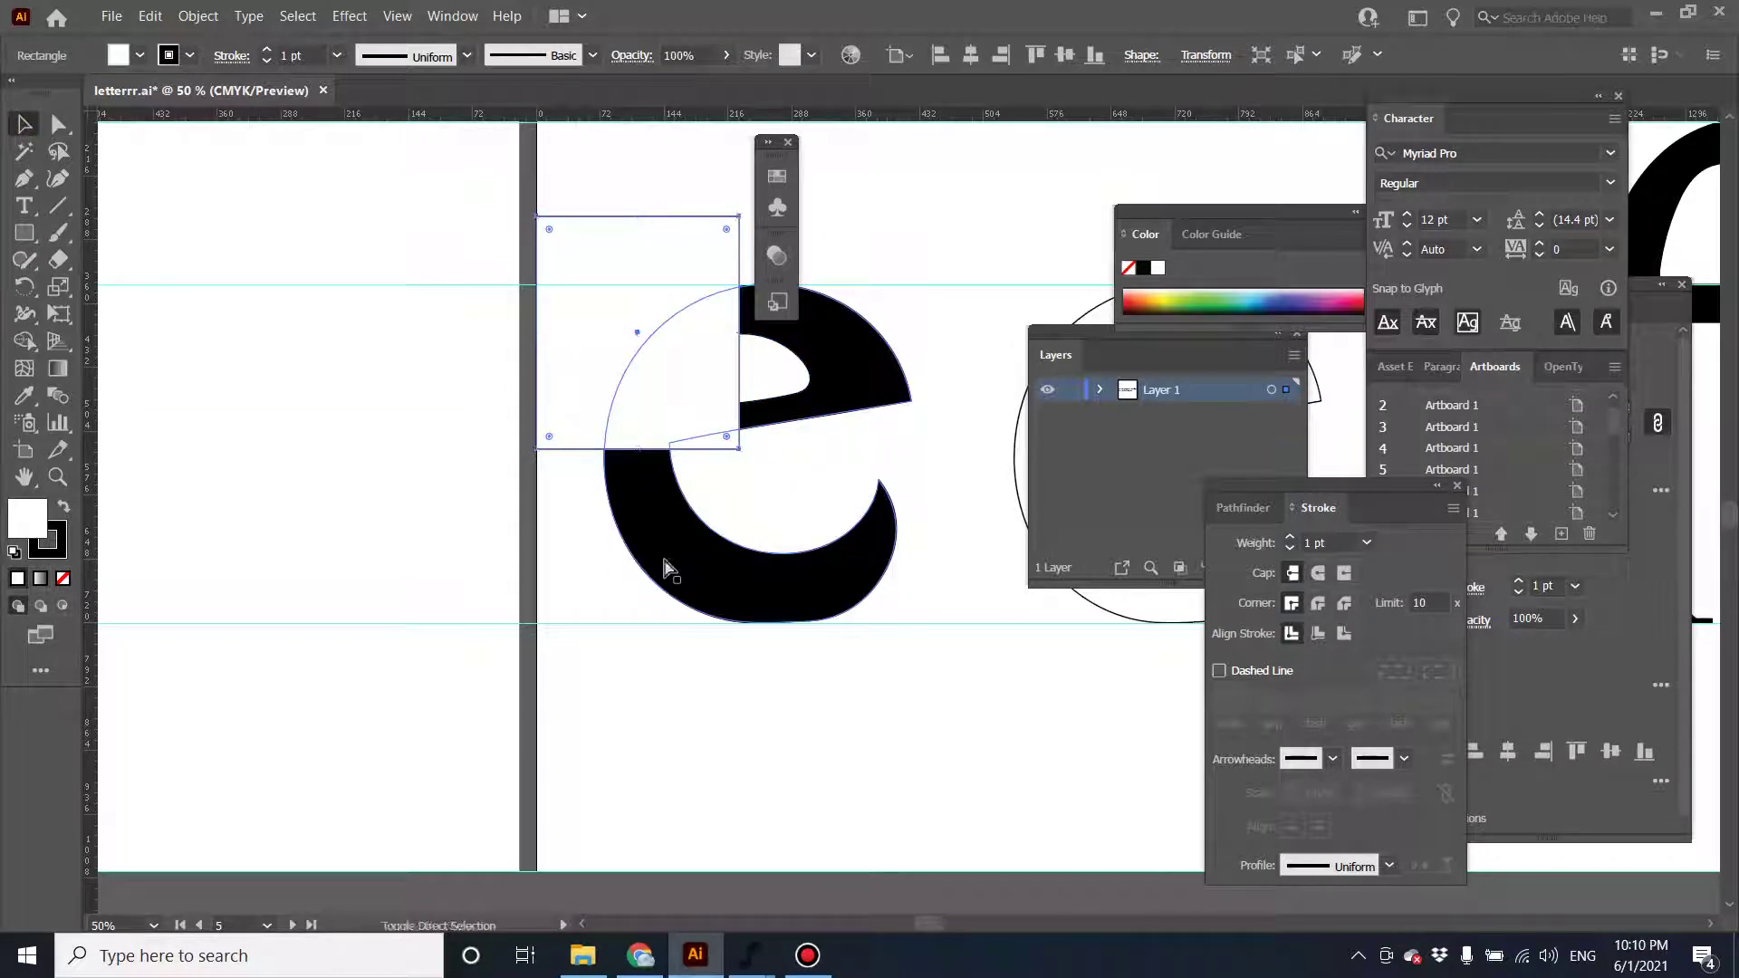
key(ctrl+shift+bracketleft)
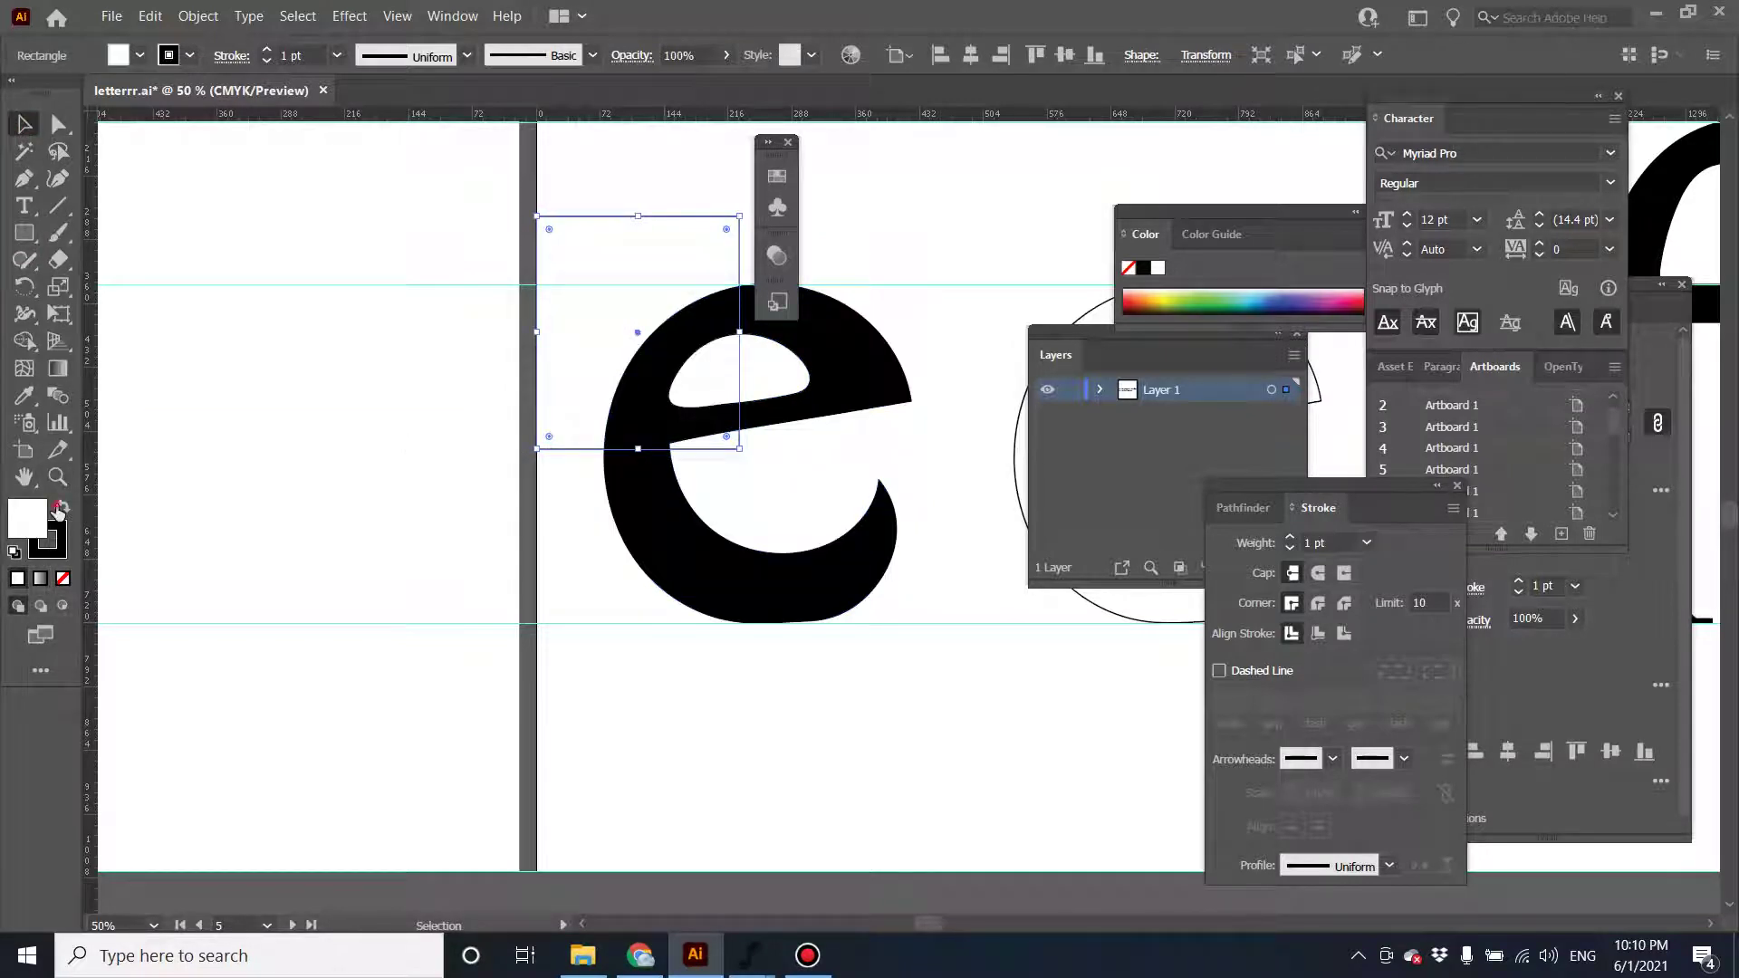
Give the test rectangle a crimson #B70F3F fill and slide it beside the e.
click(57, 512)
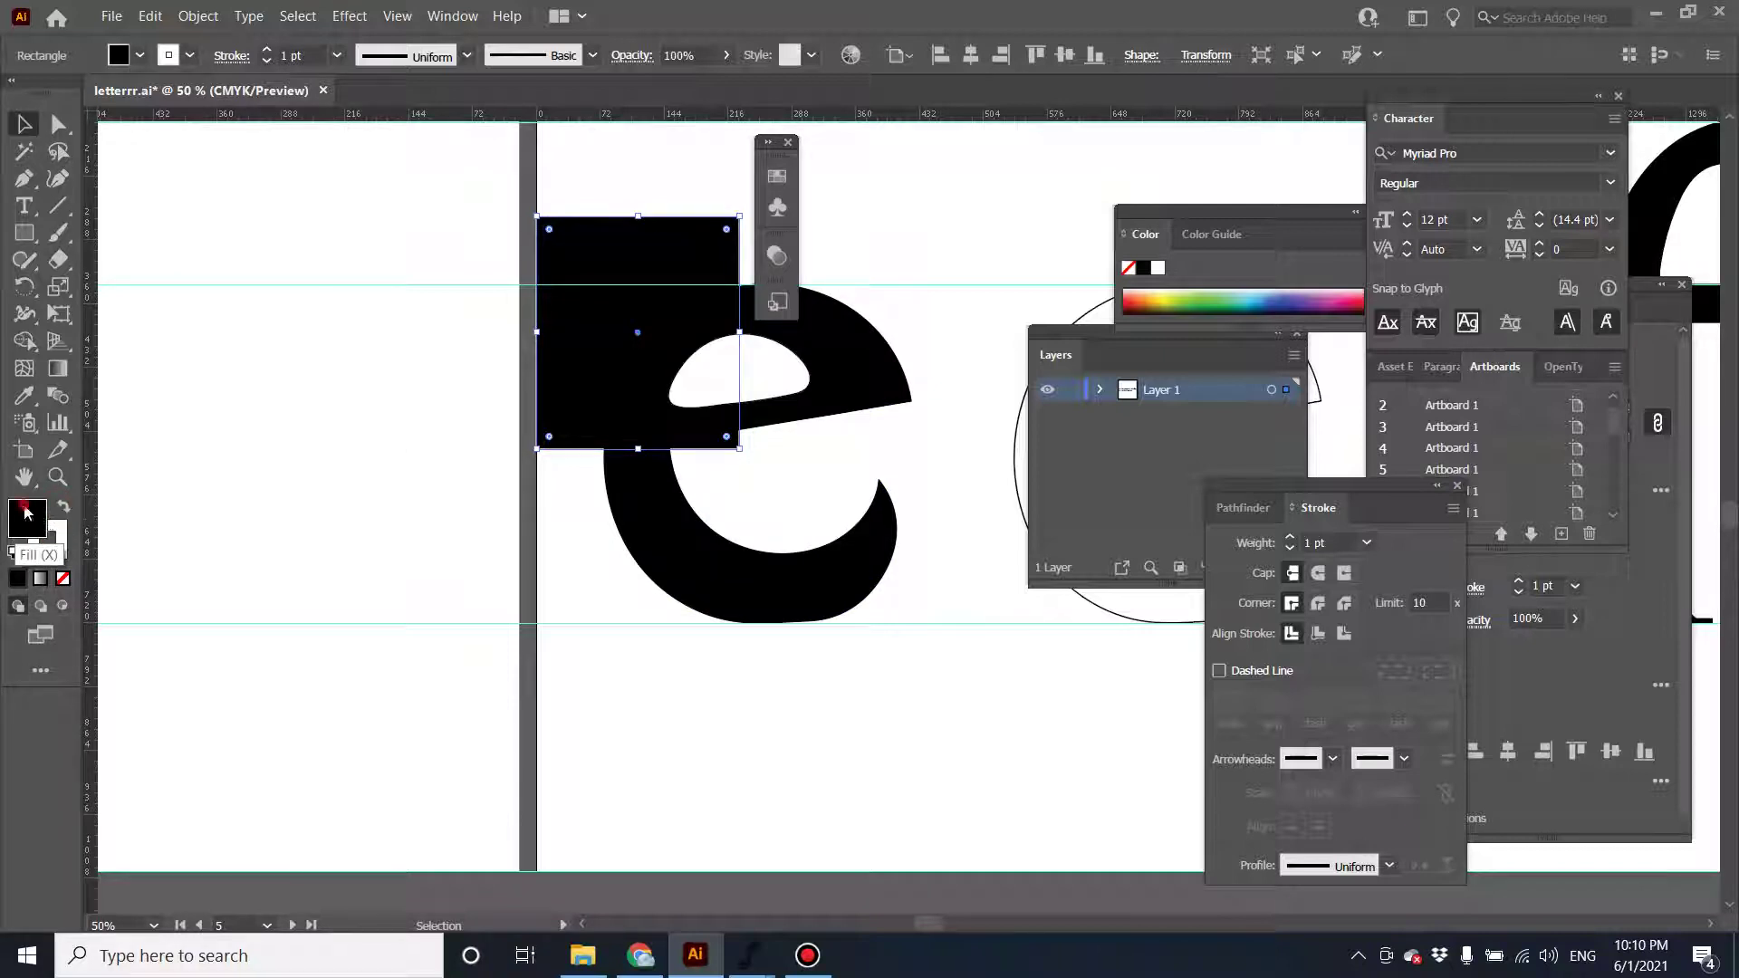
double_click(26, 514)
drag(804, 423, 837, 406)
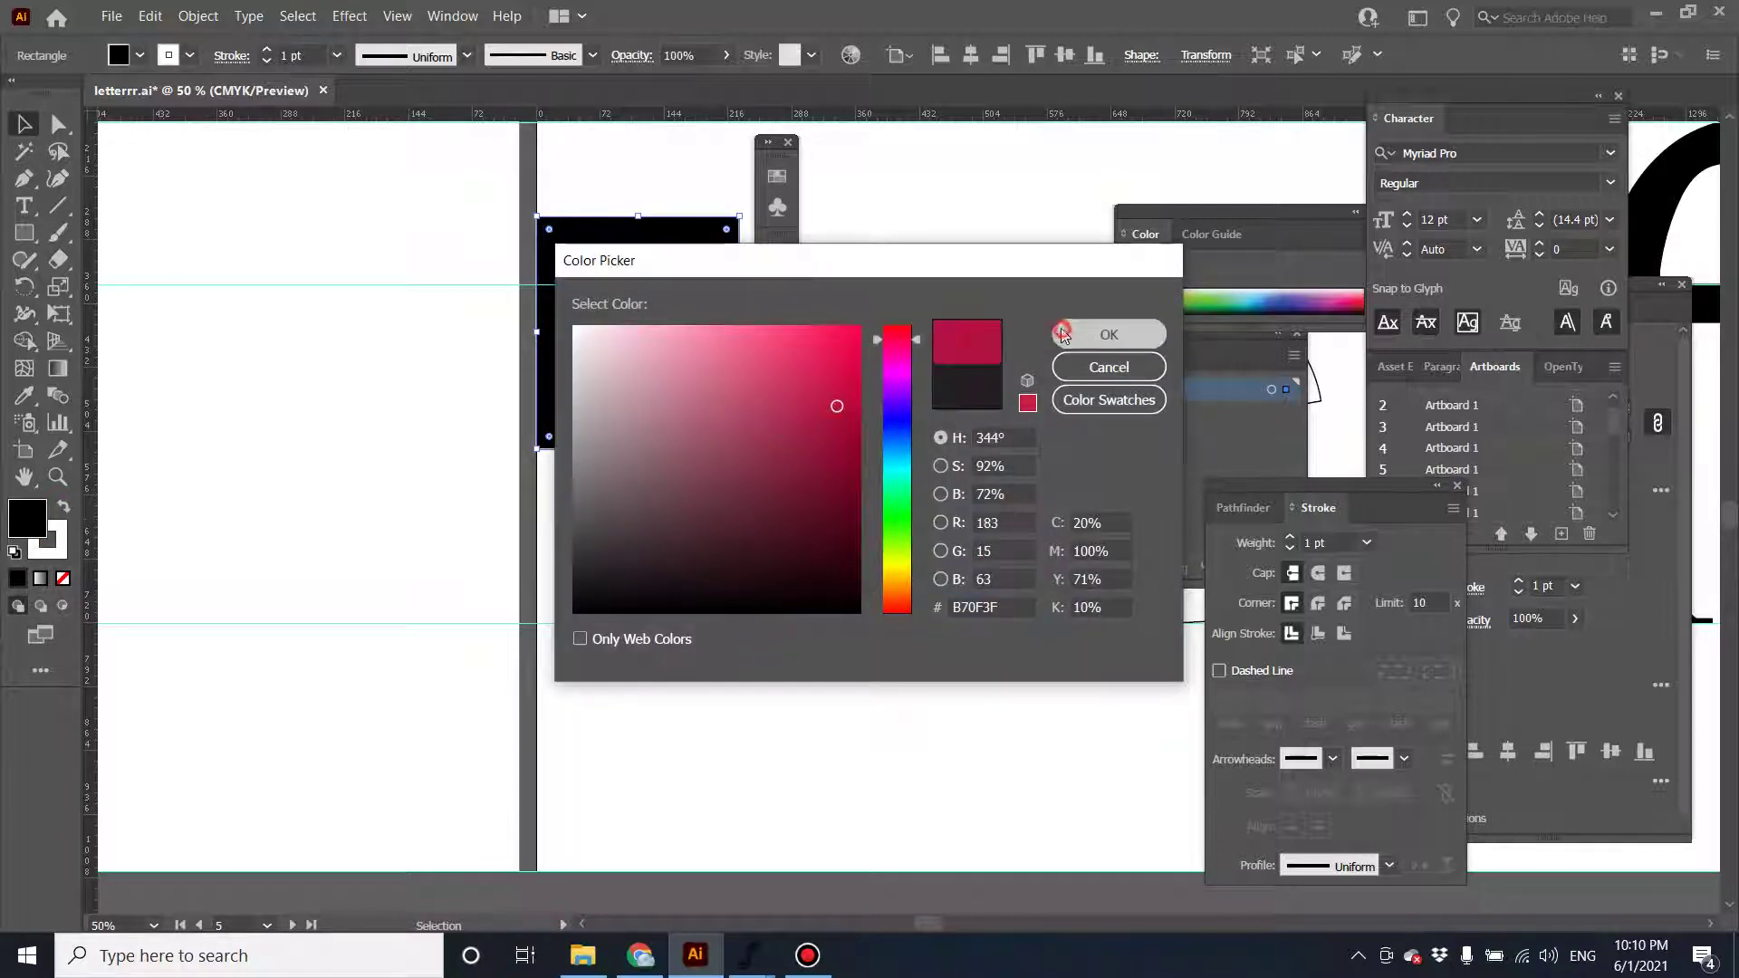
click(1063, 335)
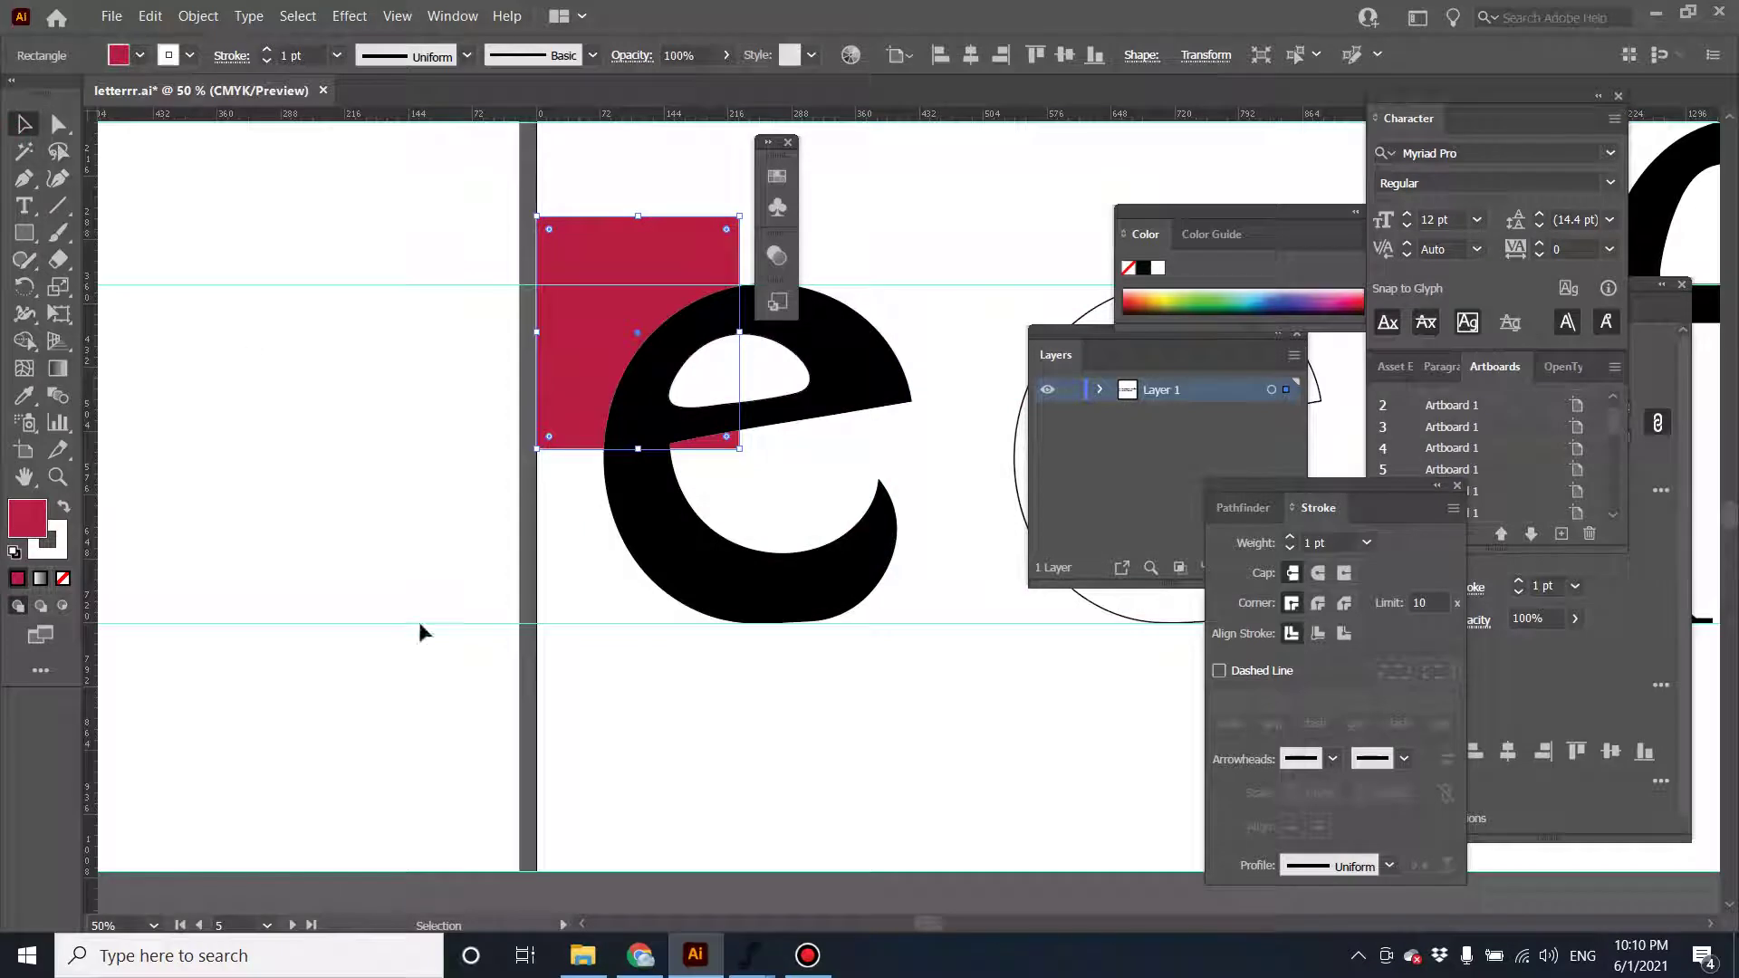
drag(580, 272, 492, 271)
Delete the crimson rectangle so only the e remains, then reselect the e.
click(735, 389)
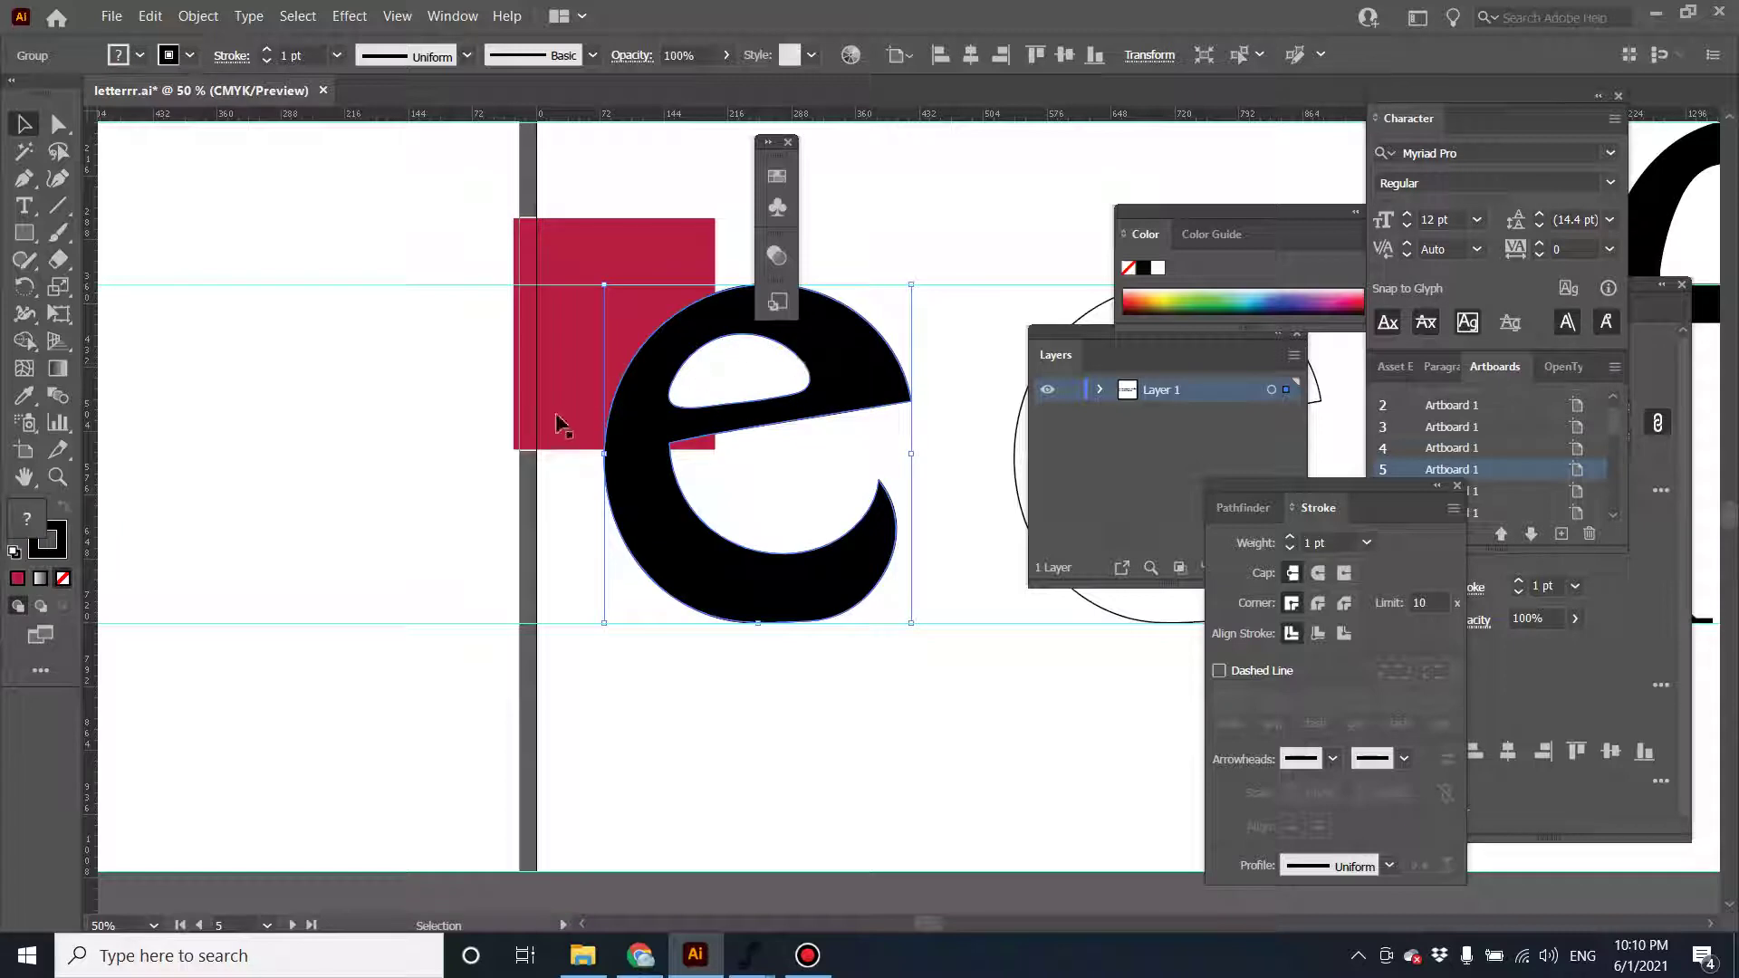
click(529, 390)
key(Delete)
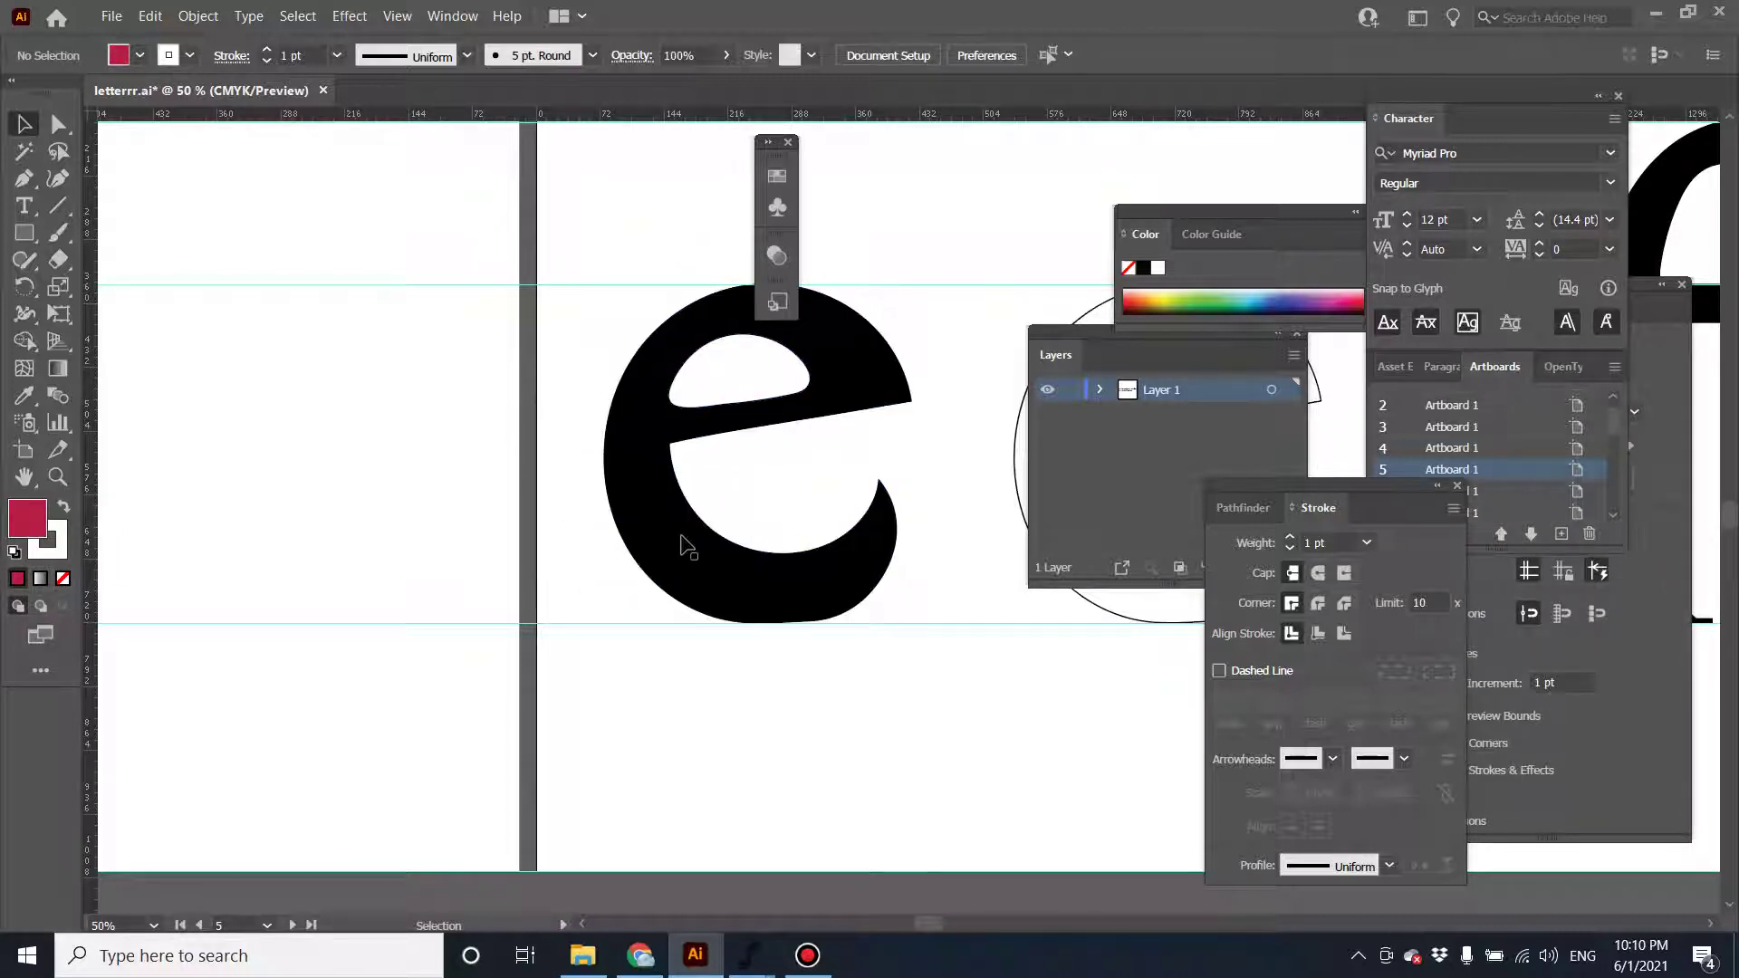
click(708, 395)
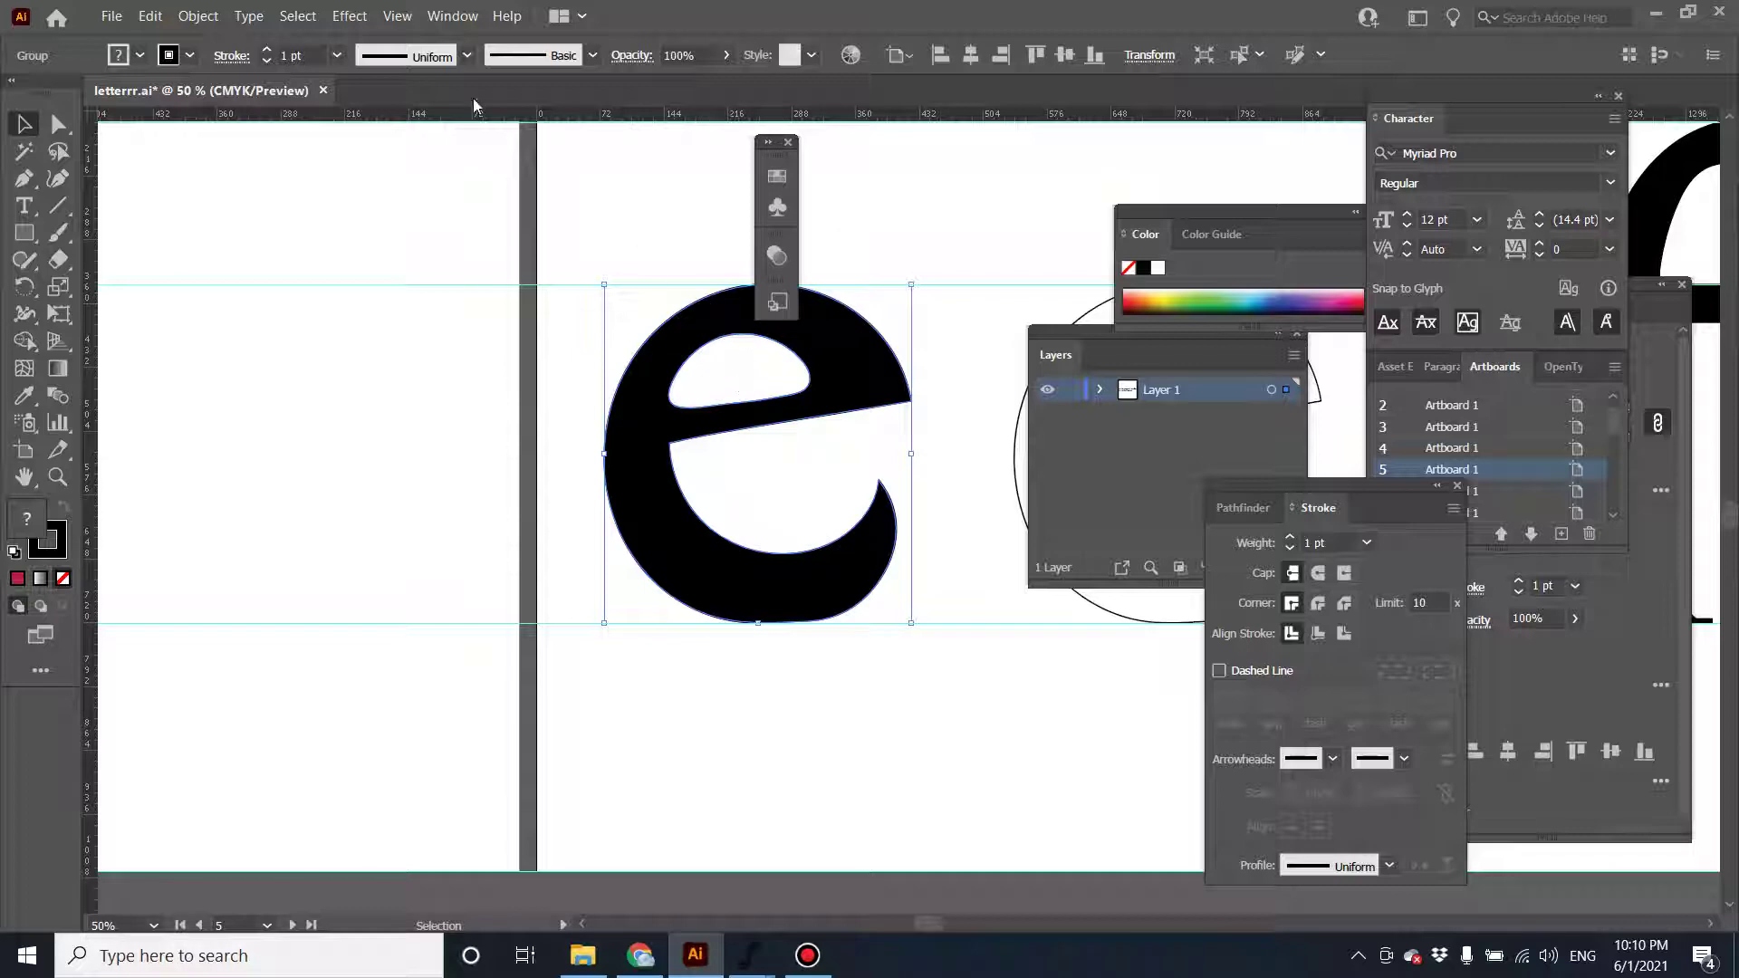
Show the Pathfinder panel from the Window menu and position it near the e.
click(433, 16)
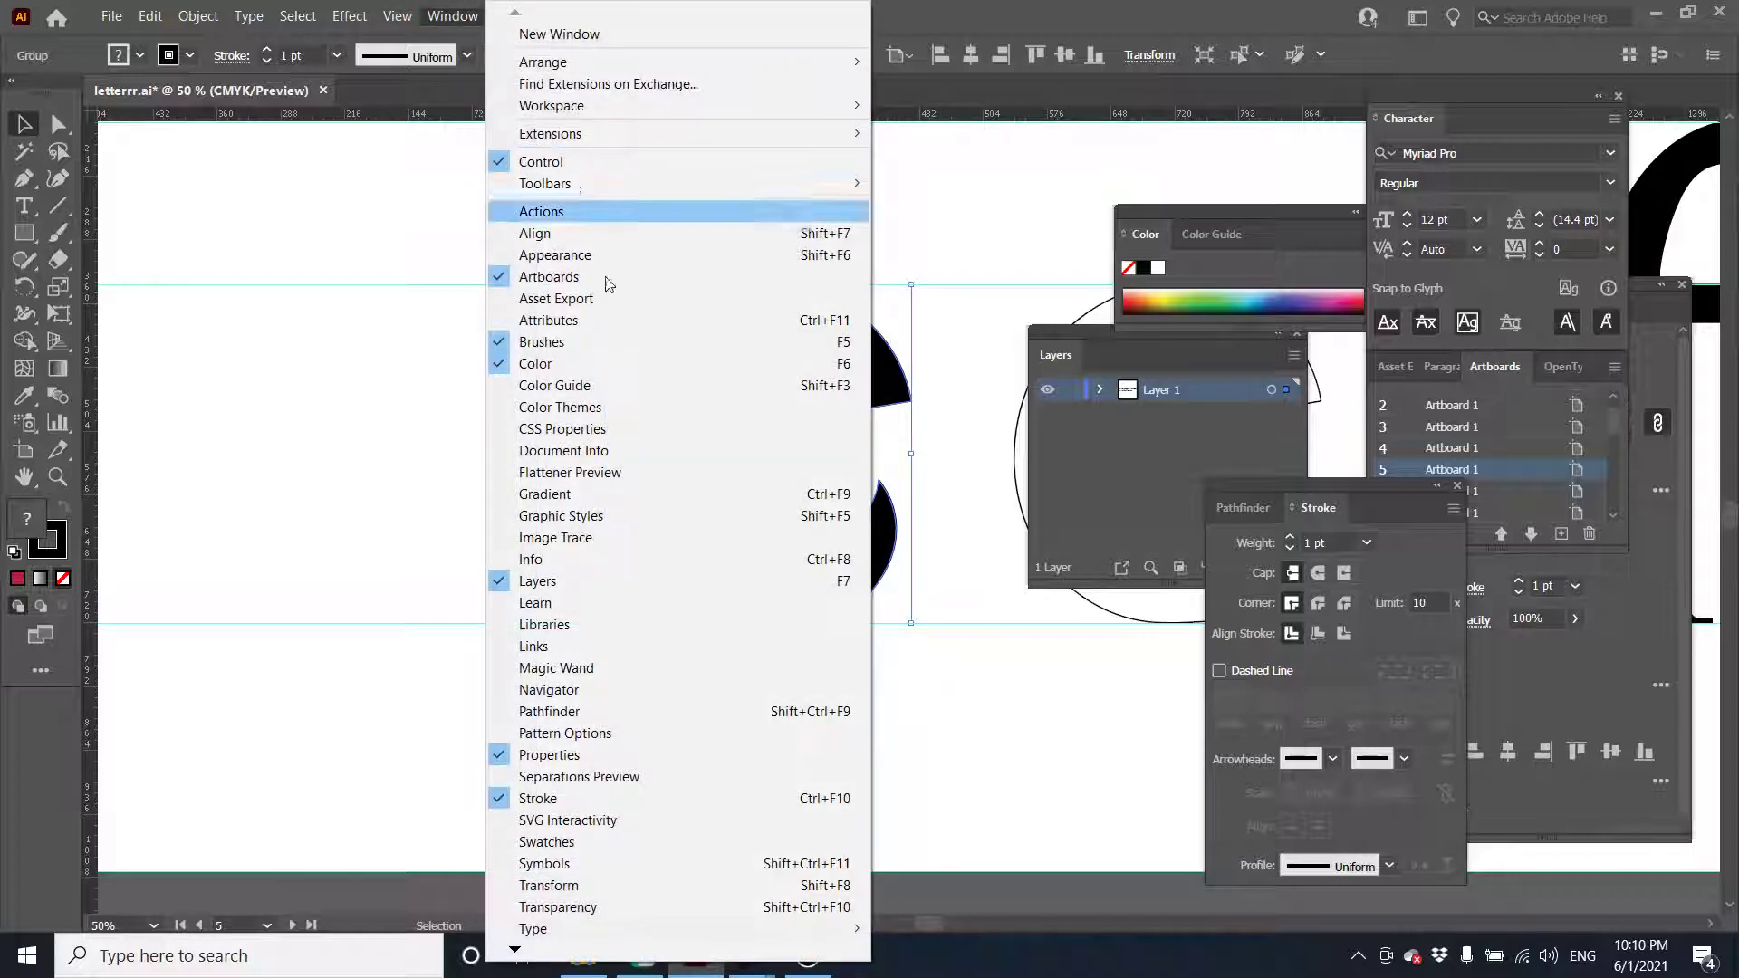
click(752, 715)
drag(1419, 486, 1111, 192)
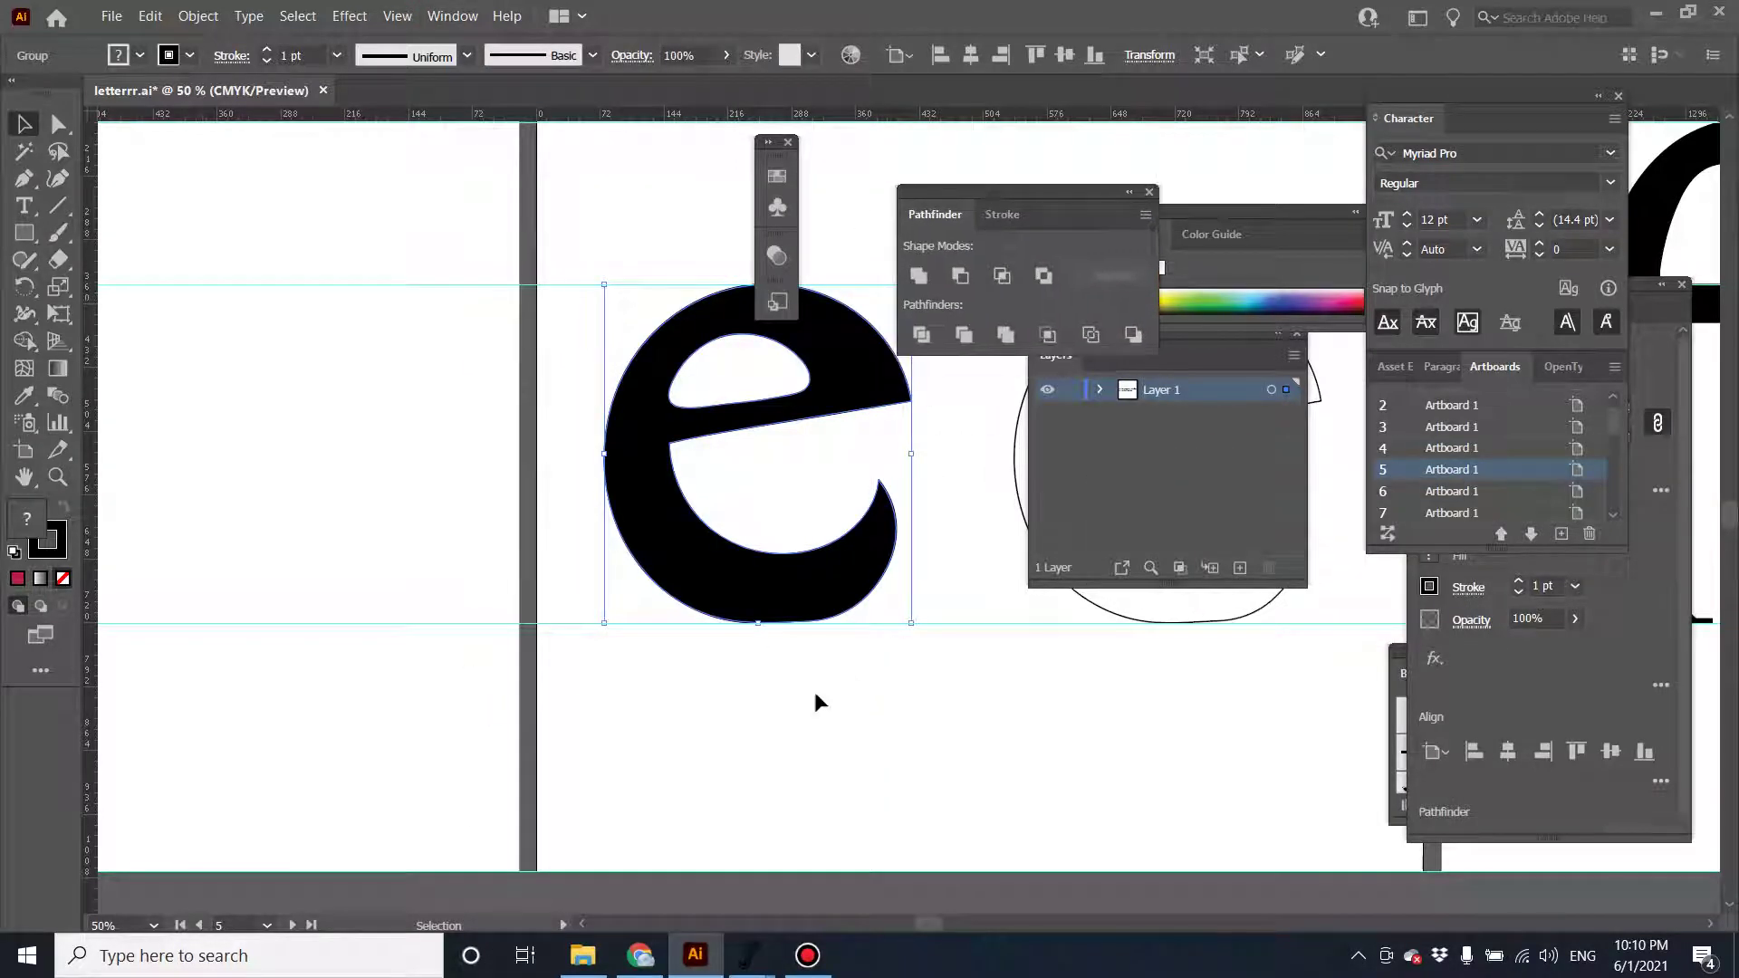
In isolation mode, select the e's counter and outer path, apply Minus Front, then exit isolation.
double_click(730, 377)
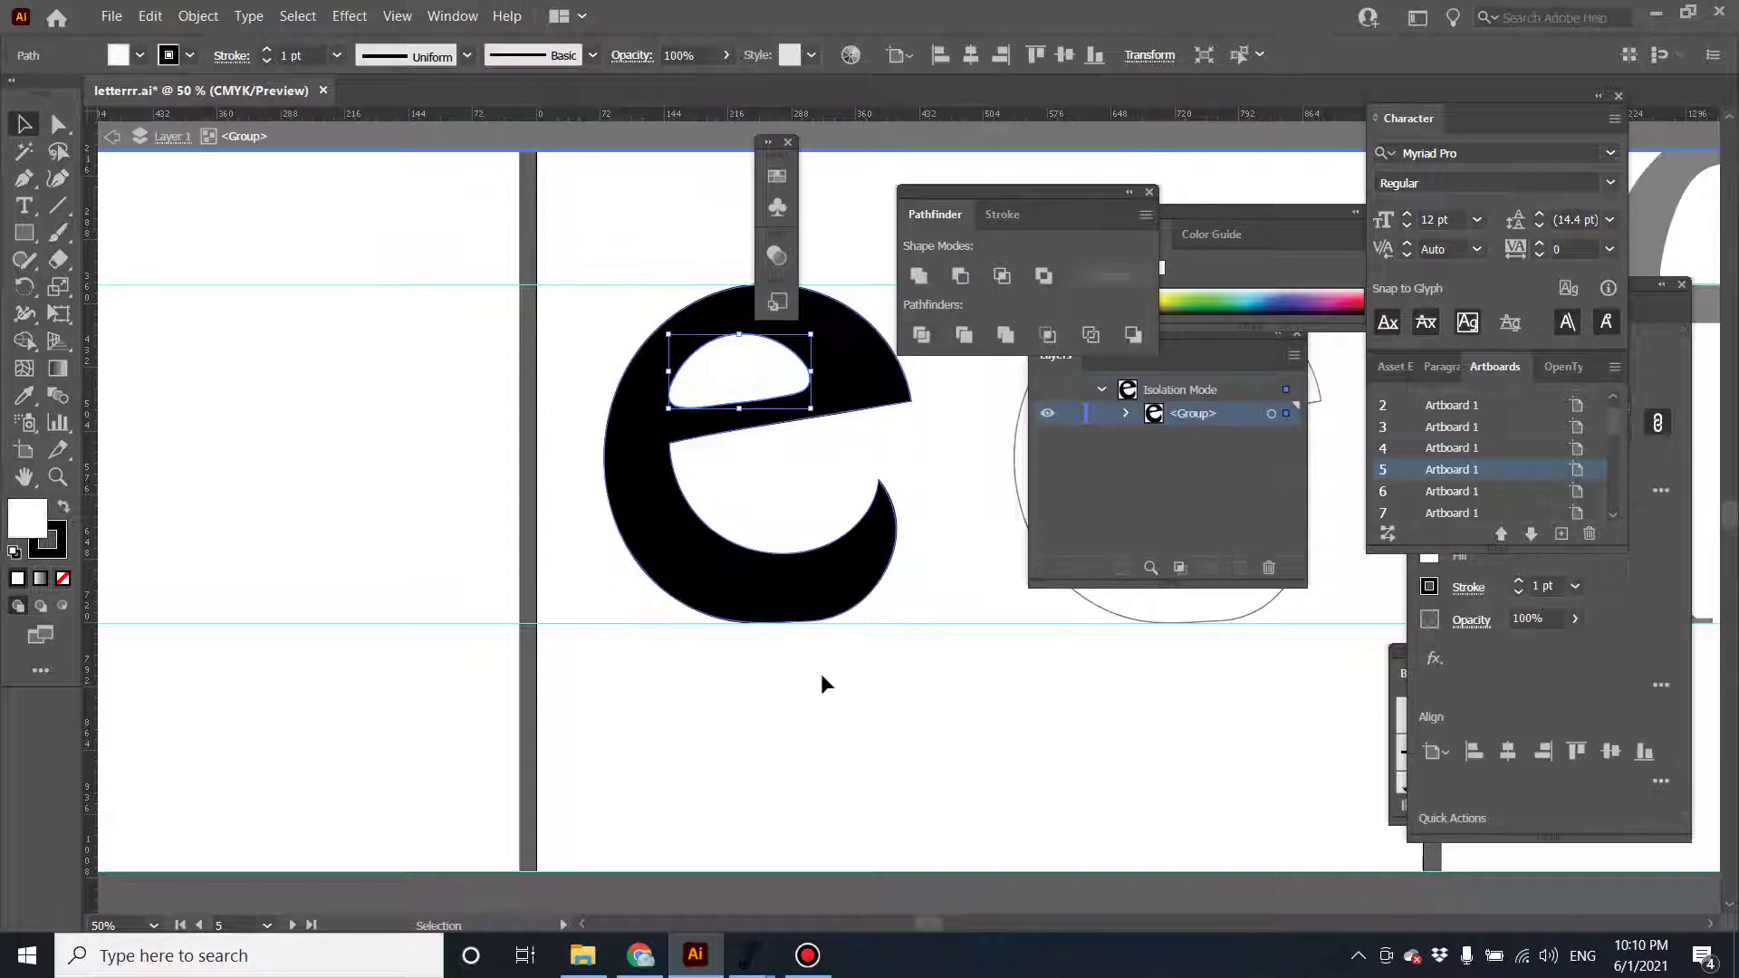
double_click(714, 390)
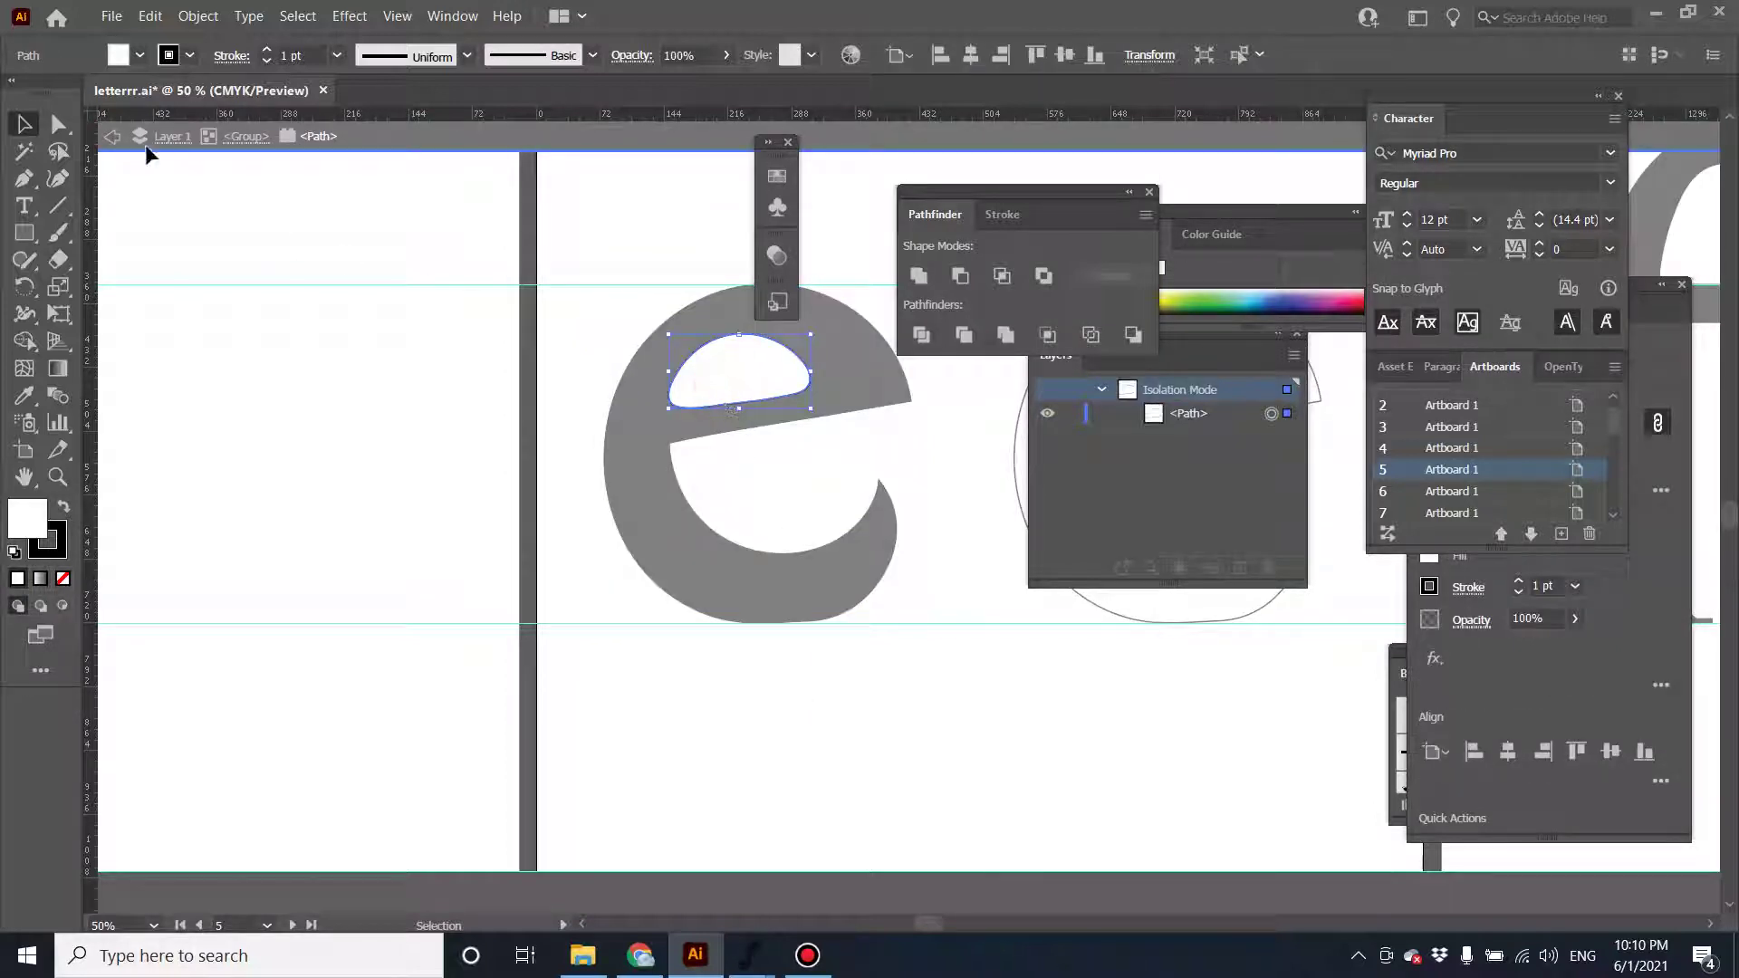
double_click(634, 464)
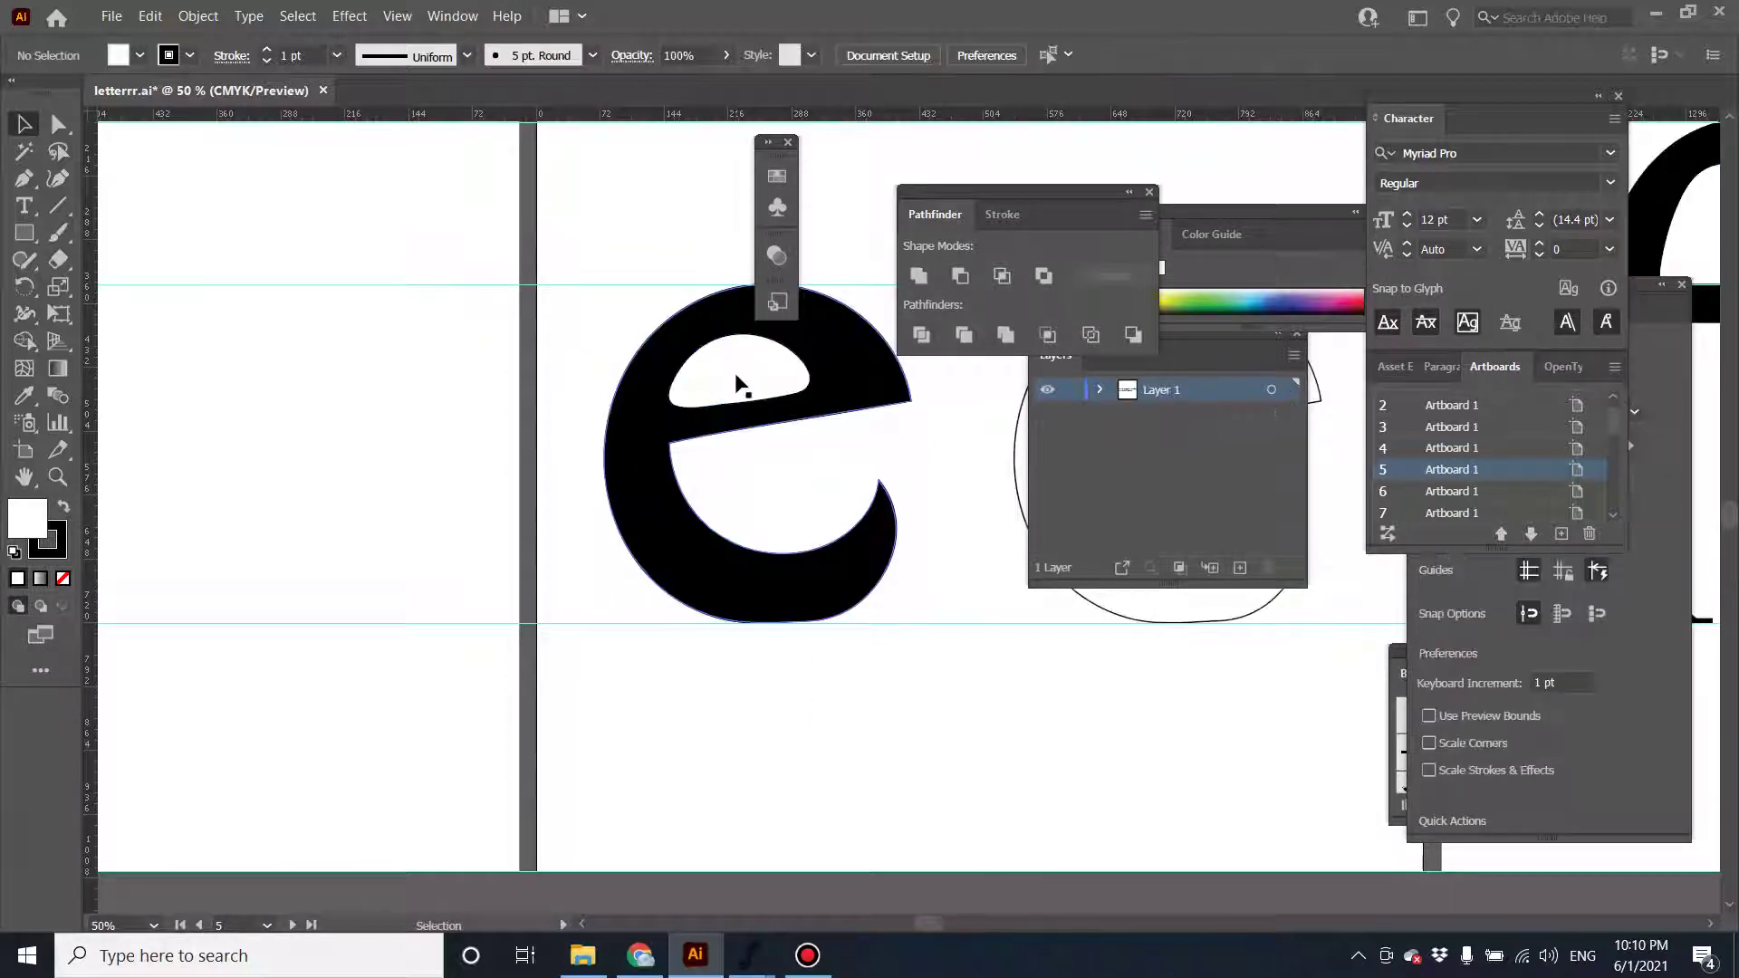
click(736, 372)
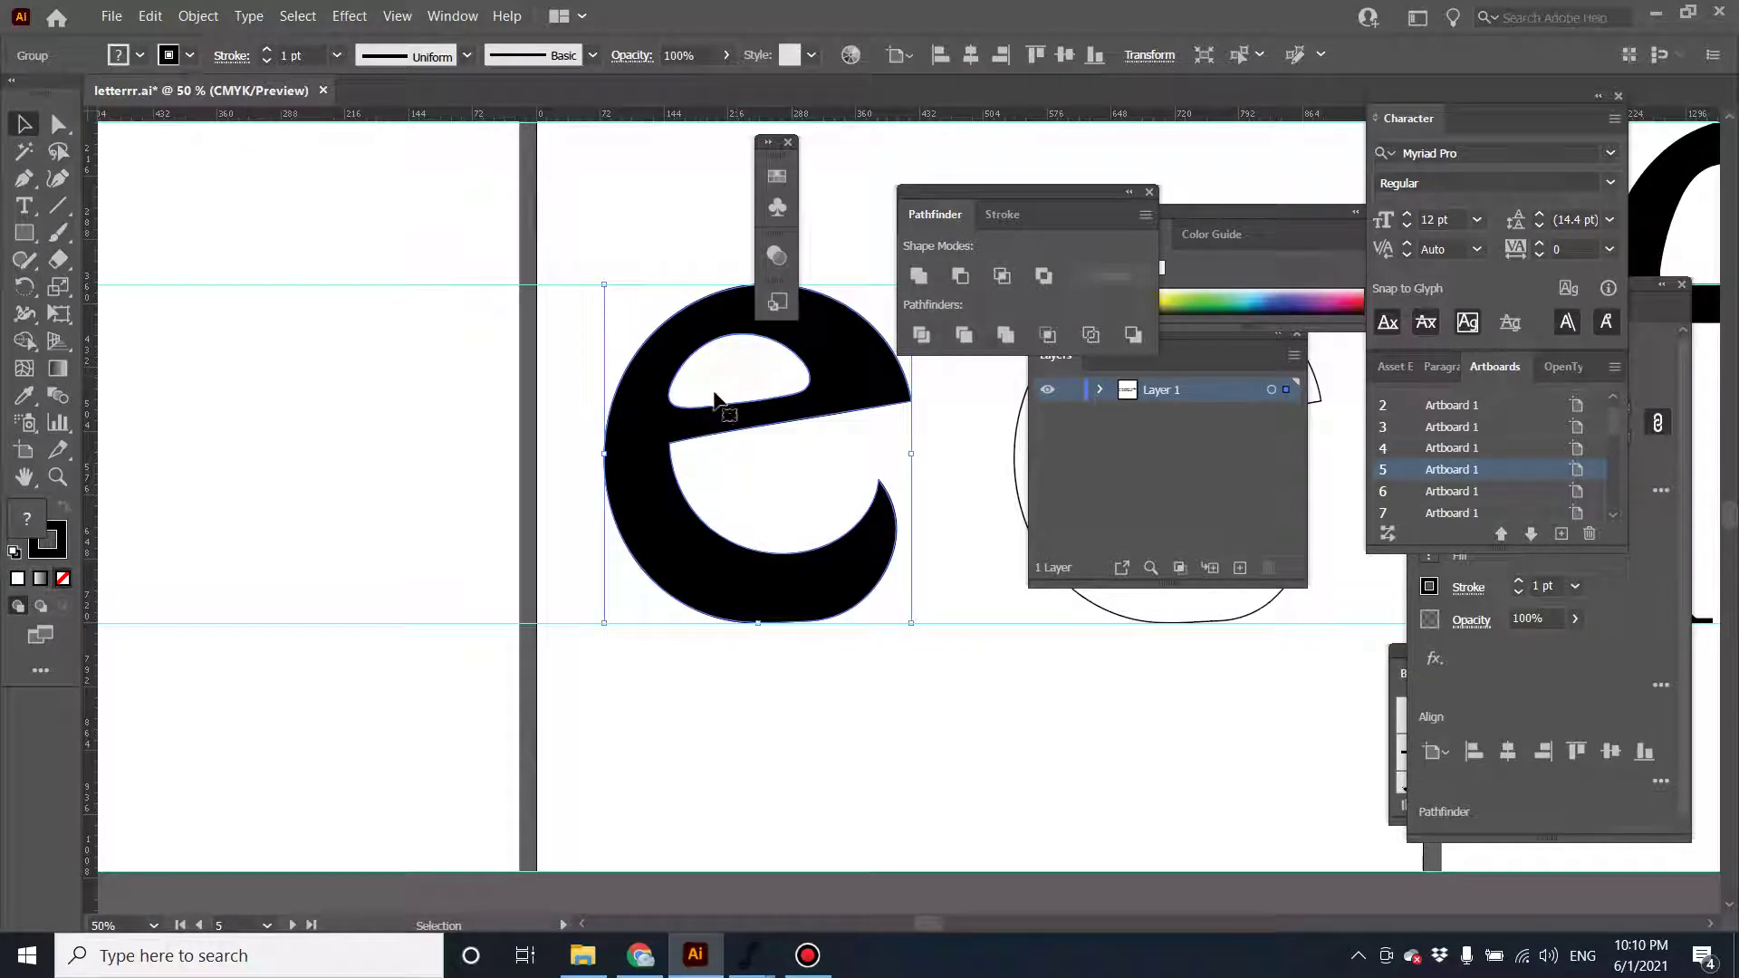
double_click(720, 391)
click(720, 382)
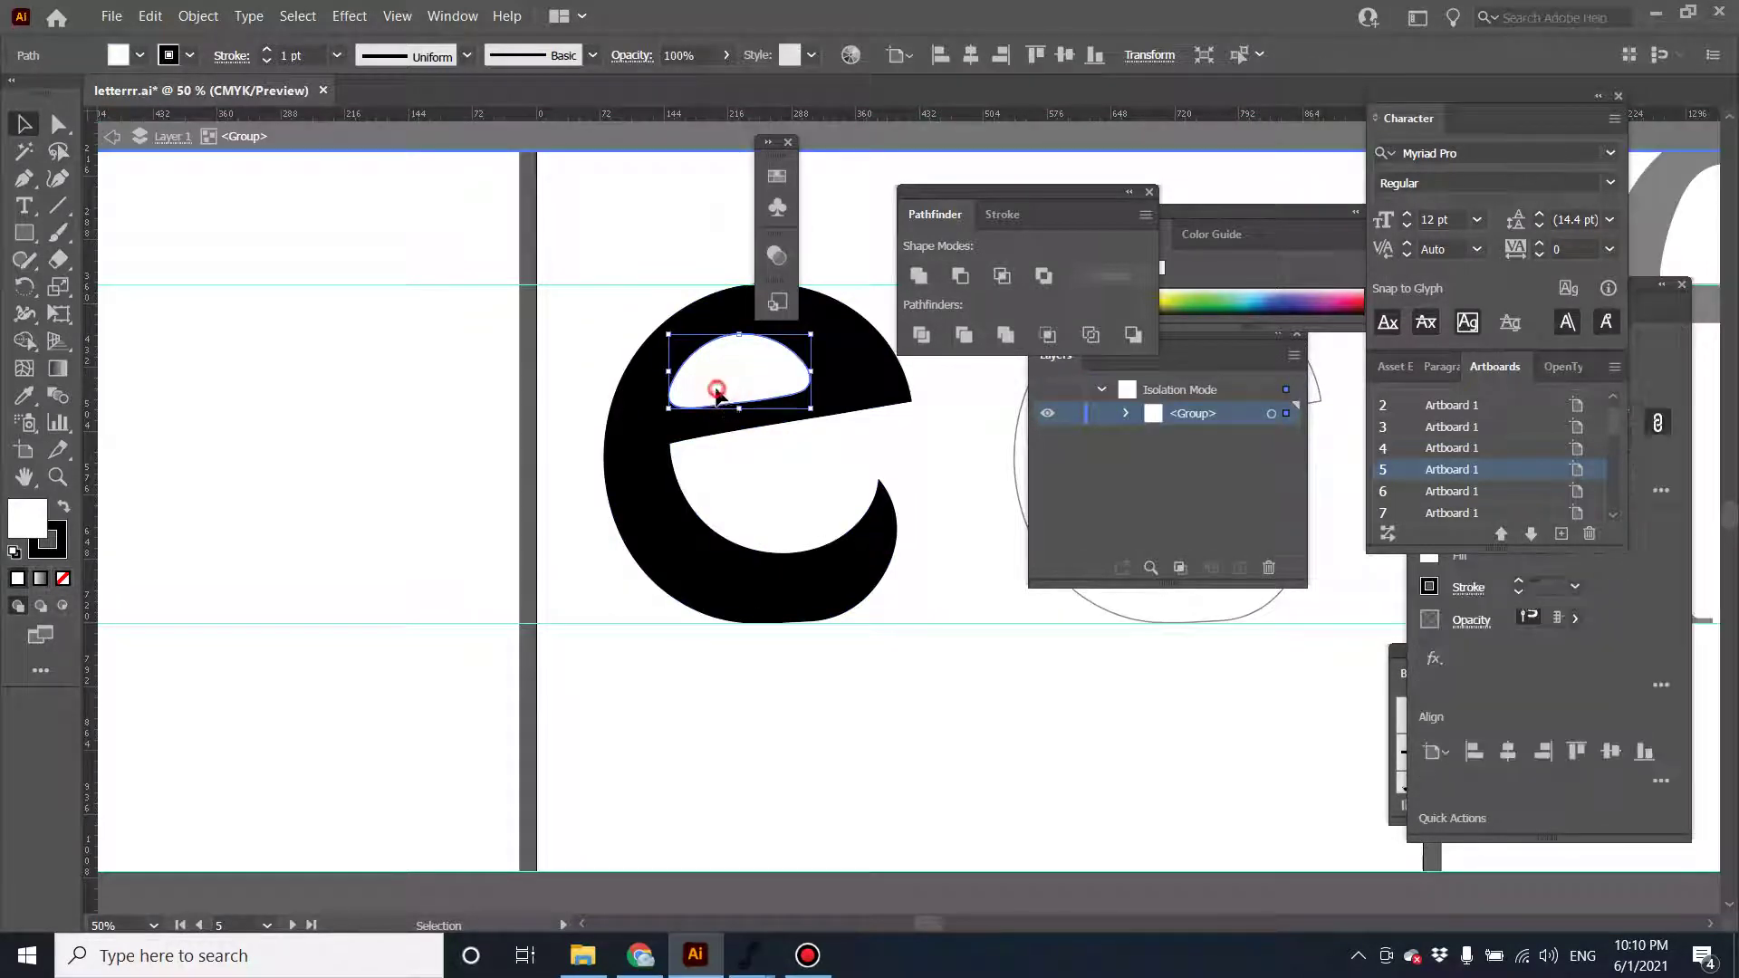
shift+click(645, 457)
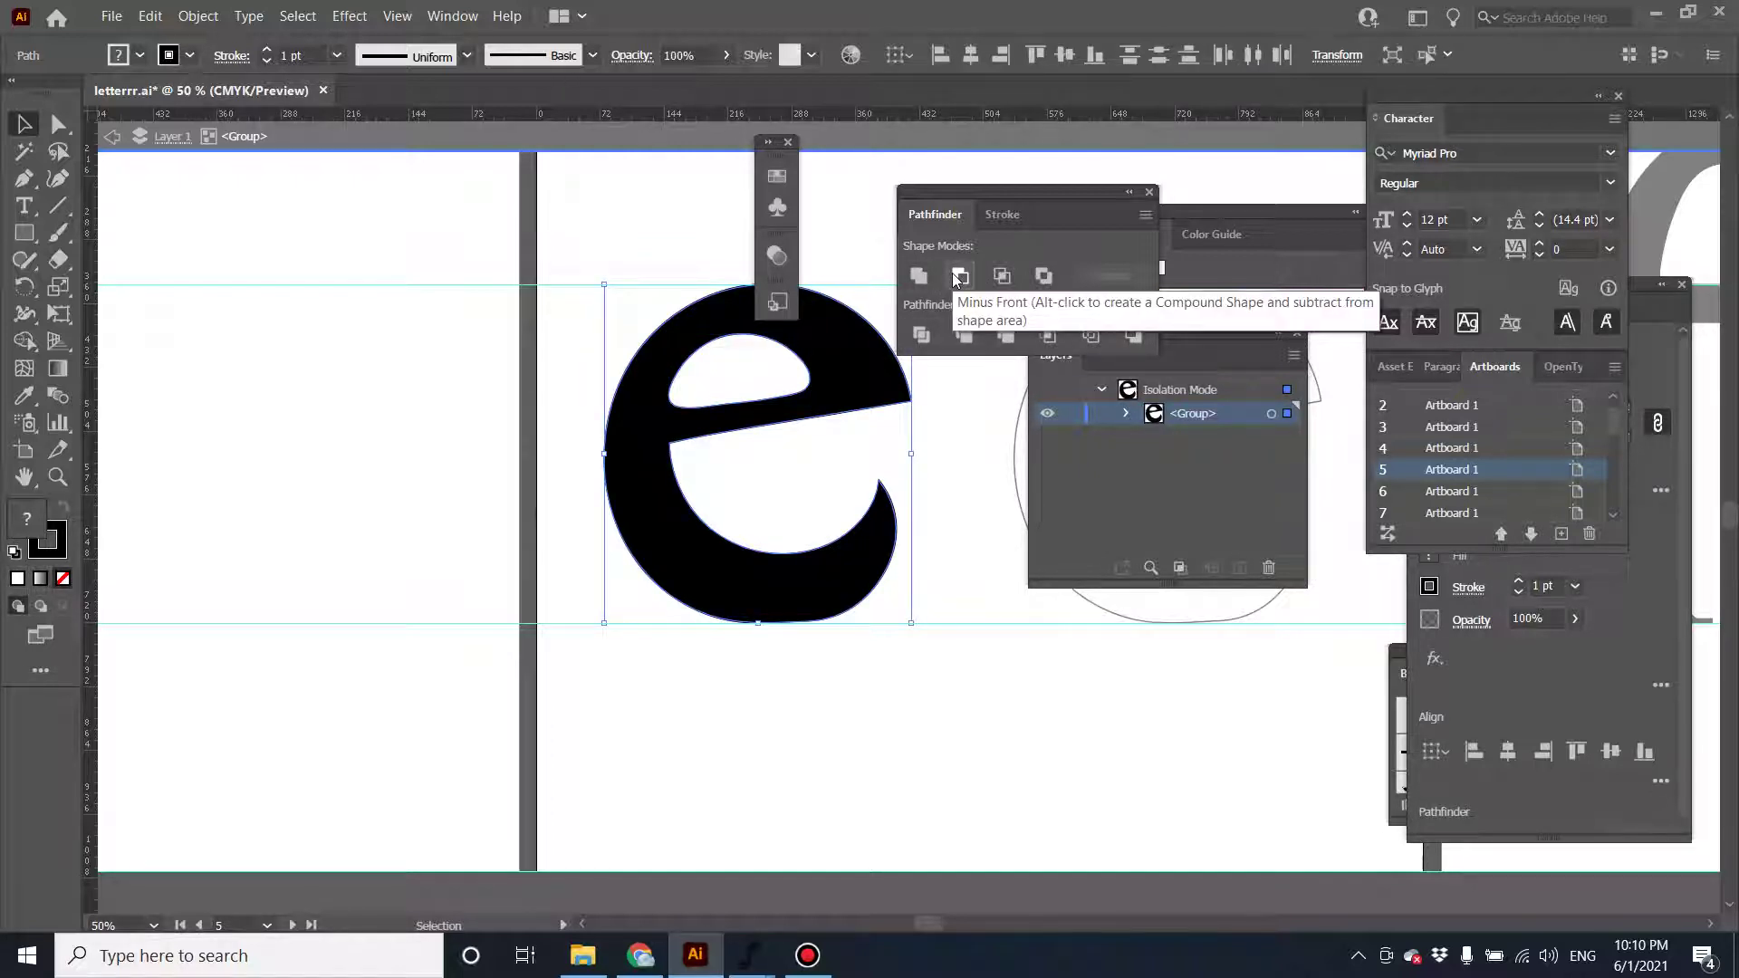
key(ctrl+equal)
key(ctrl+equal)
key(ctrl+equal)
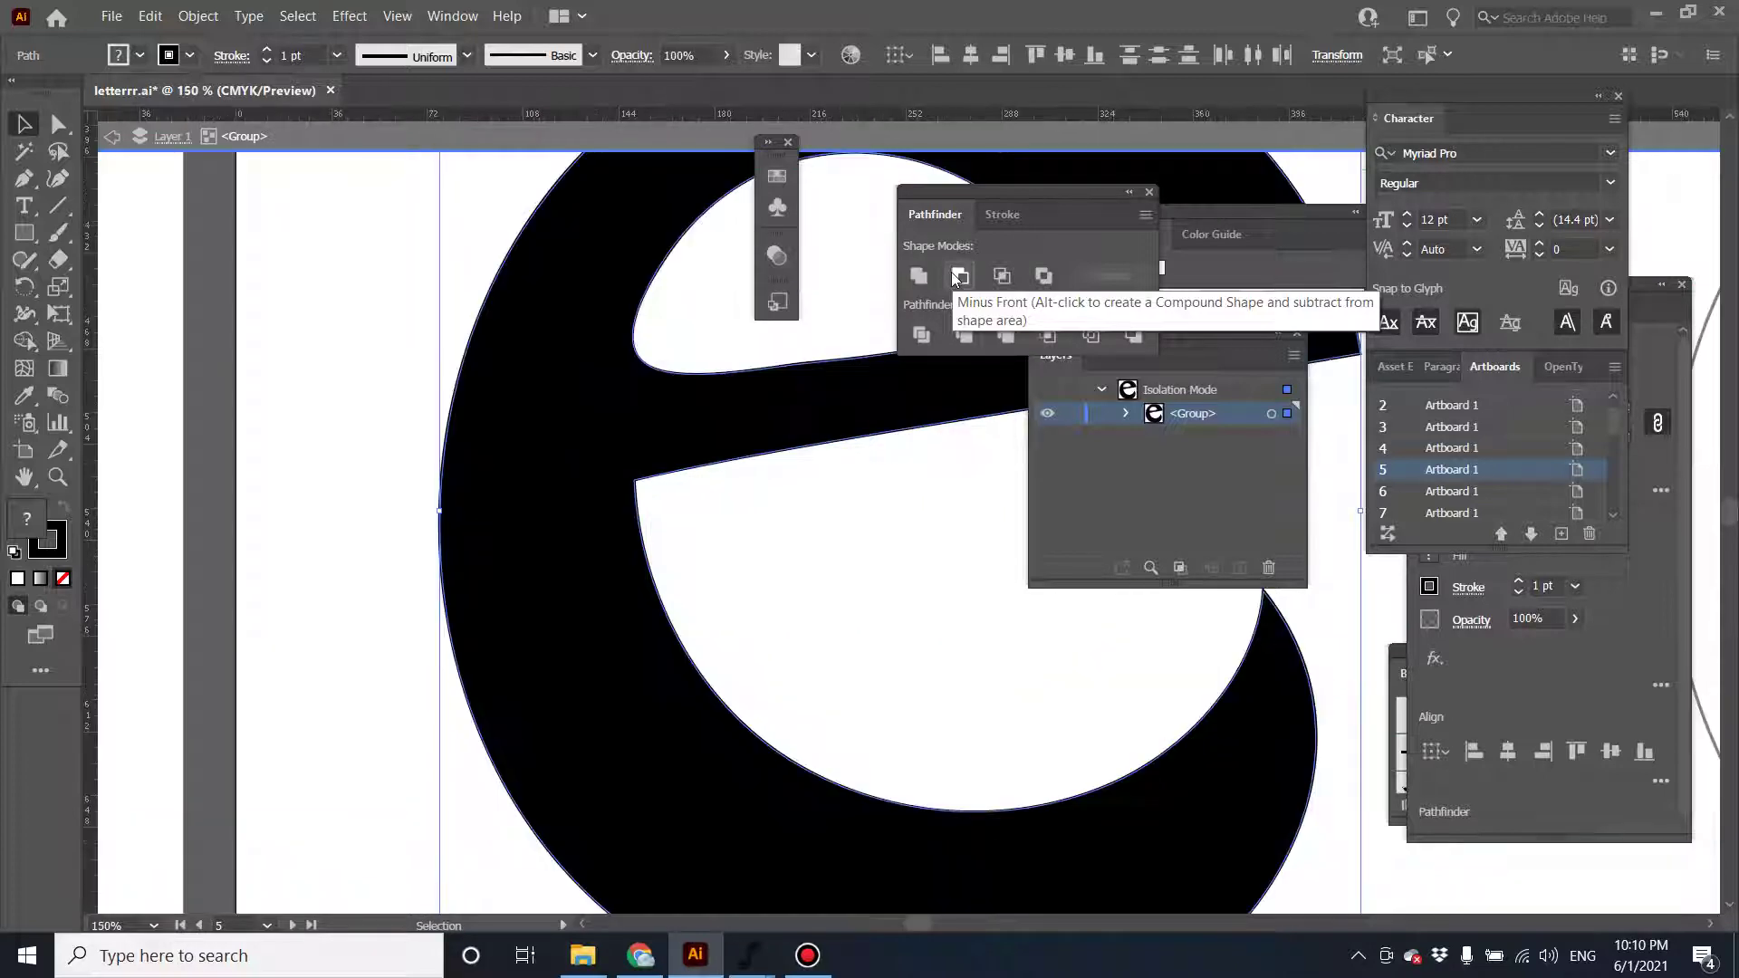
click(961, 277)
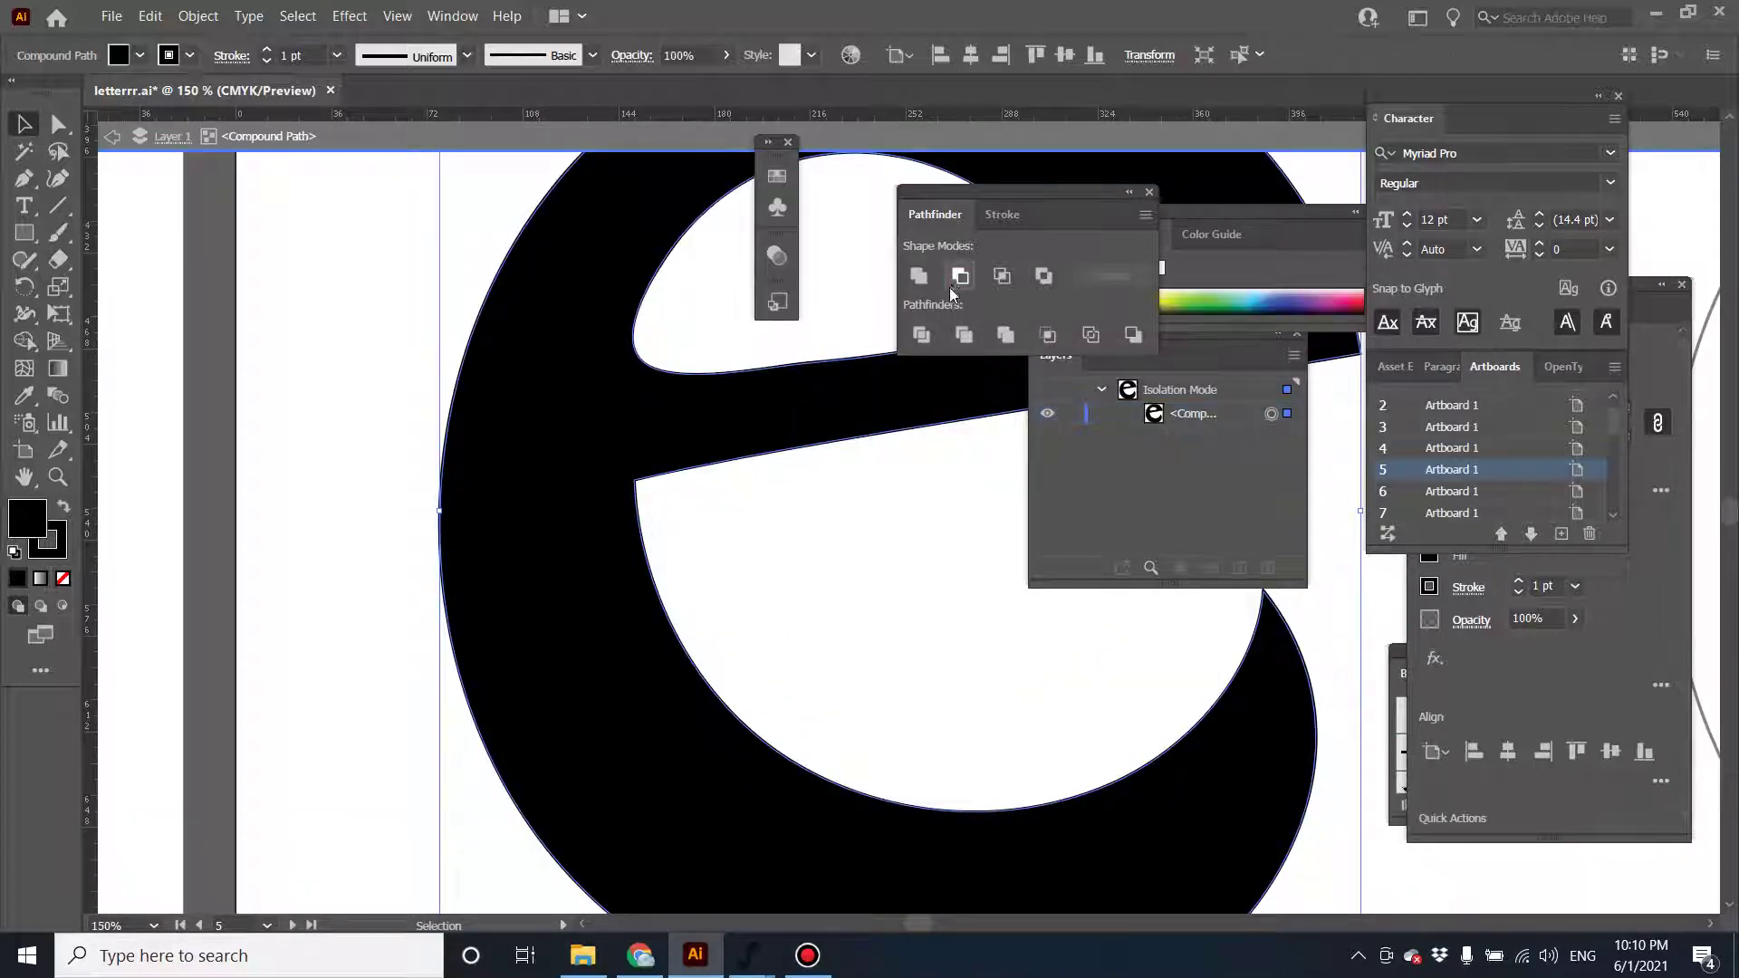
double_click(668, 349)
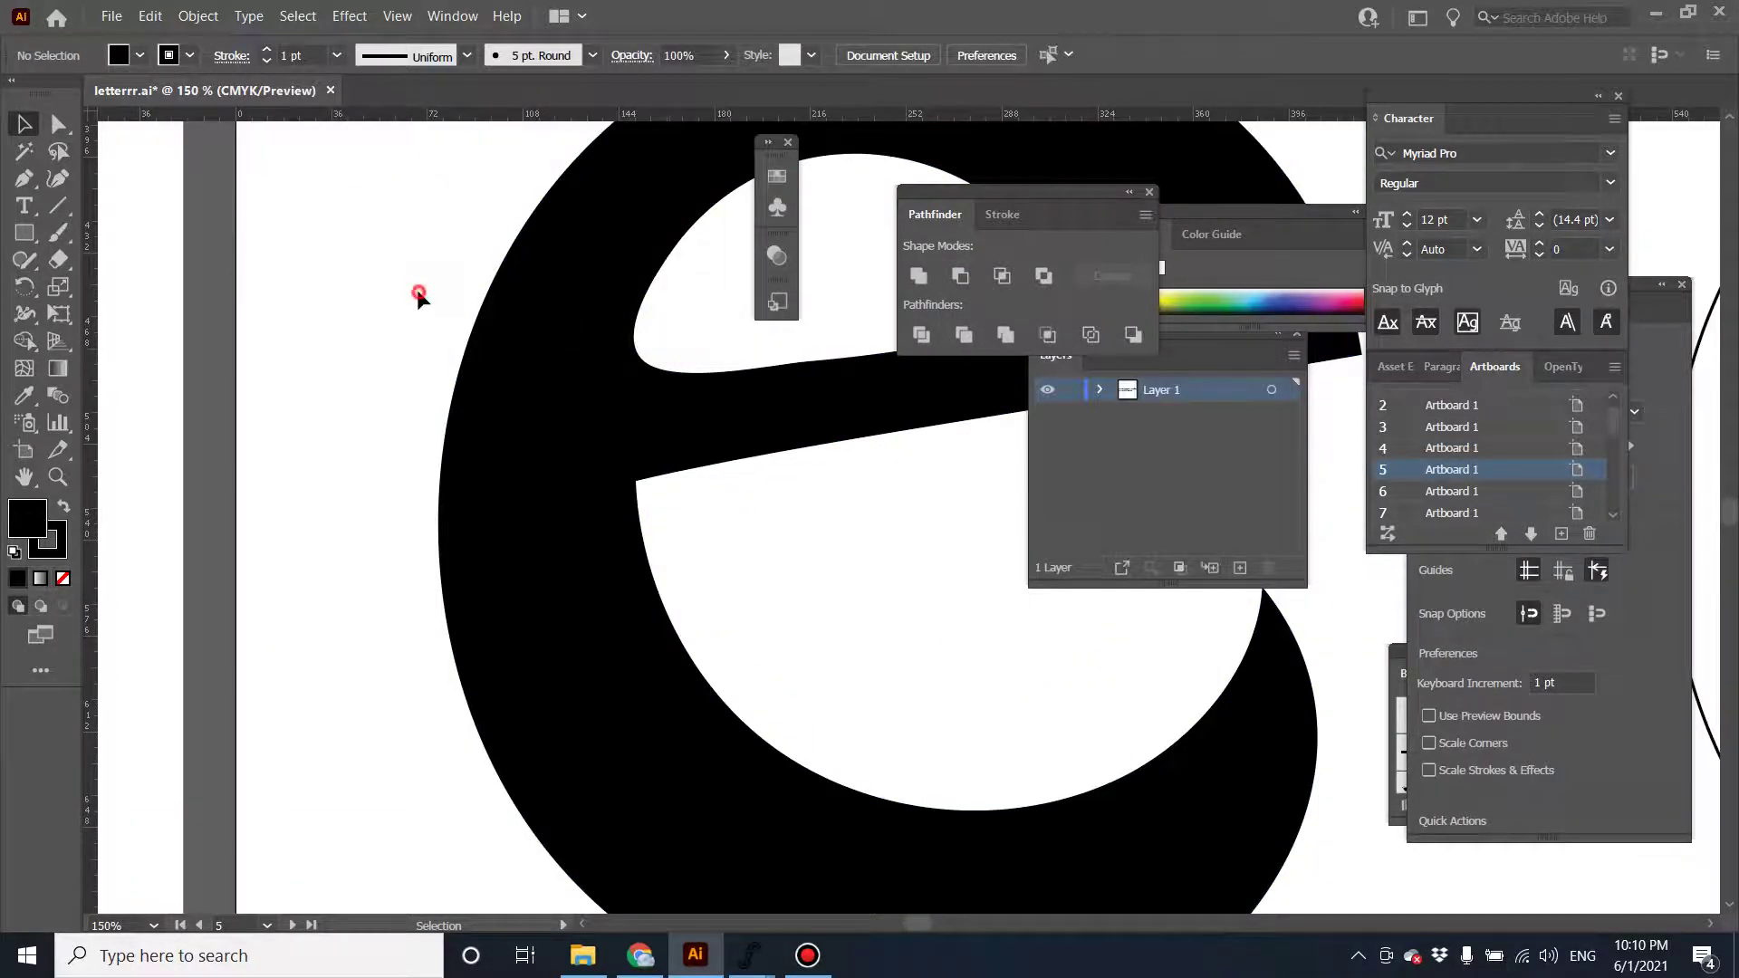
Draw a crimson-filled rectangle over the e and send it to the back.
key(ctrl+minus)
key(ctrl+minus)
key(ctrl+minus)
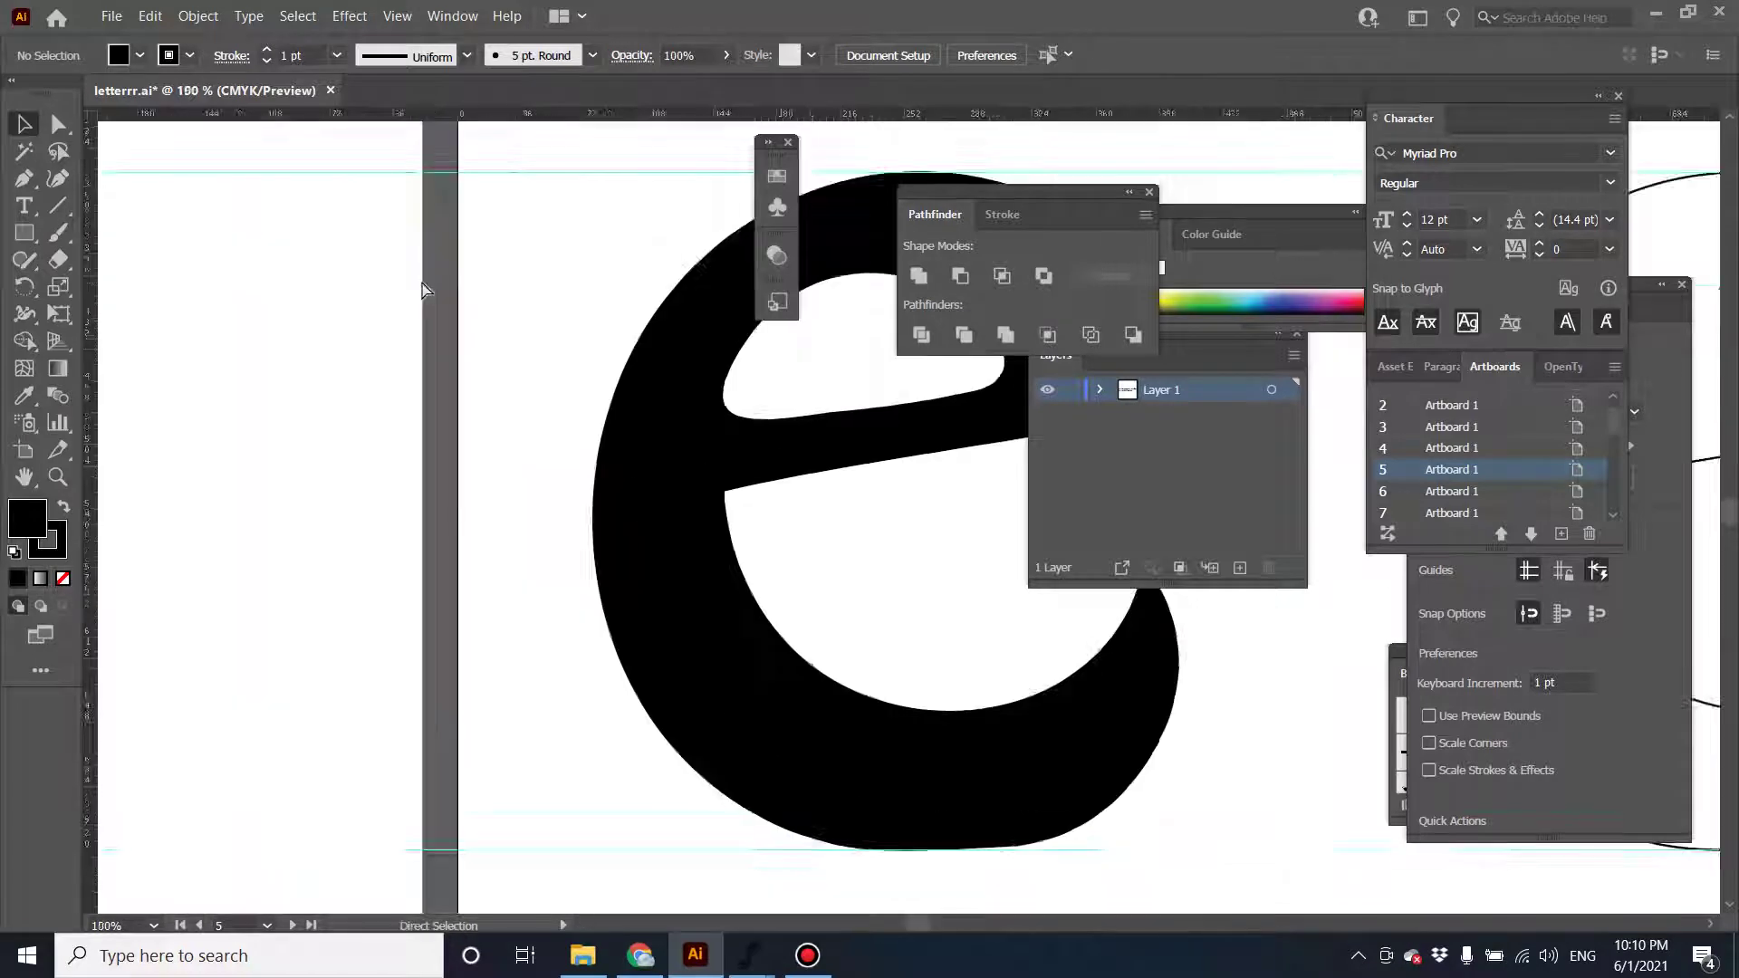
click(24, 232)
mouse_move(662, 306)
mouse_down()
mouse_move(933, 650)
mouse_move(915, 755)
mouse_move(895, 740)
mouse_up()
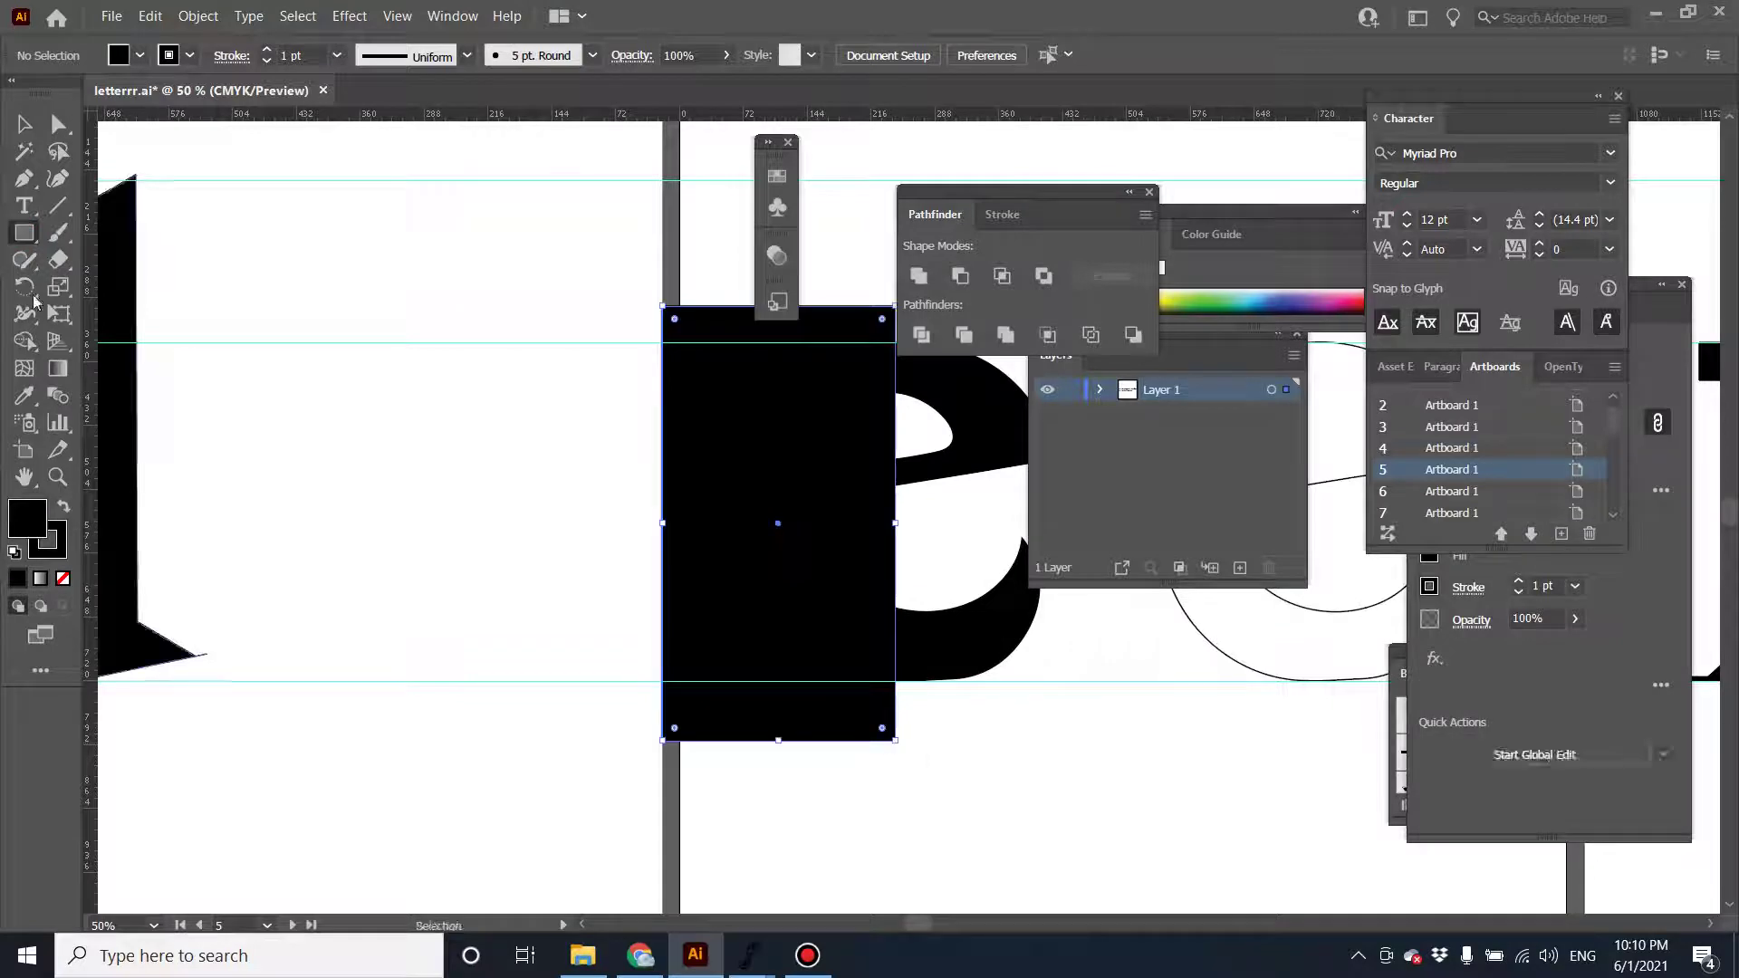
double_click(32, 519)
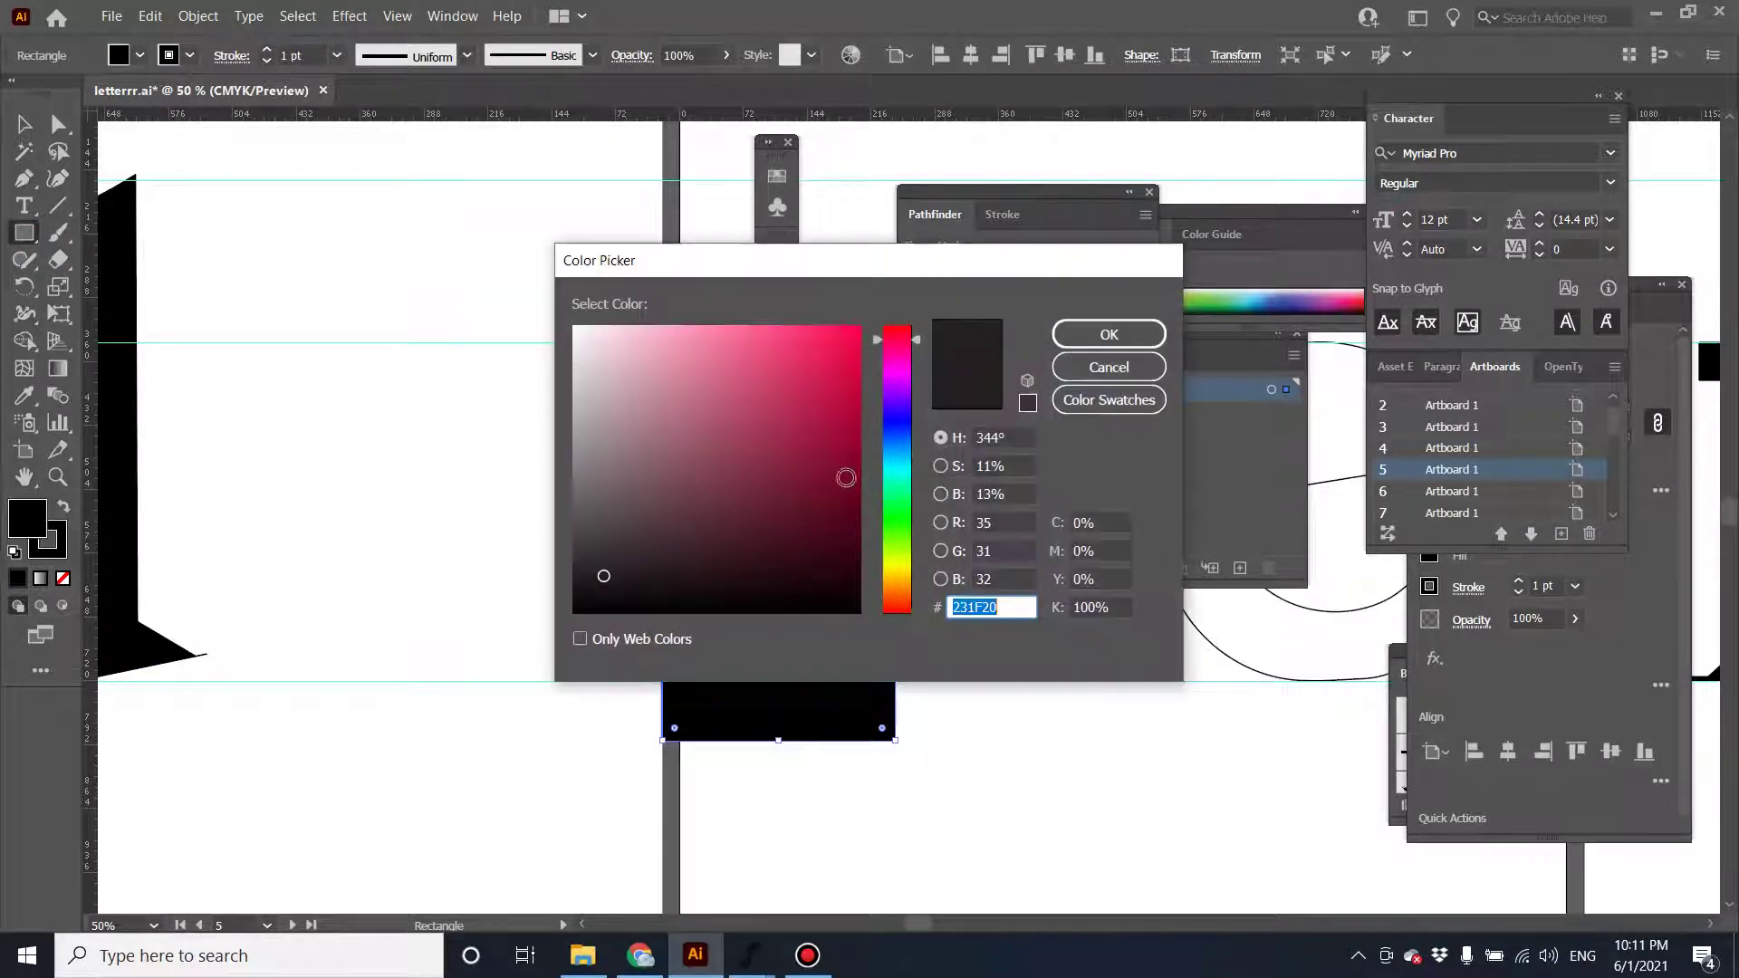
drag(846, 477, 859, 353)
click(1091, 340)
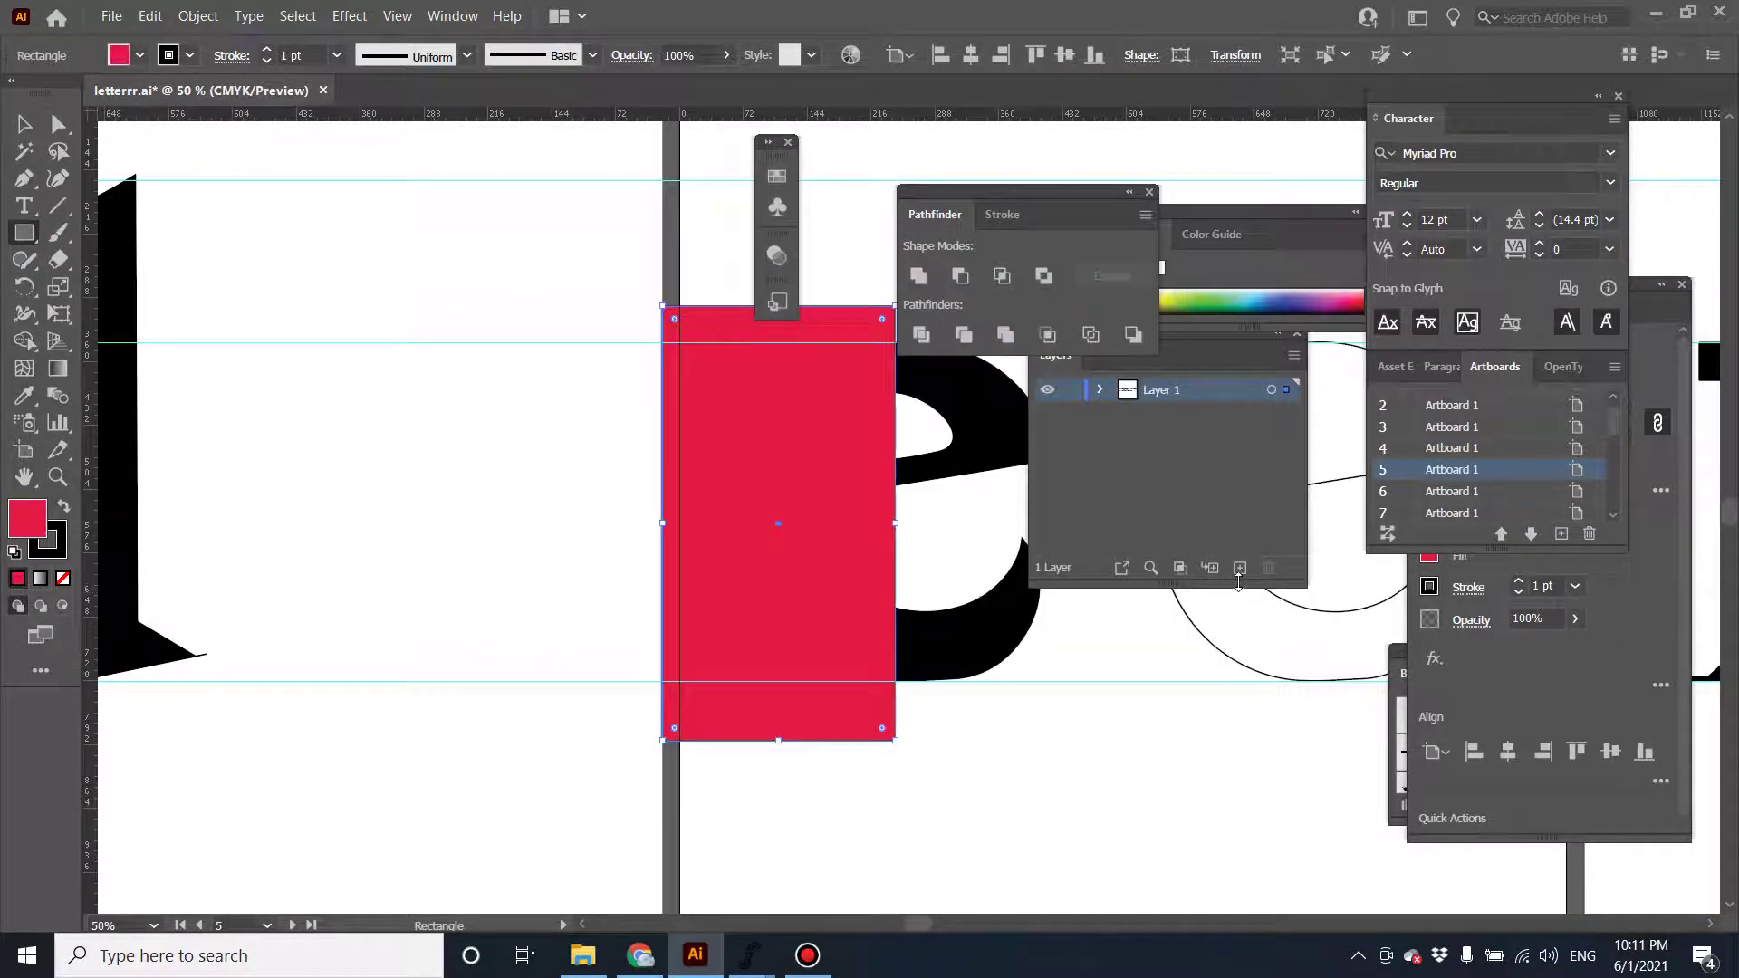
key(ctrl+shift+bracketleft)
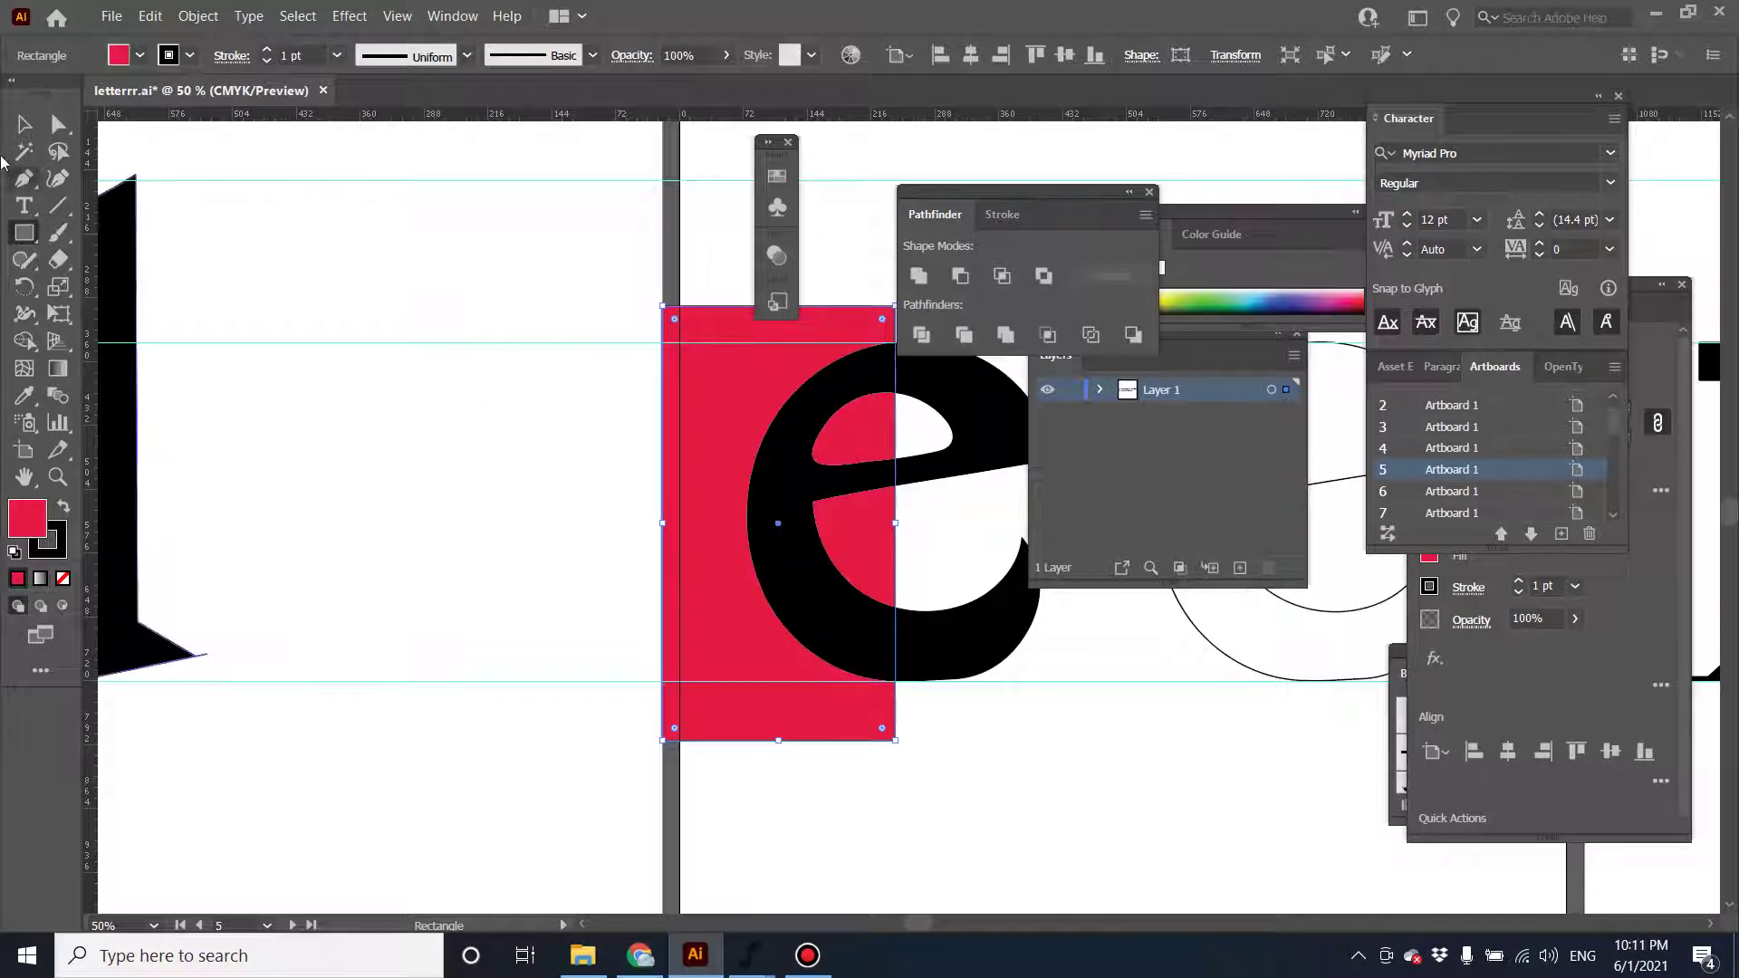
Slide the red rectangle behind the e's counter to check the hole, then delete it.
key(v)
click(547, 613)
drag(741, 605, 383, 589)
click(924, 418)
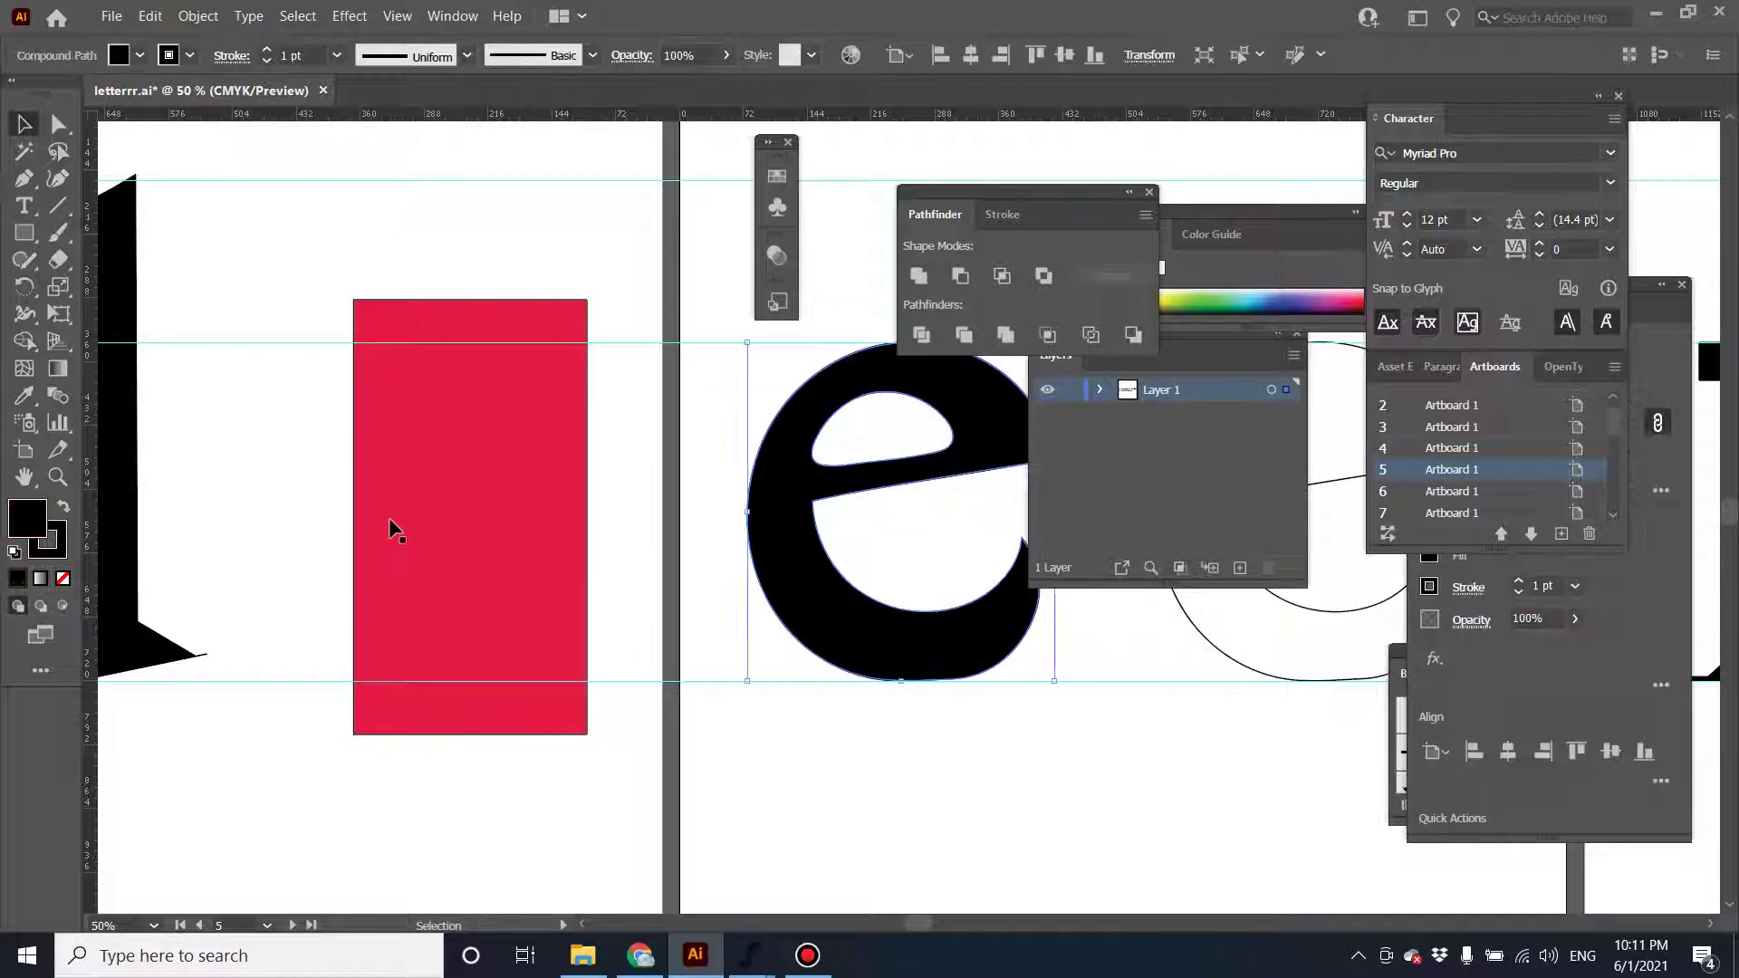
click(506, 481)
key(Delete)
Pan across to the two lowercase g artboards and select the left g.
drag(1028, 703, 182, 702)
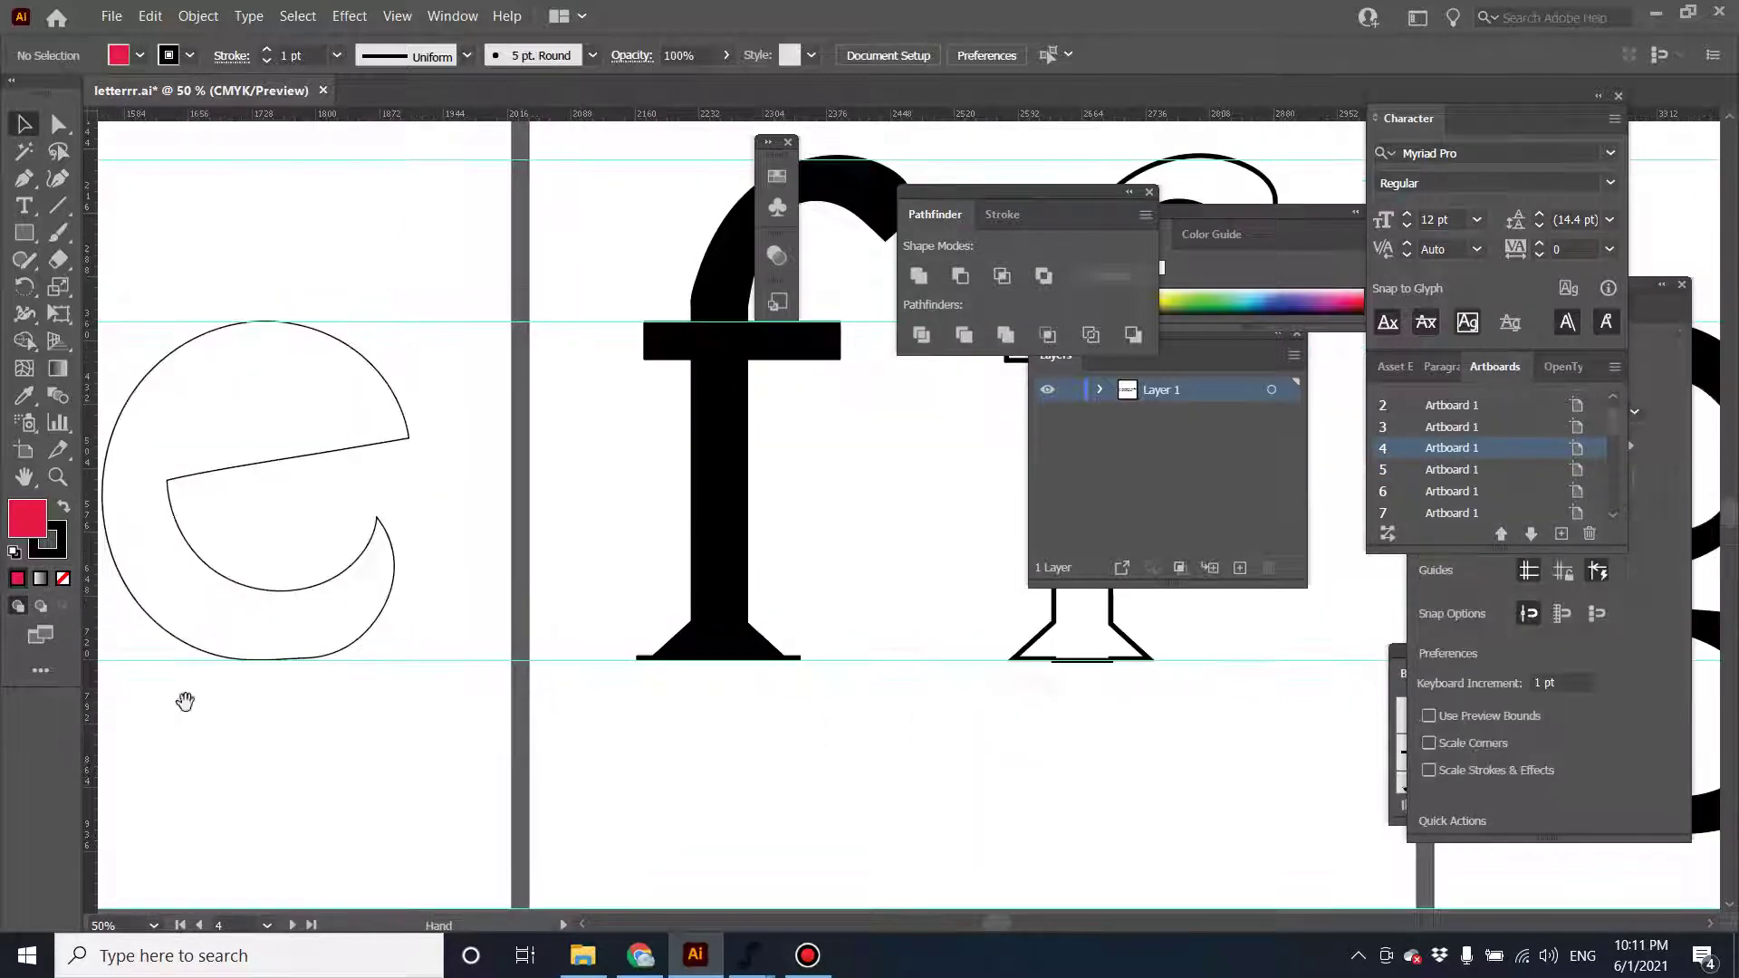
drag(706, 703, 144, 672)
drag(797, 688, 188, 694)
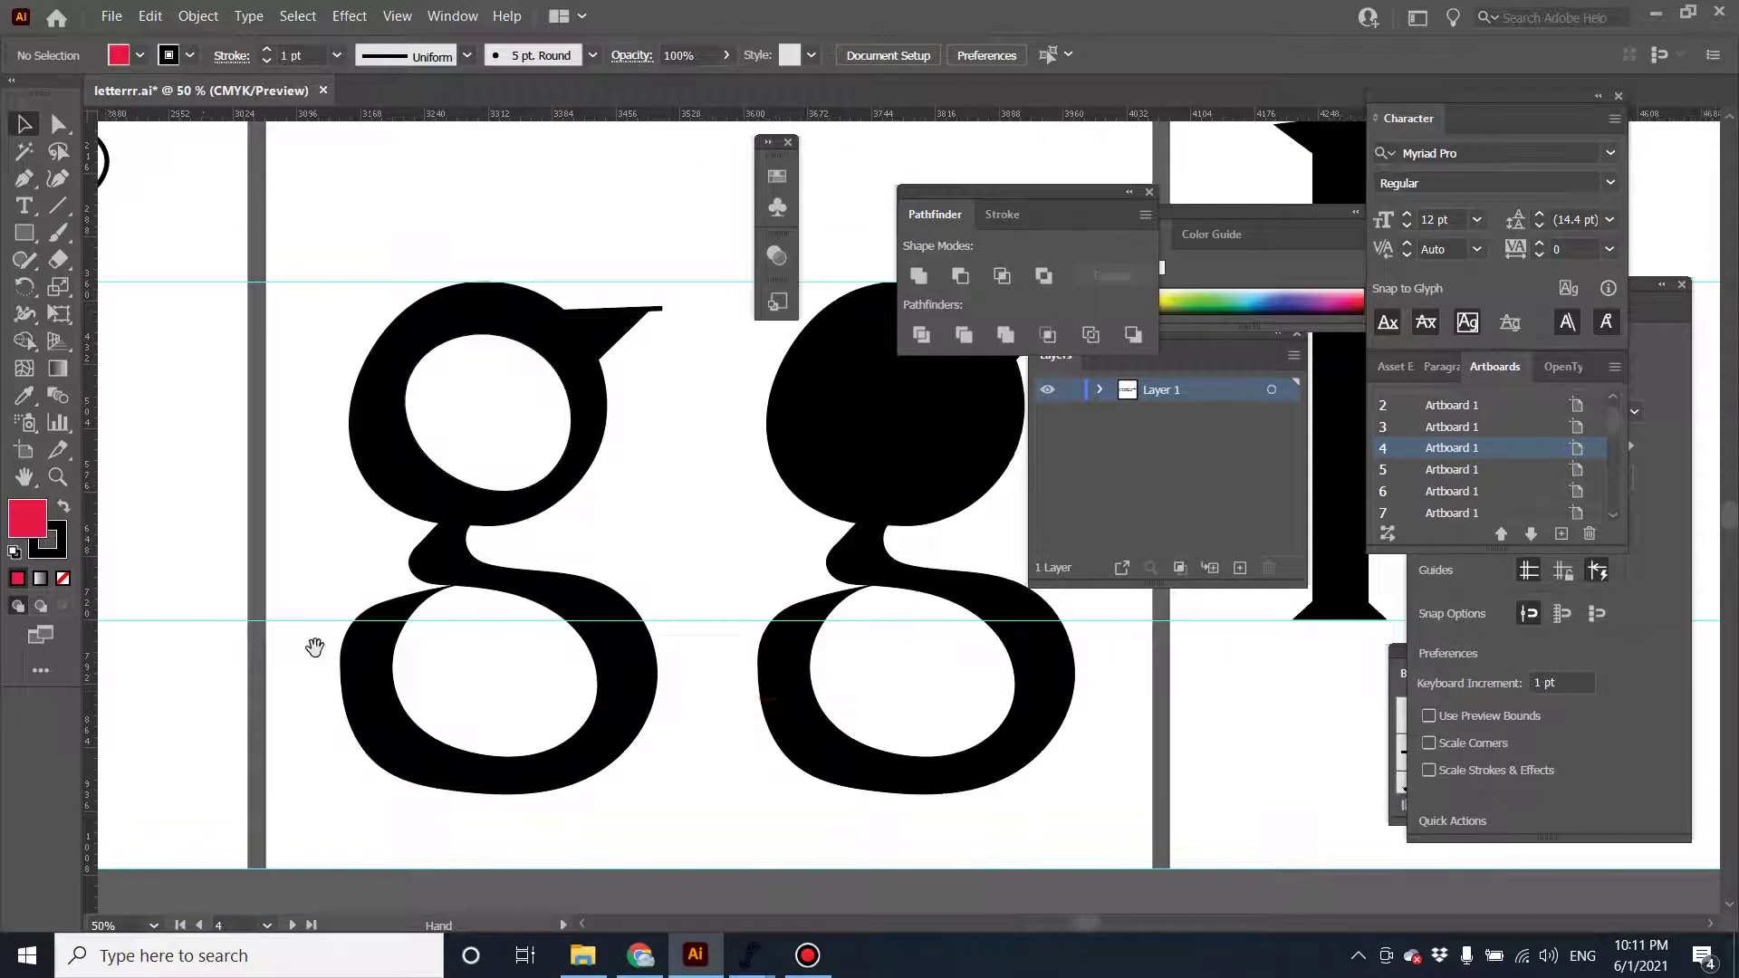
drag(310, 645, 222, 646)
click(478, 426)
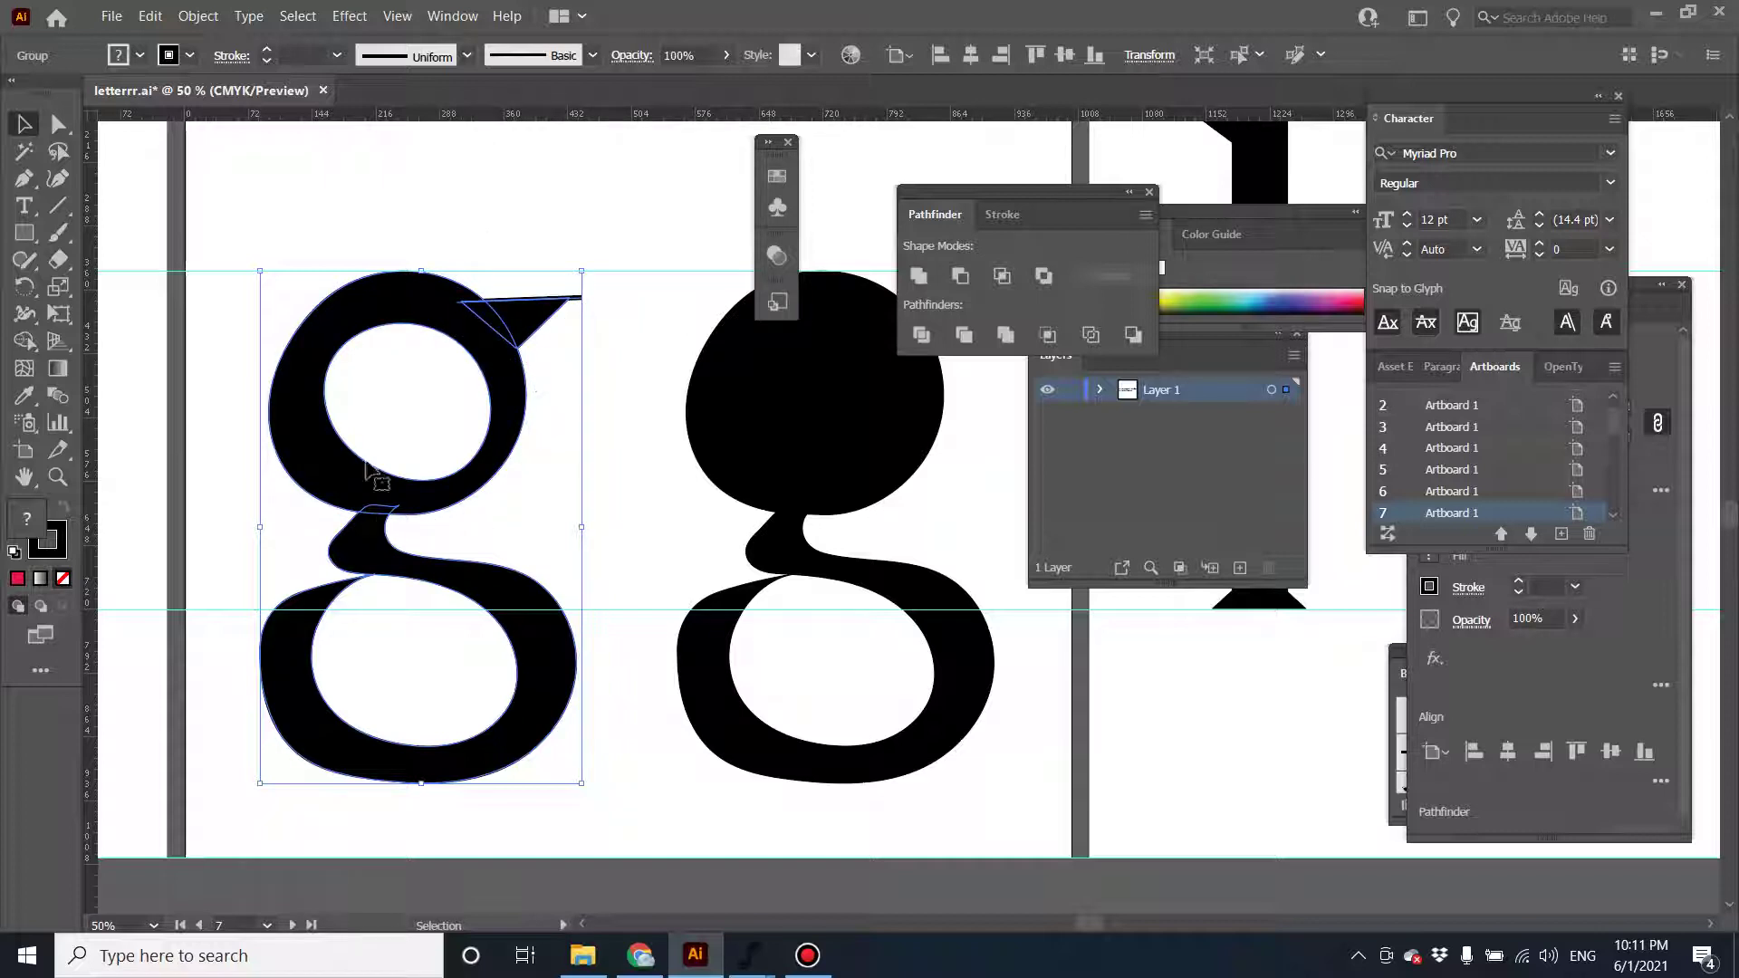
Zoom into the g's bowl and inspect its inner counter in isolation mode, undoing the test move.
key(ctrl+plus)
key(ctrl+plus)
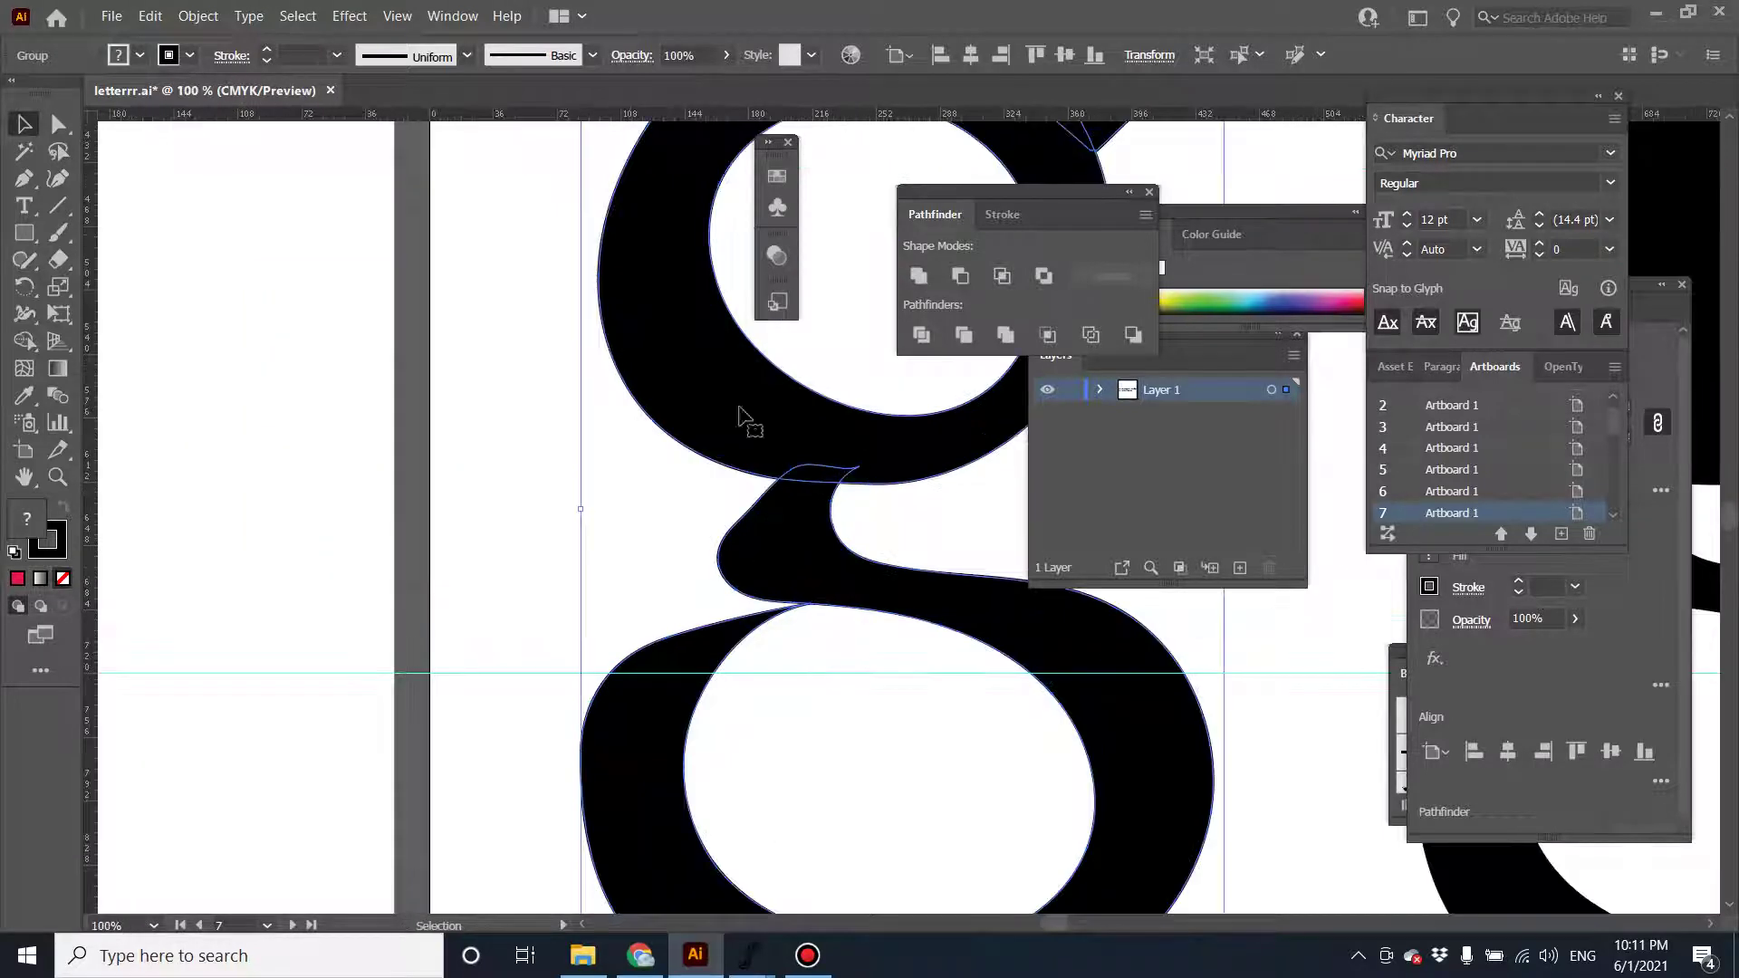
key(space)
drag(849, 335, 351, 677)
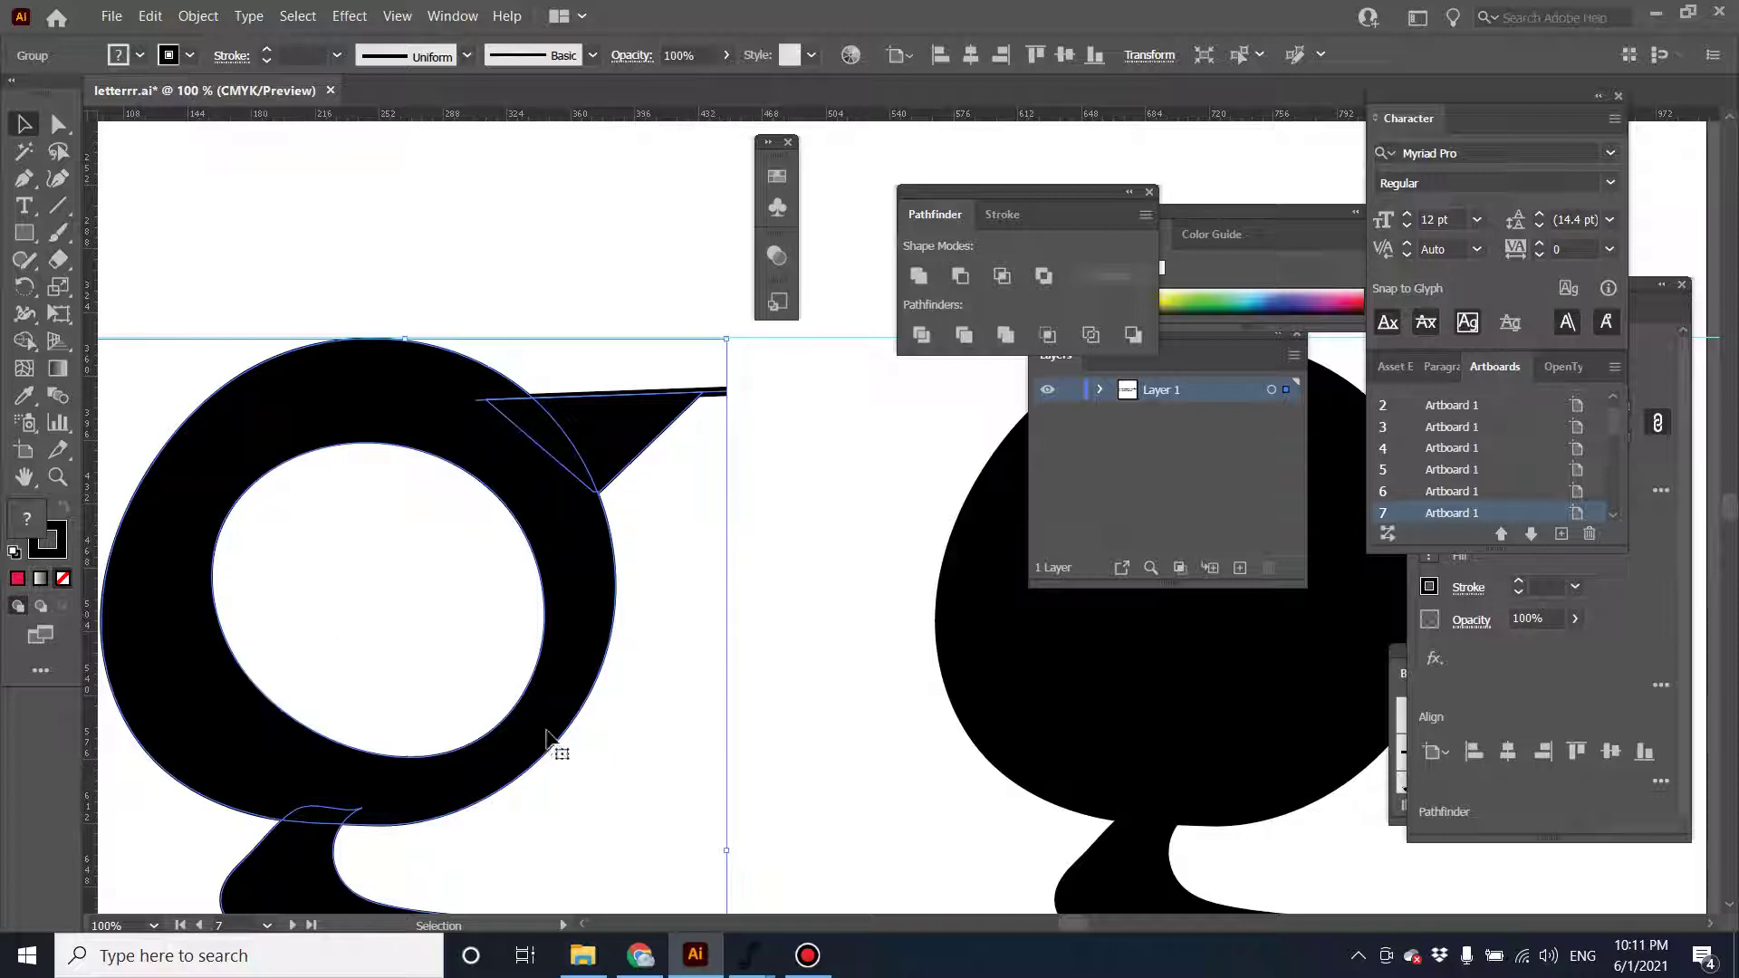
drag(547, 730, 691, 534)
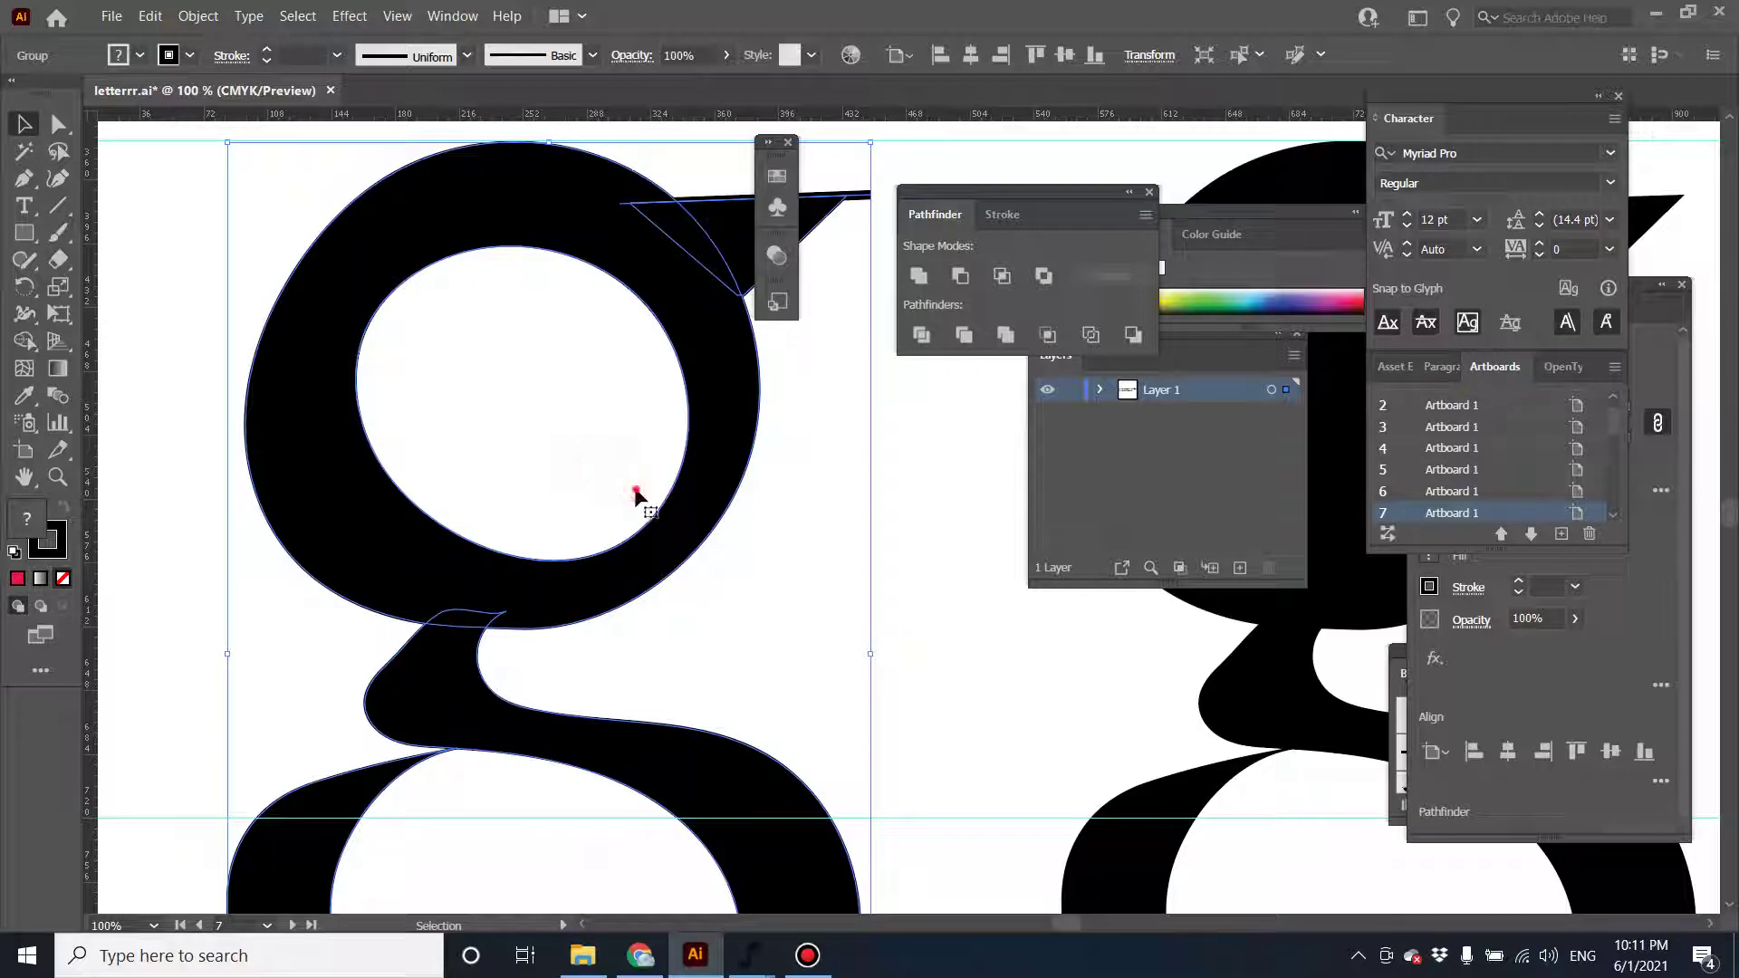
double_click(635, 490)
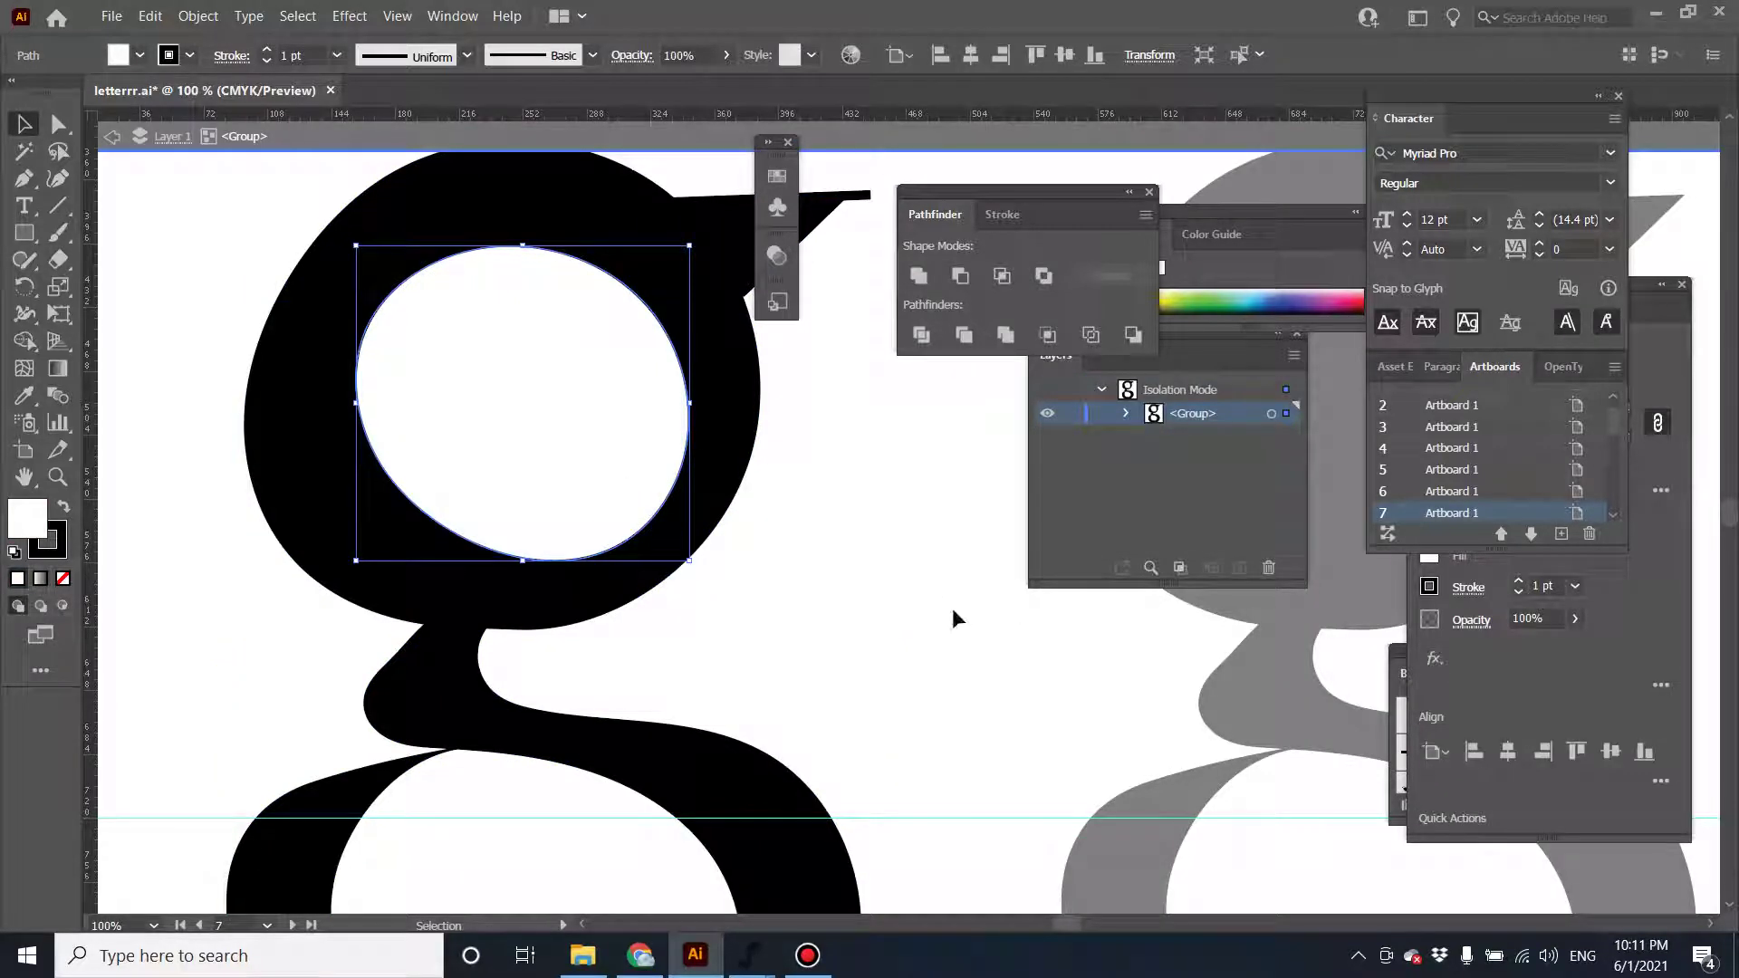
double_click(920, 610)
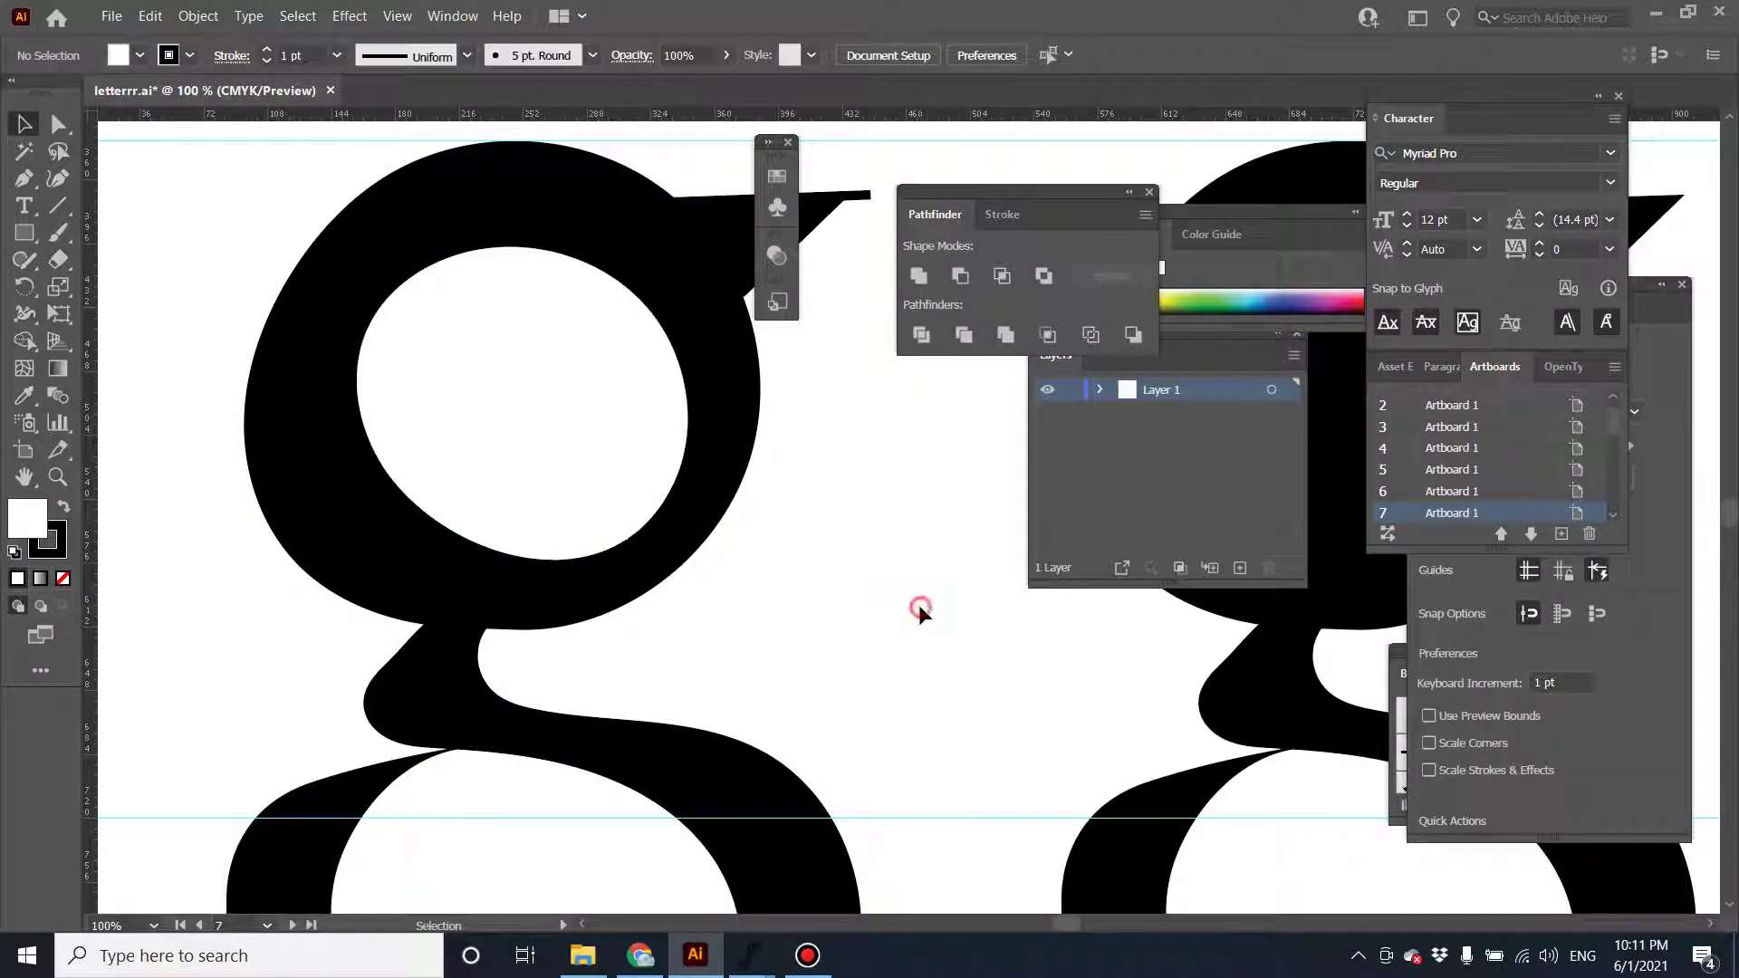
double_click(625, 472)
drag(625, 472, 993, 645)
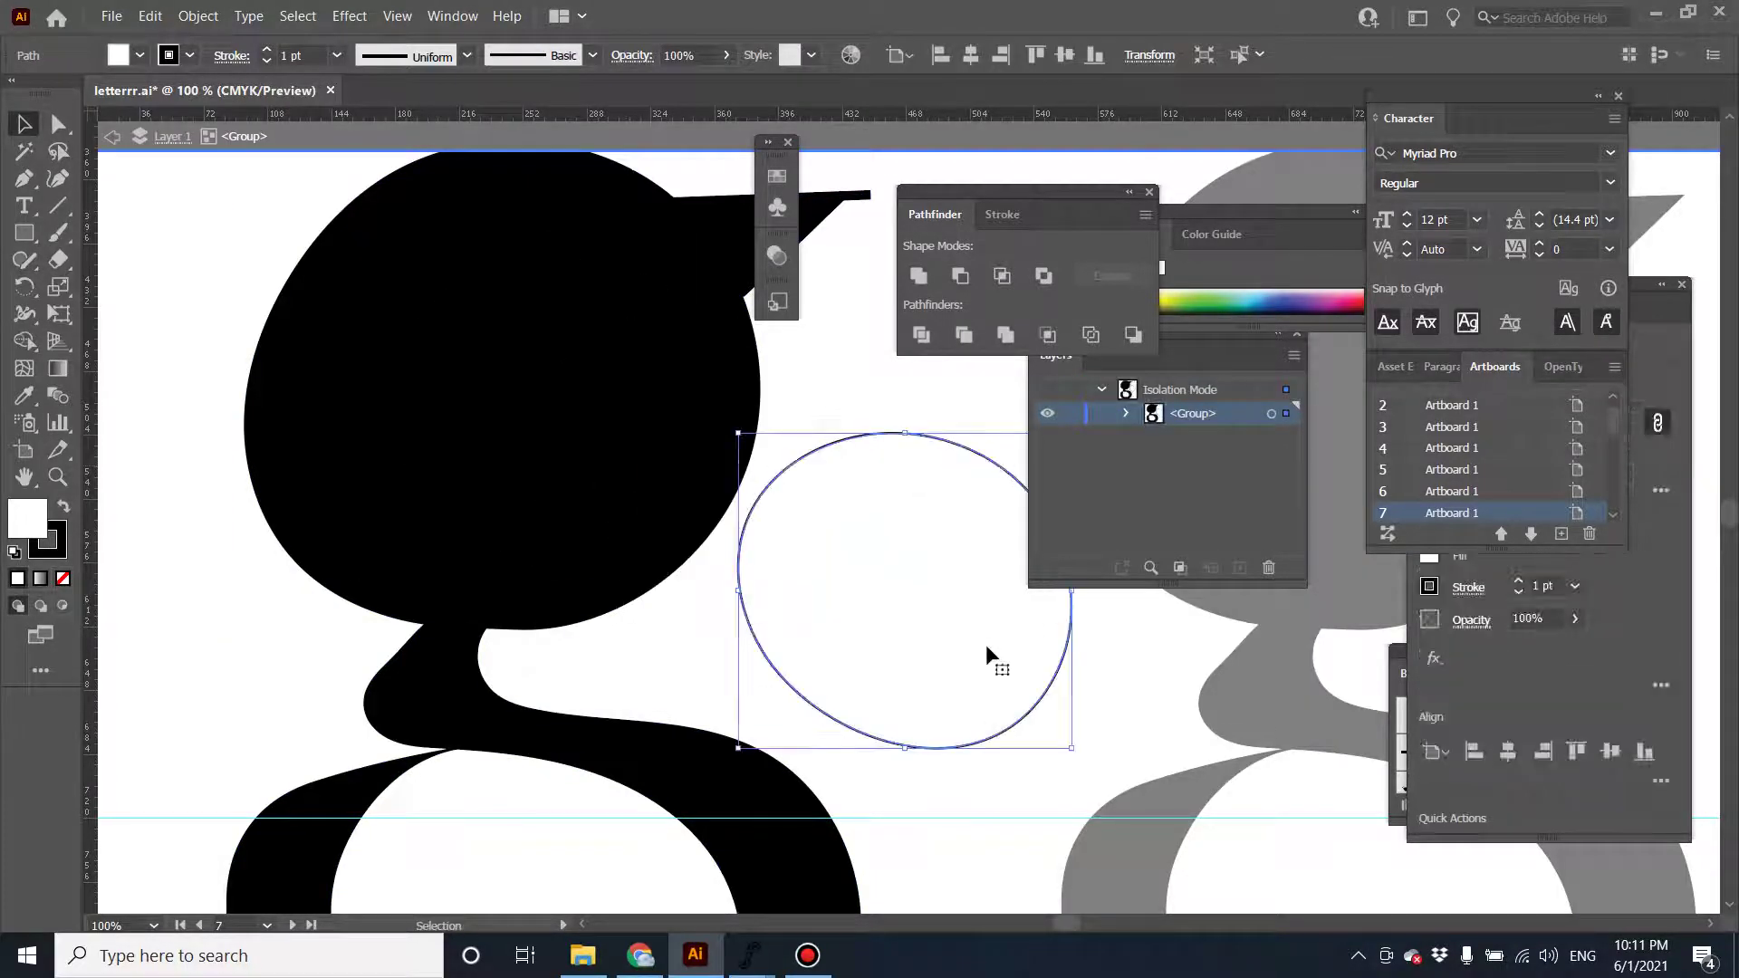
key(ctrl+z)
click(978, 686)
double_click(976, 683)
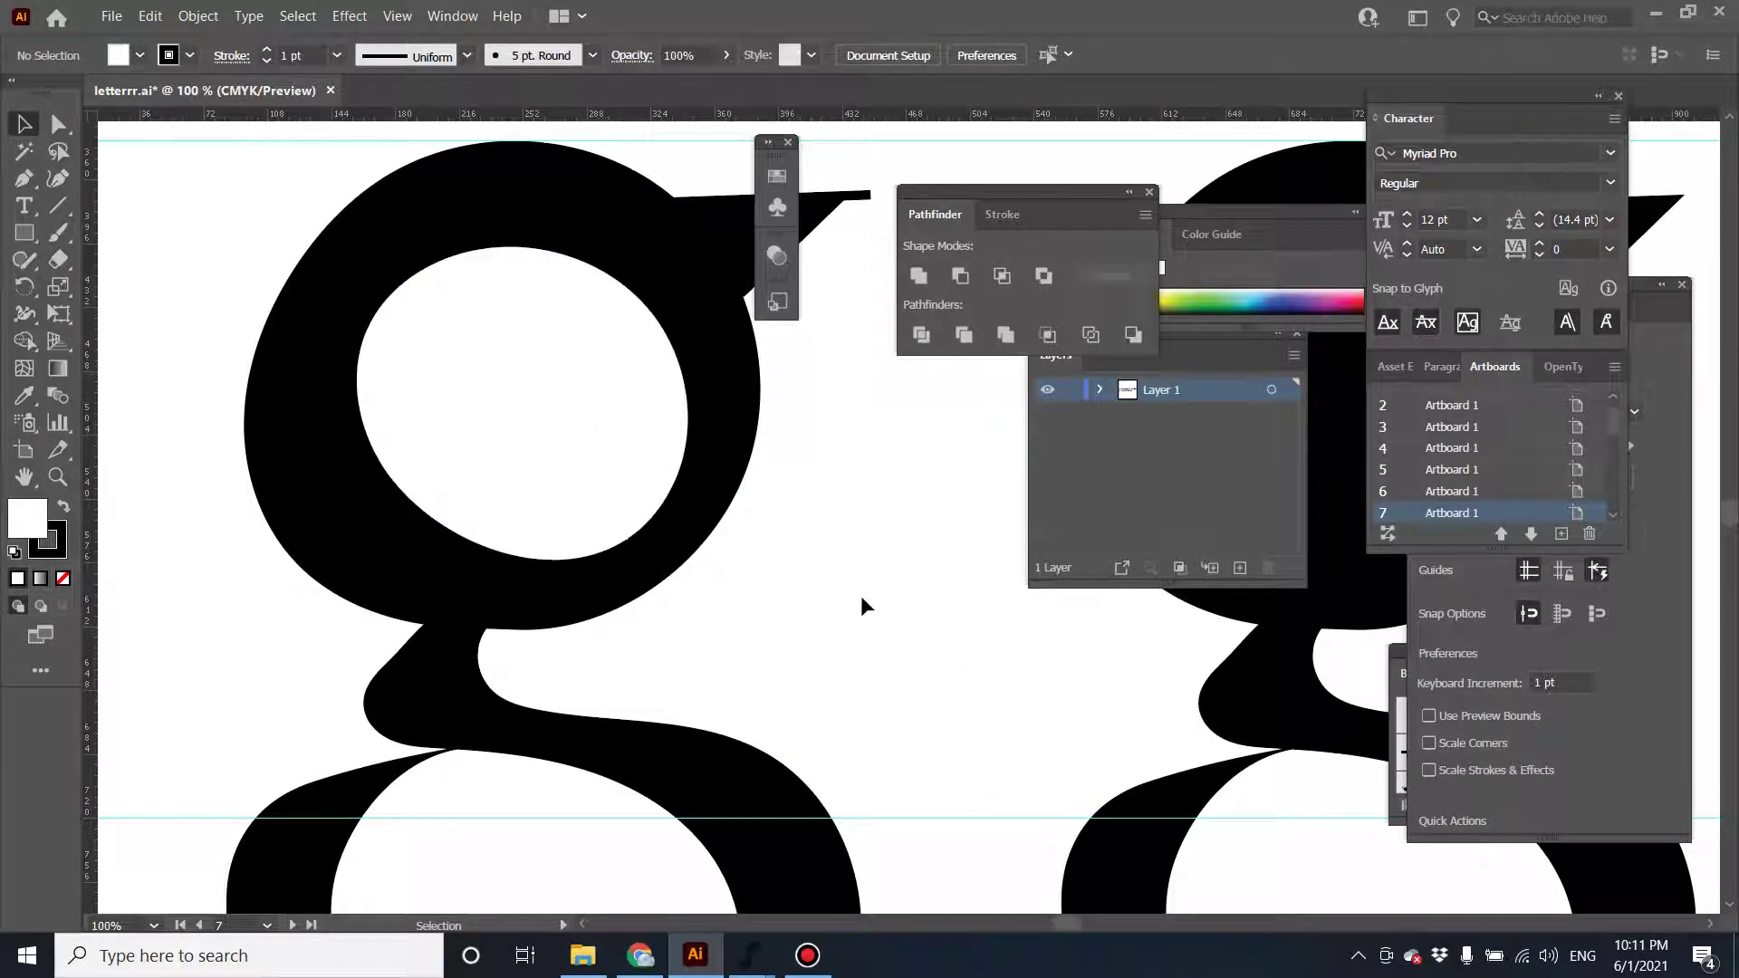
Apply Minus Front to the white counter ellipse and black bowl, testing the hole with the ear spur.
click(682, 508)
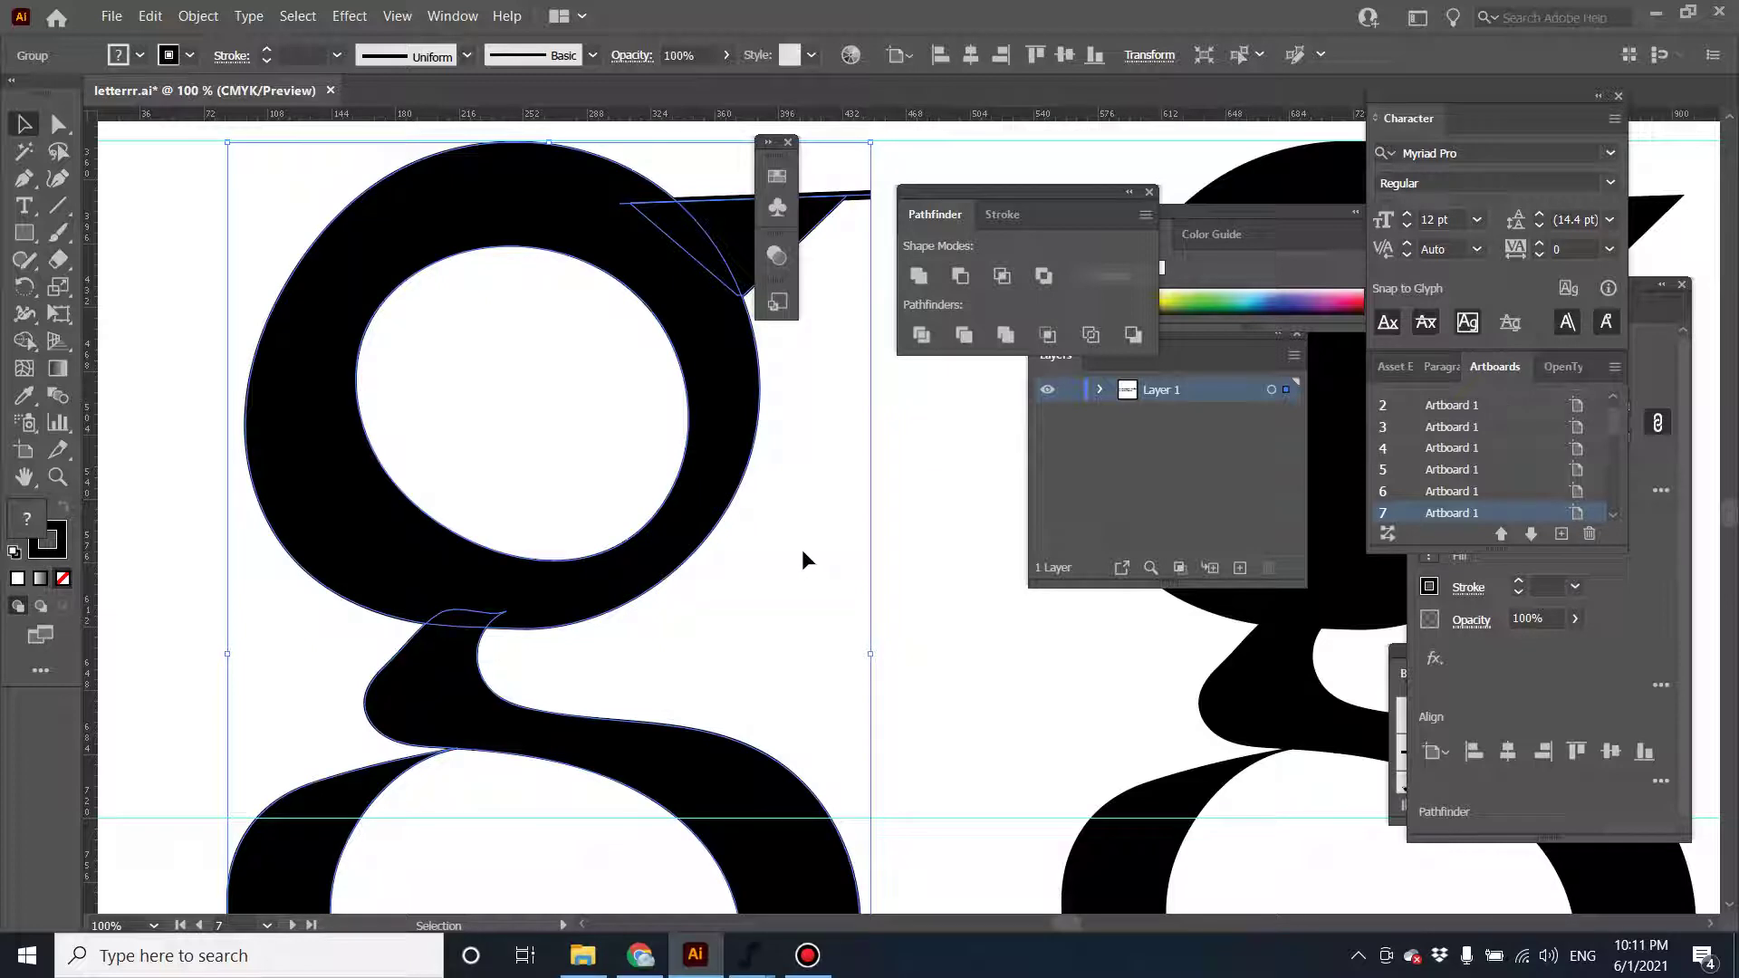
click(894, 563)
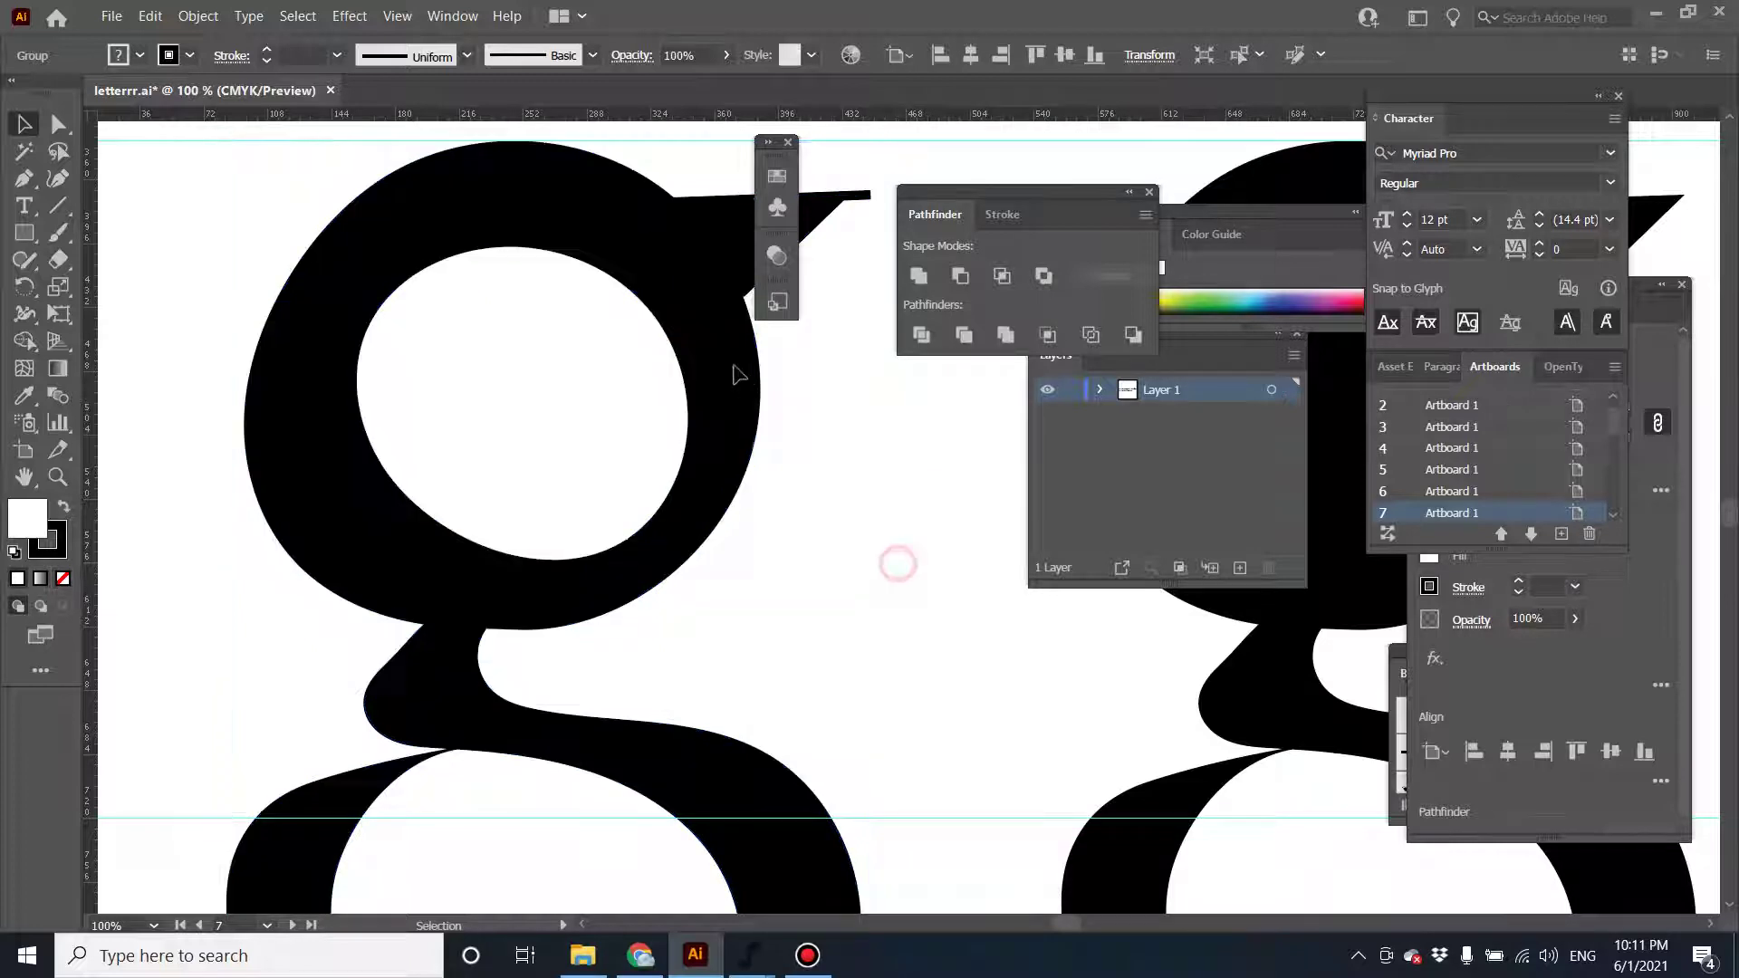
click(733, 368)
click(904, 555)
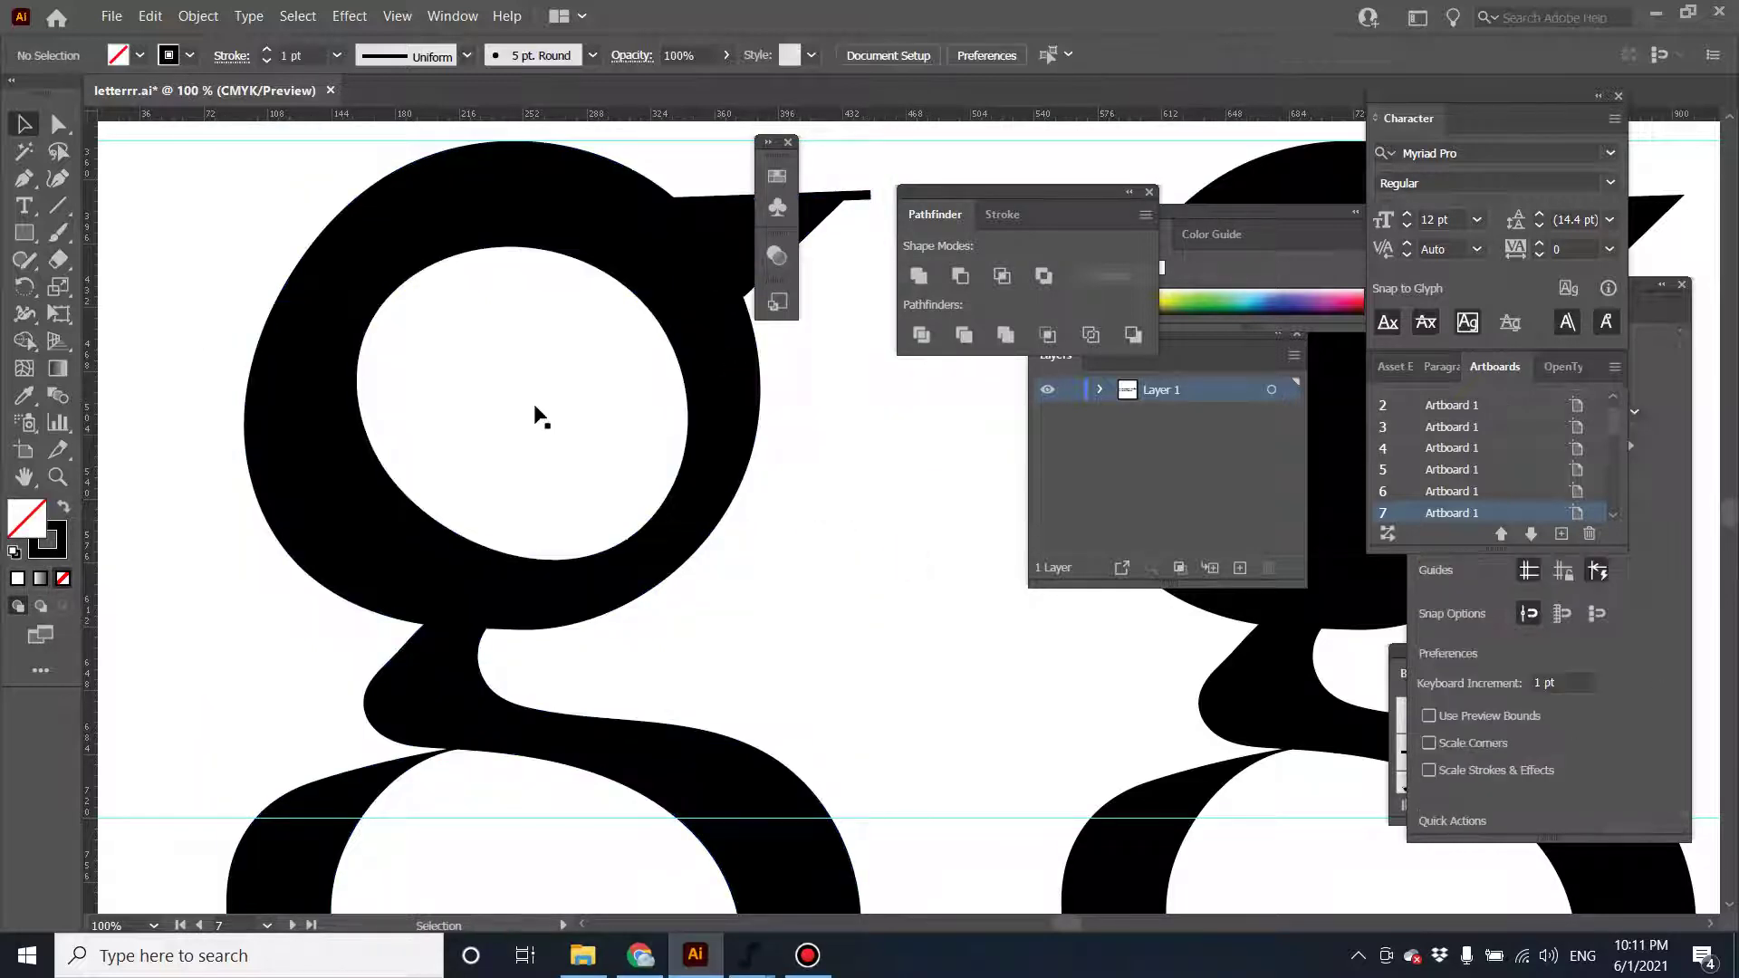
click(535, 412)
shift+click(724, 414)
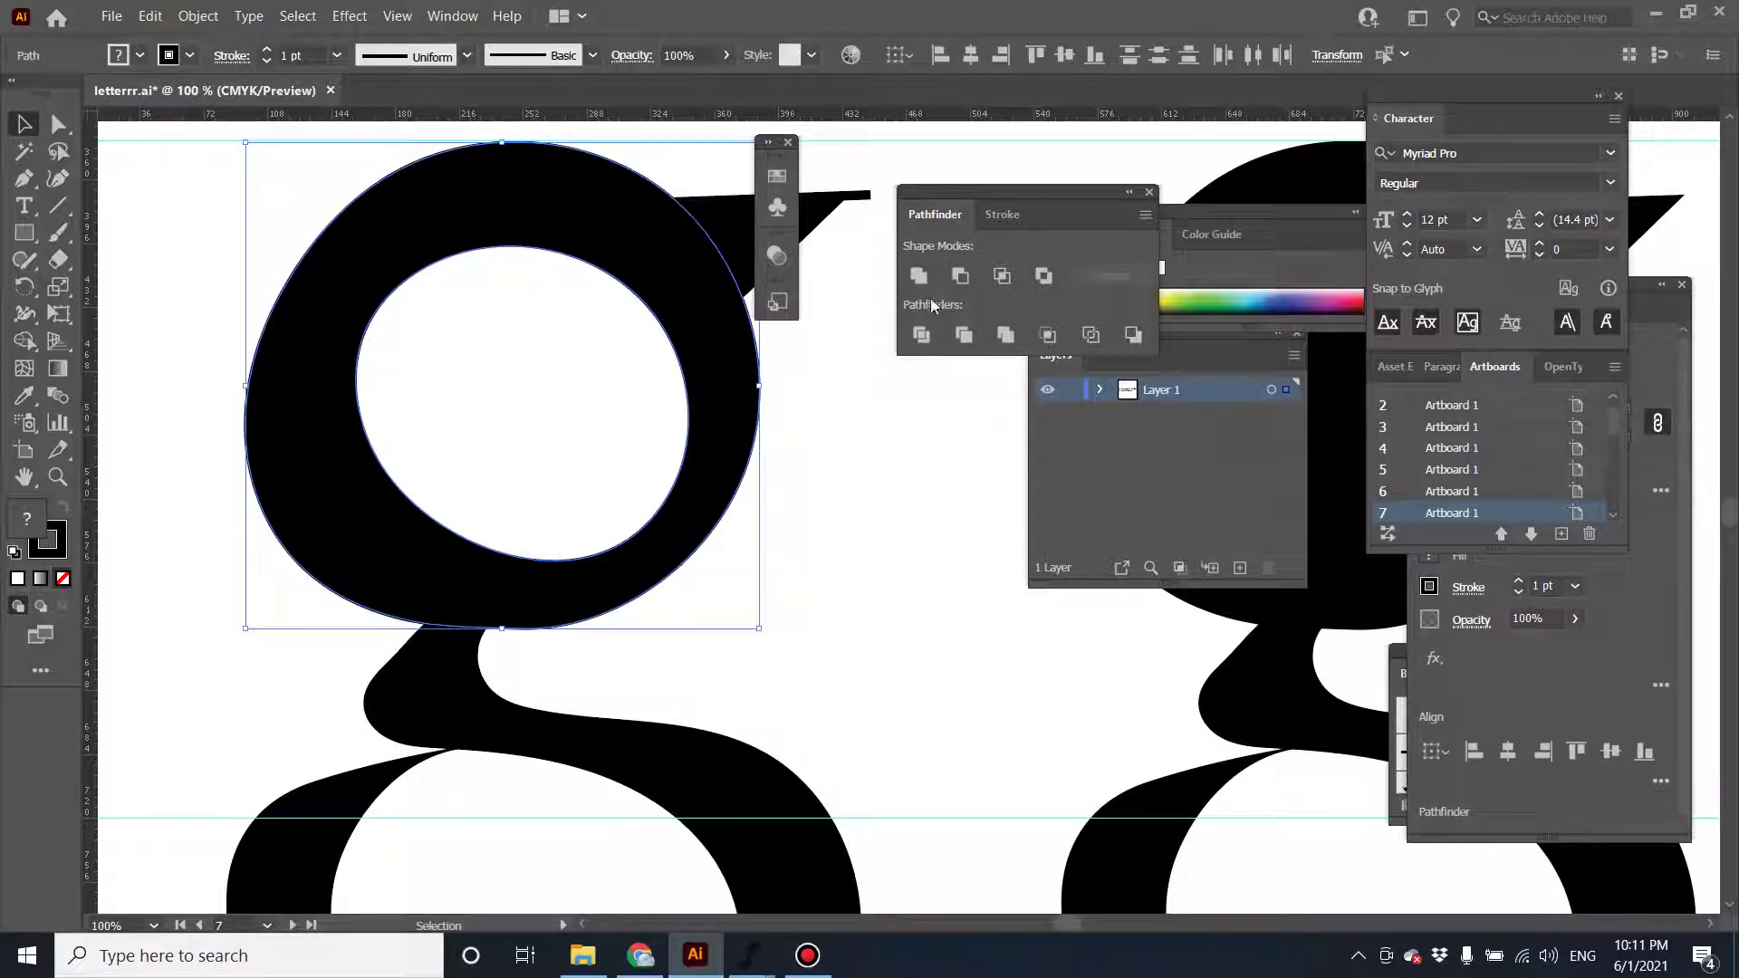
click(960, 276)
click(818, 603)
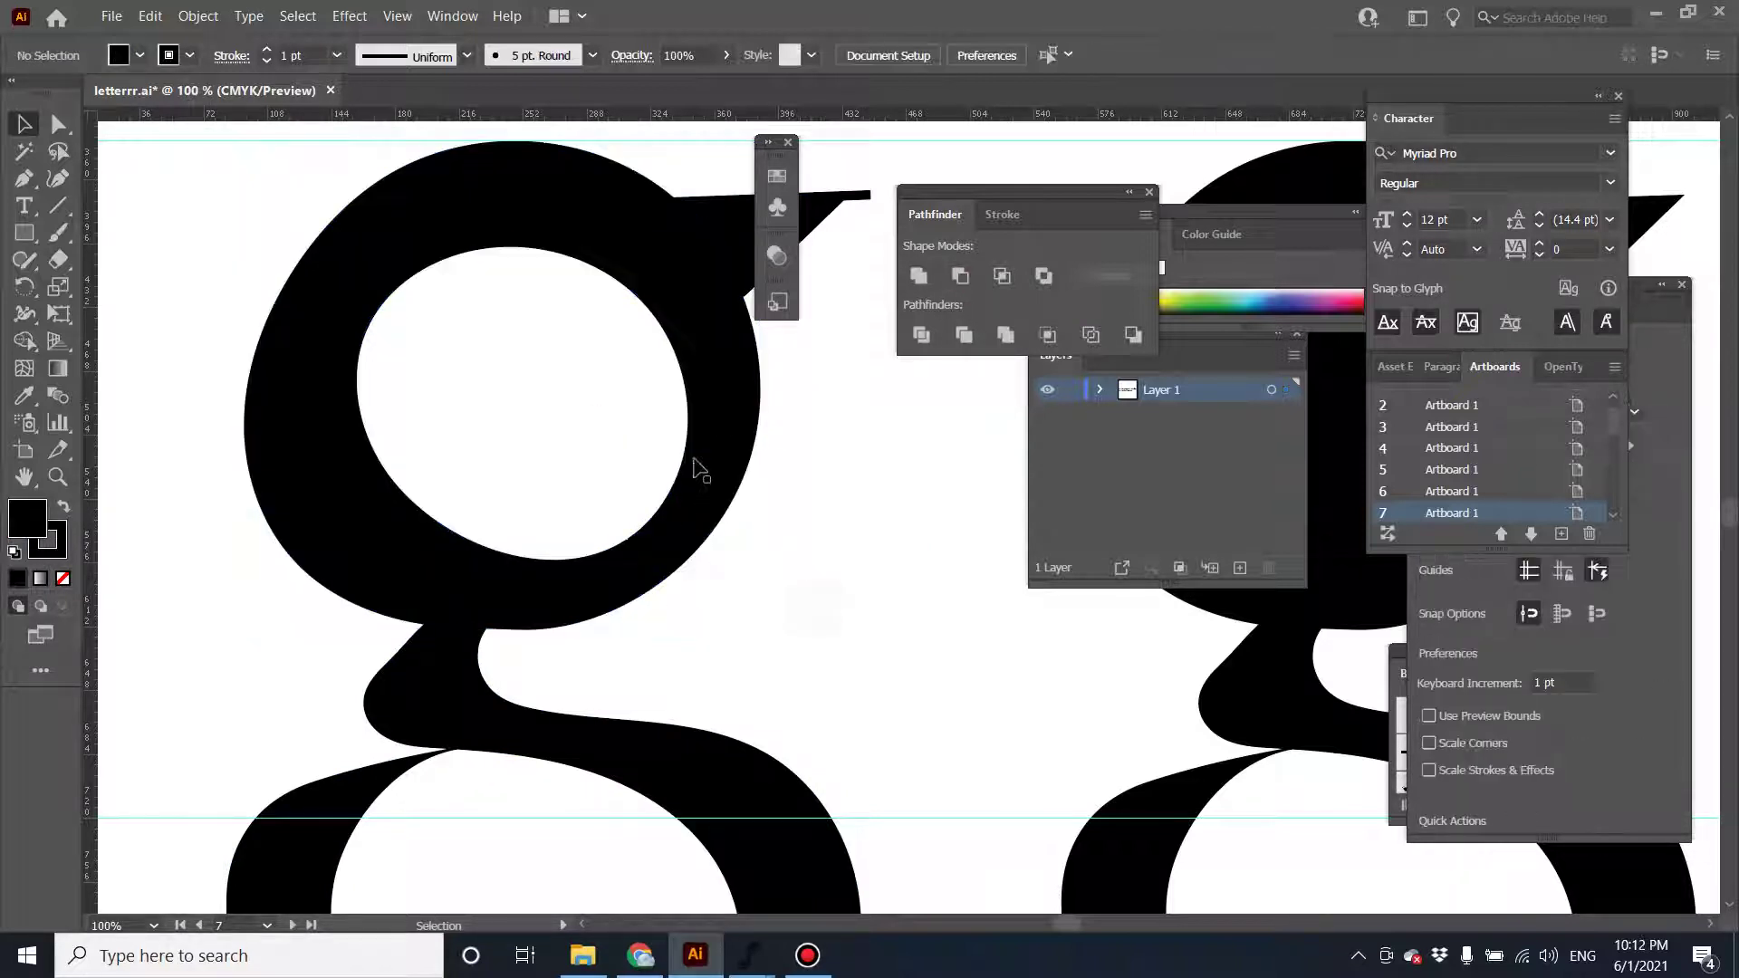
drag(736, 239, 644, 414)
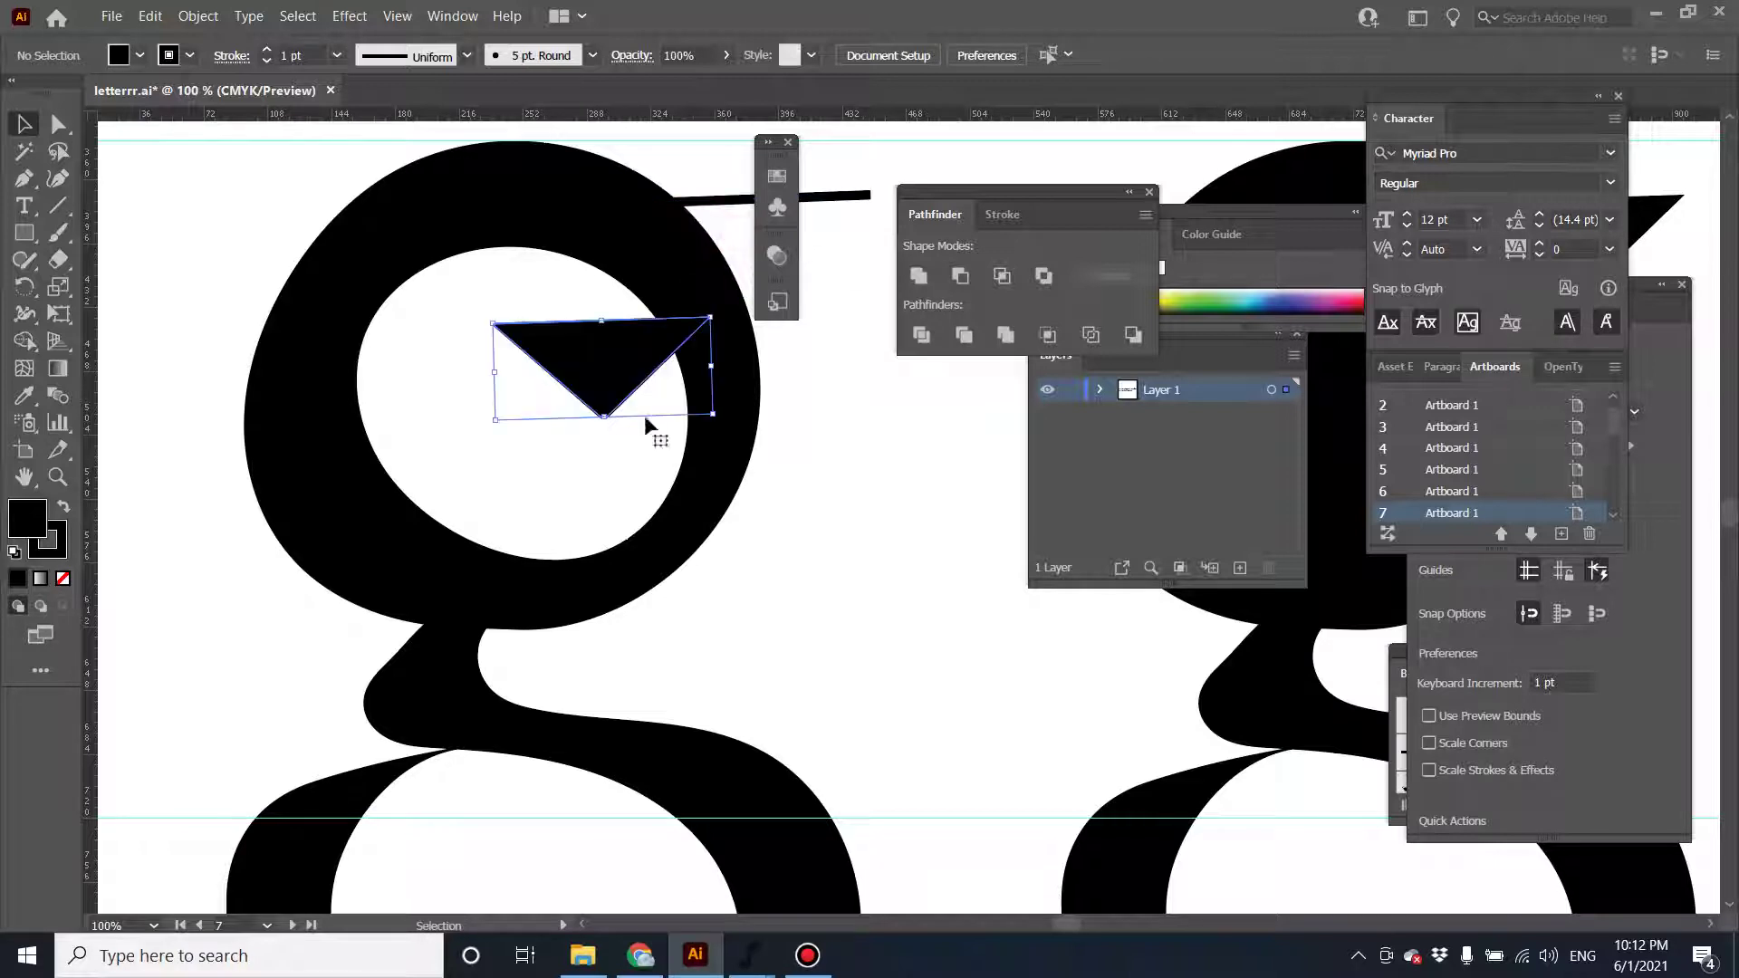
click(792, 509)
Undo the spur move and expand the thin line along the ear's top into a filled shape.
key(ctrl+z)
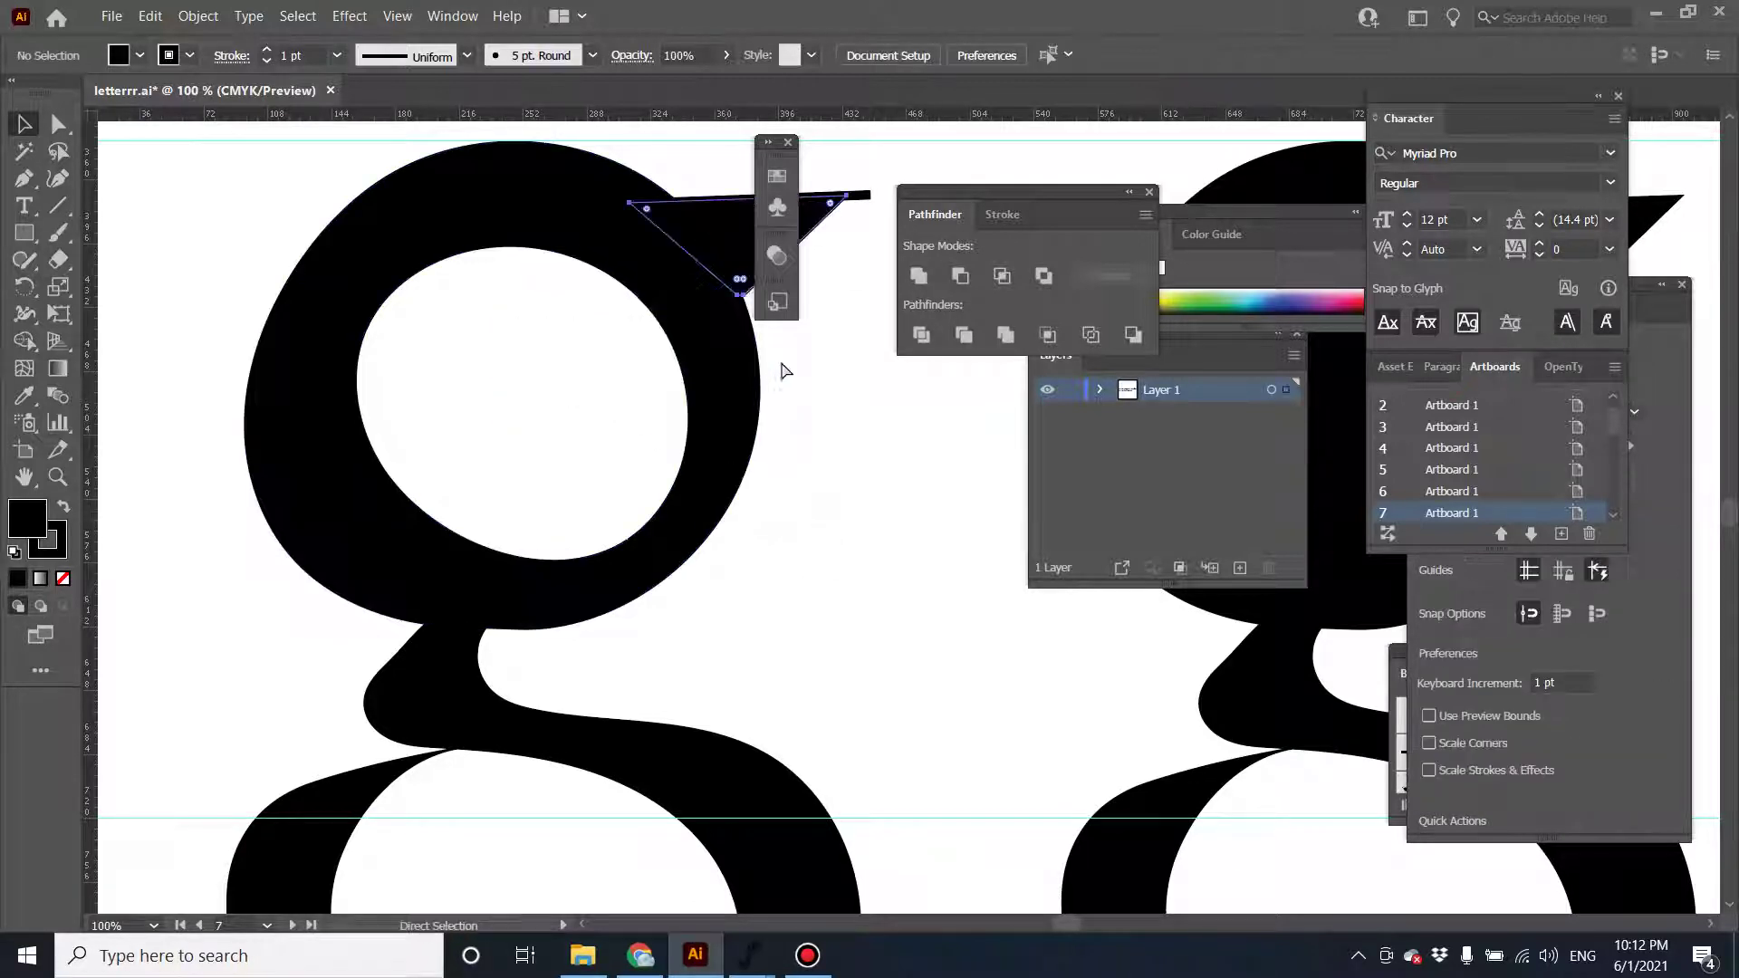
click(865, 196)
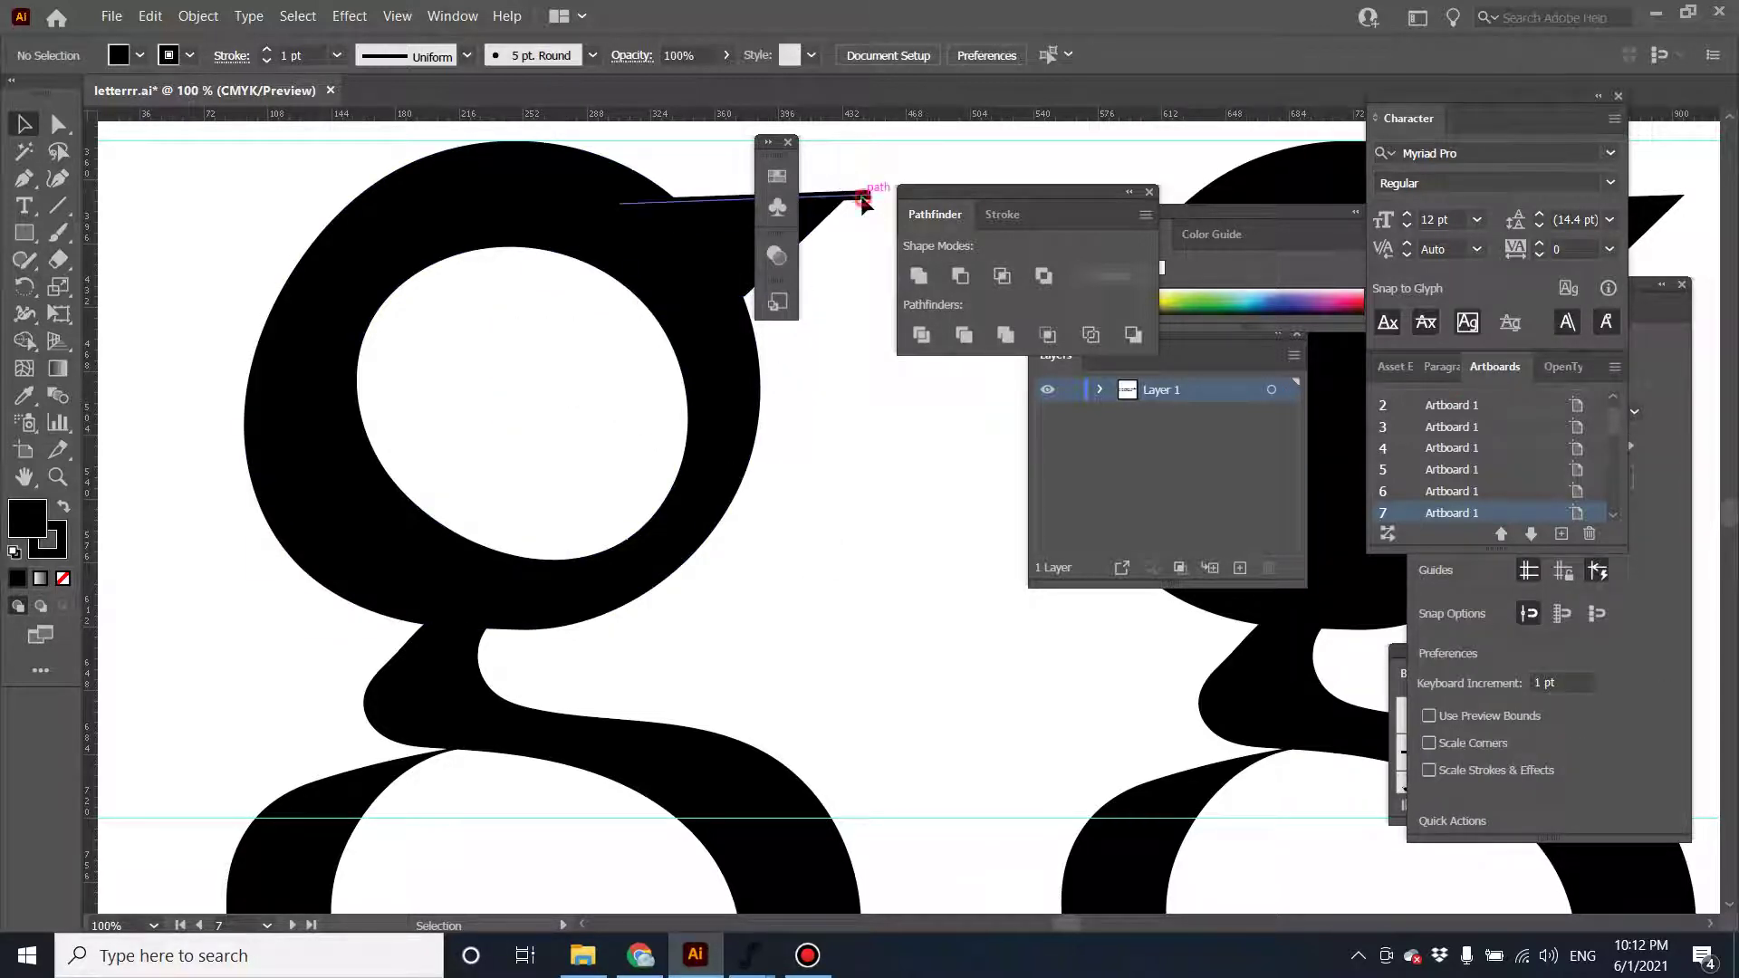
click(202, 20)
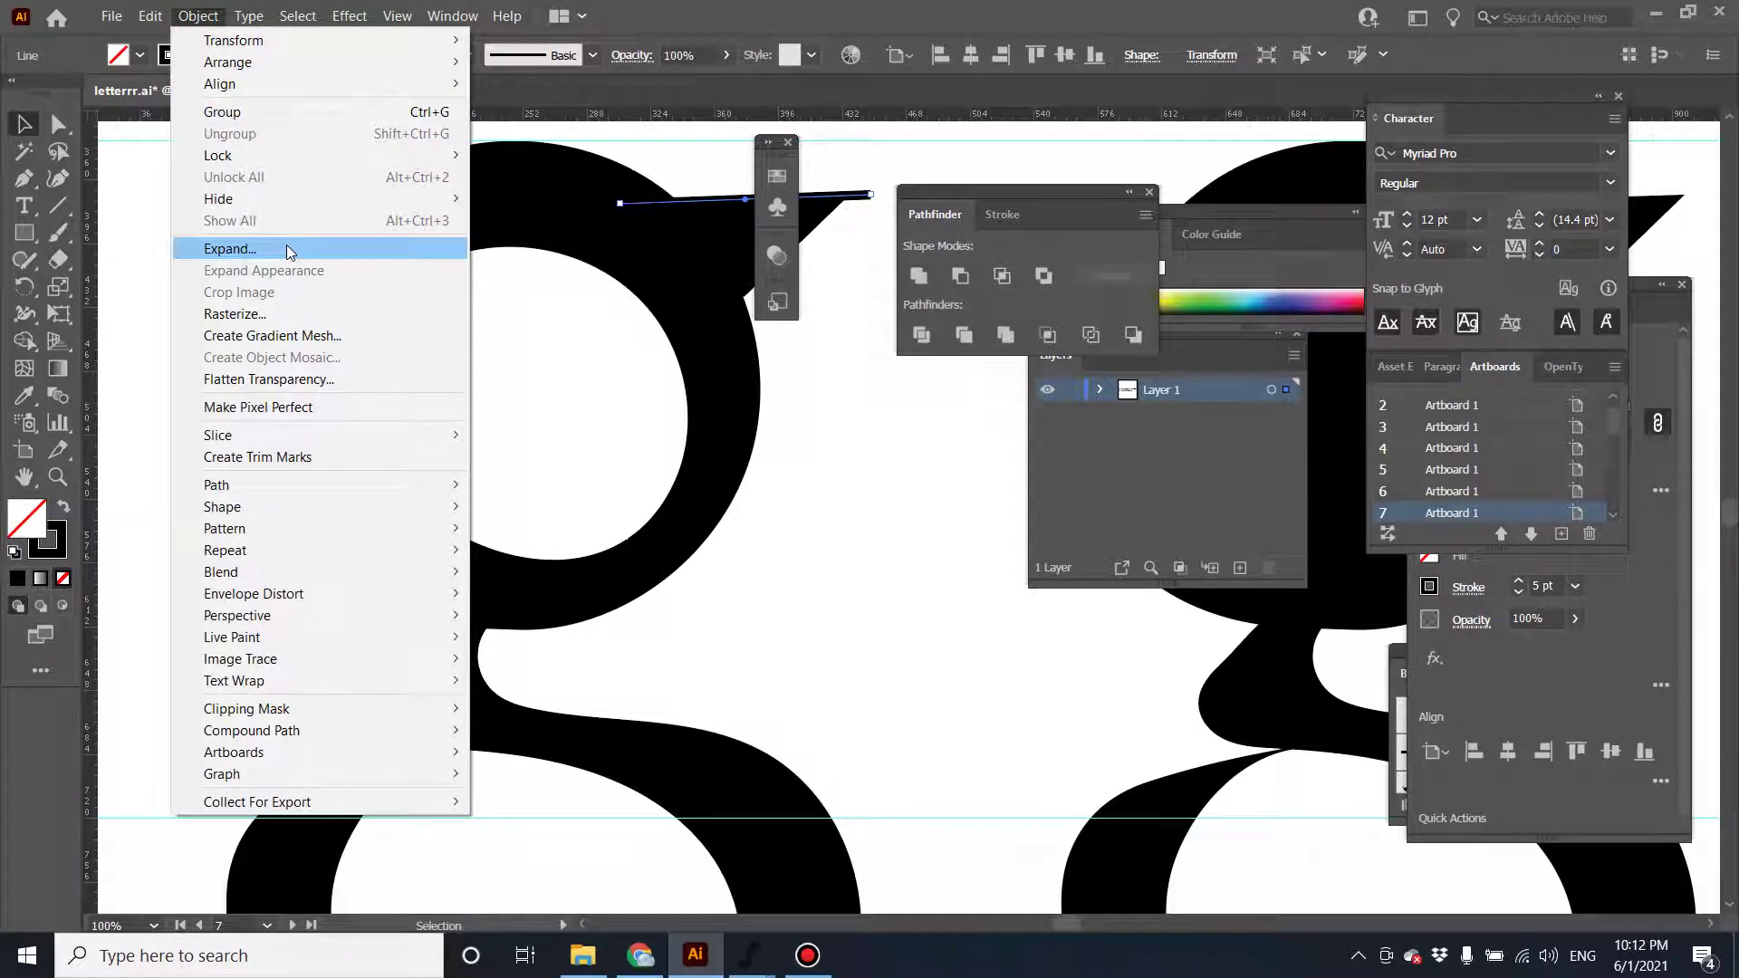
click(289, 250)
click(818, 609)
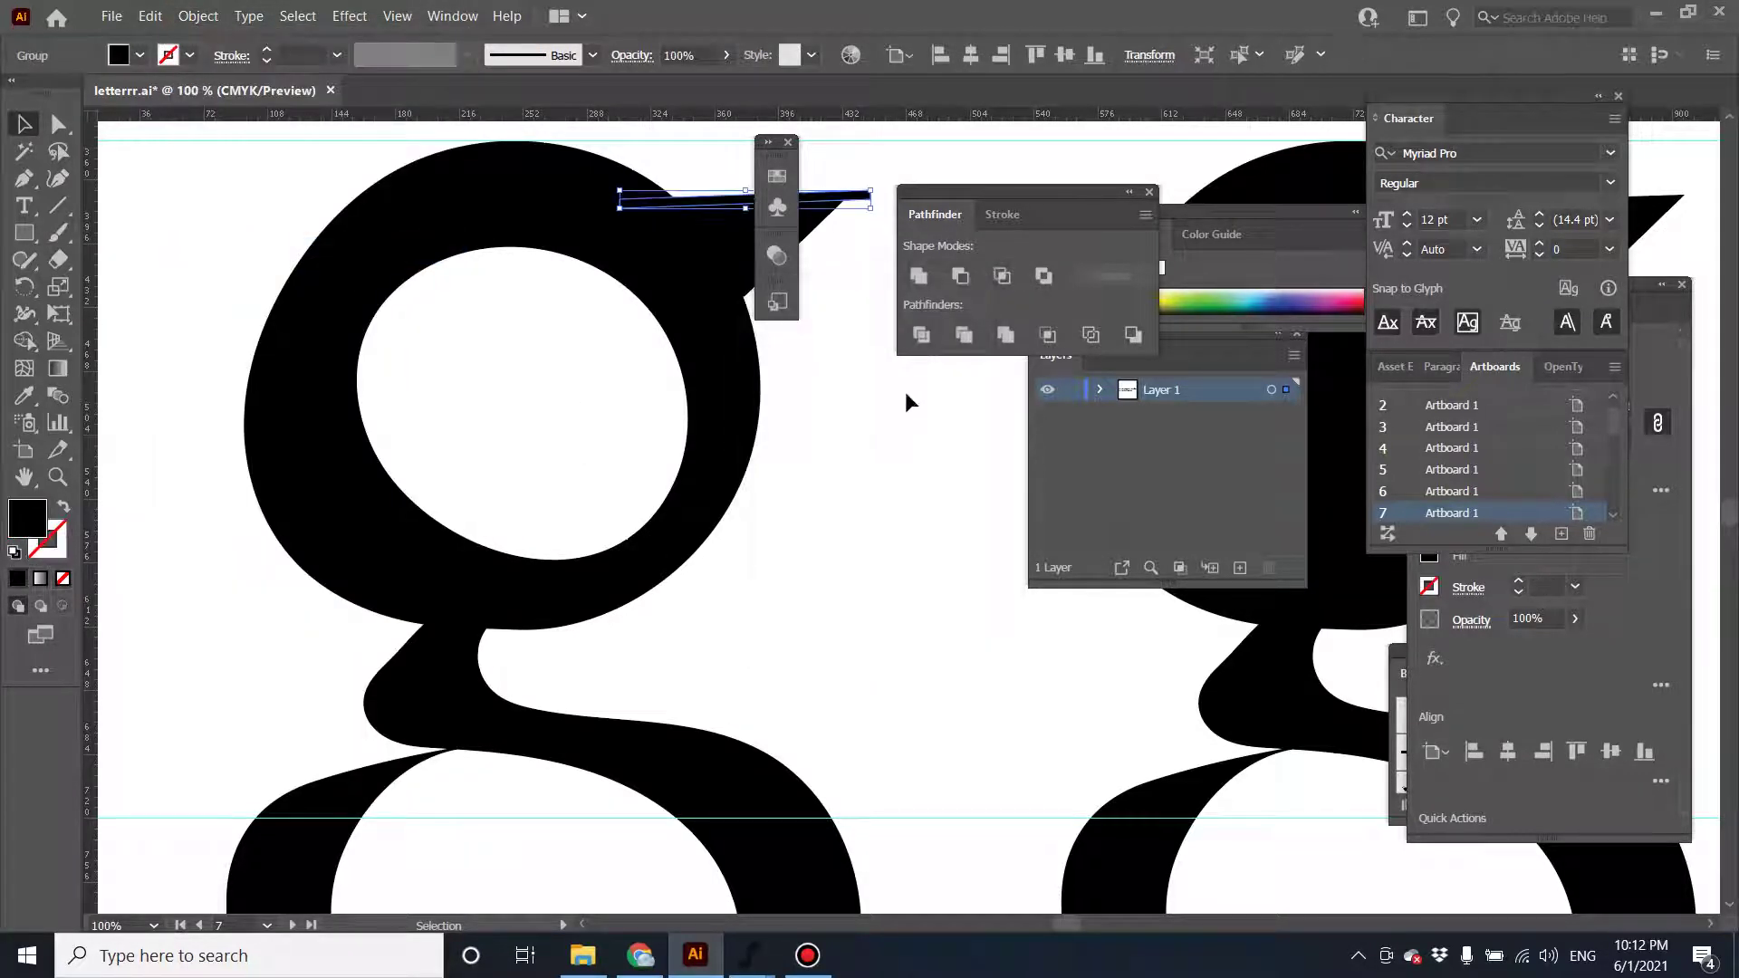
click(851, 461)
Marquee-select the g's bowl together with the expanded line and triangle spur.
click(824, 197)
scroll(830, 670, up, 5)
click(777, 457)
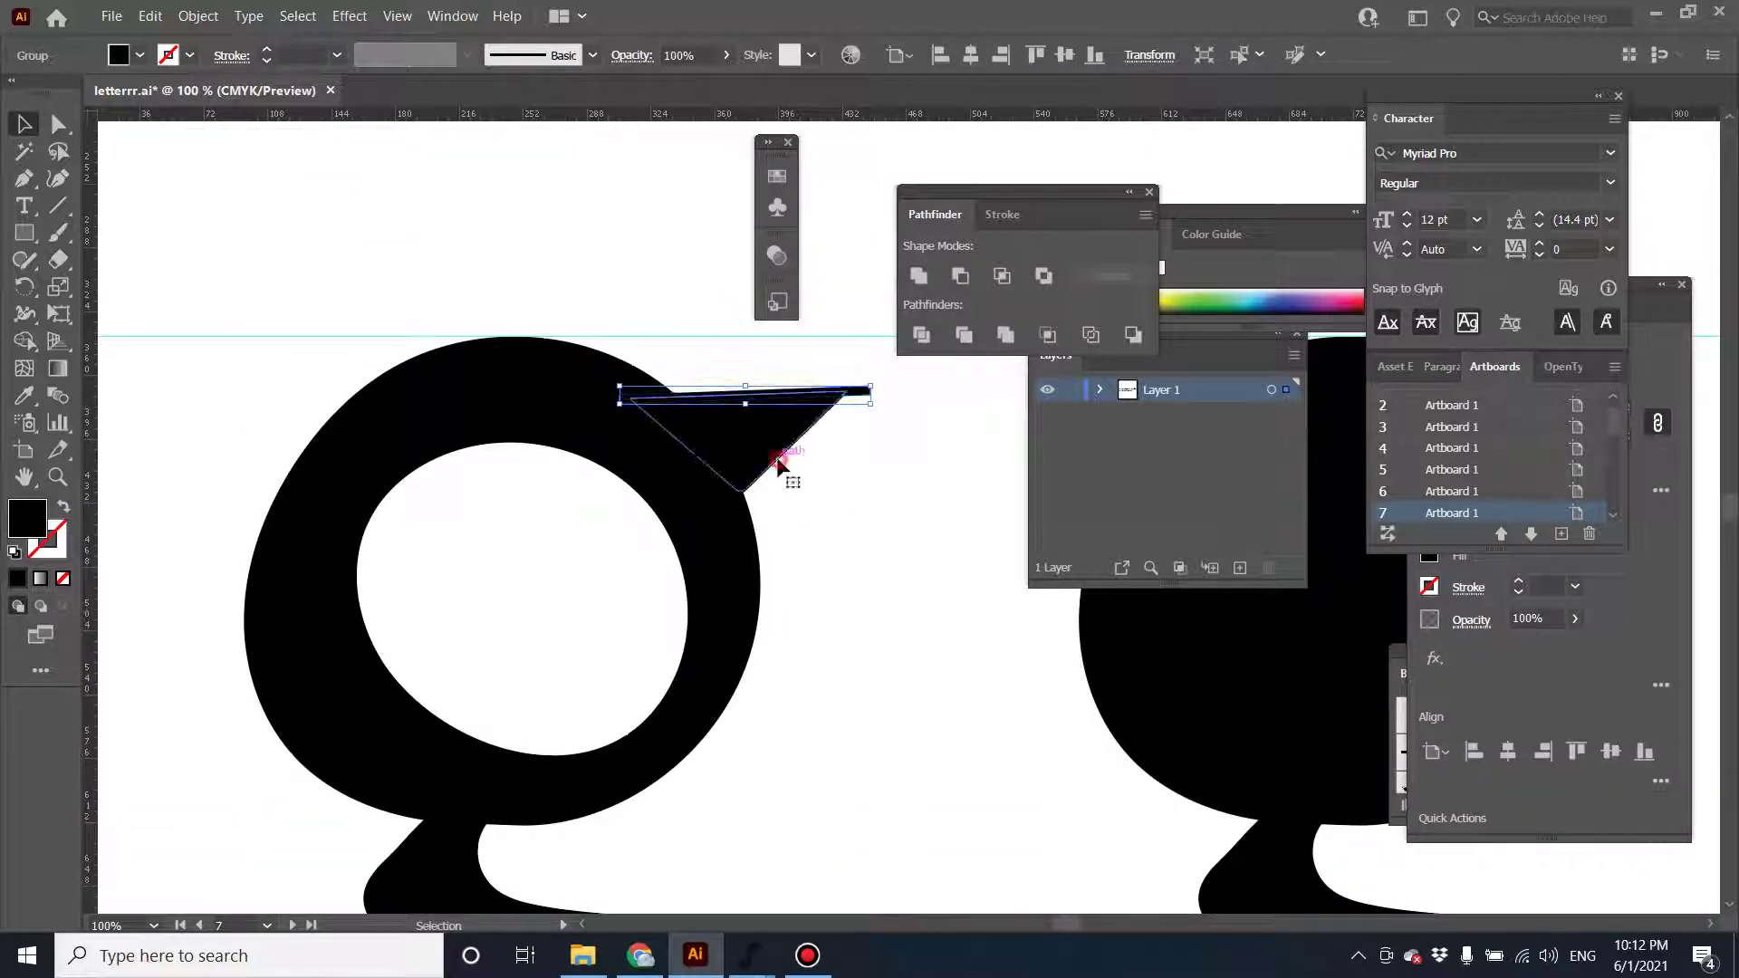
click(855, 510)
drag(580, 293, 766, 525)
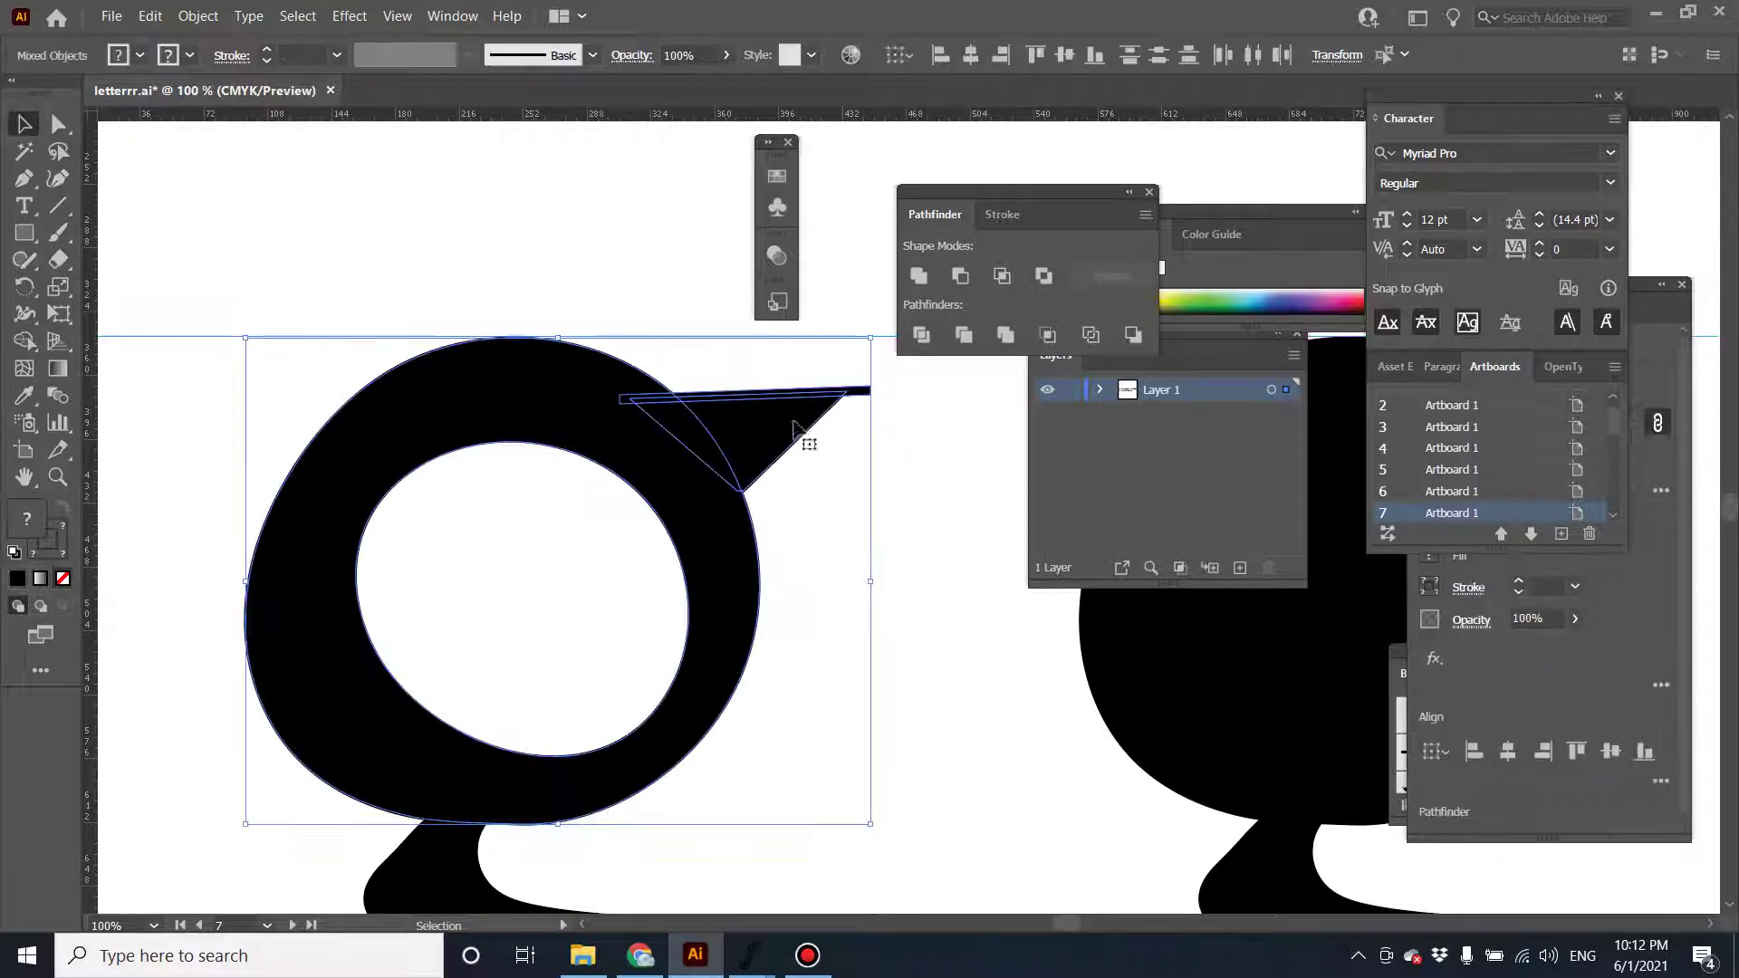
scroll(871, 647, down, 3)
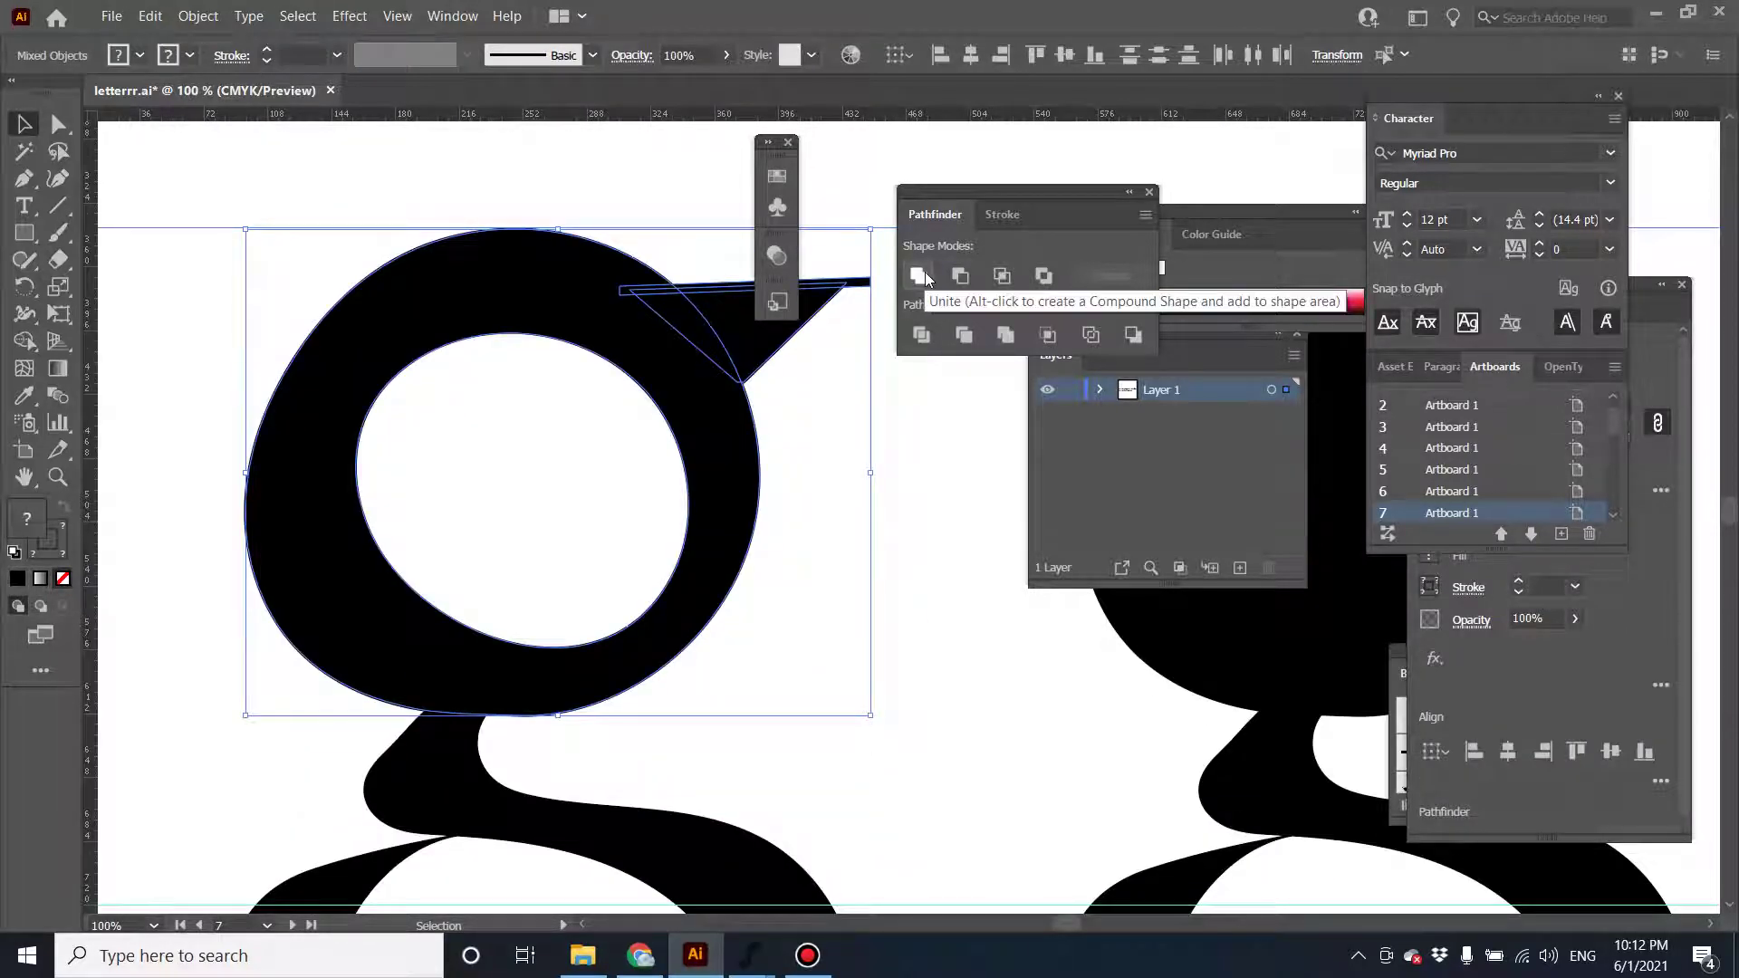
Unite the g's bowl and ear into a single shape with Pathfinder.
key(ctrl+equal)
drag(779, 451, 498, 613)
click(917, 276)
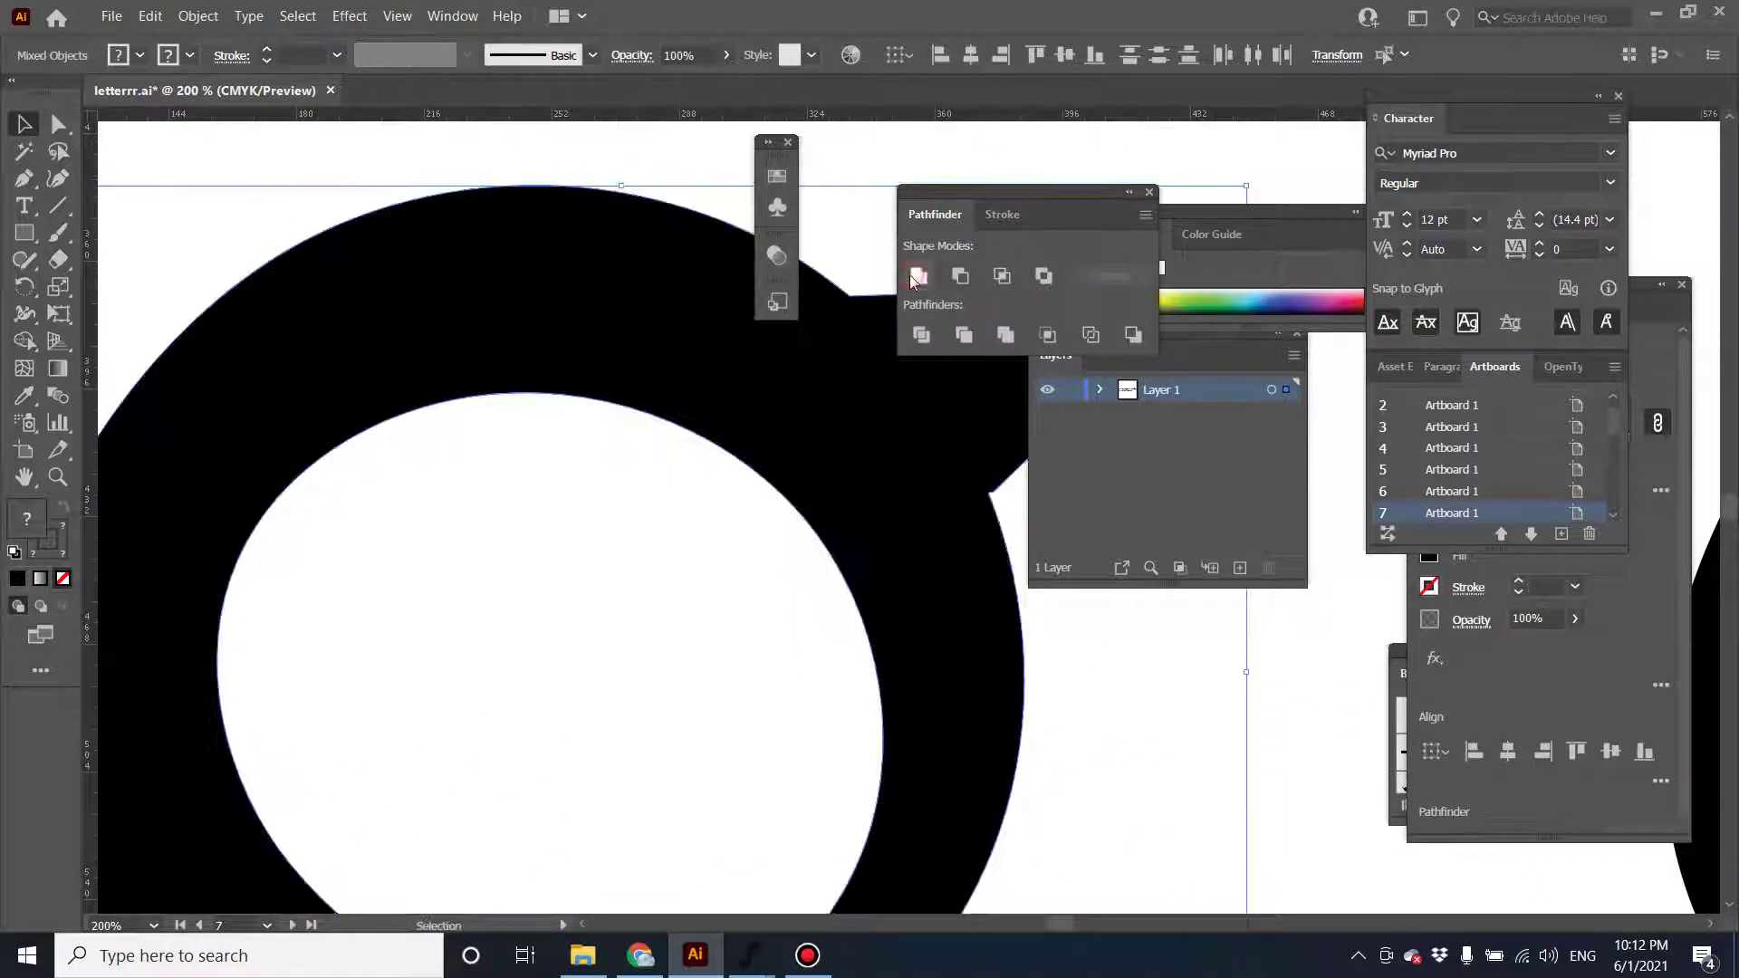
click(740, 573)
Select the merged bowl and the lower loop and unite the whole g.
click(578, 335)
key(ctrl+minus)
key(ctrl+minus)
key(ctrl+minus)
key(ctrl+minus)
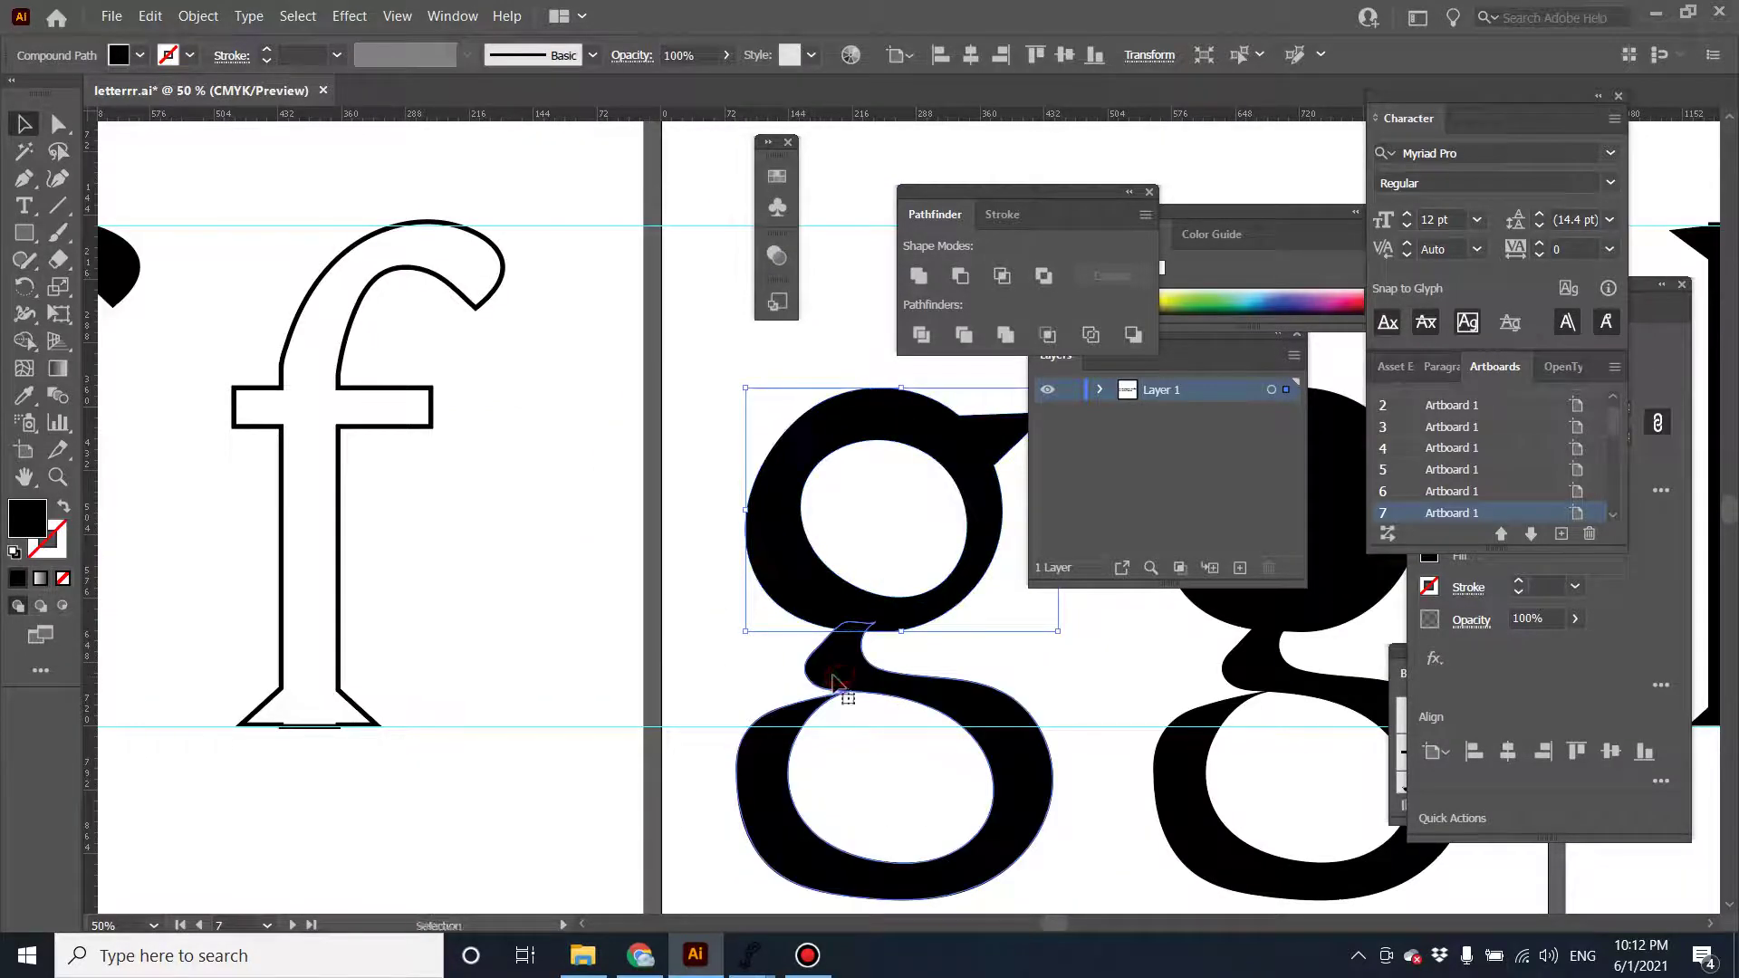
click(824, 688)
shift+click(788, 575)
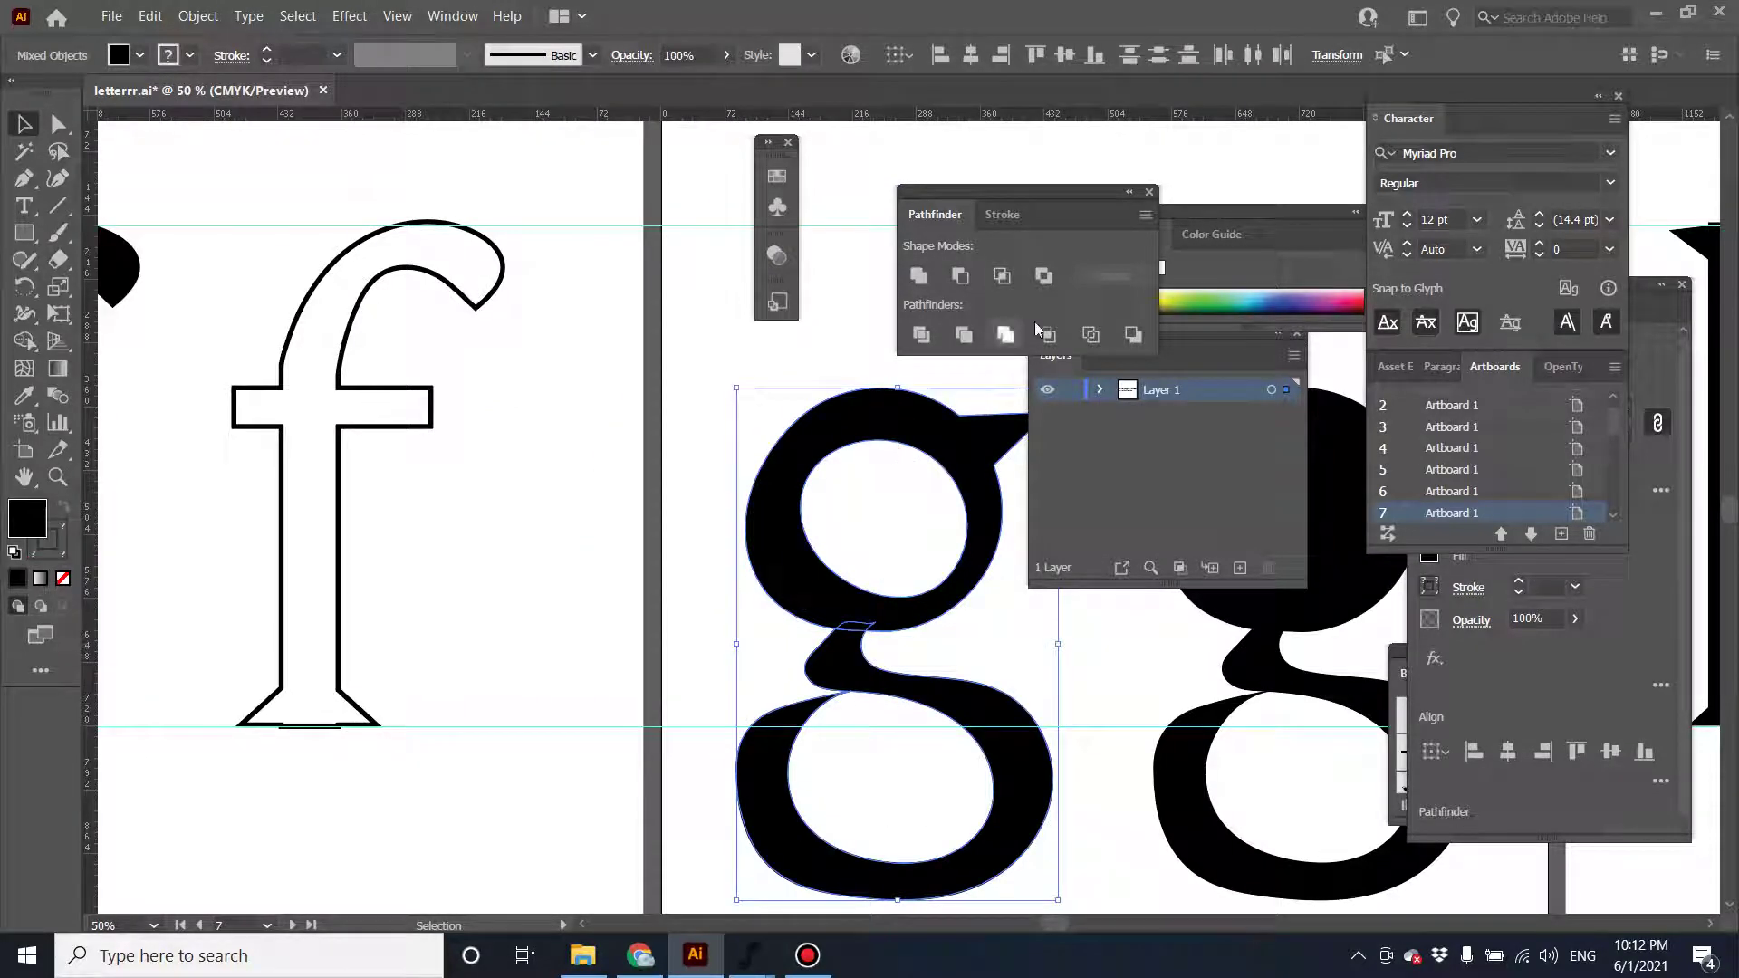
click(919, 277)
Pan over to check the other, already-solid g and the h, then deselect.
drag(1078, 641, 528, 601)
click(765, 498)
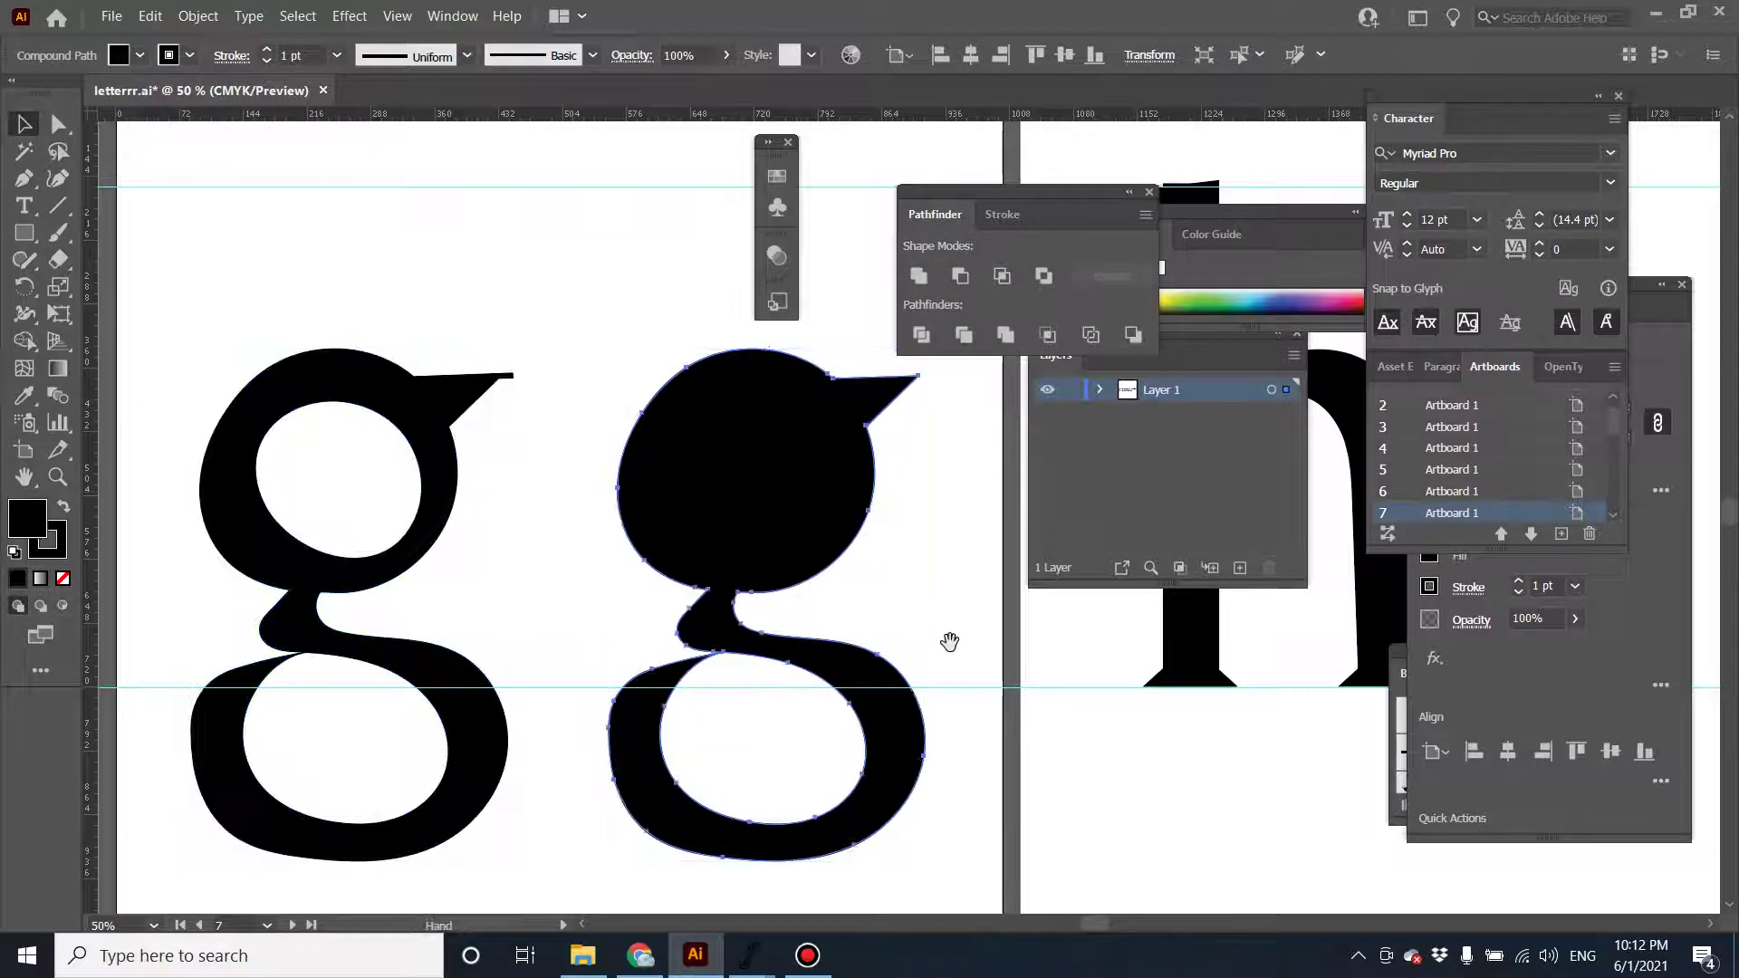
drag(949, 642, 454, 601)
click(705, 453)
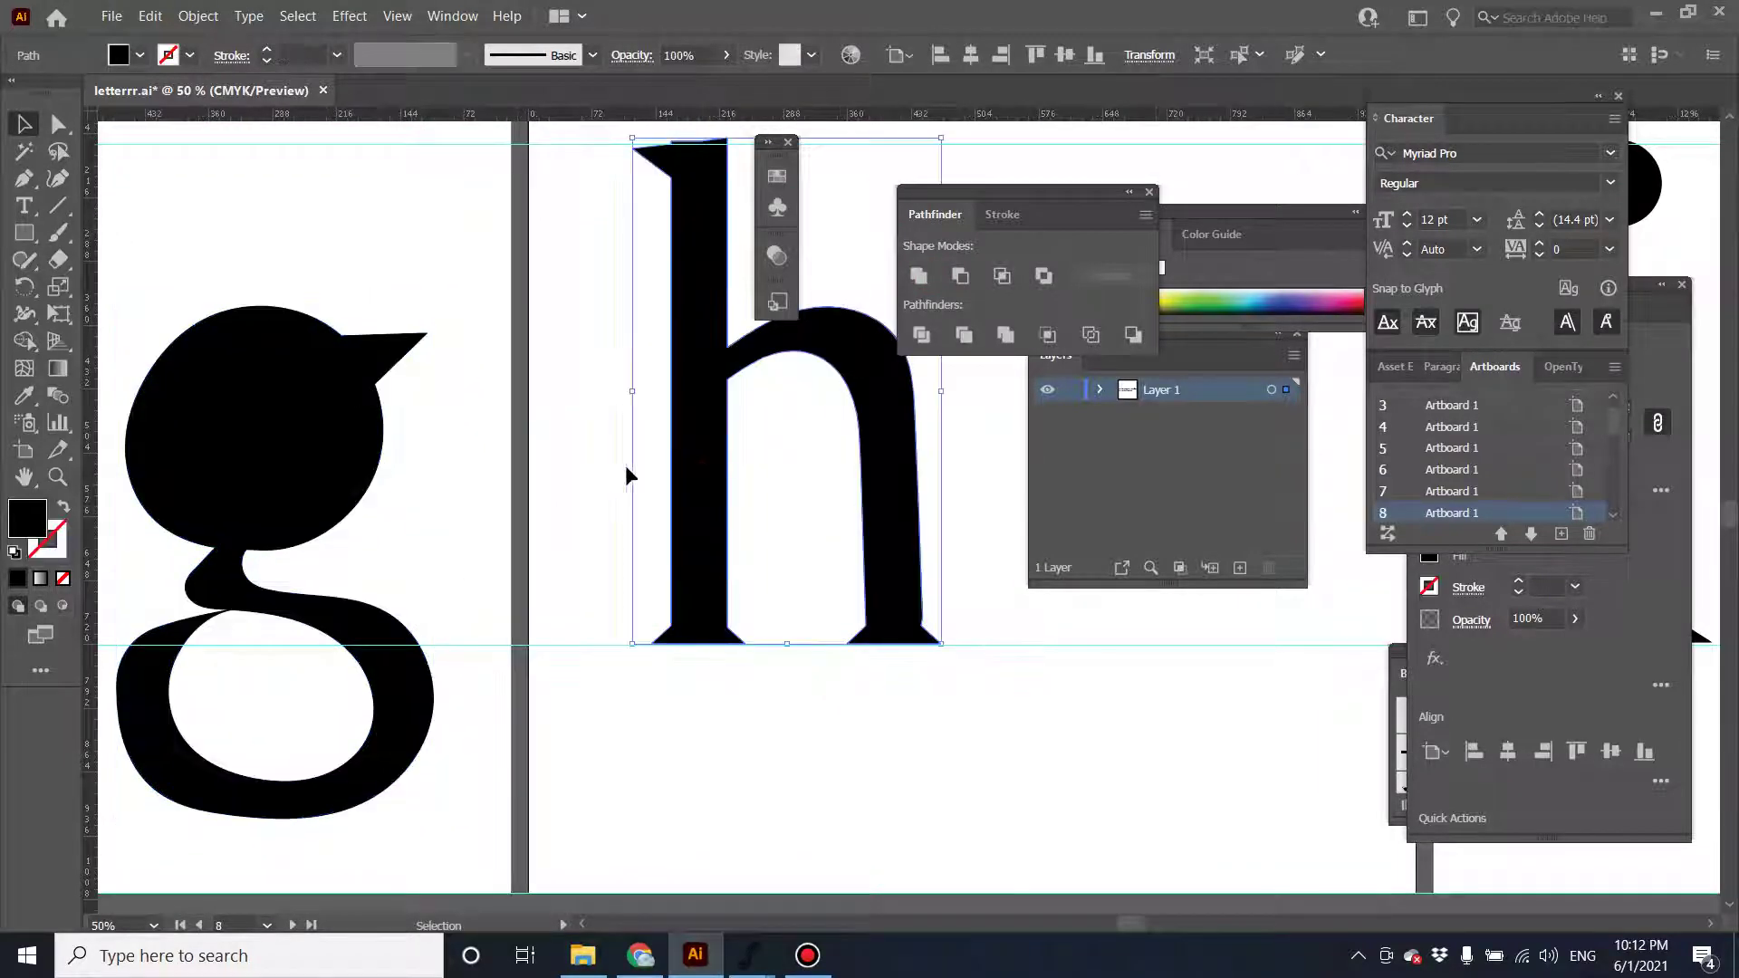
scroll(562, 441, up, 3)
scroll(564, 454, down, 5)
drag(480, 652, 1439, 681)
click(588, 422)
scroll(588, 422, up, 2)
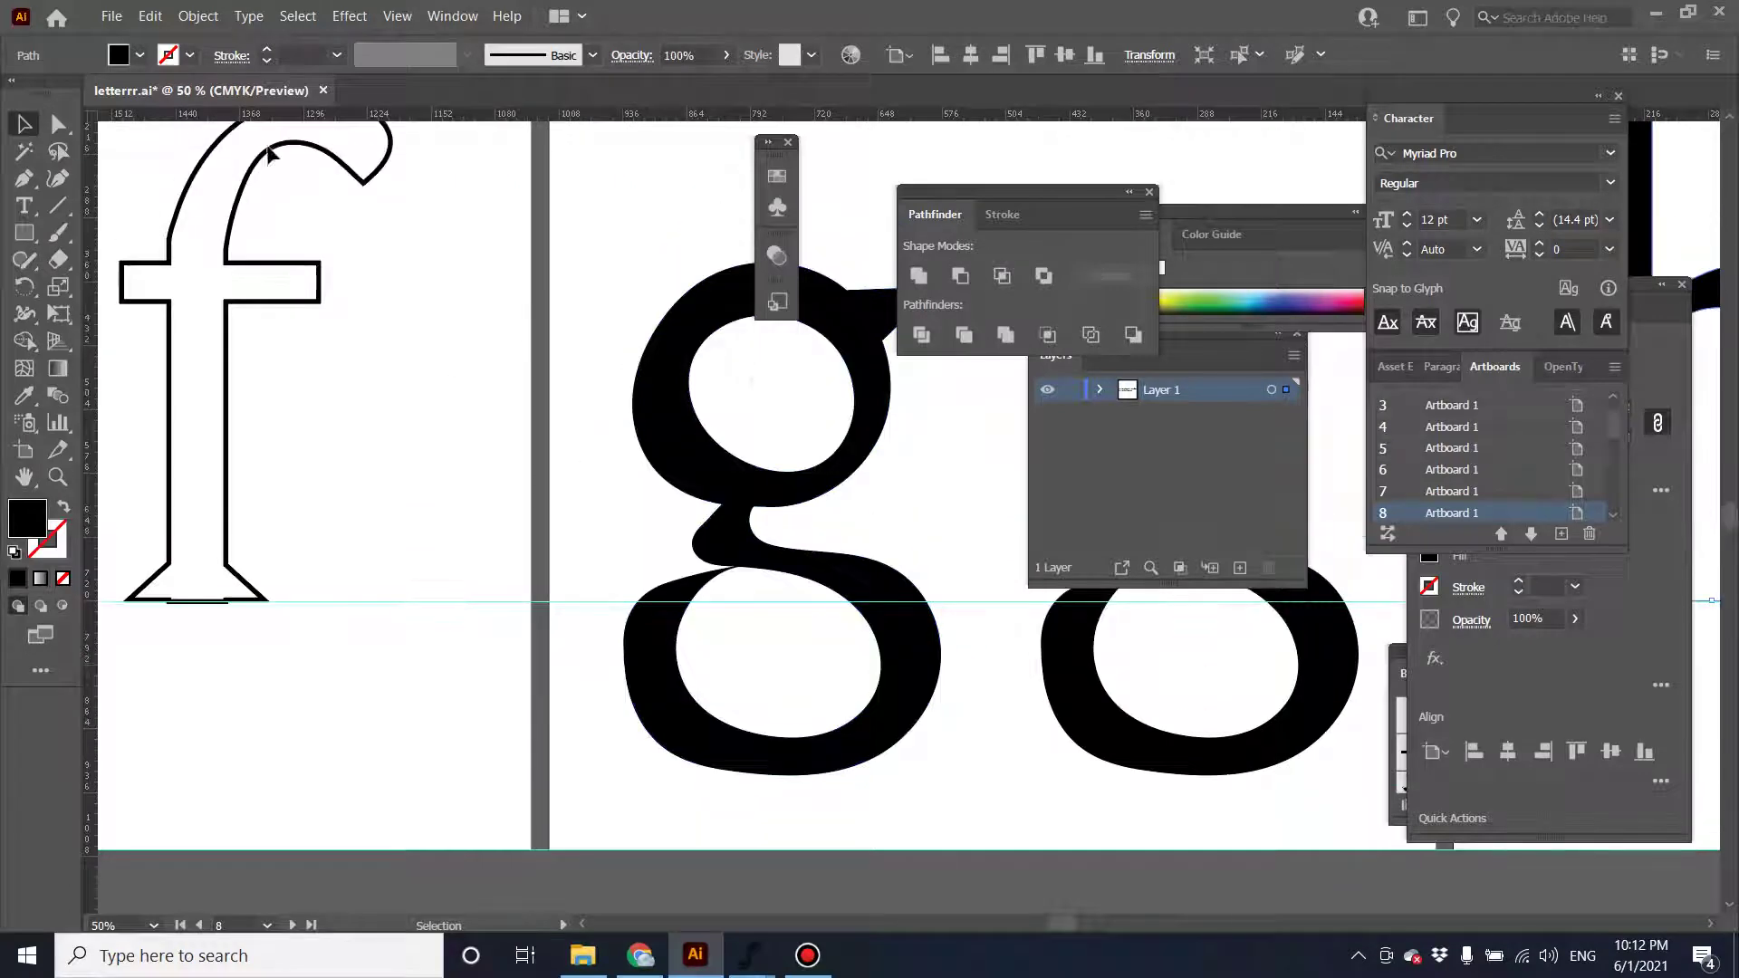
Open the recent semicolon.pdf, then return to letterrr.ai and check the g's anchor points.
click(112, 20)
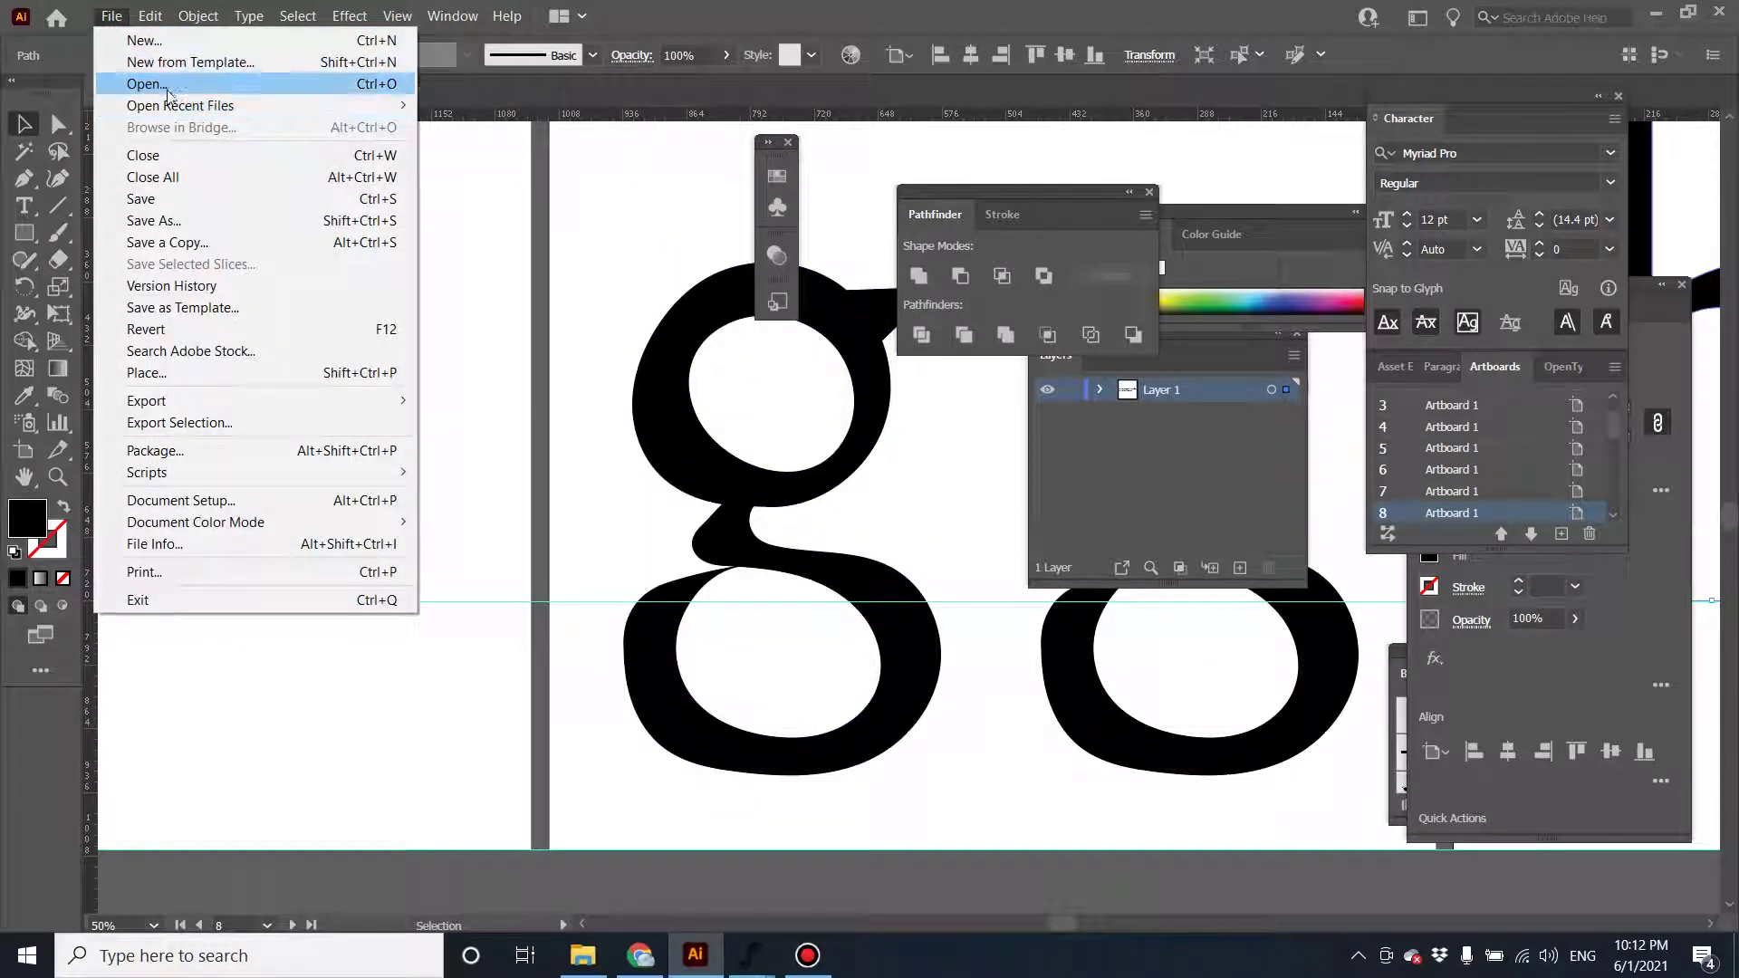
mouse_move(272, 106)
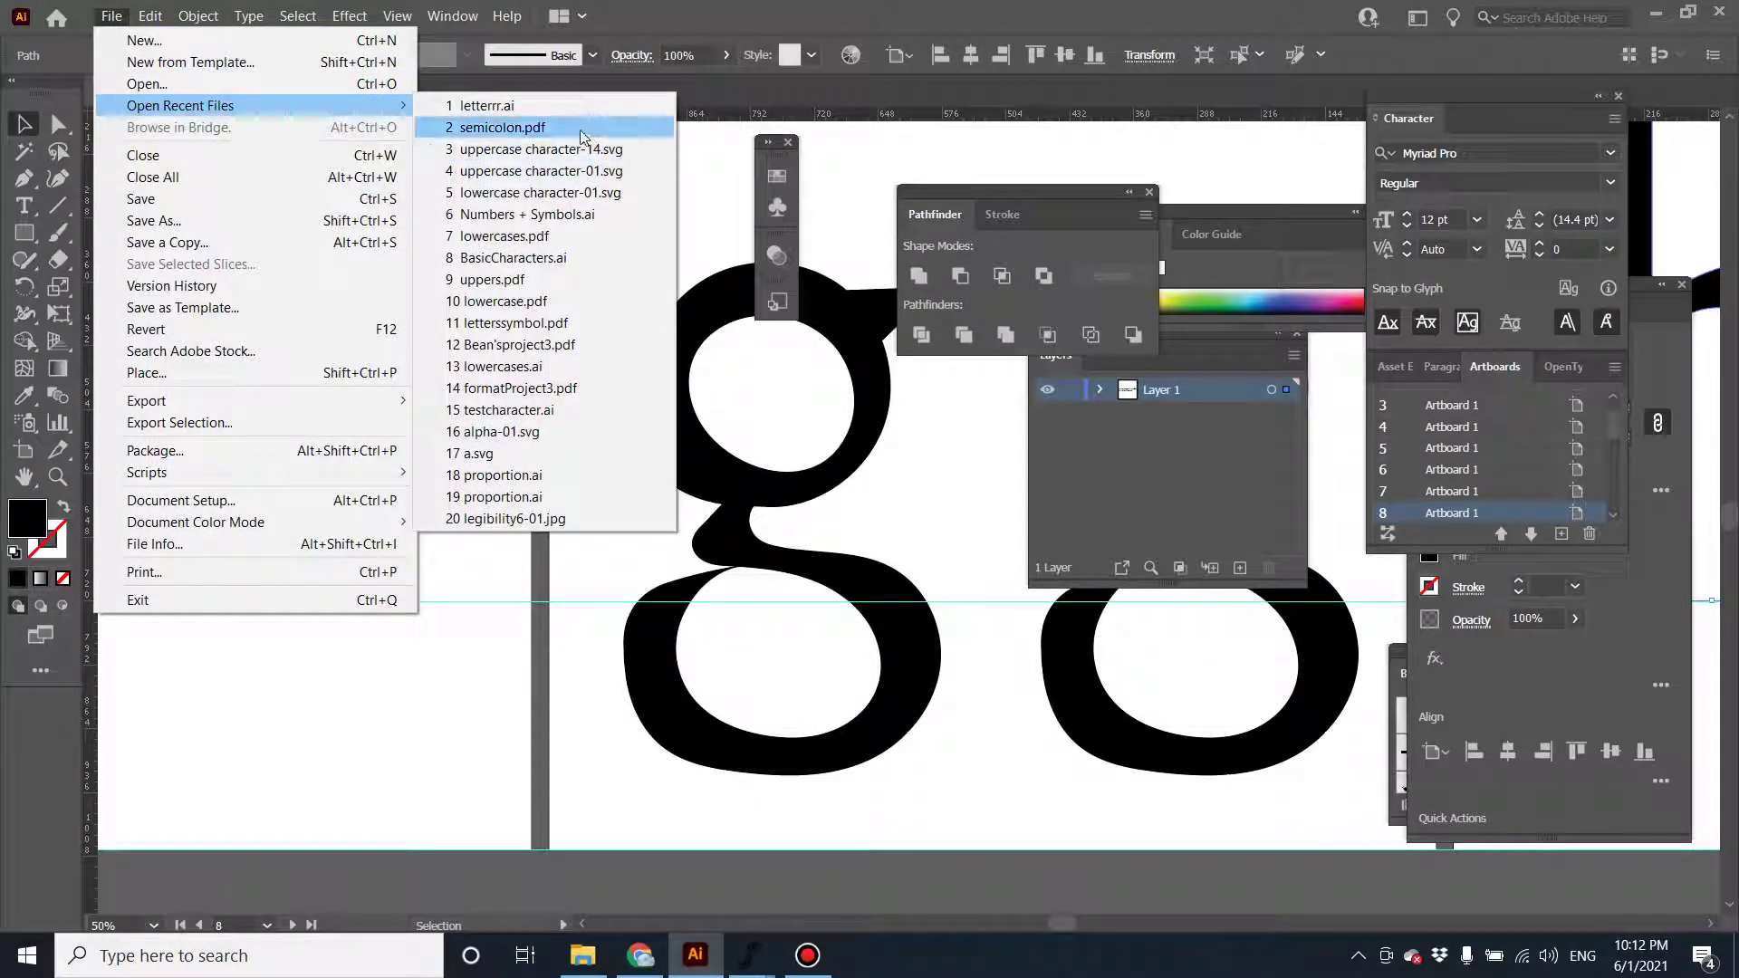
click(507, 106)
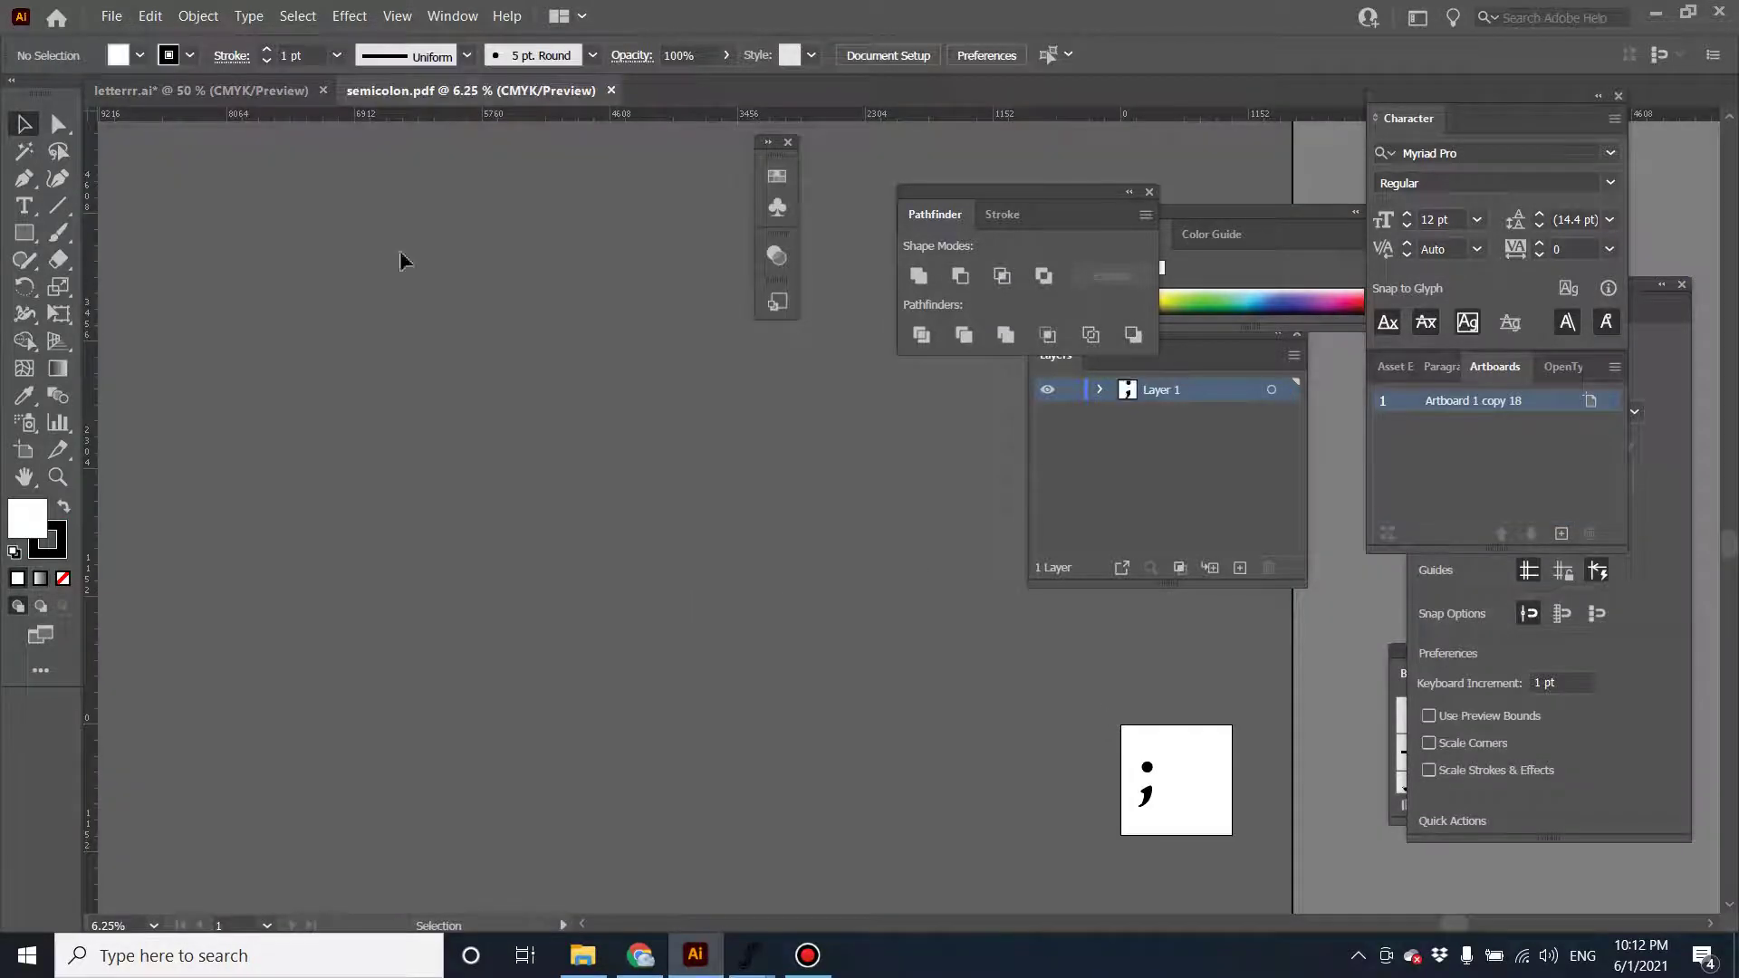
click(152, 91)
click(663, 337)
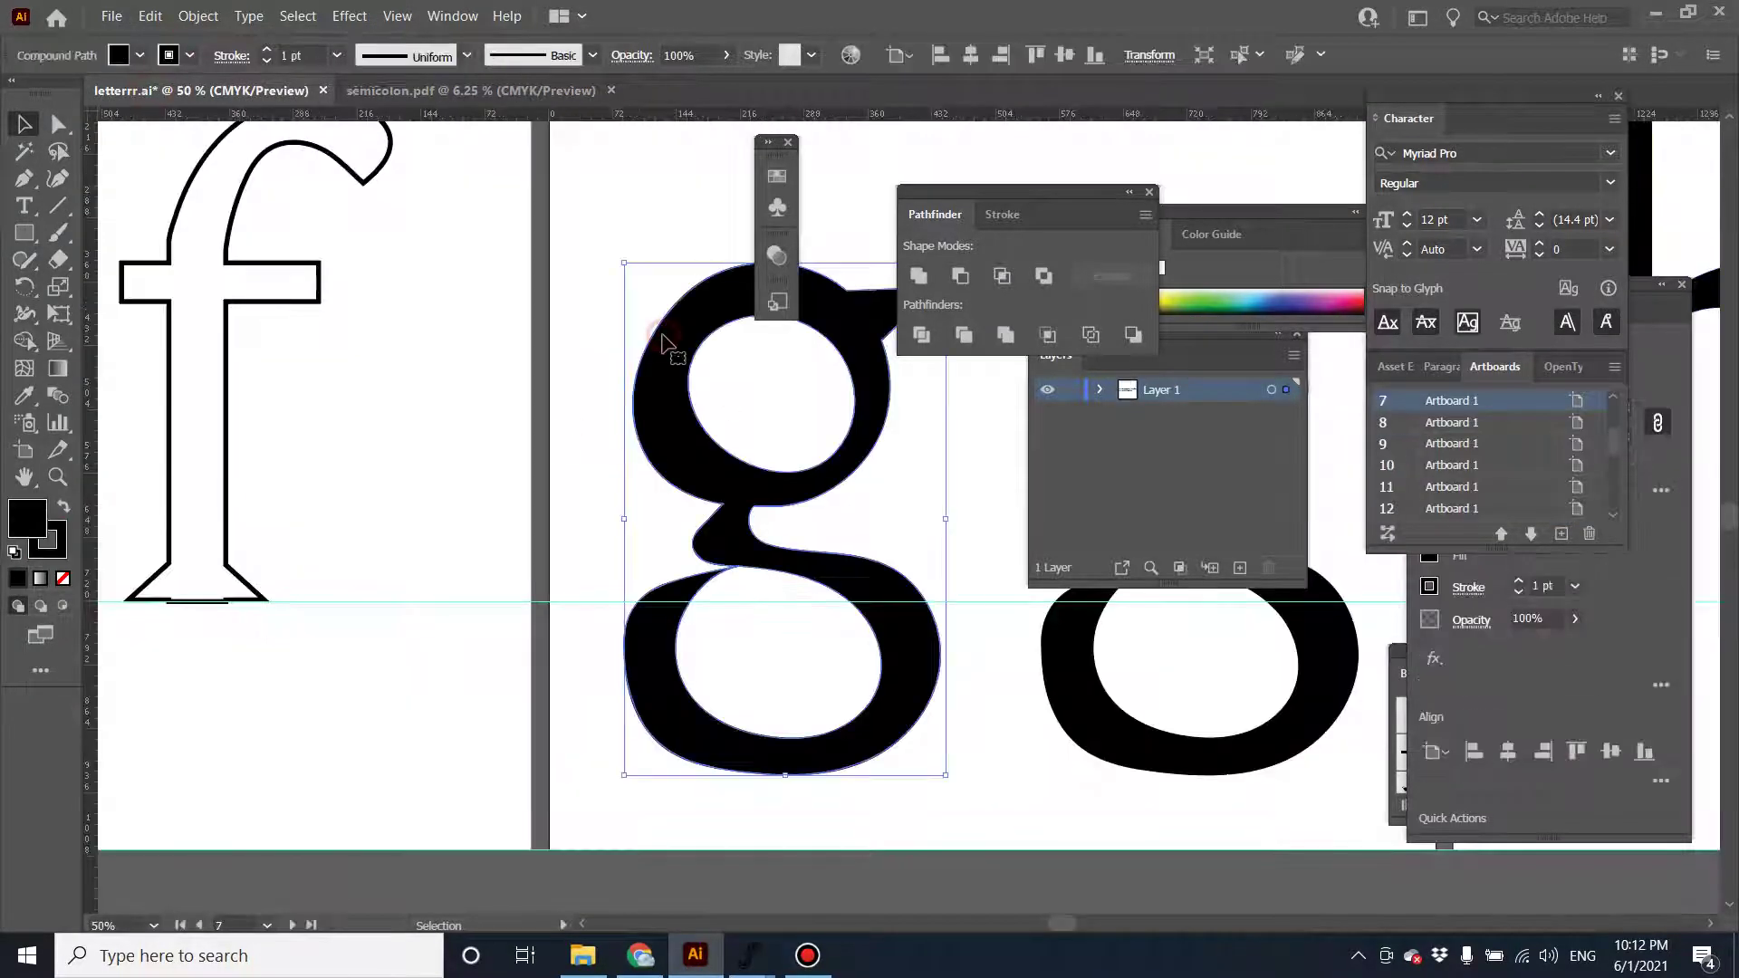
key(a)
key(v)
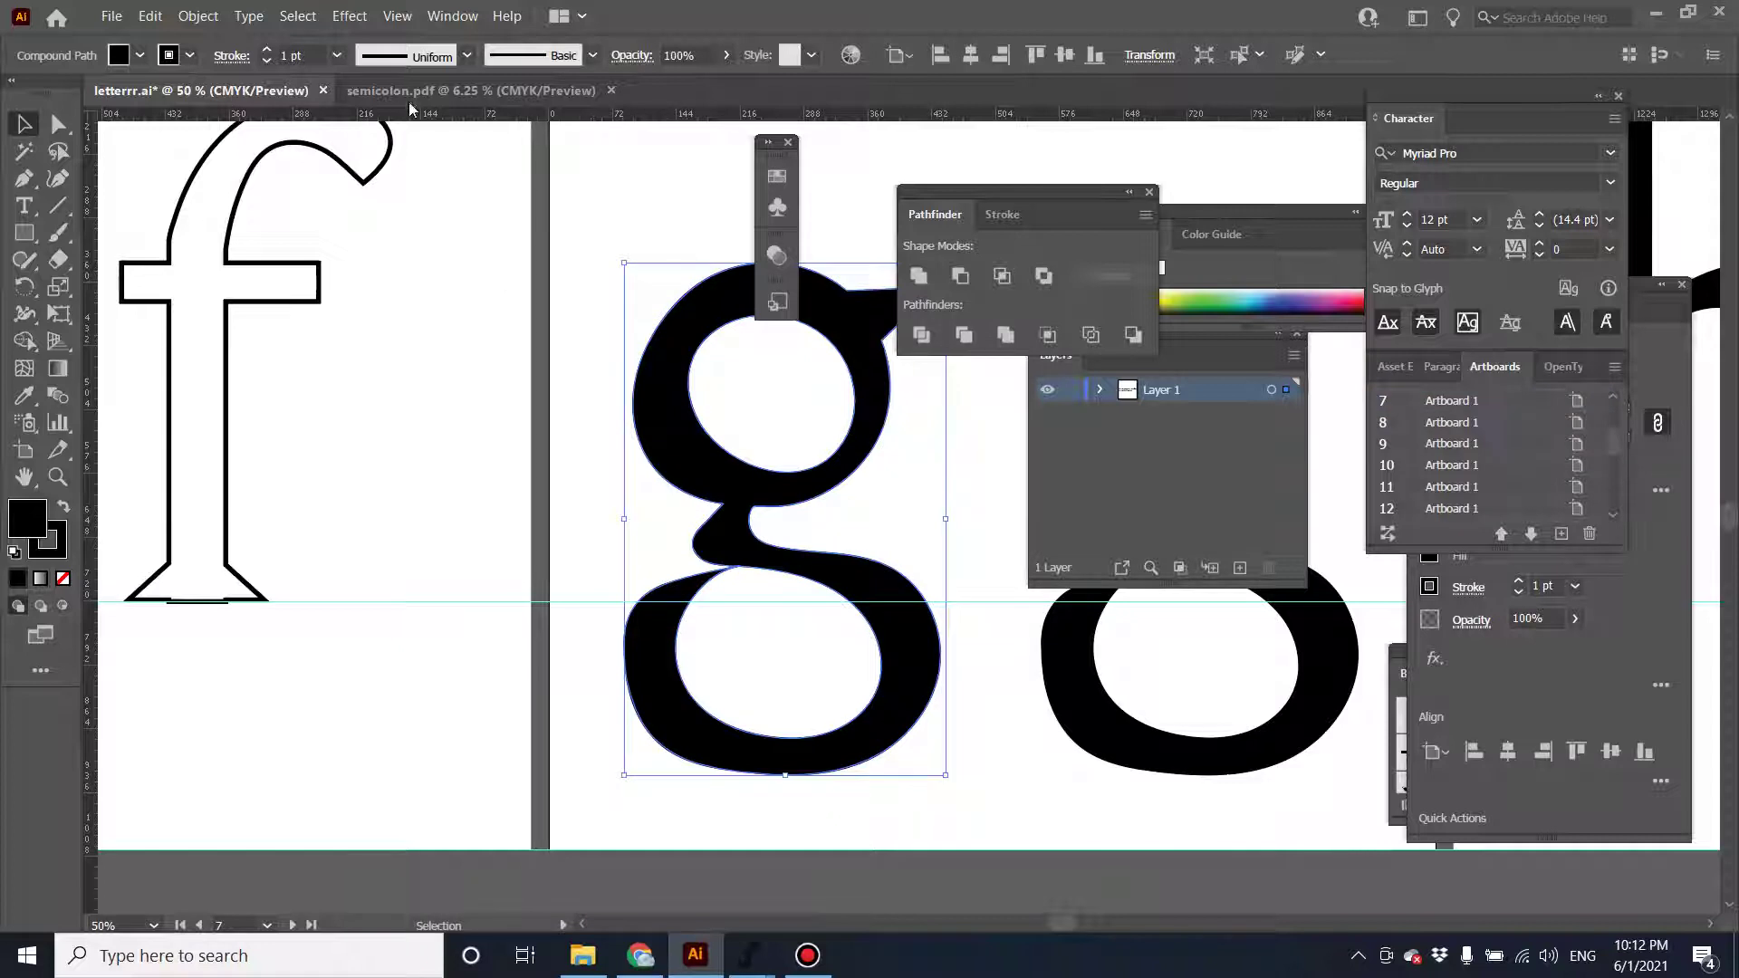
In semicolon.pdf, move the semicolon off the artboard and clear the selection.
click(409, 92)
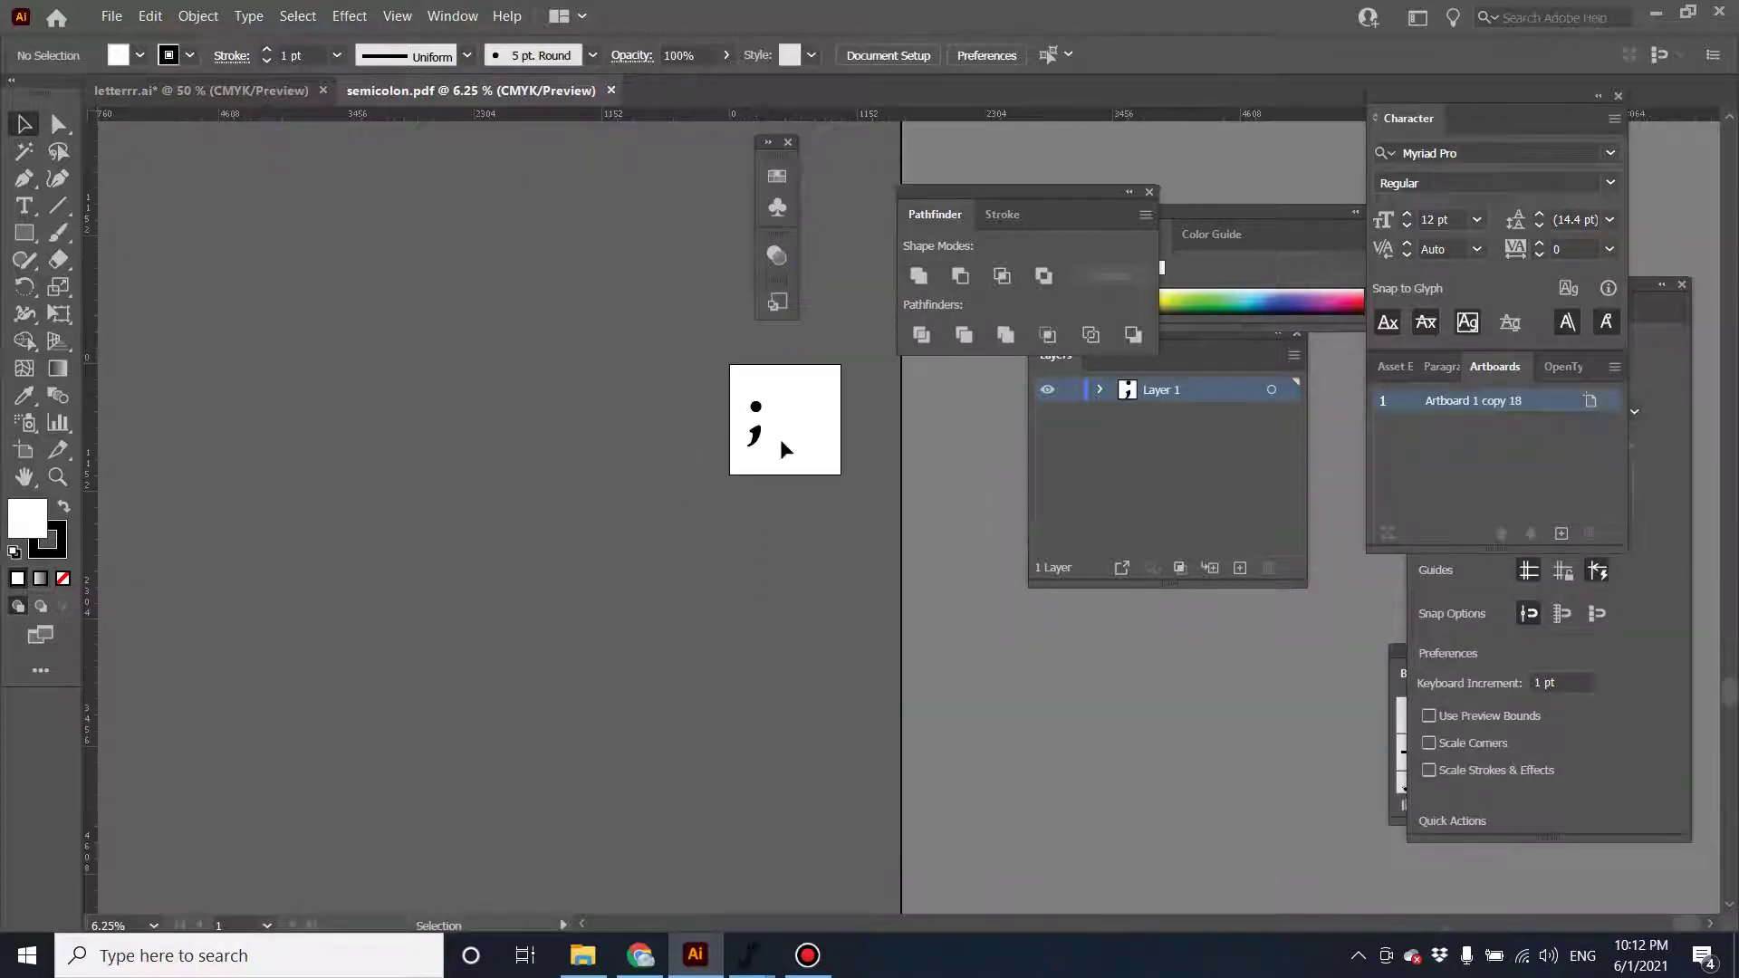
mouse_move(750, 442)
mouse_down()
mouse_move(769, 419)
mouse_move(894, 533)
mouse_move(752, 423)
mouse_up()
click(362, 376)
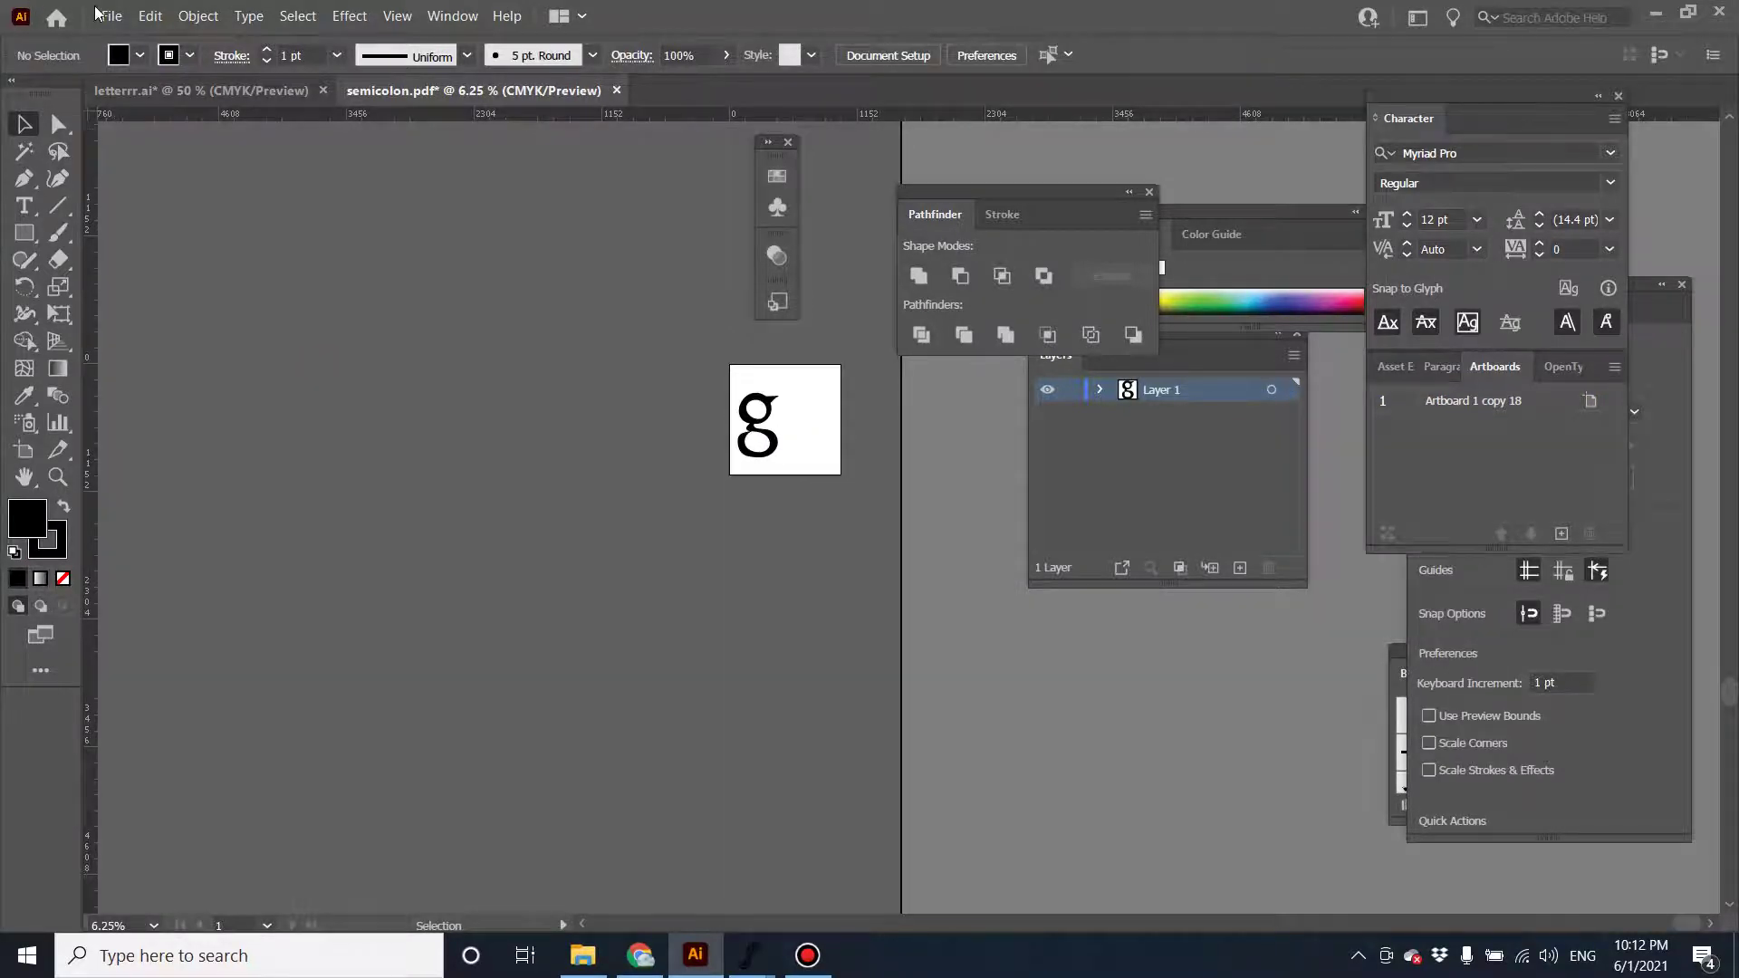
Export As an SVG named 'g' with Use Artboards ticked, accepting the SVG options.
click(102, 15)
mouse_move(257, 400)
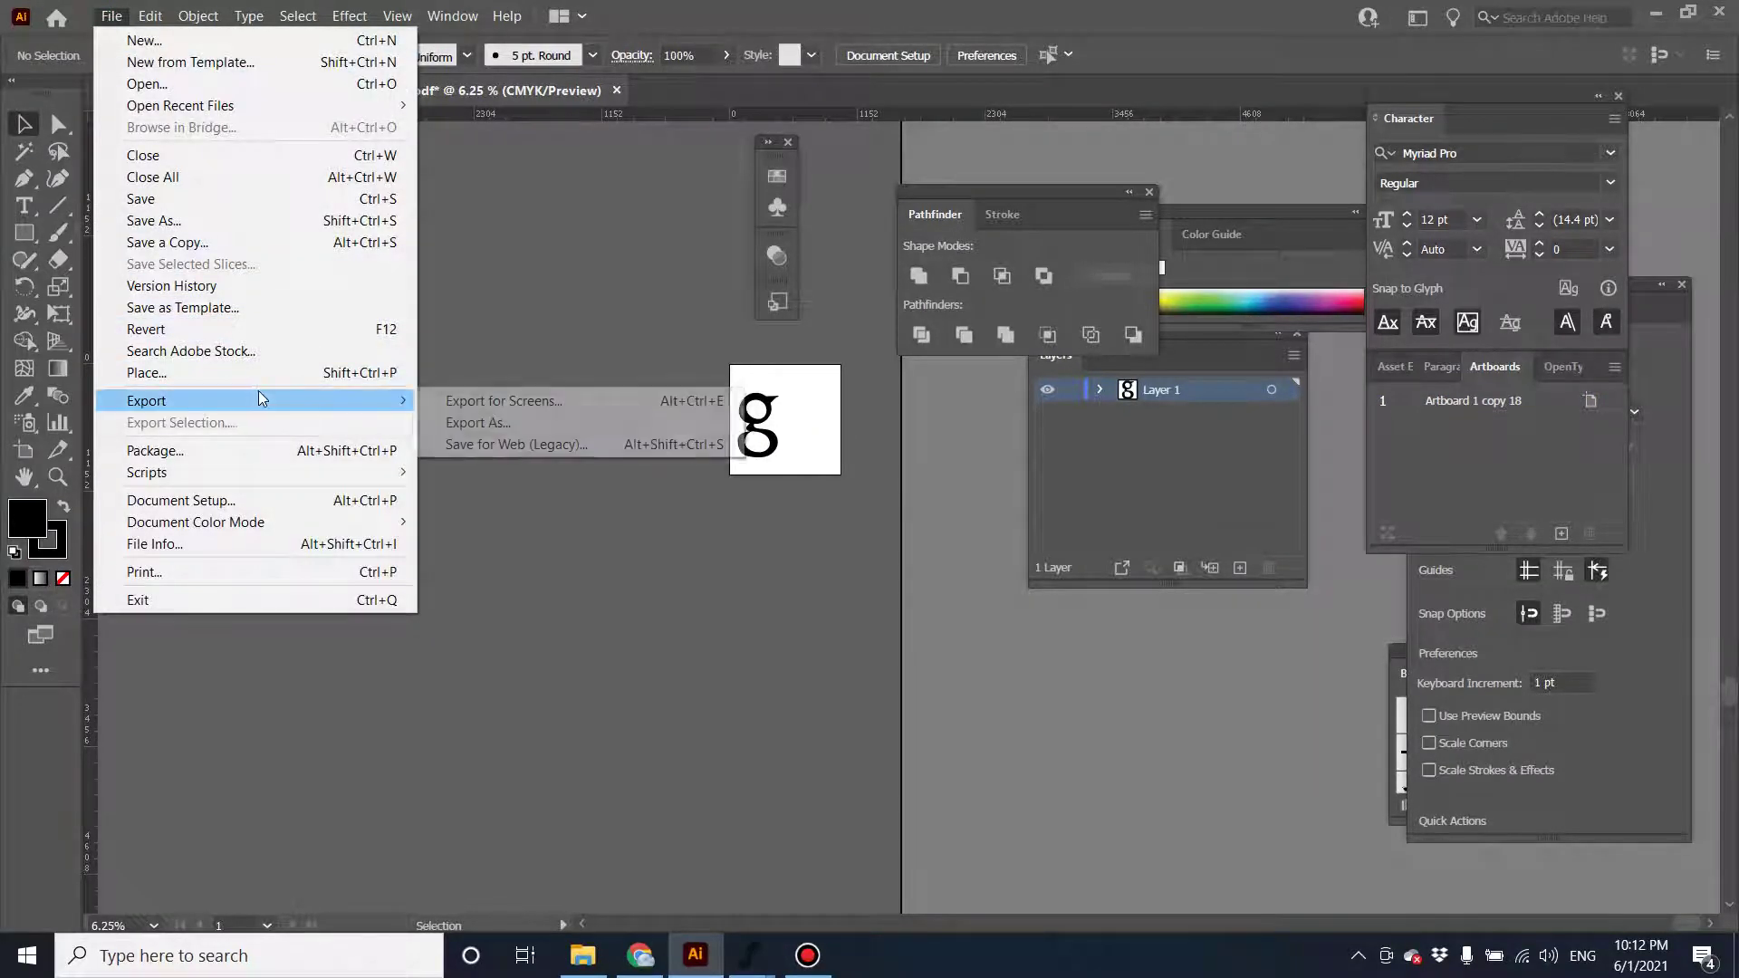
click(536, 423)
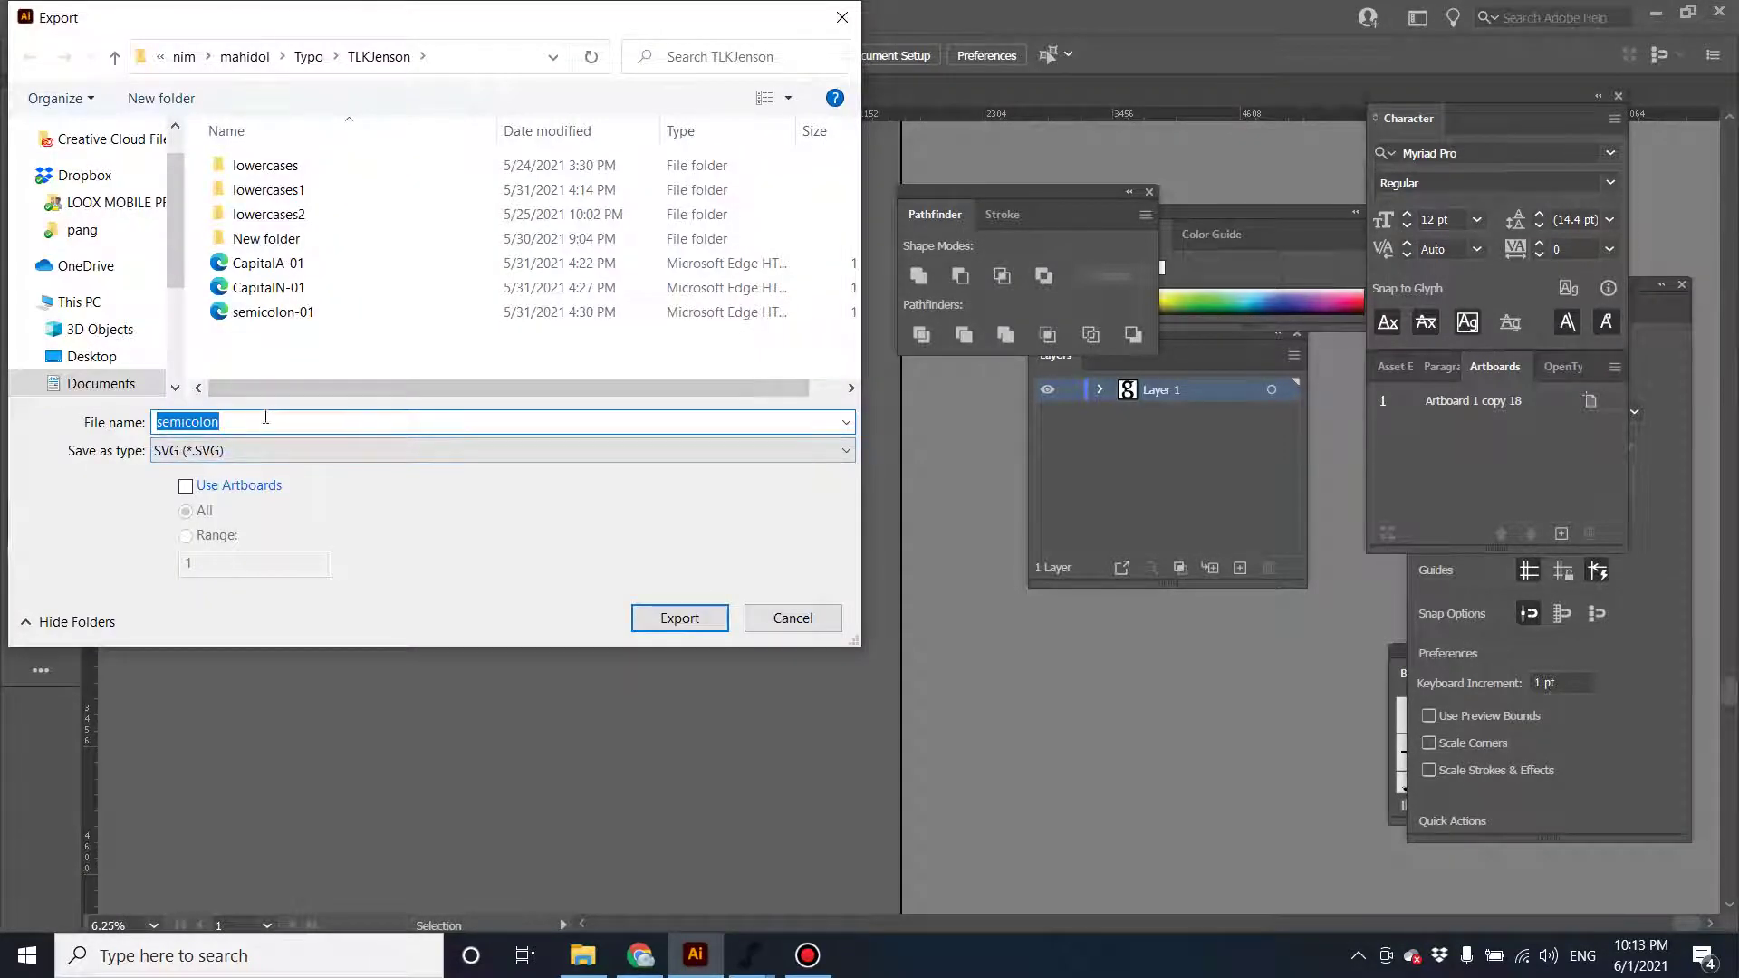
text(g)
click(235, 495)
click(695, 616)
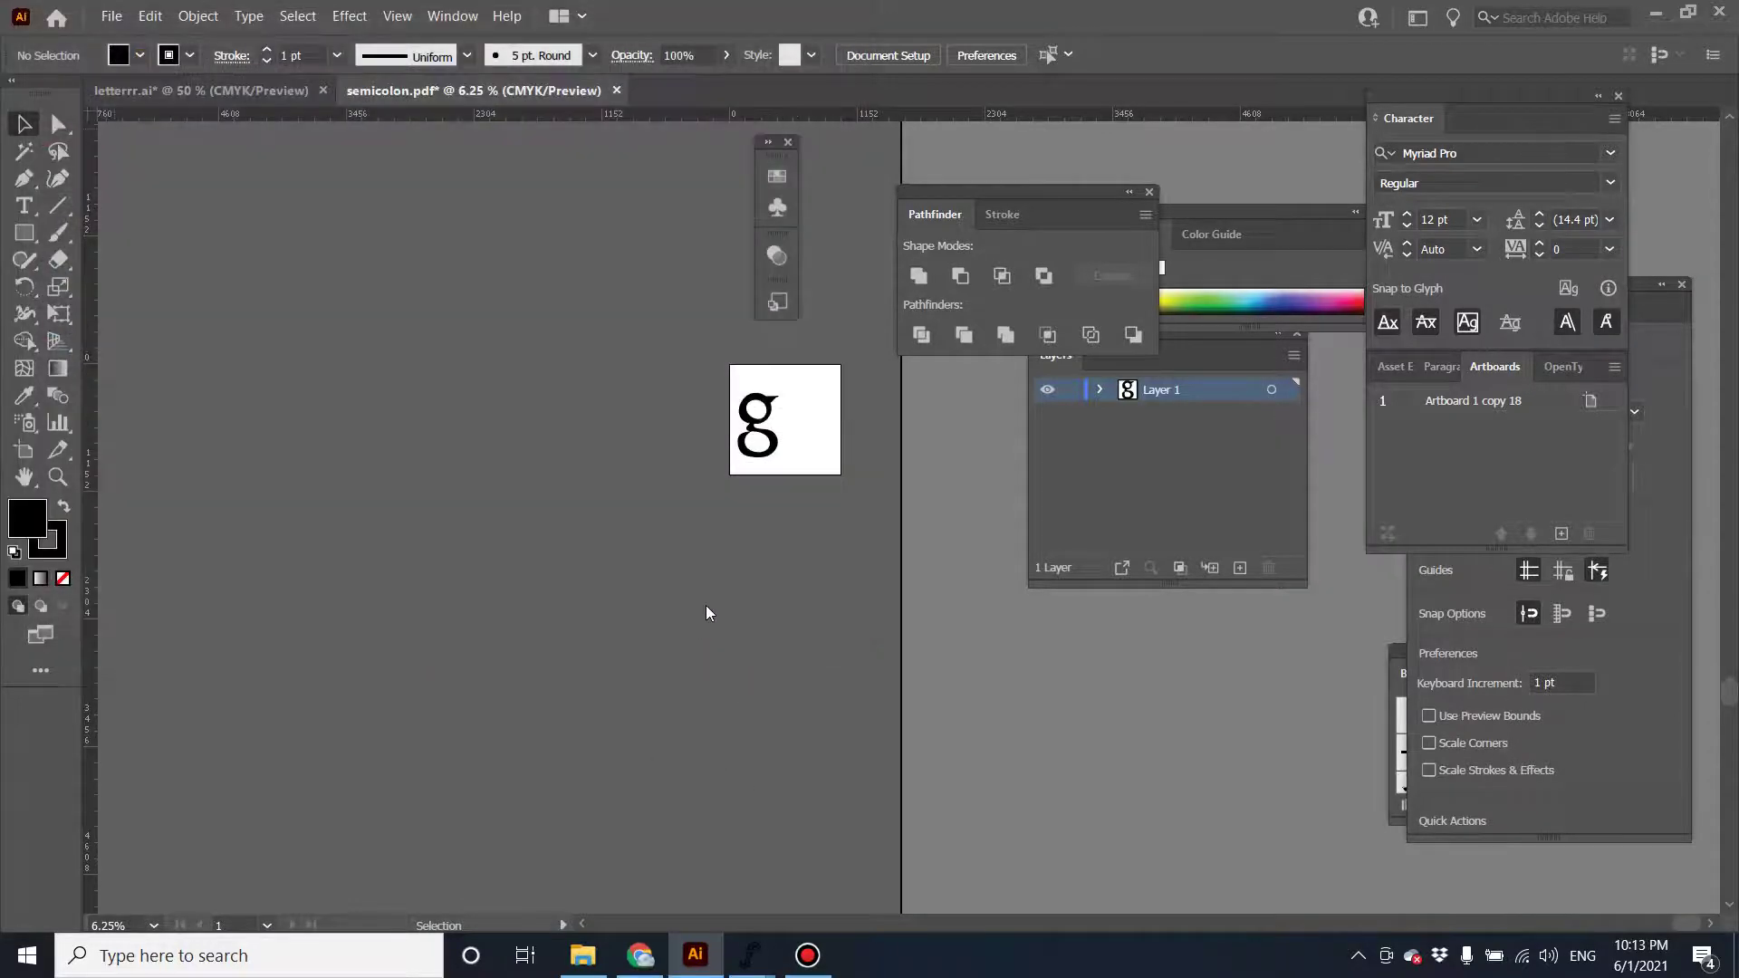
click(580, 564)
Switch to FontForge, zoom the font view and open the g glyph for editing.
mouse_move(768, 936)
click(814, 895)
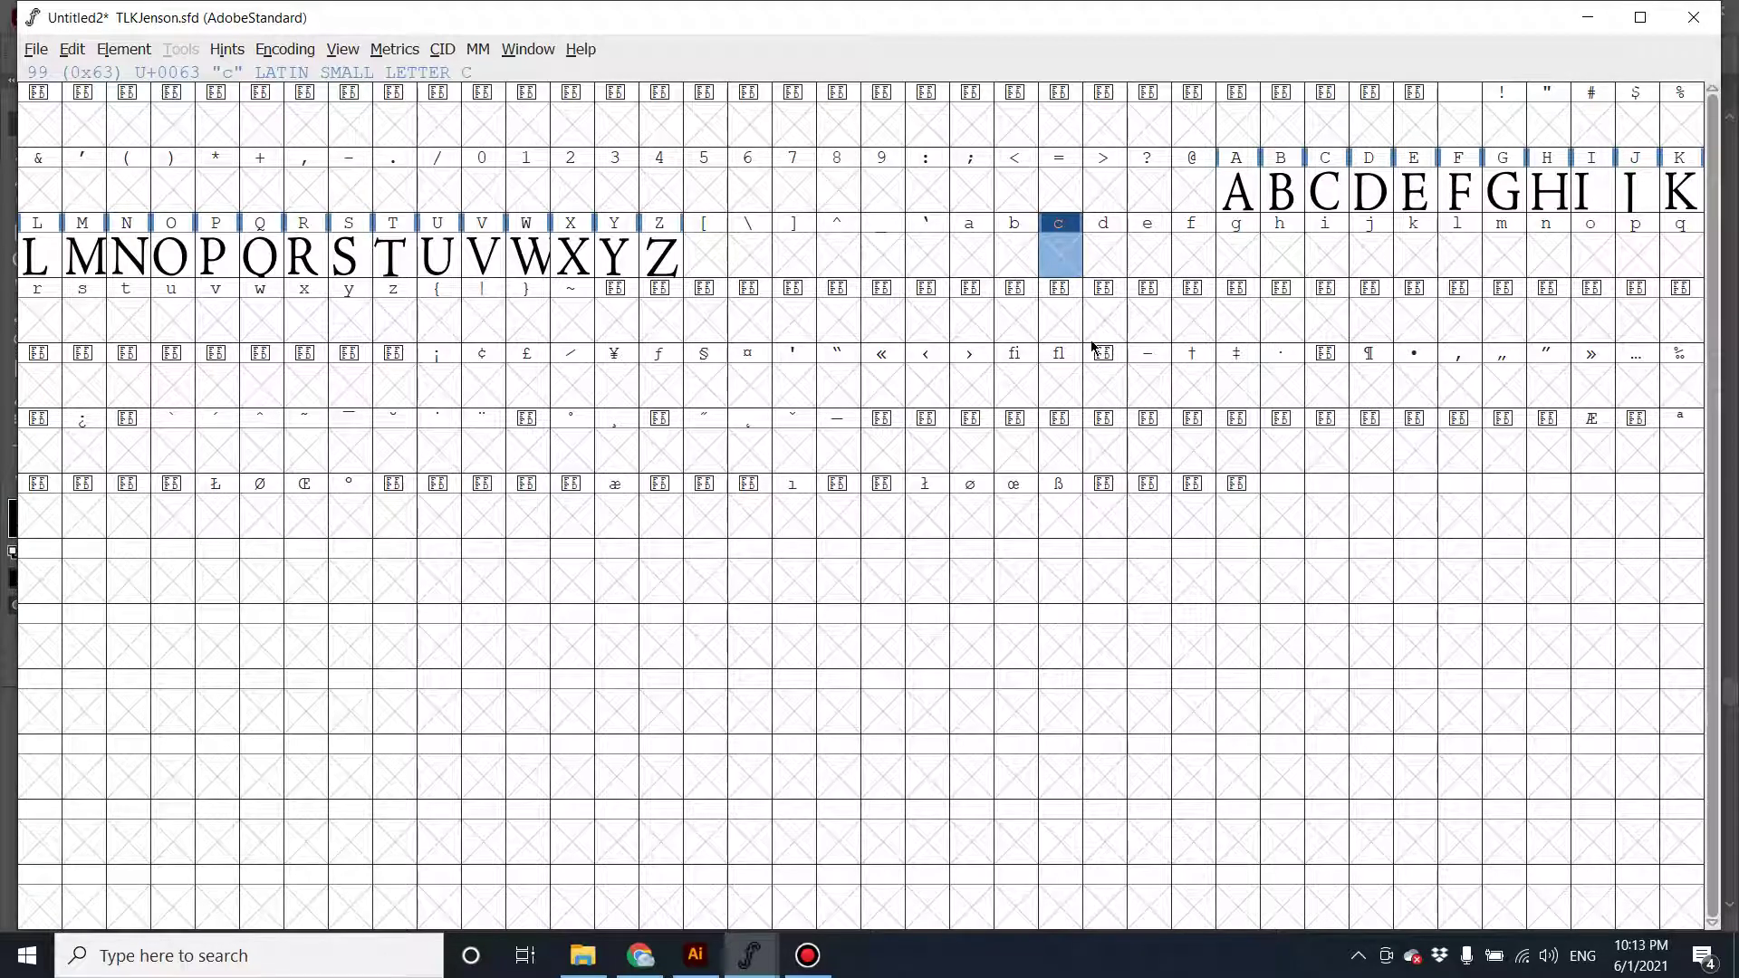
key(super+plus)
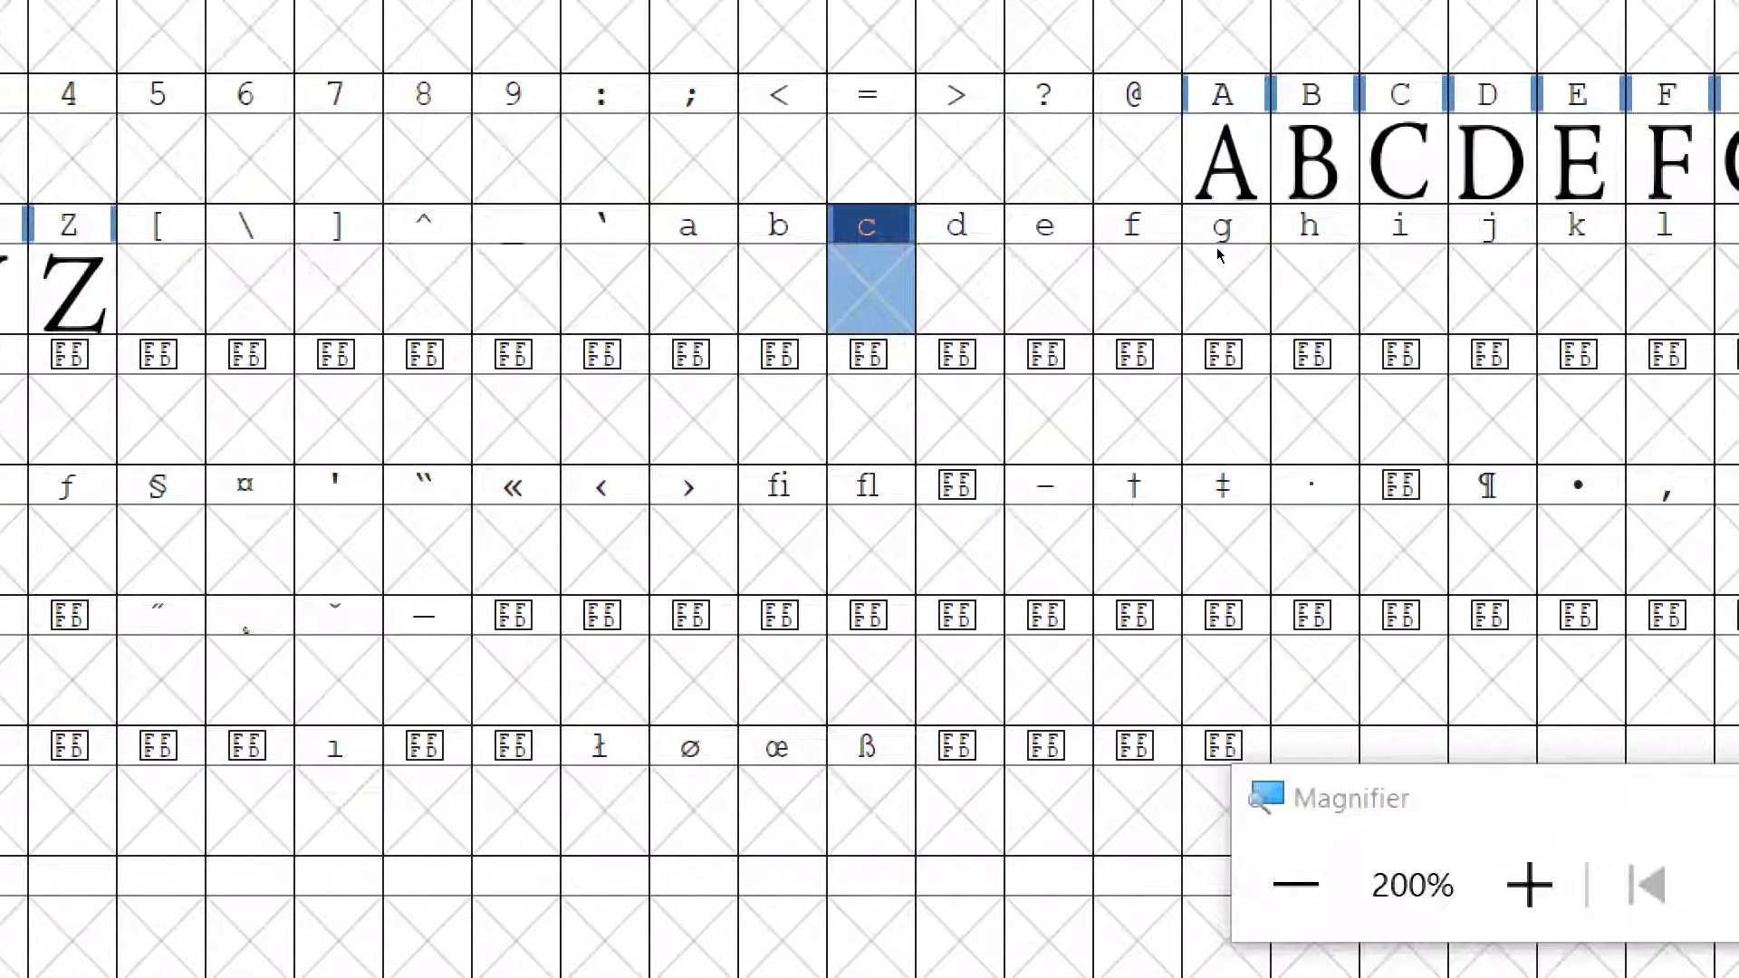
double_click(1219, 255)
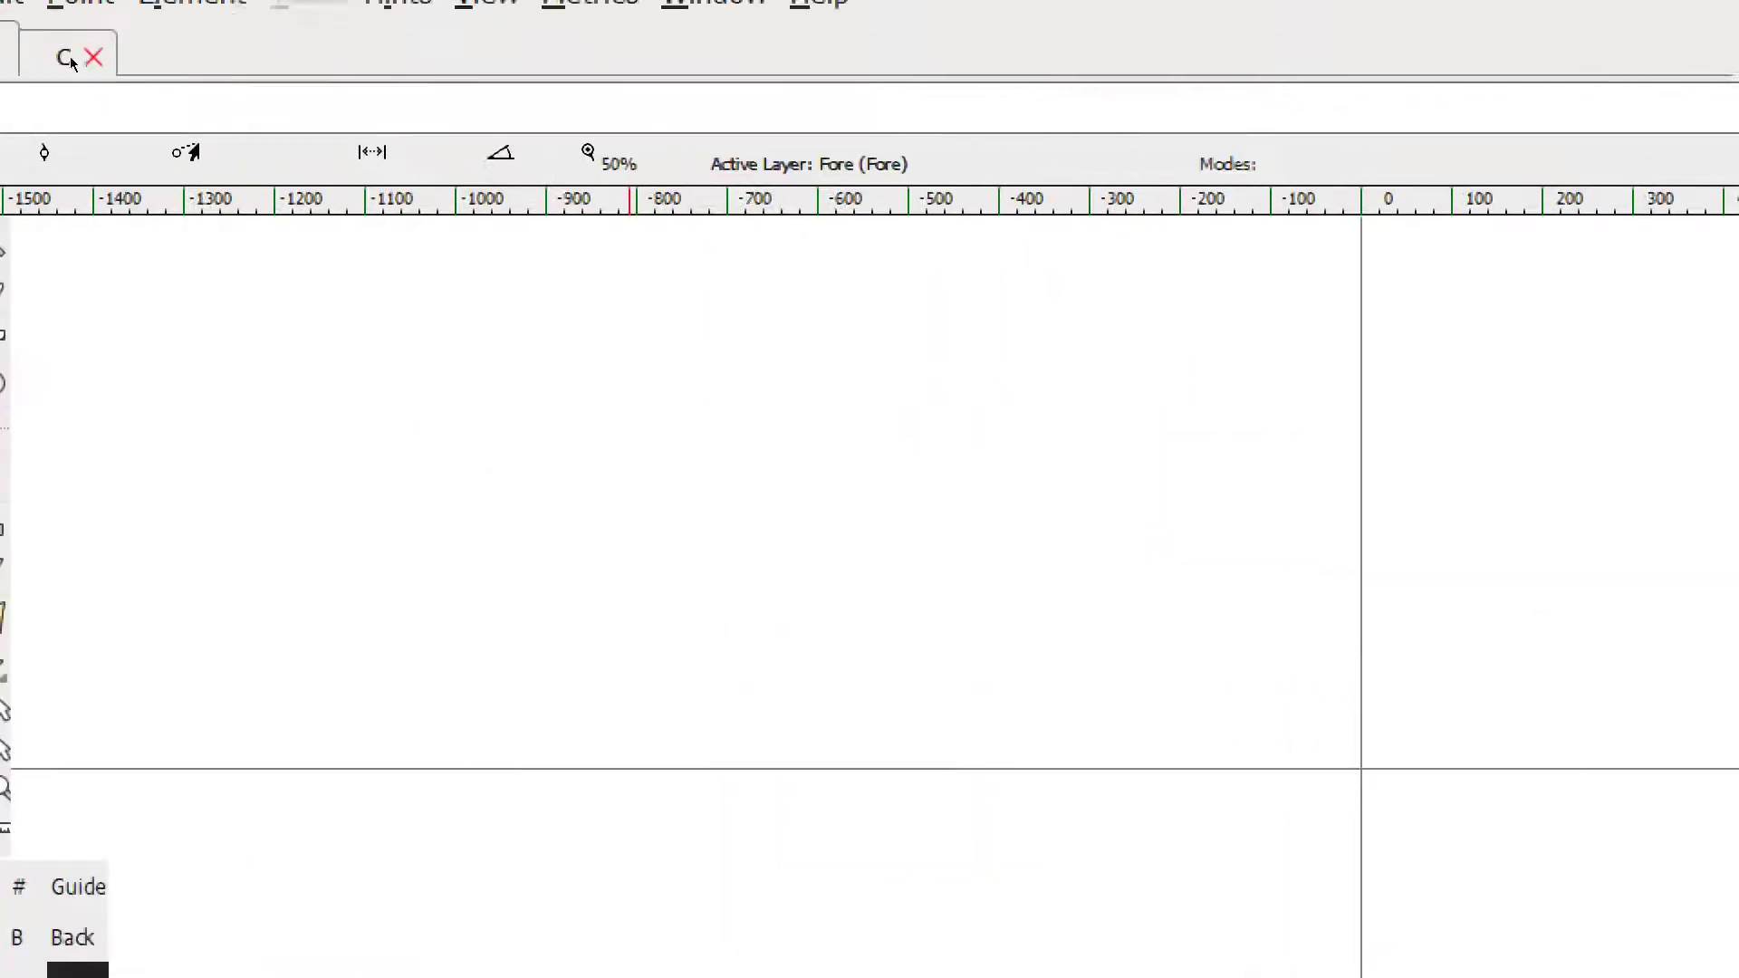
Start an outline import and browse through nim and mahidol into the Typo folder.
click(54, 92)
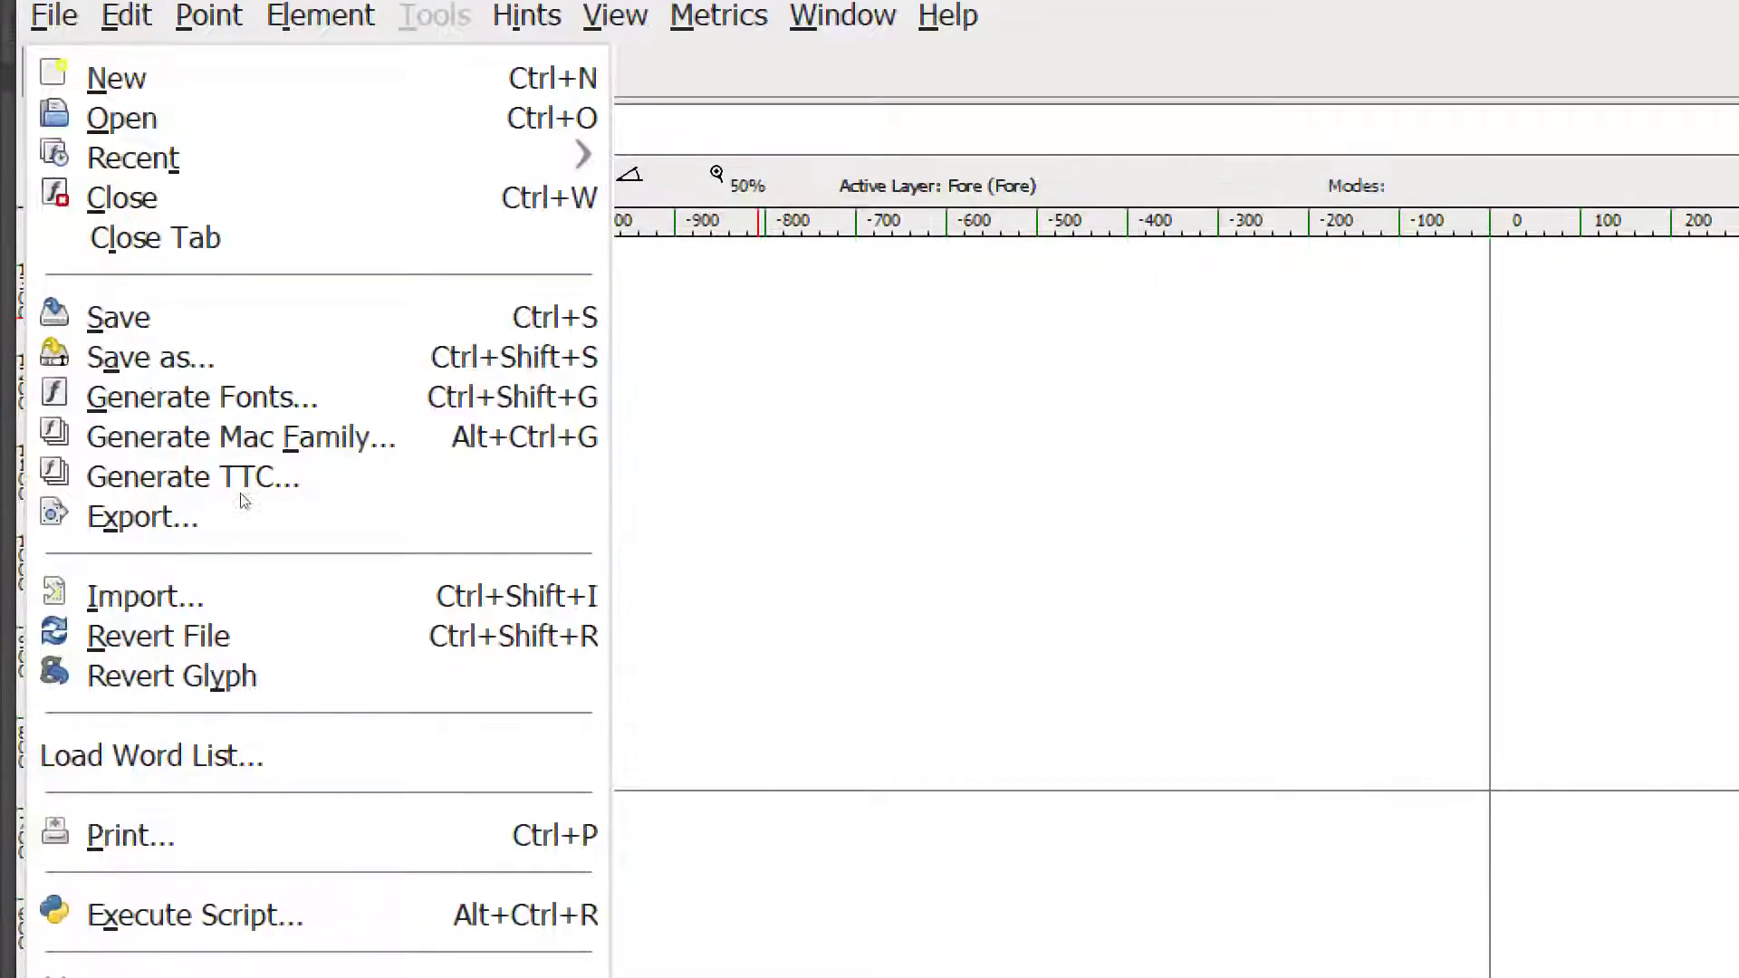
click(145, 671)
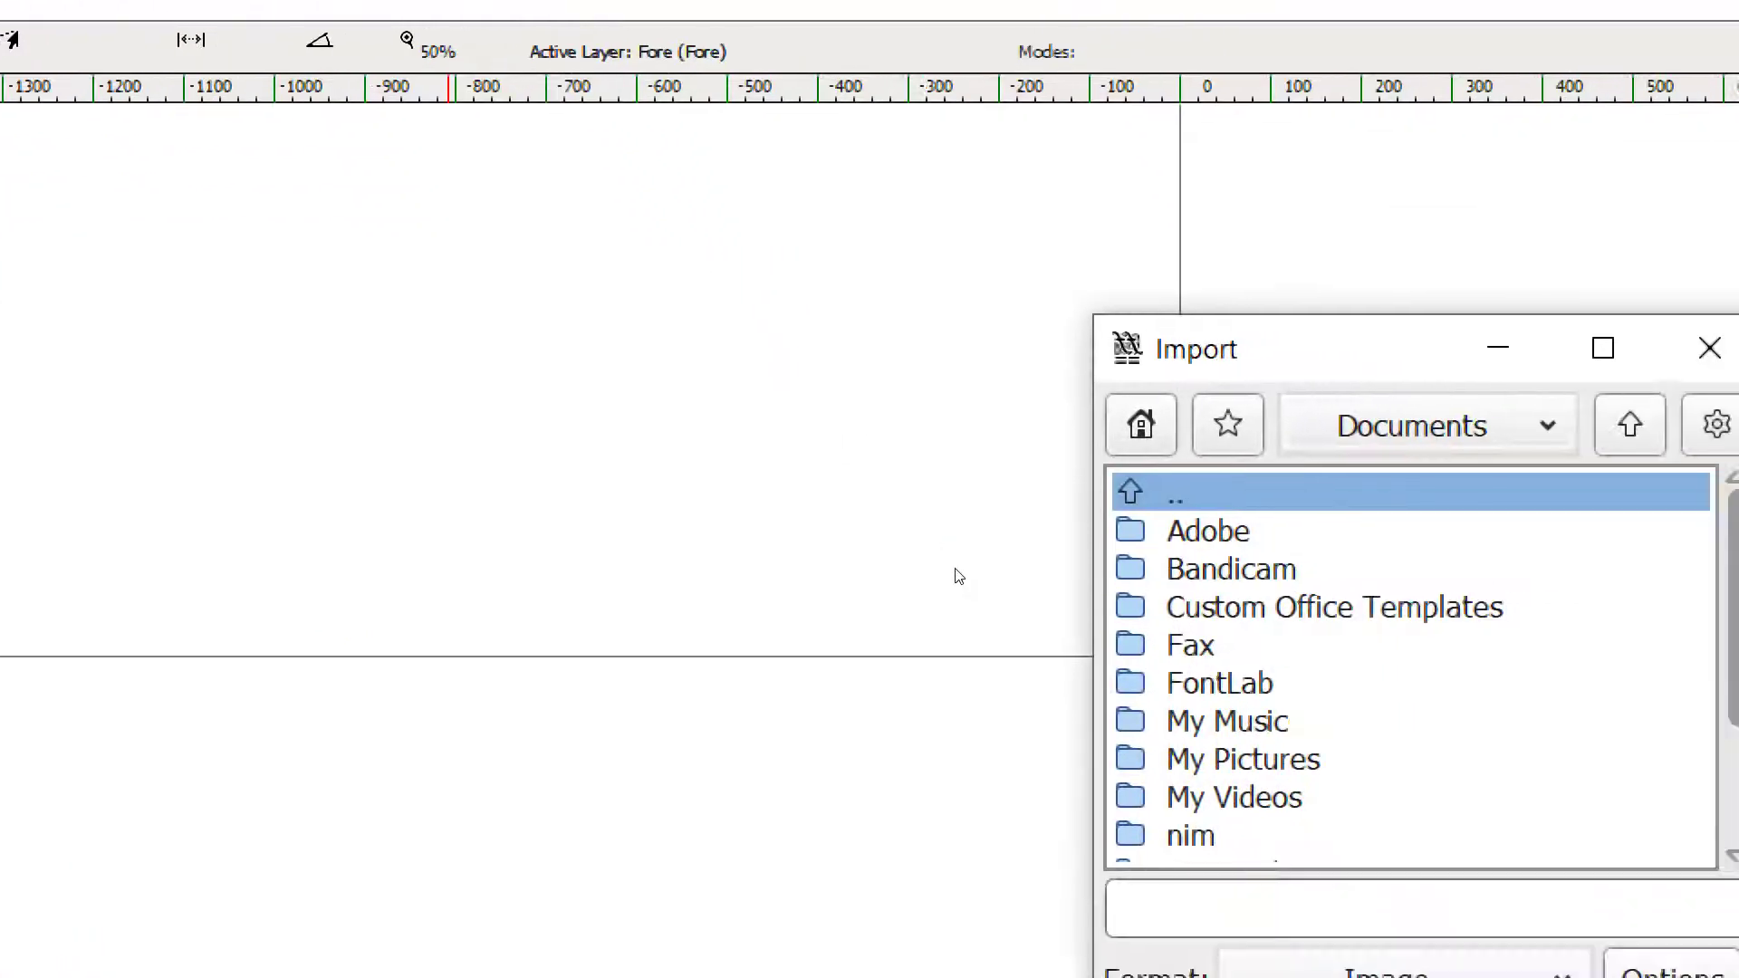
scroll(811, 426, down, 2)
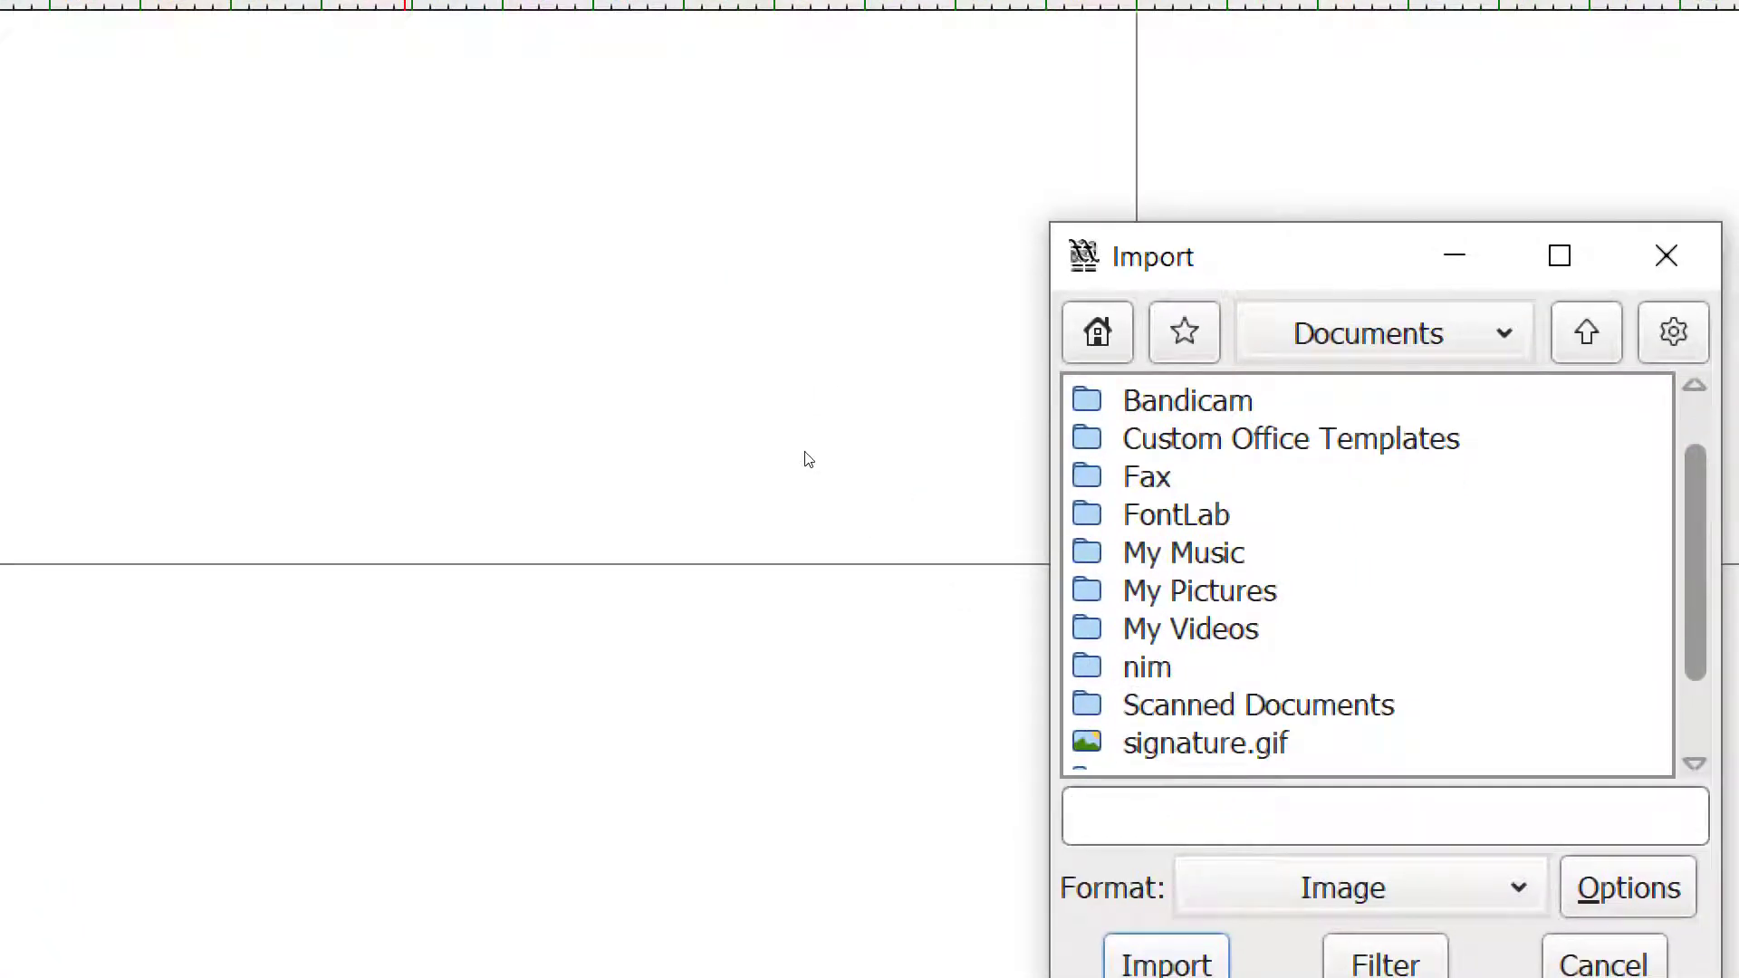
click(794, 491)
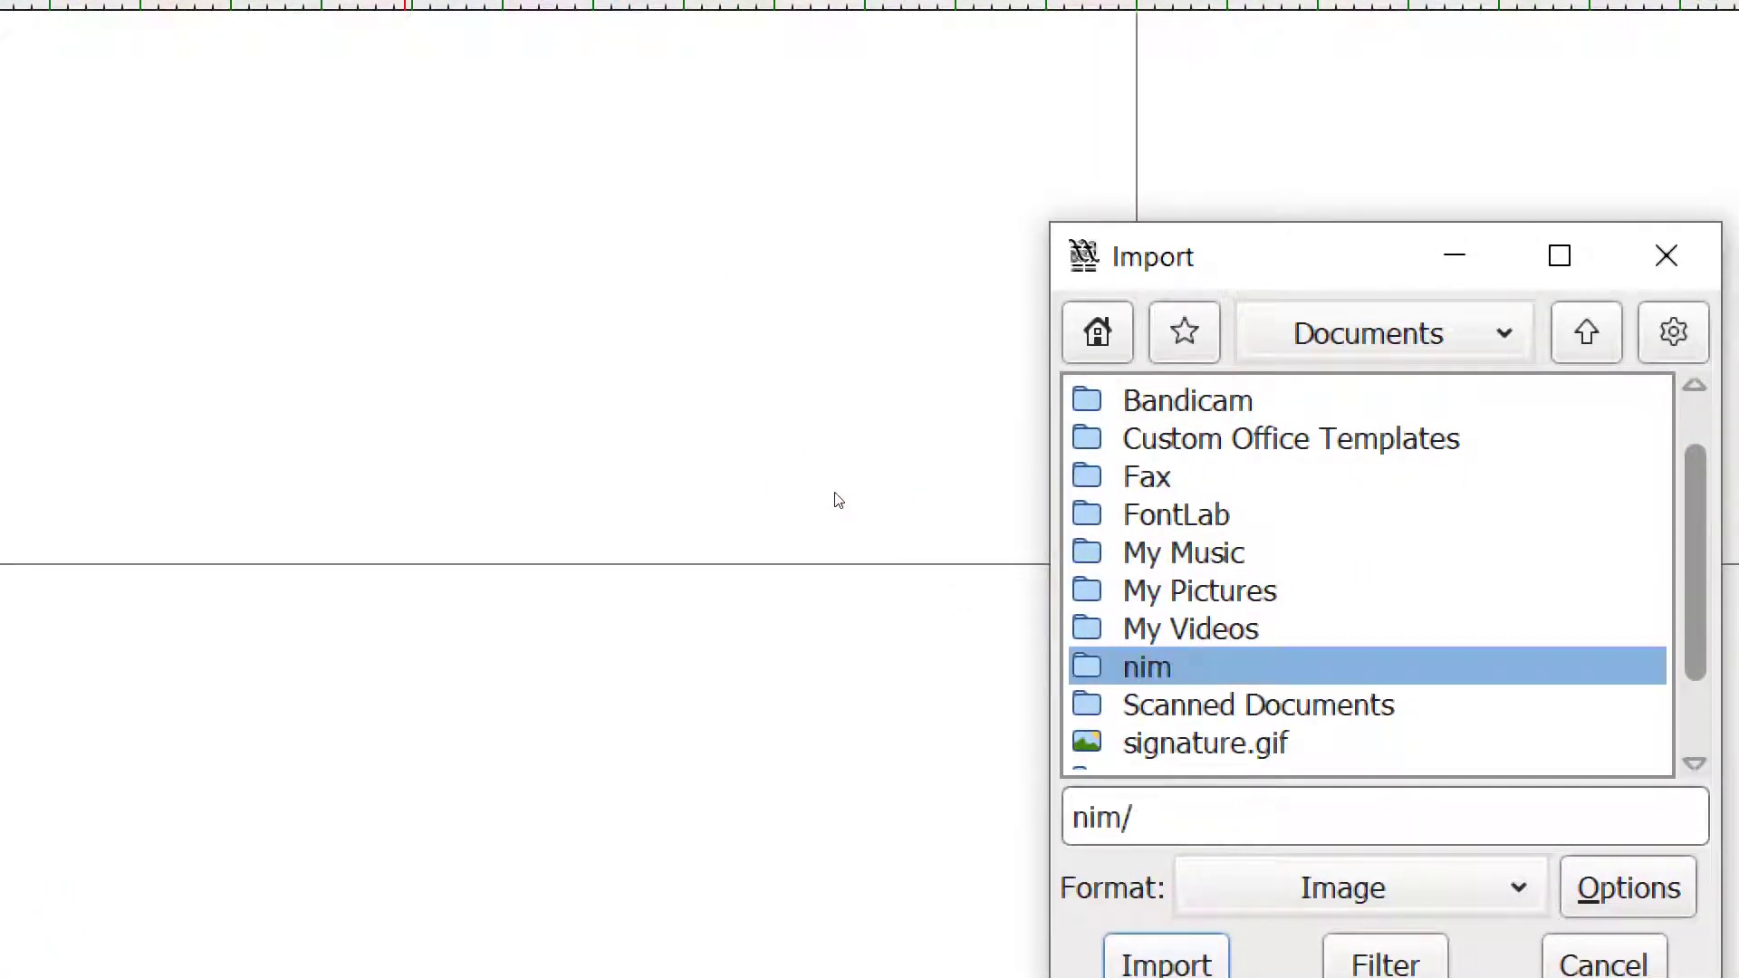
double_click(835, 492)
click(787, 400)
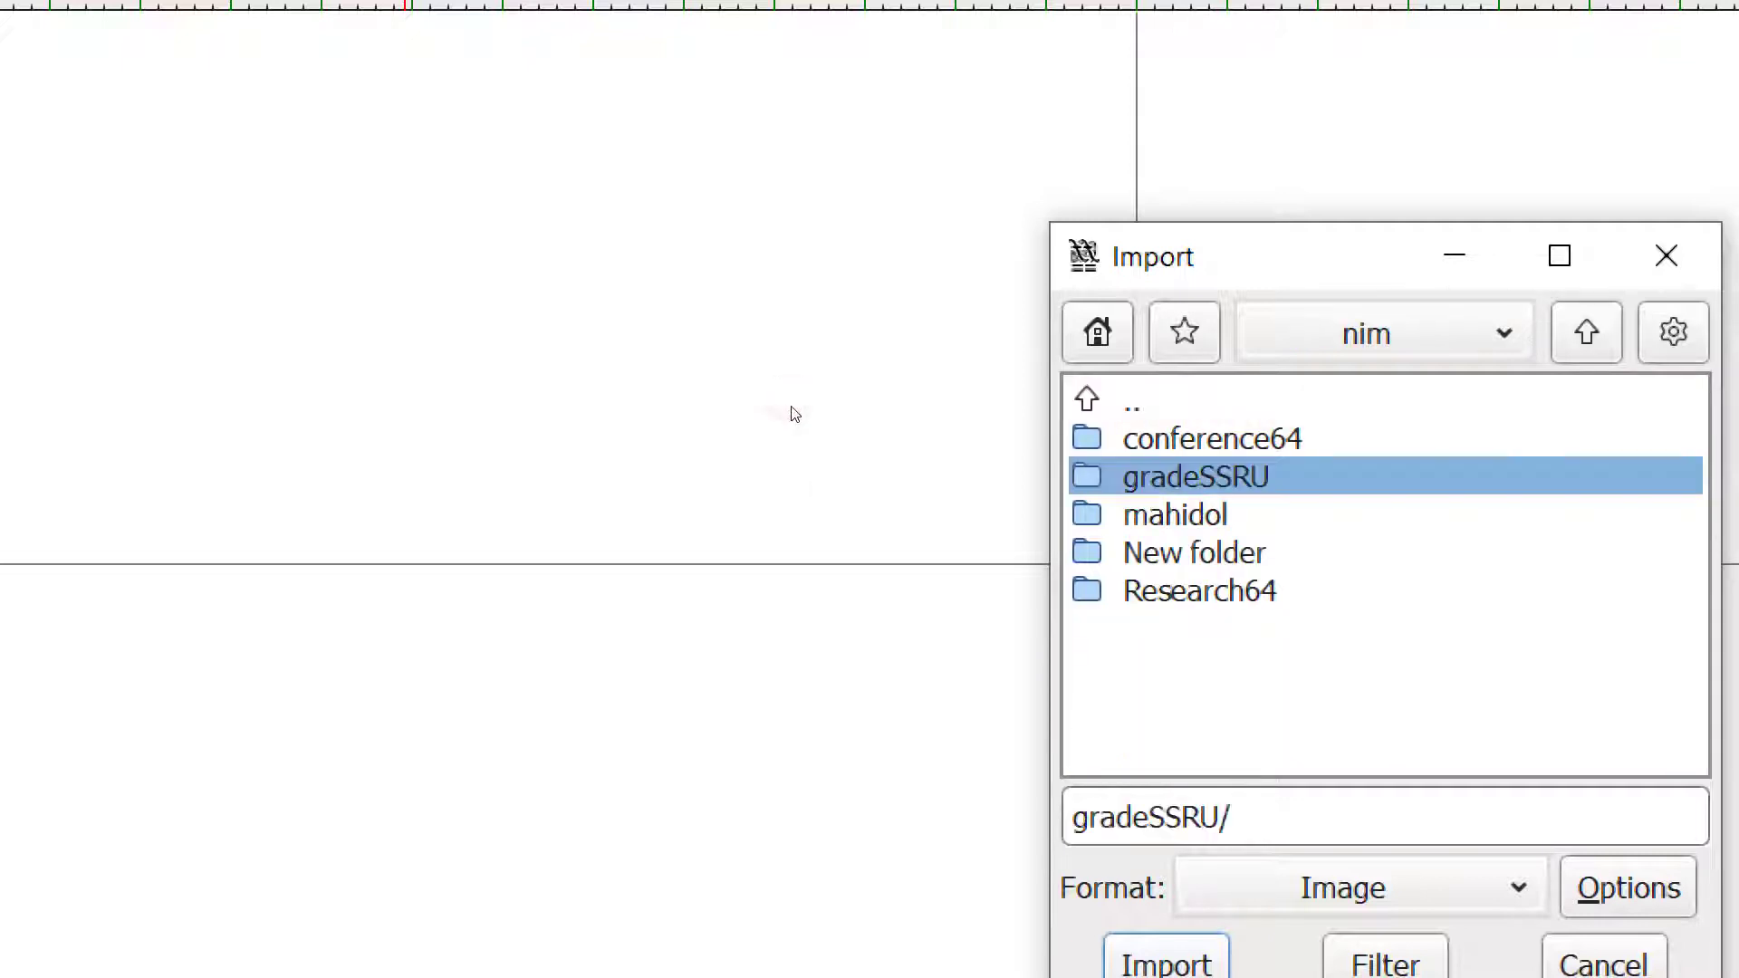
double_click(790, 408)
click(766, 478)
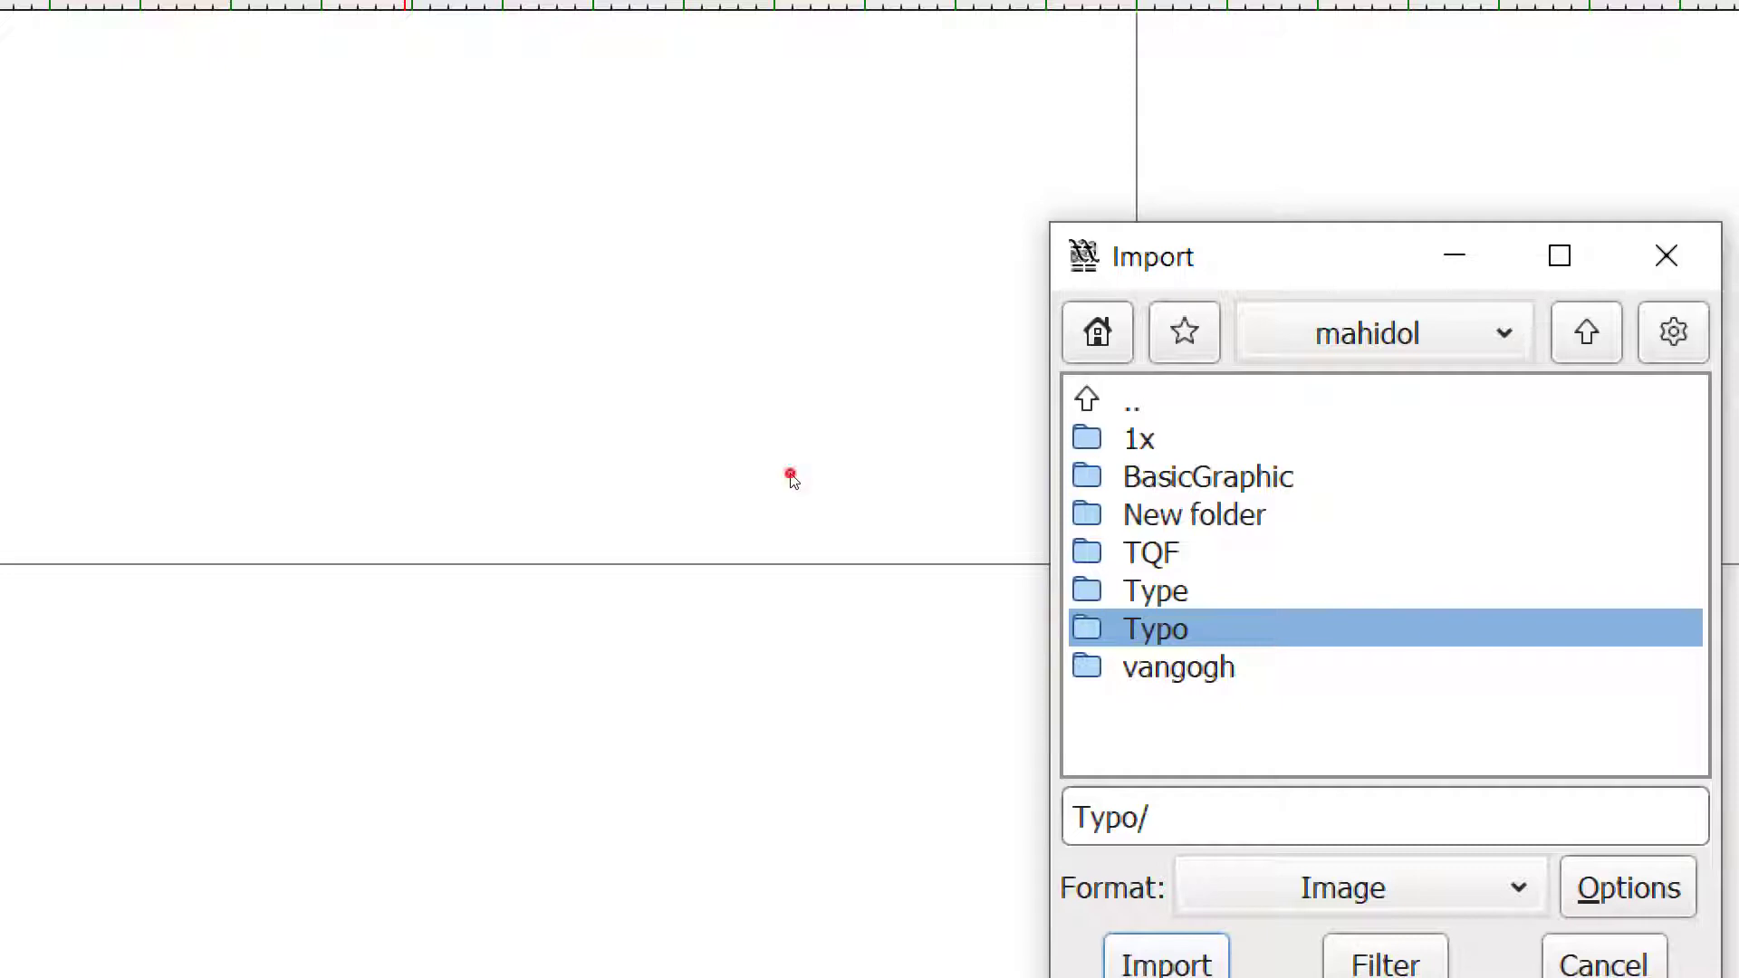
key(Return)
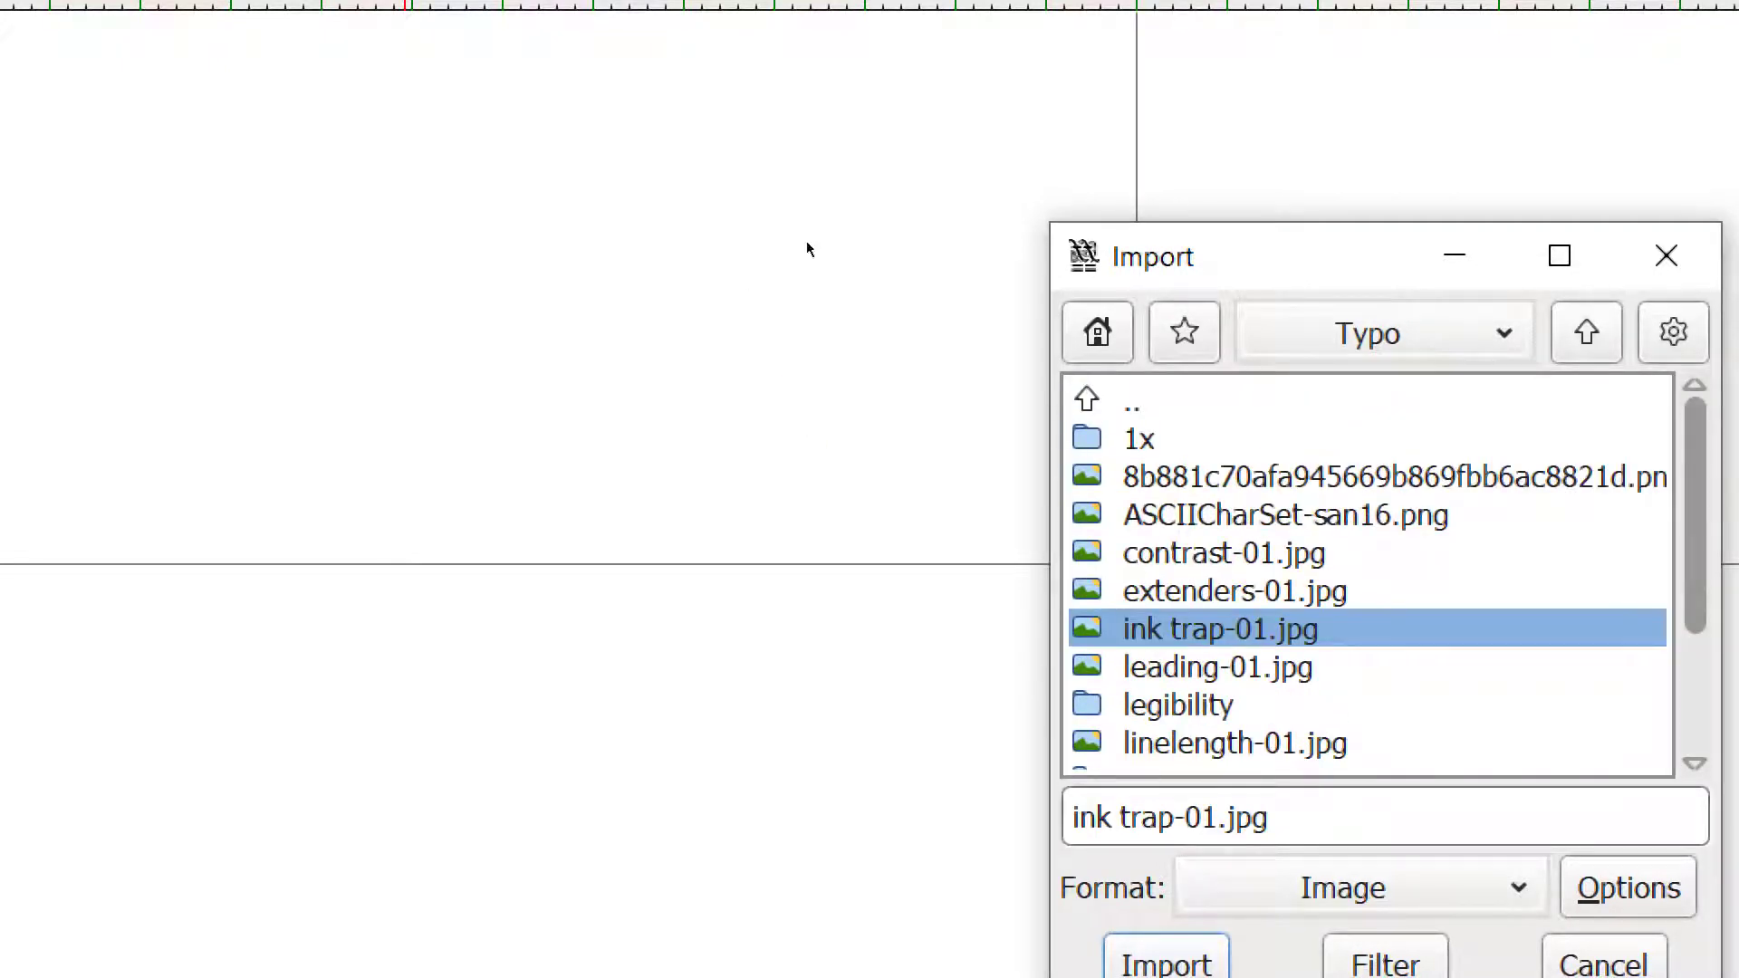
Navigate back through nim/mahidol/Typo into the TLKJenson folder.
click(1449, 333)
click(1404, 472)
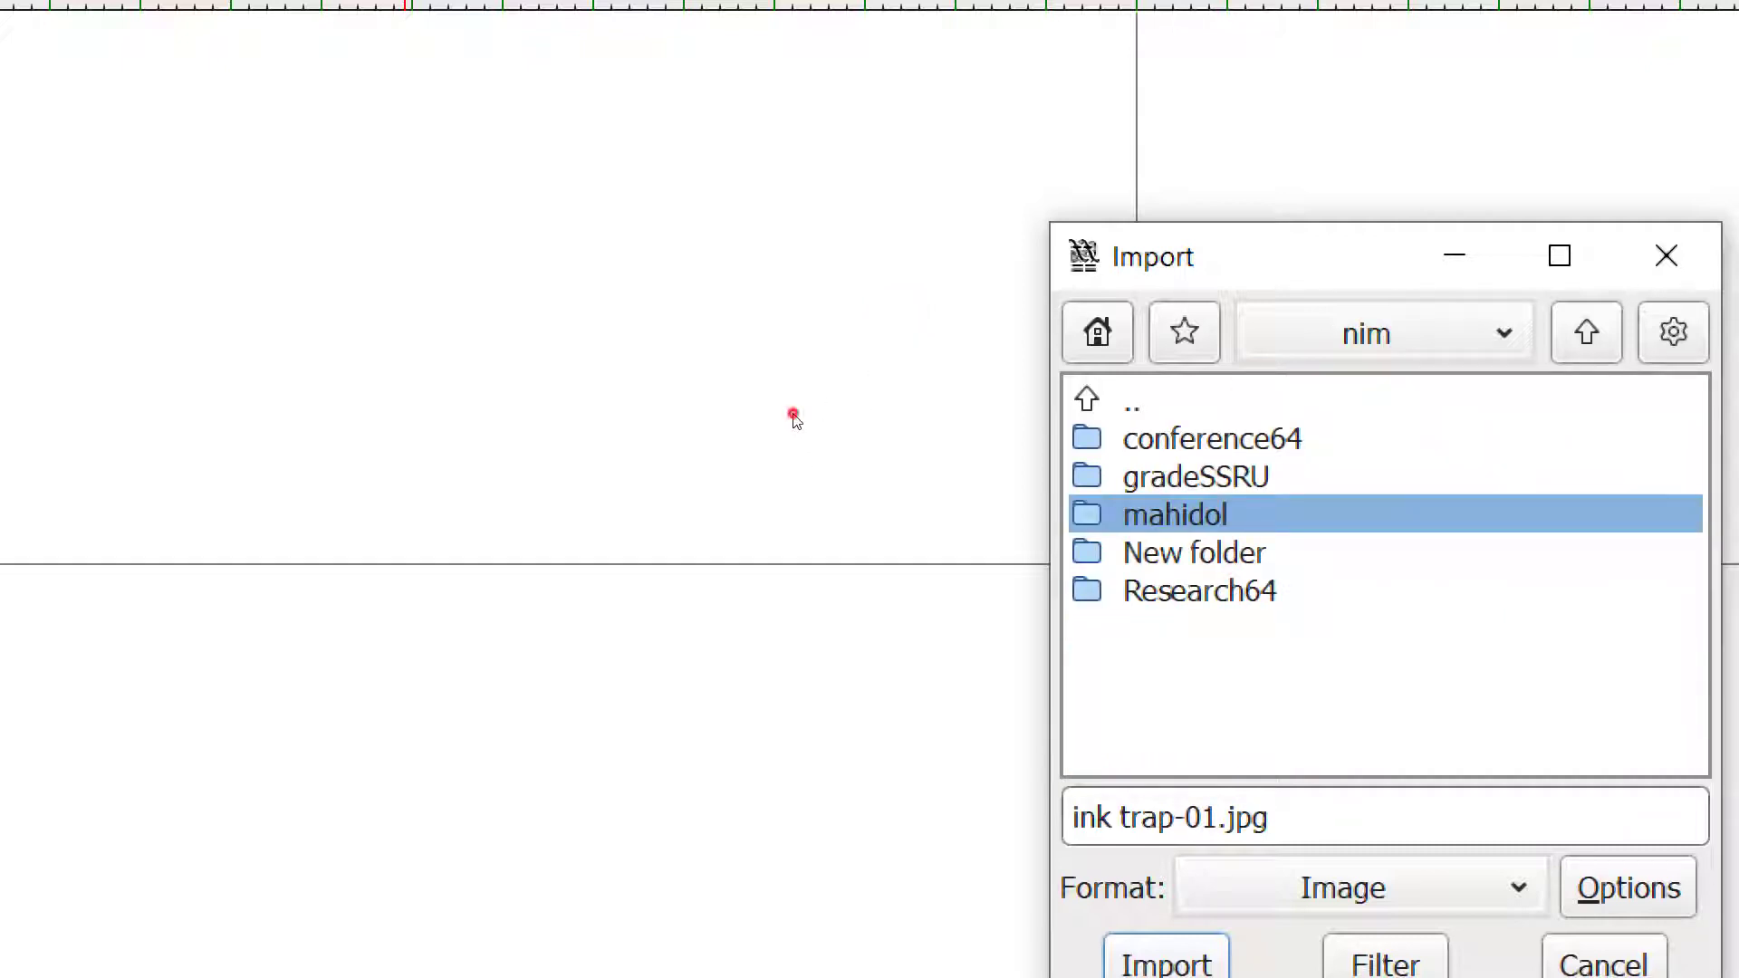
key(Return)
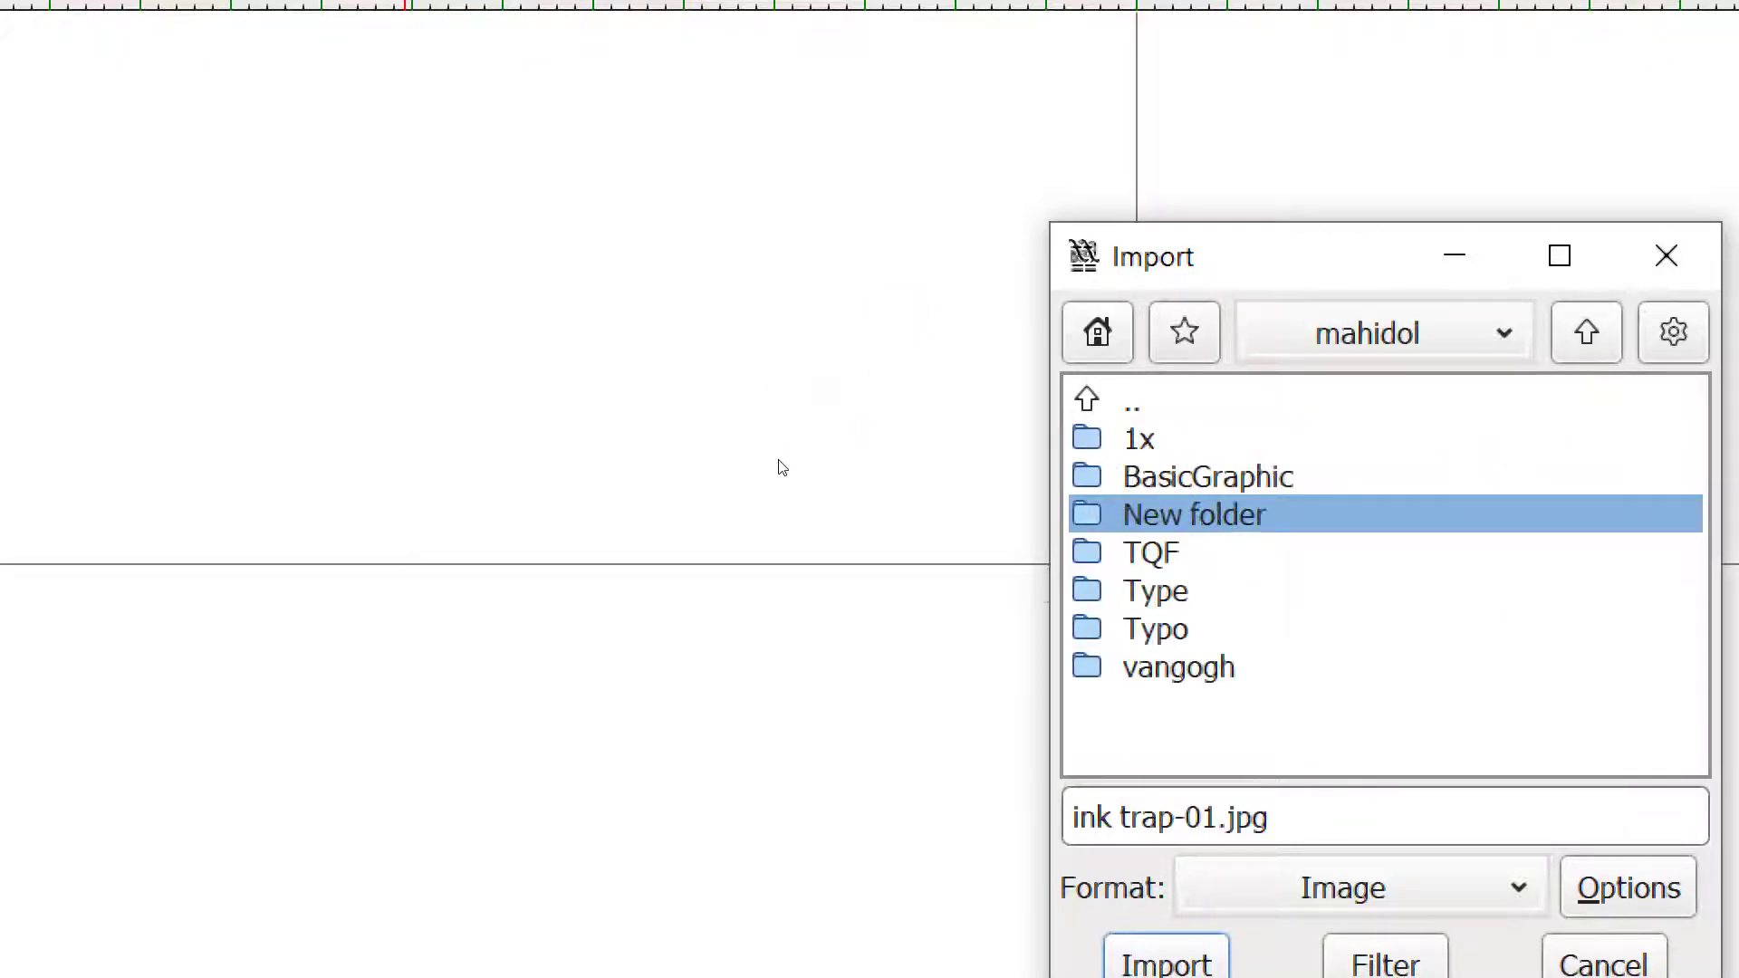
key(Down)
key(Down)
key(Down)
key(Return)
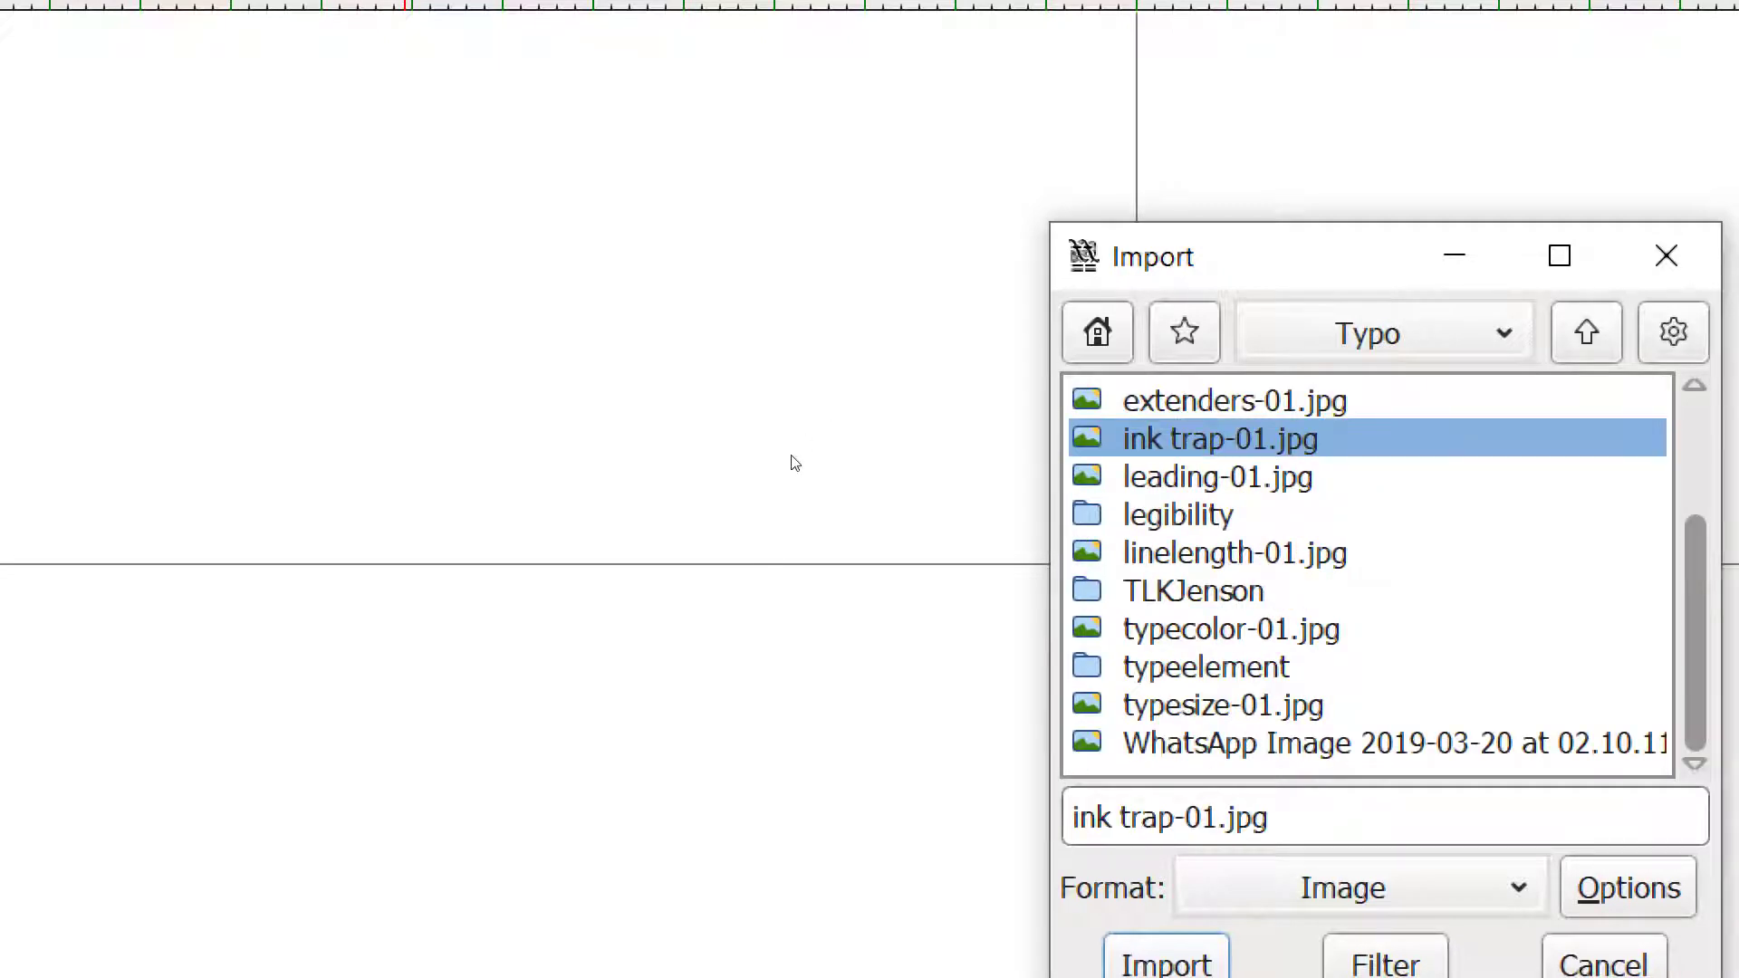
key(Down)
key(Down)
key(Down)
key(Down)
key(Return)
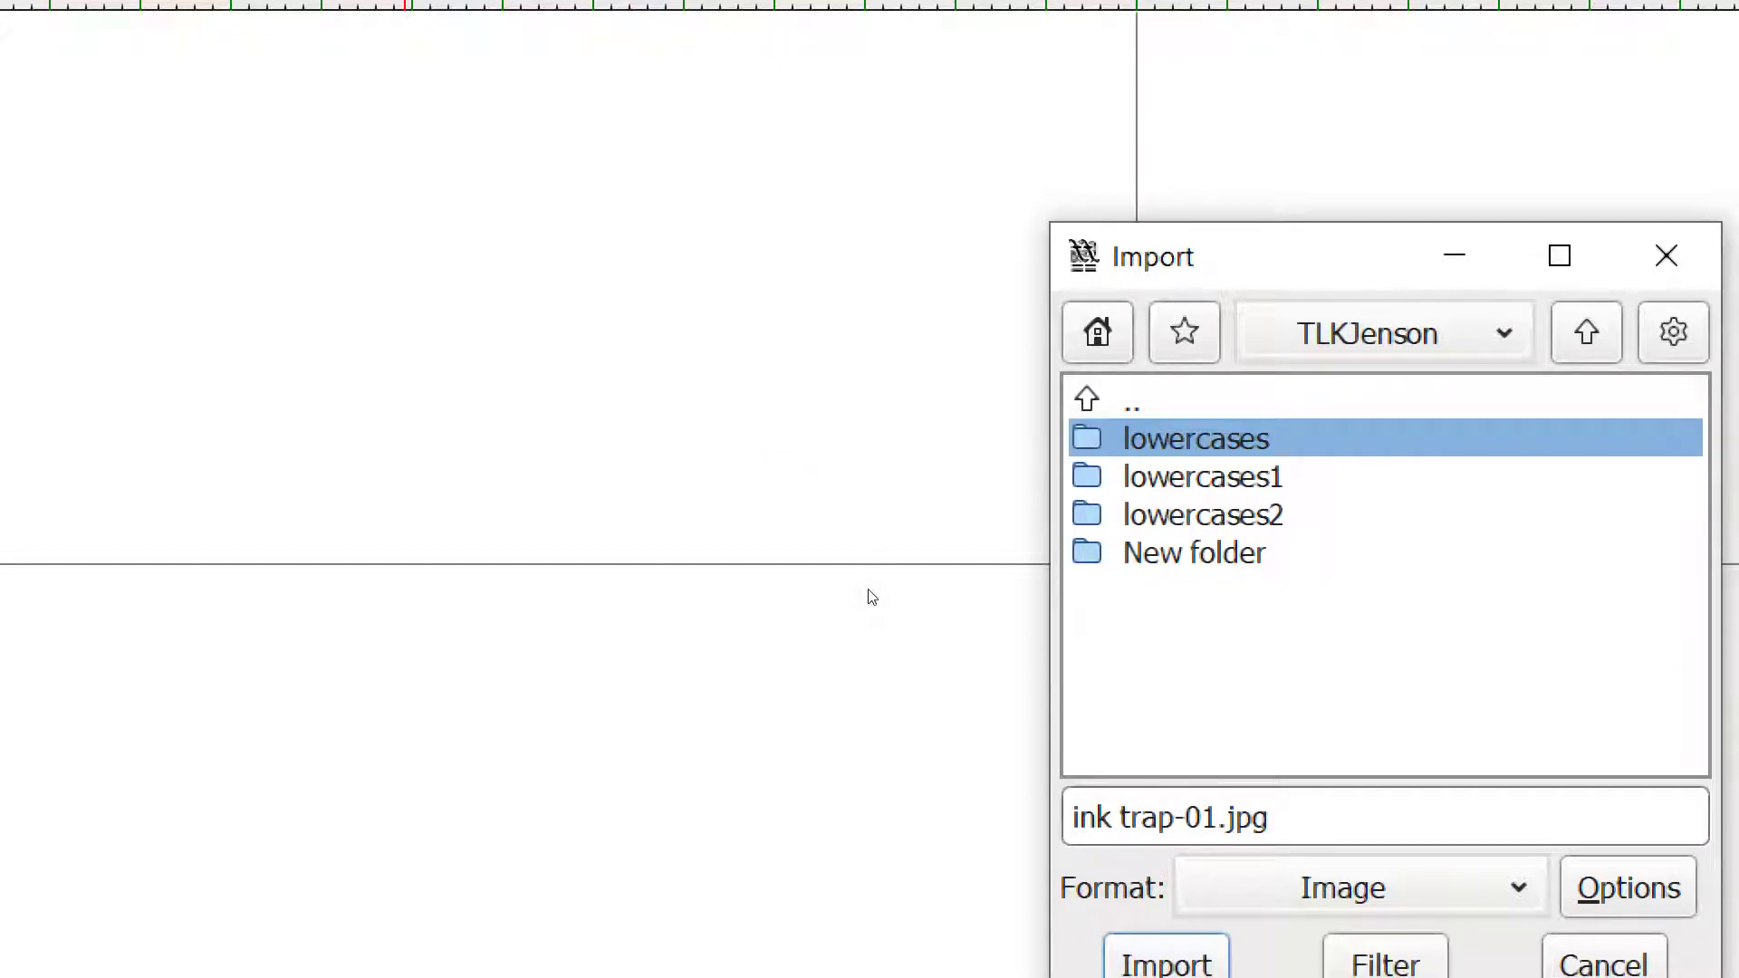
Set the import format to SVG and choose g-01.svg for import.
click(845, 271)
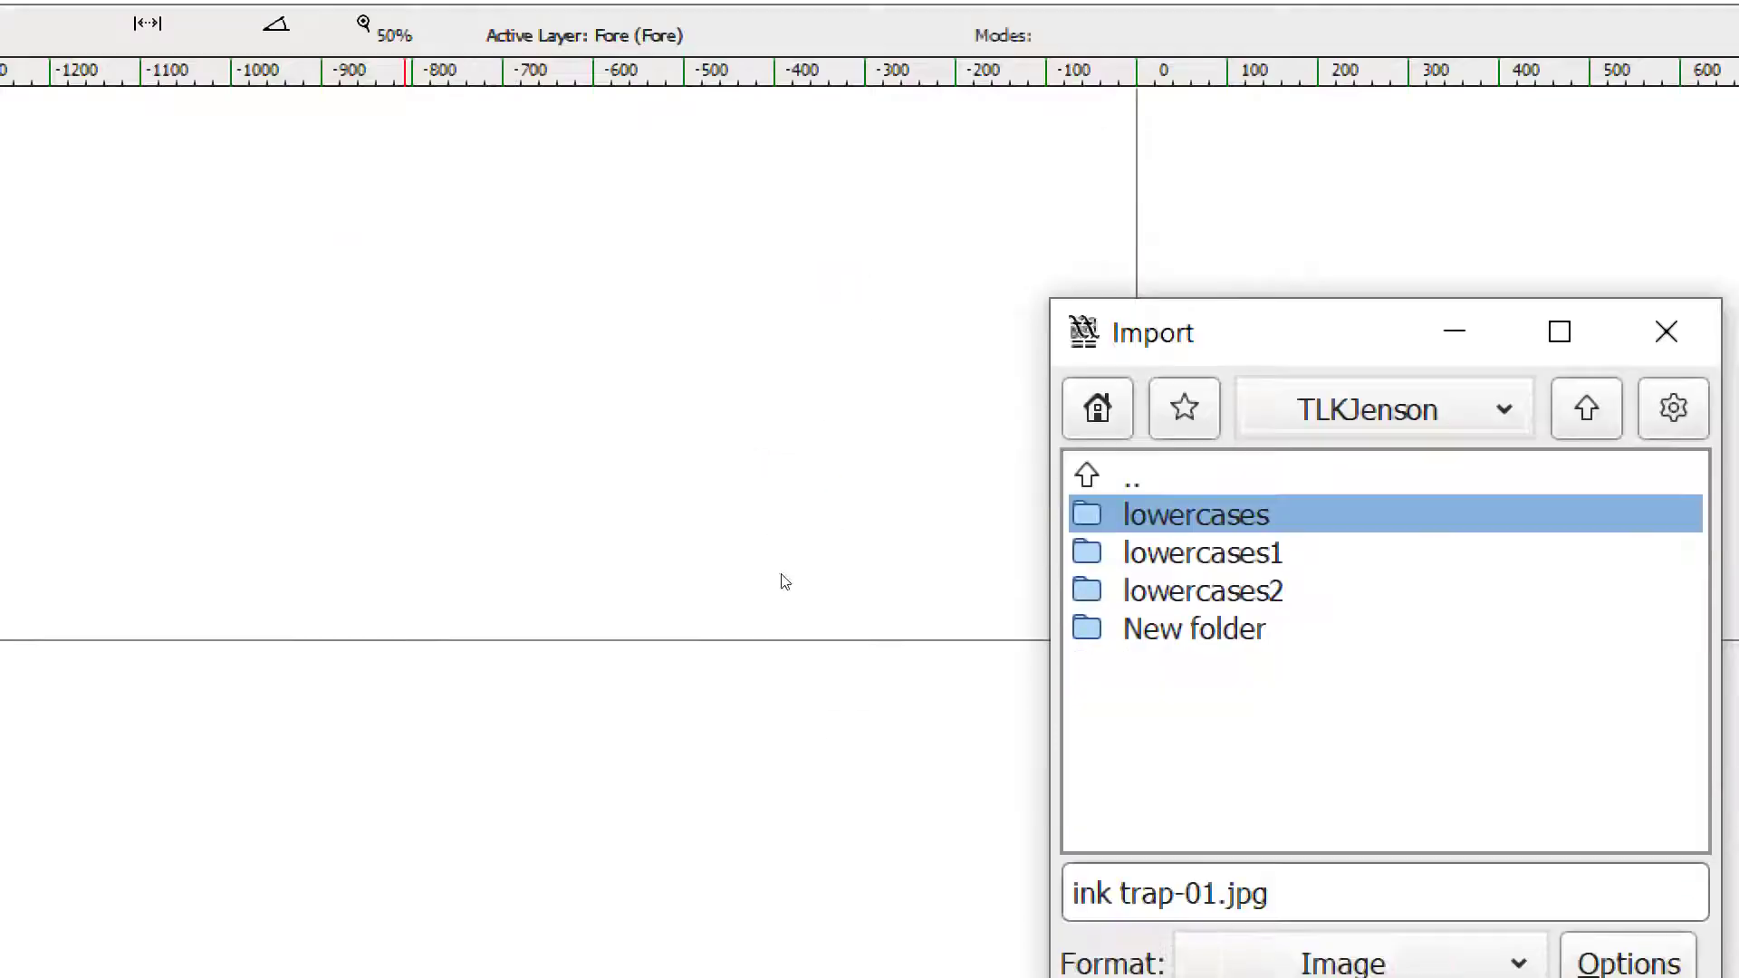
click(797, 685)
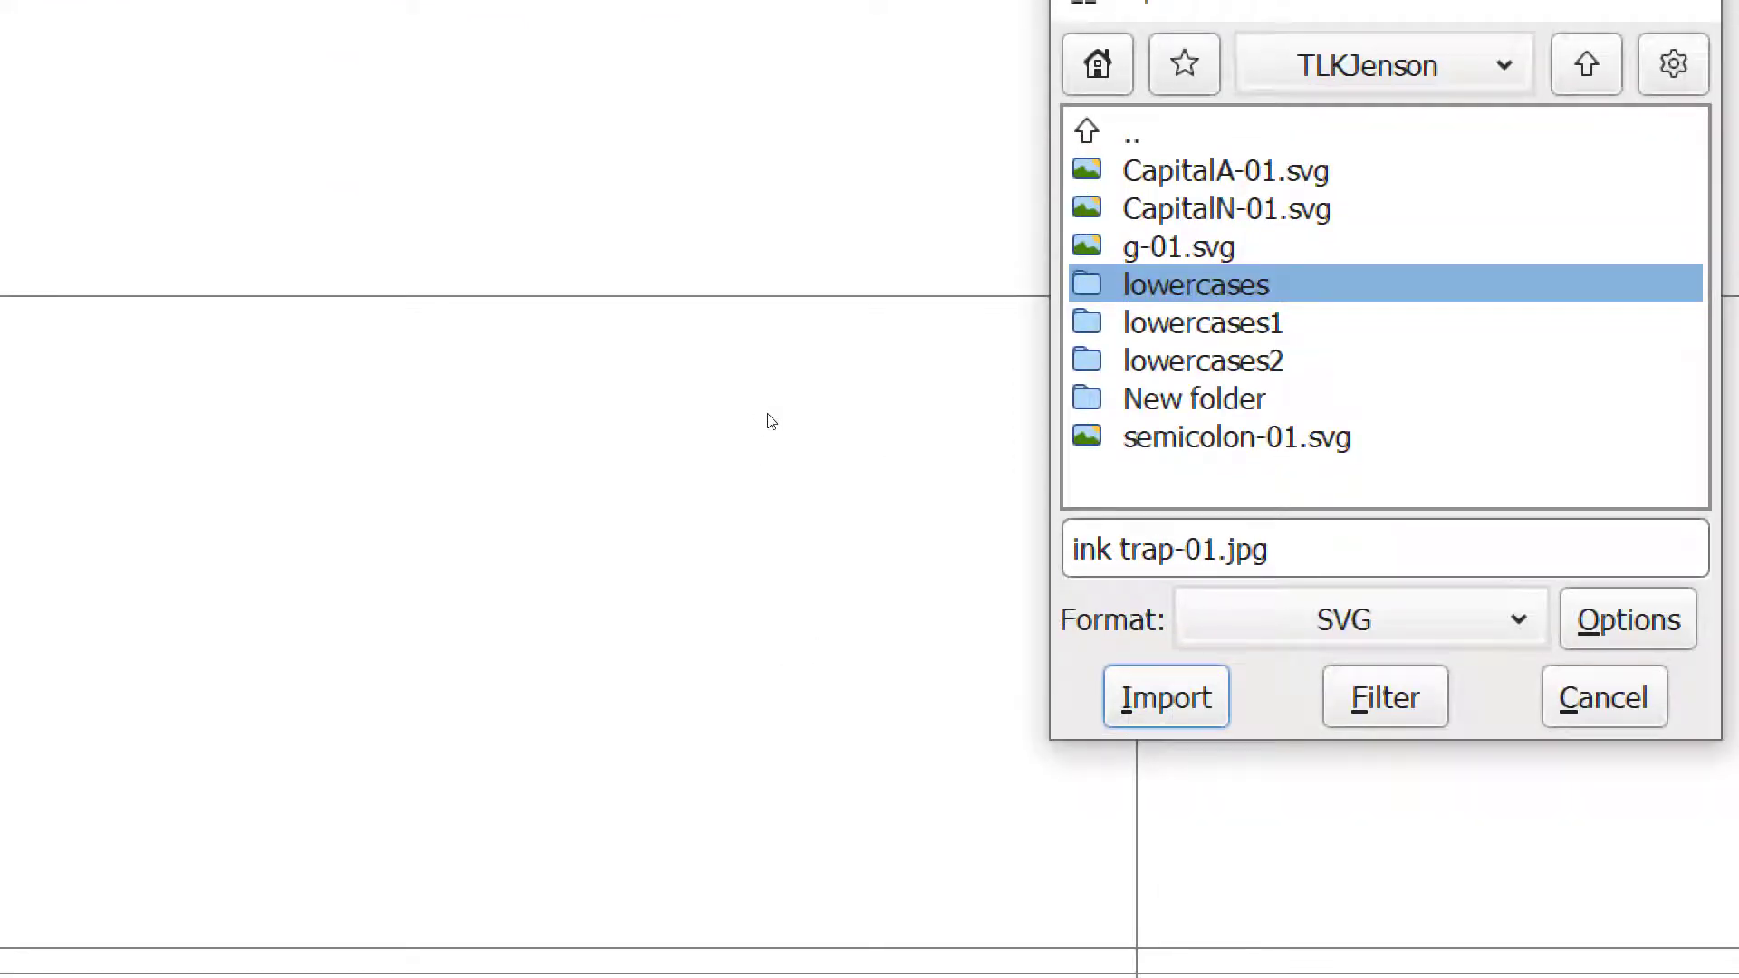
key(Up)
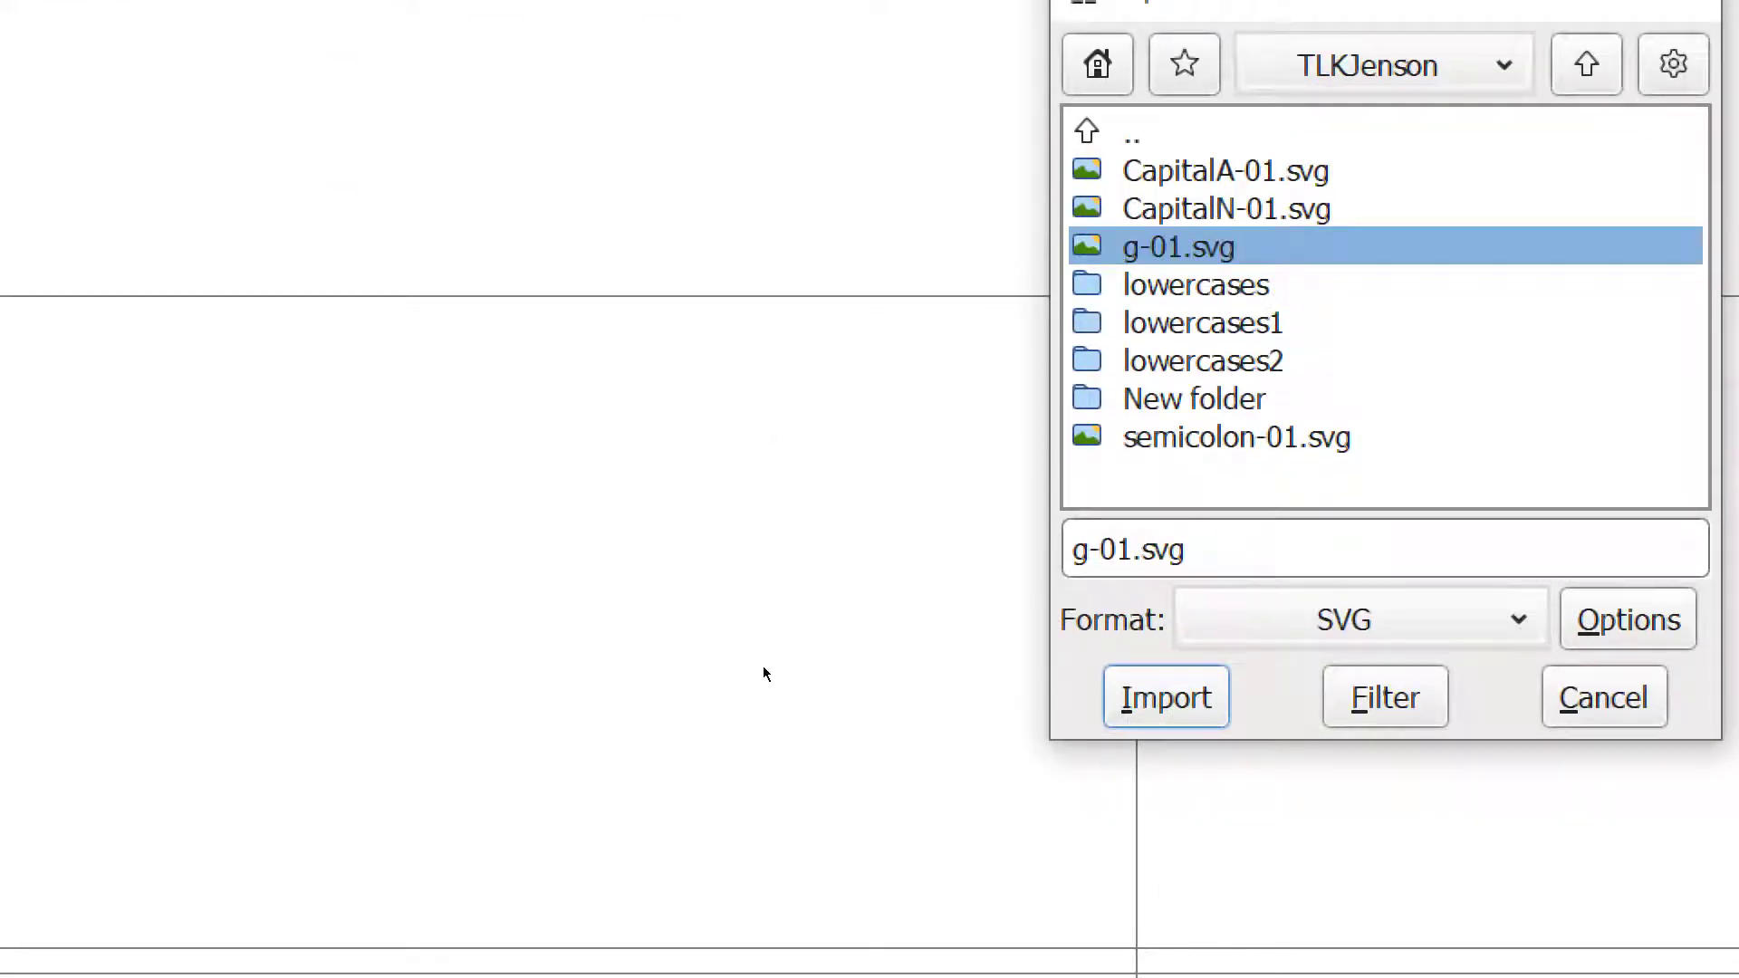
key(Return)
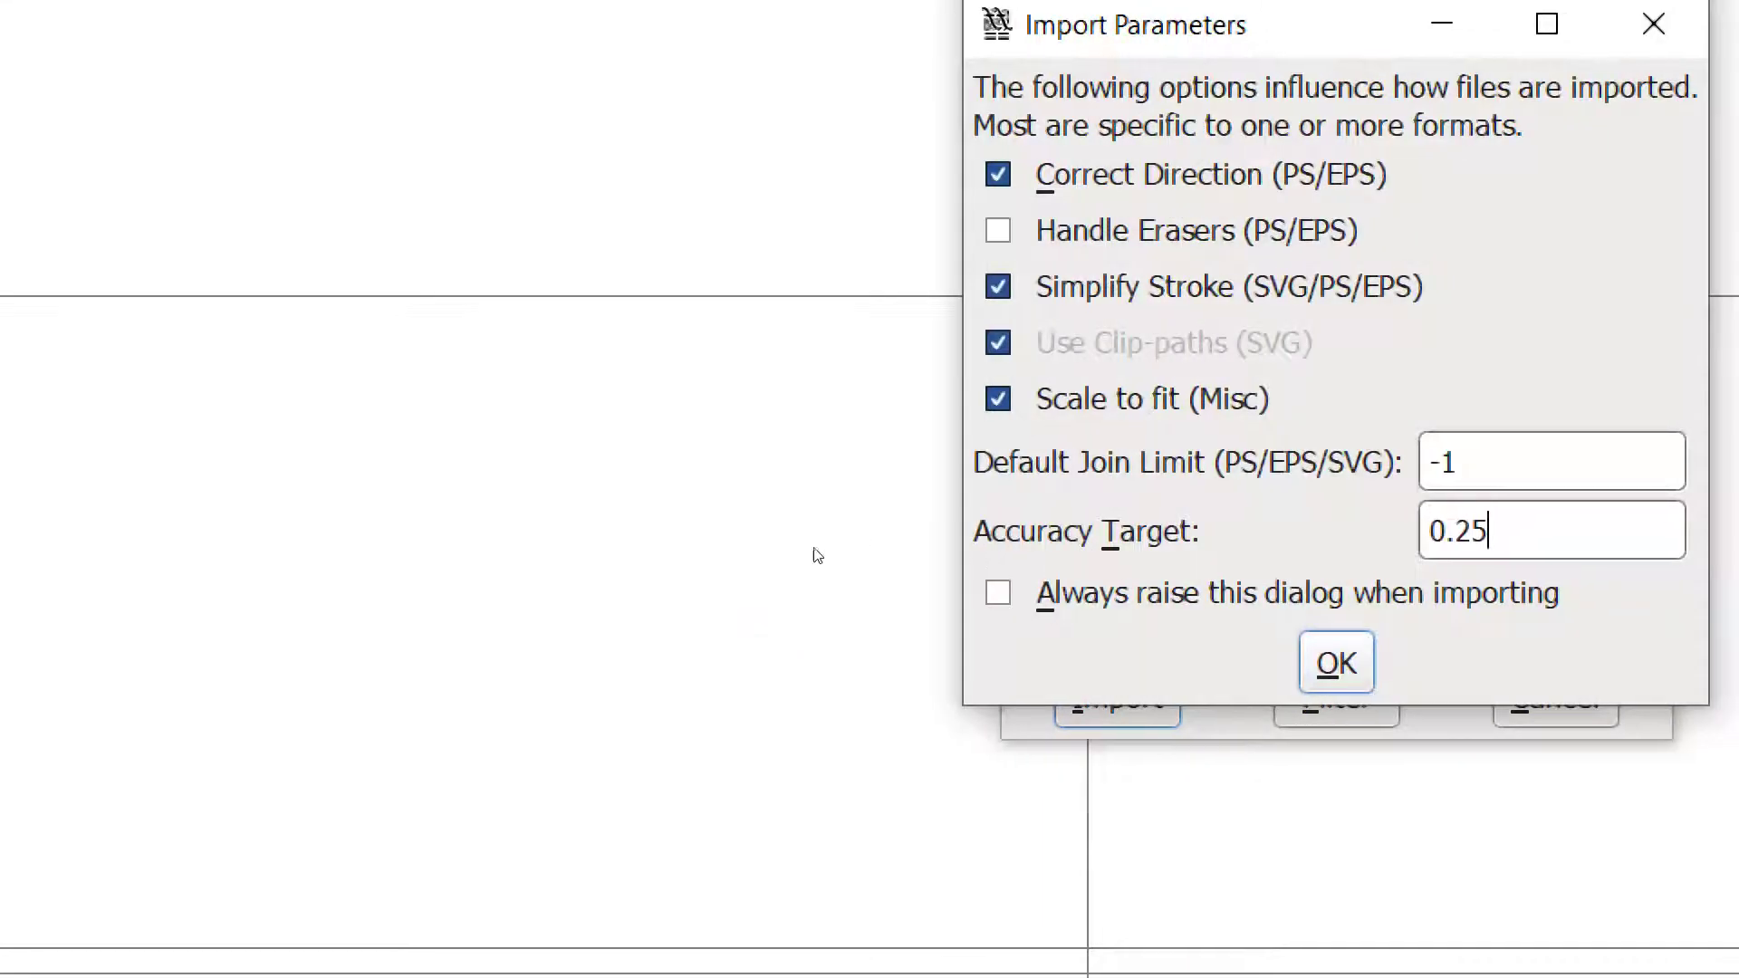
Import the g outline with Scale to fit turned off, then close the glyph window back to the font view.
click(998, 398)
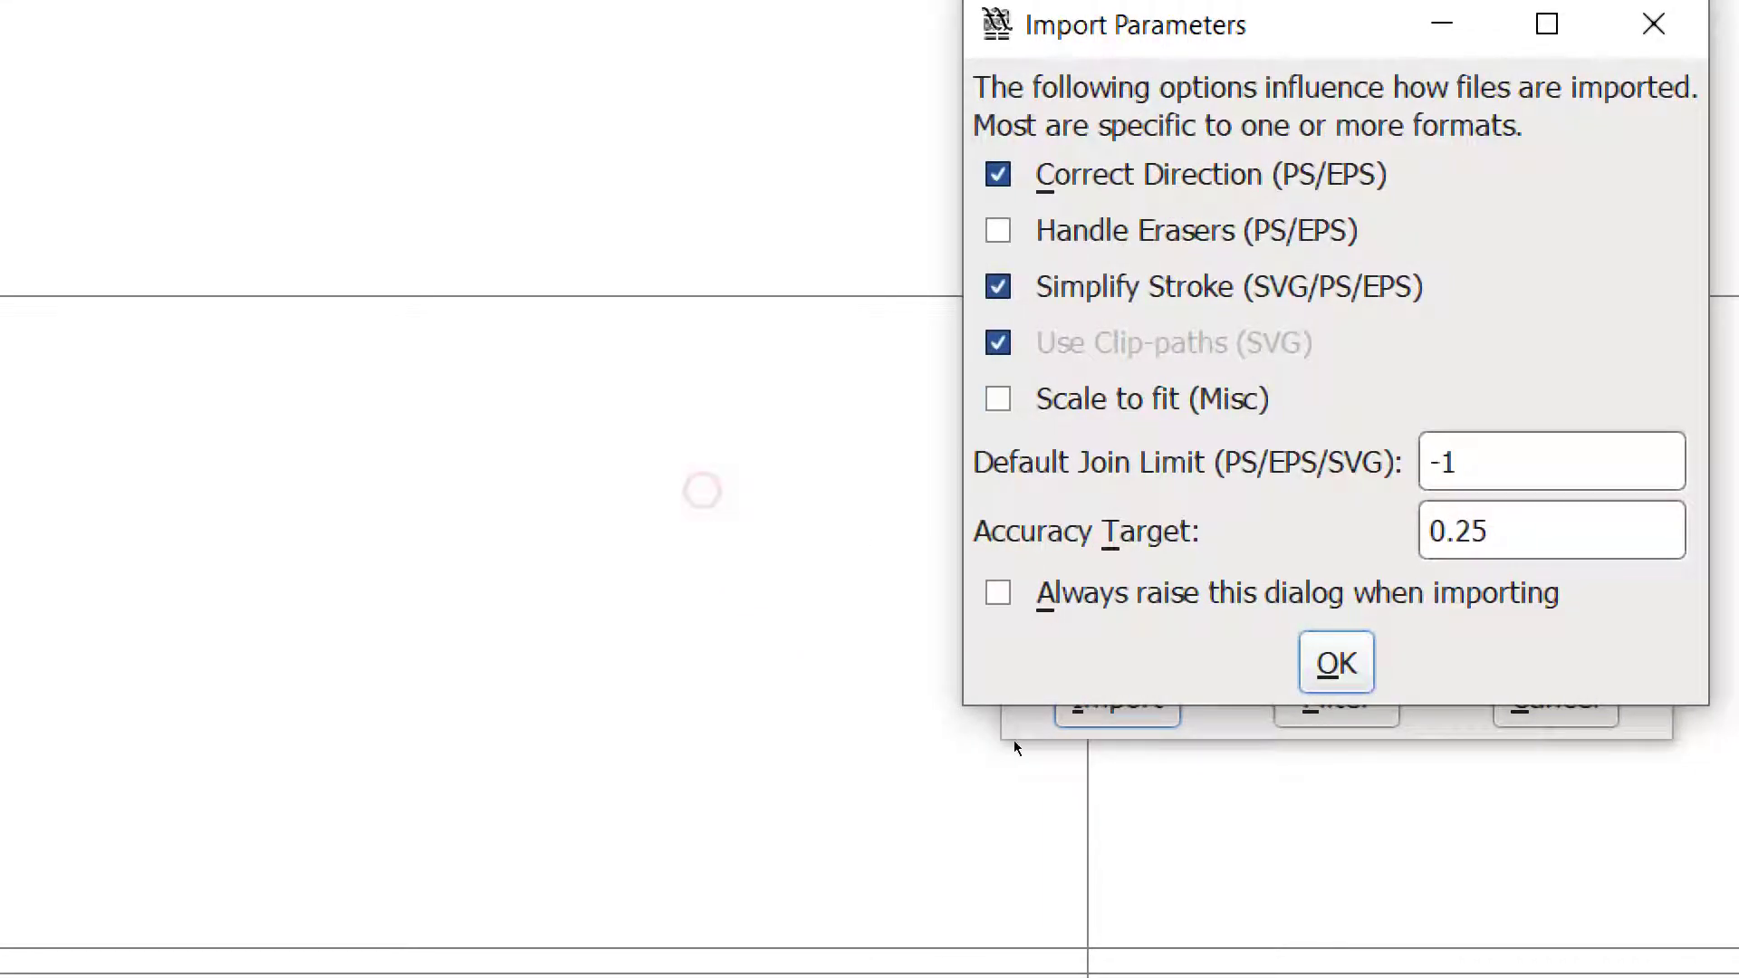
key(Return)
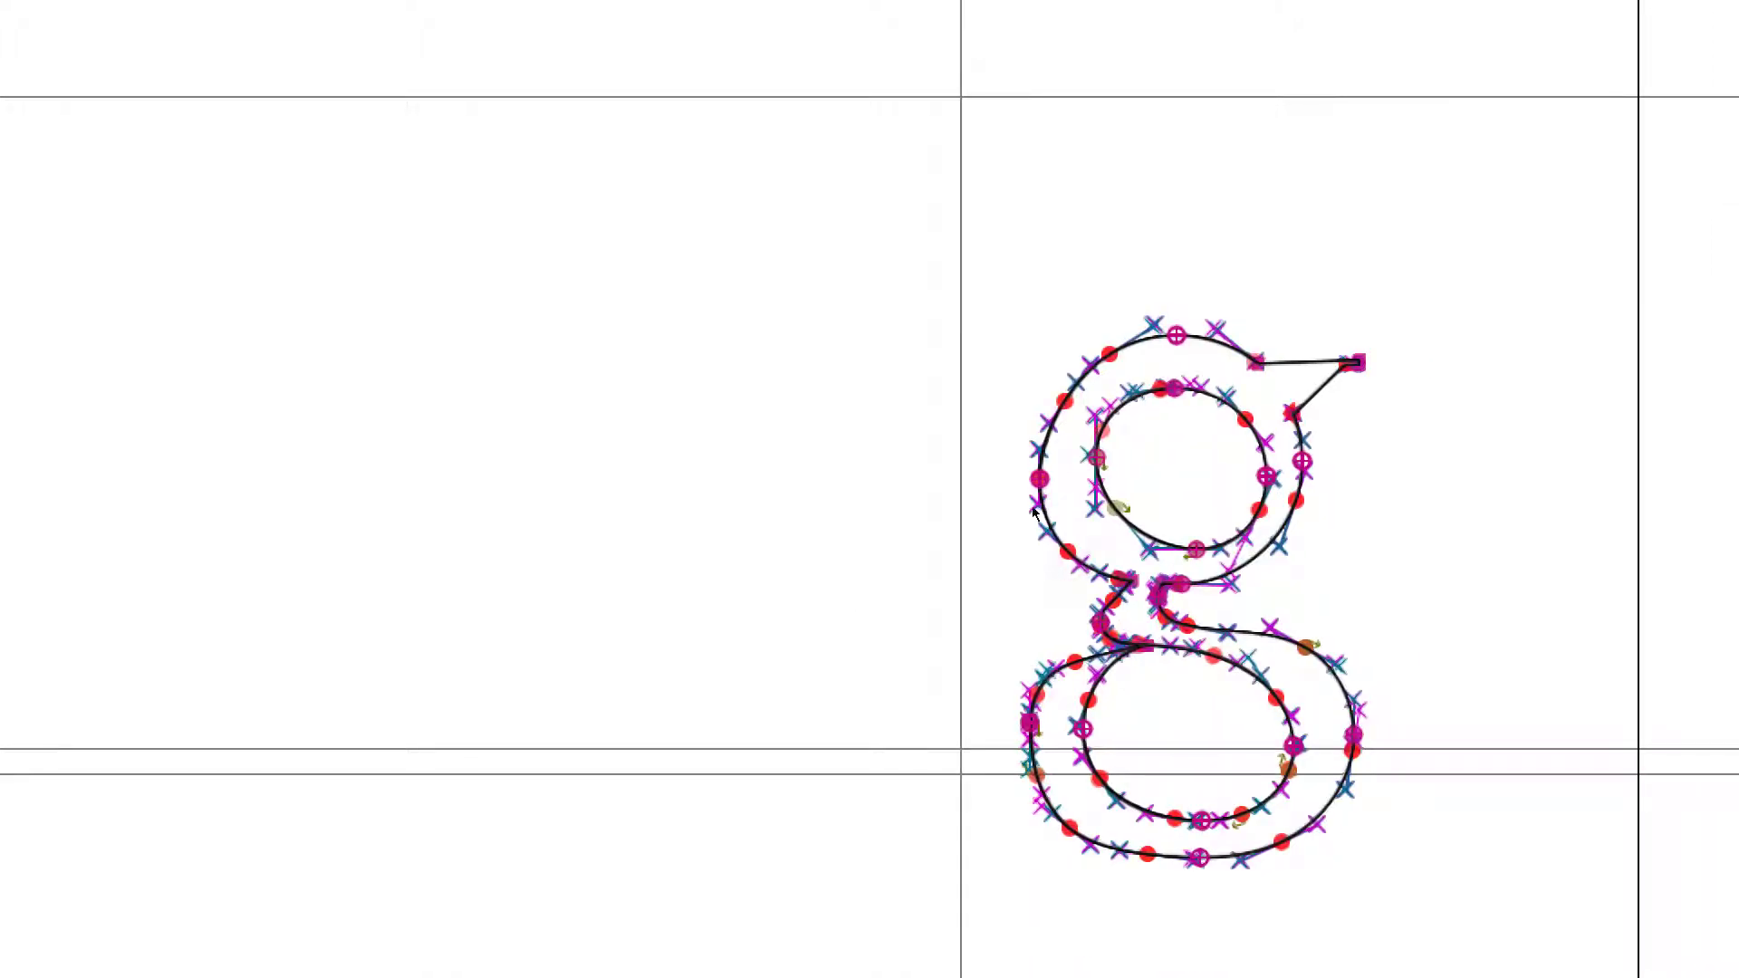
scroll(1032, 506, down, 5)
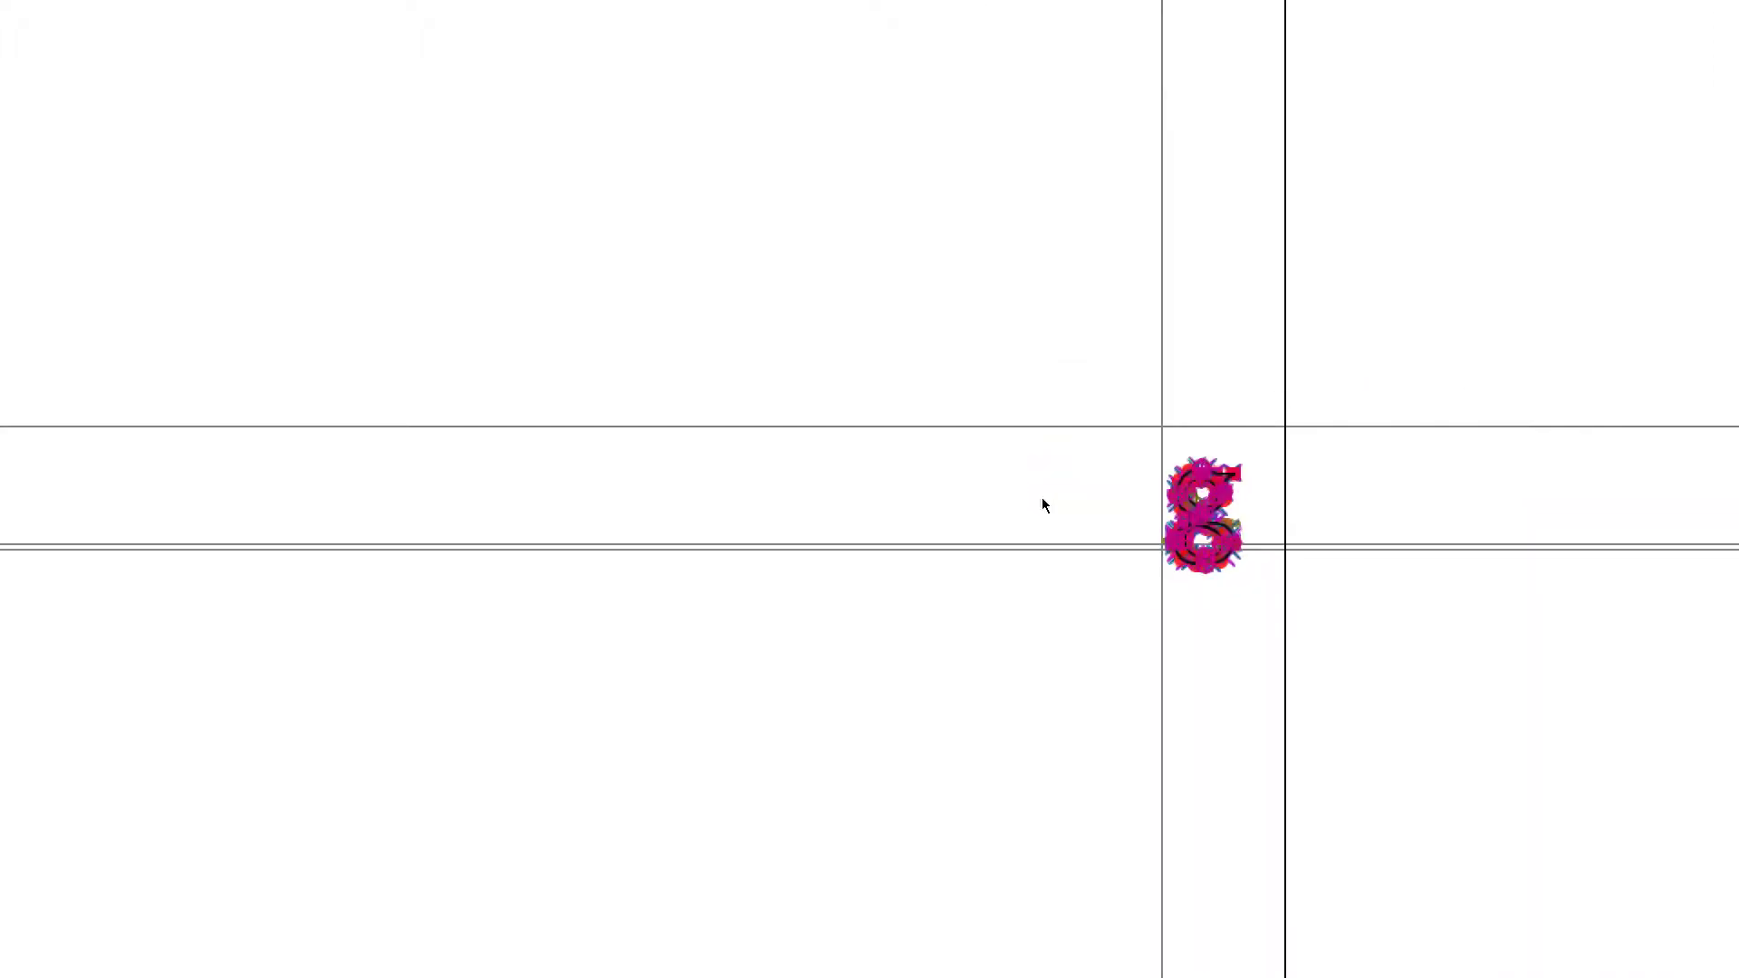
key(super+minus)
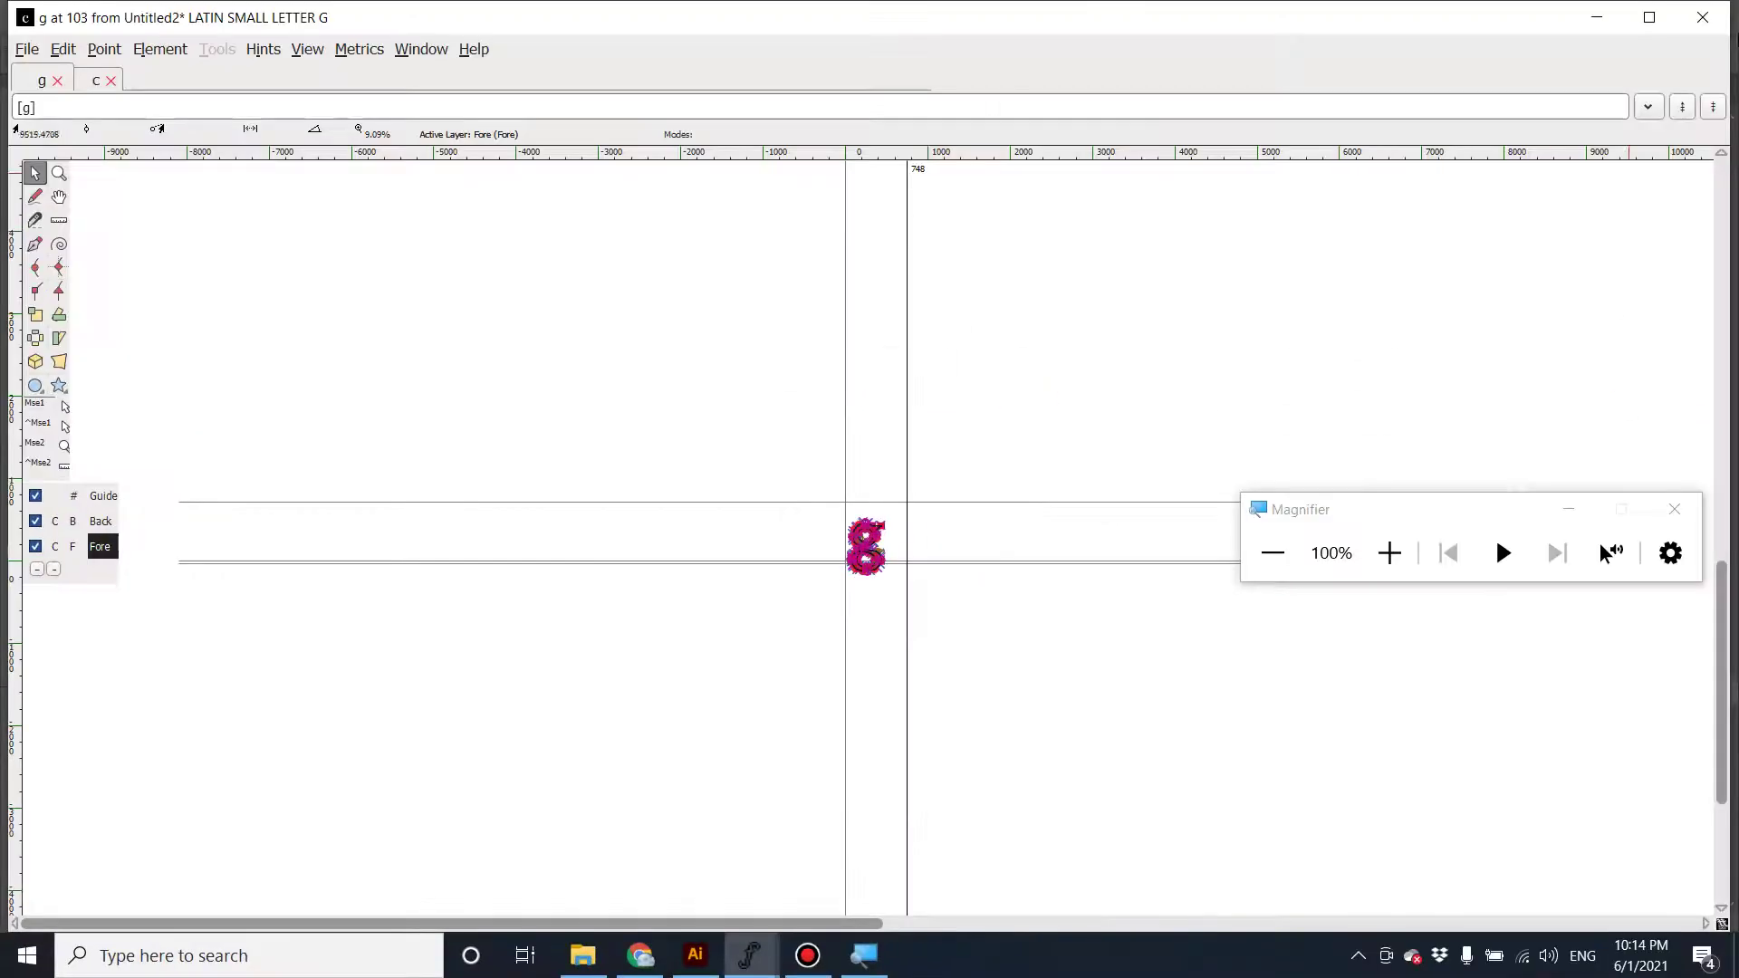
click(1703, 17)
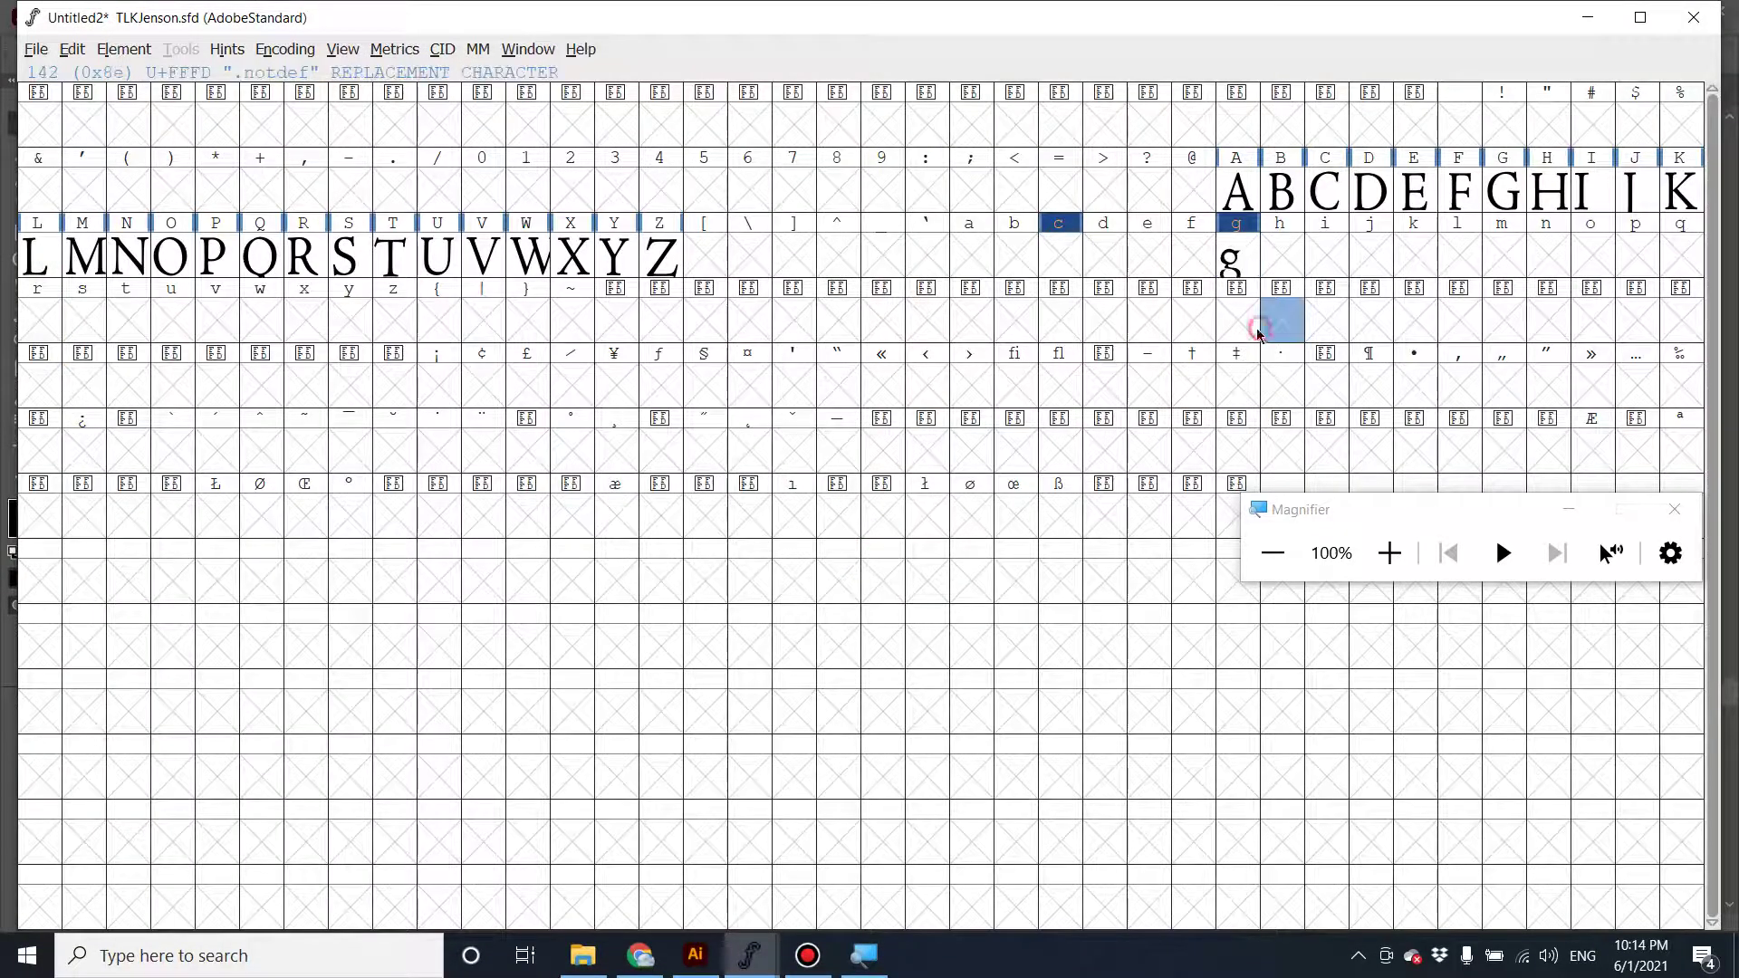
key(super+plus)
key(super+plus)
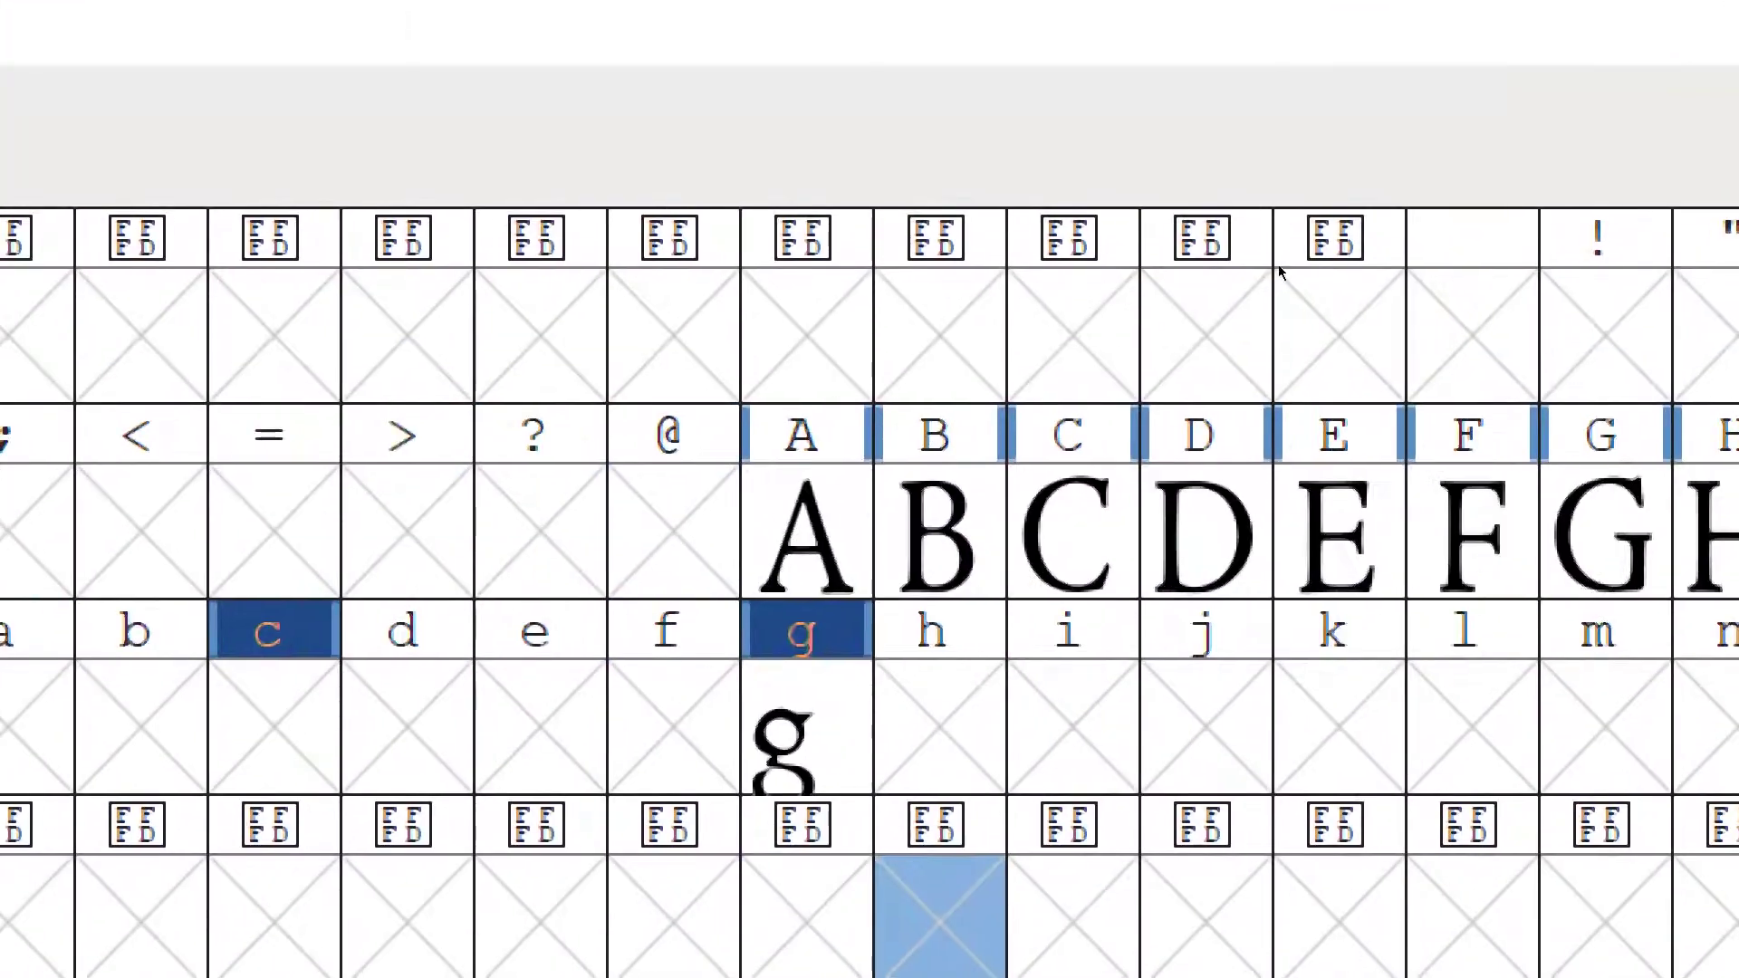
Reopen the g glyph and zoom out so its whole imported outline and points are visible.
double_click(1223, 263)
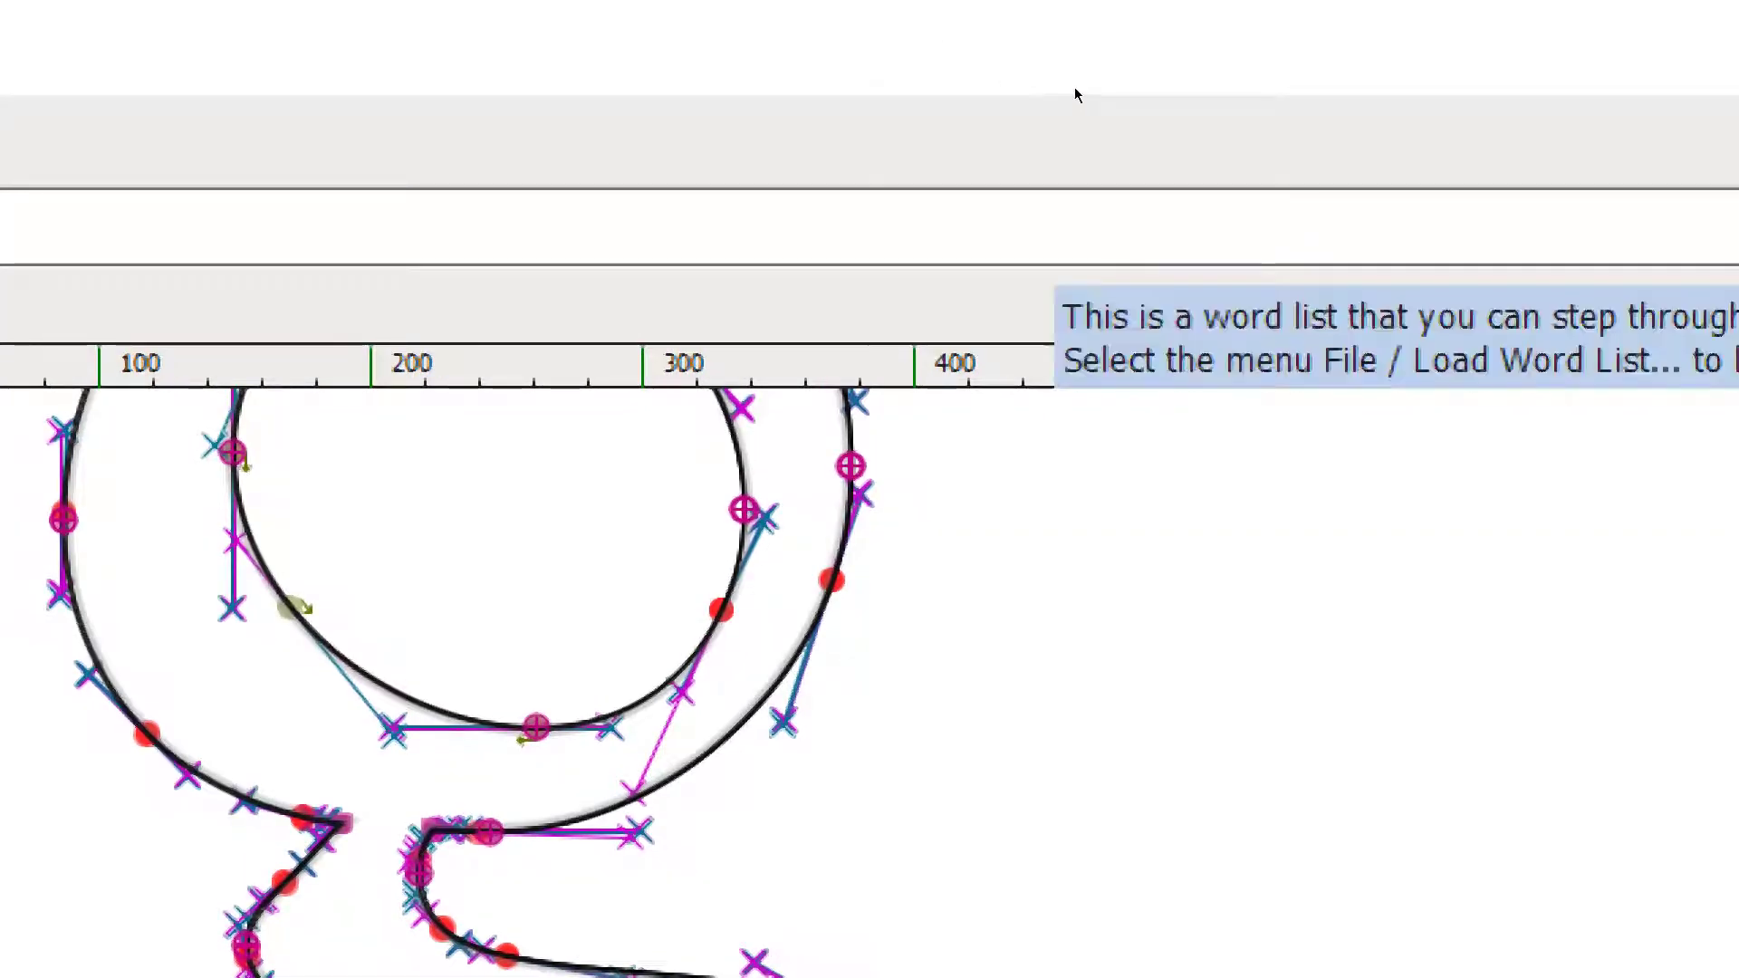
key(super+minus)
key(super+minus)
scroll(1078, 272, up, 3)
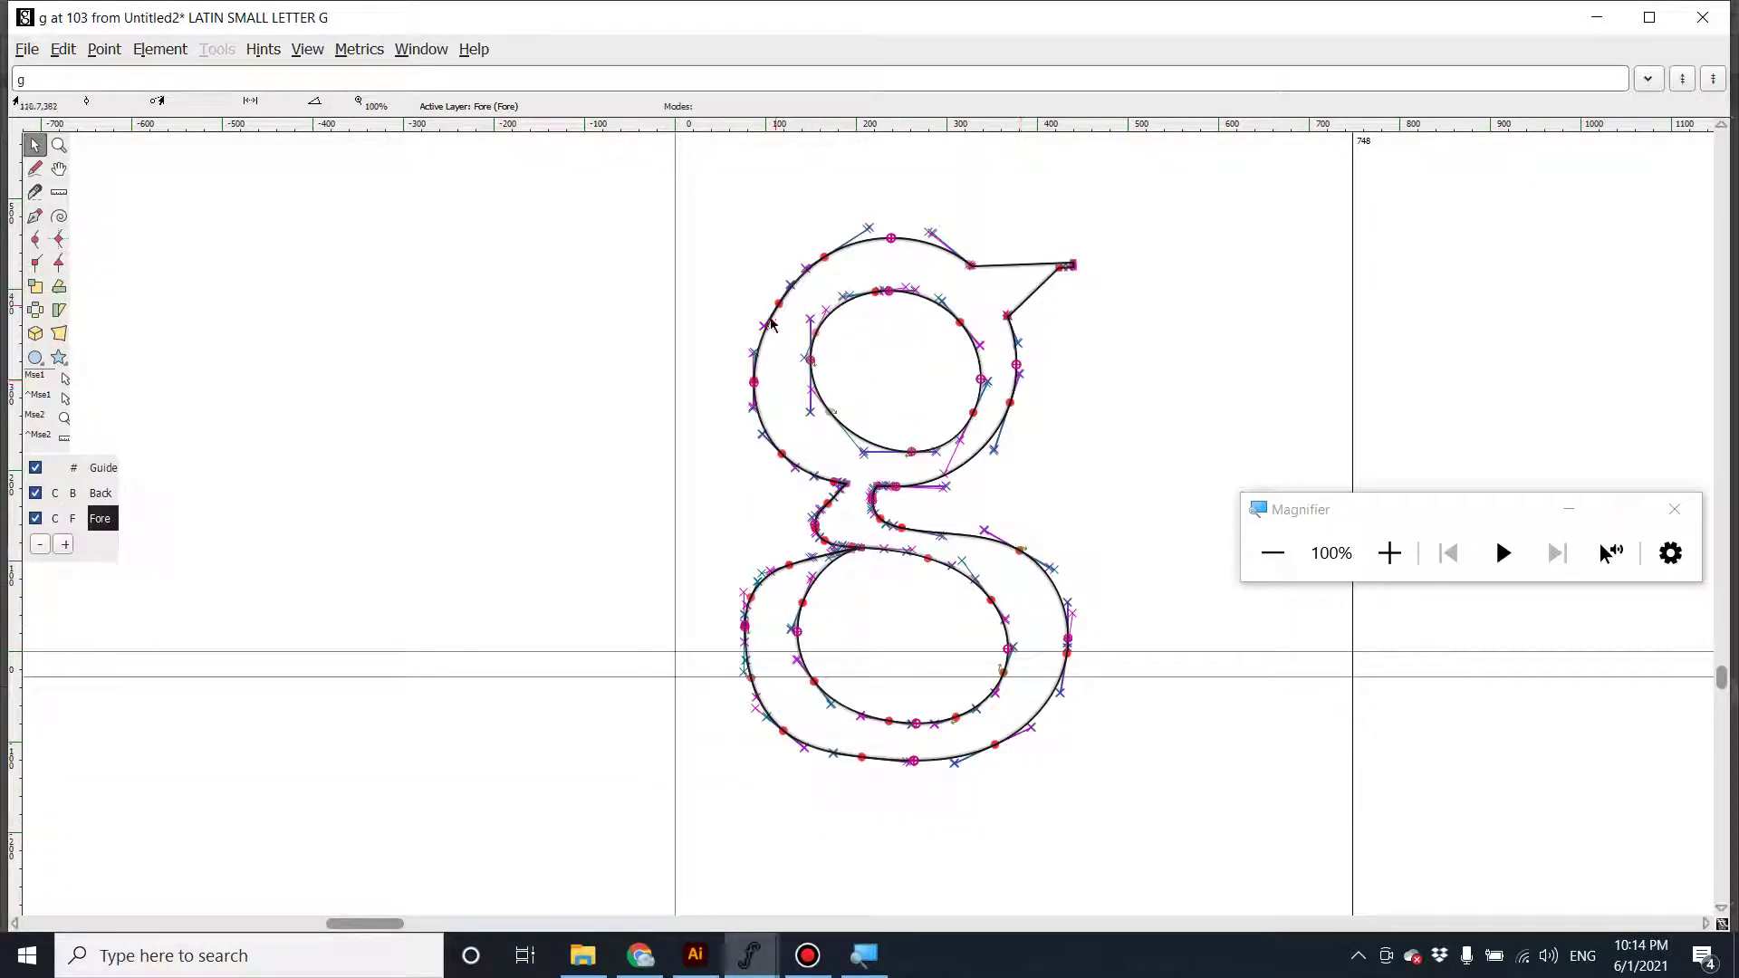
Try reshaping the top of the g's inner bowl, then undo the changes.
drag(891, 295, 926, 381)
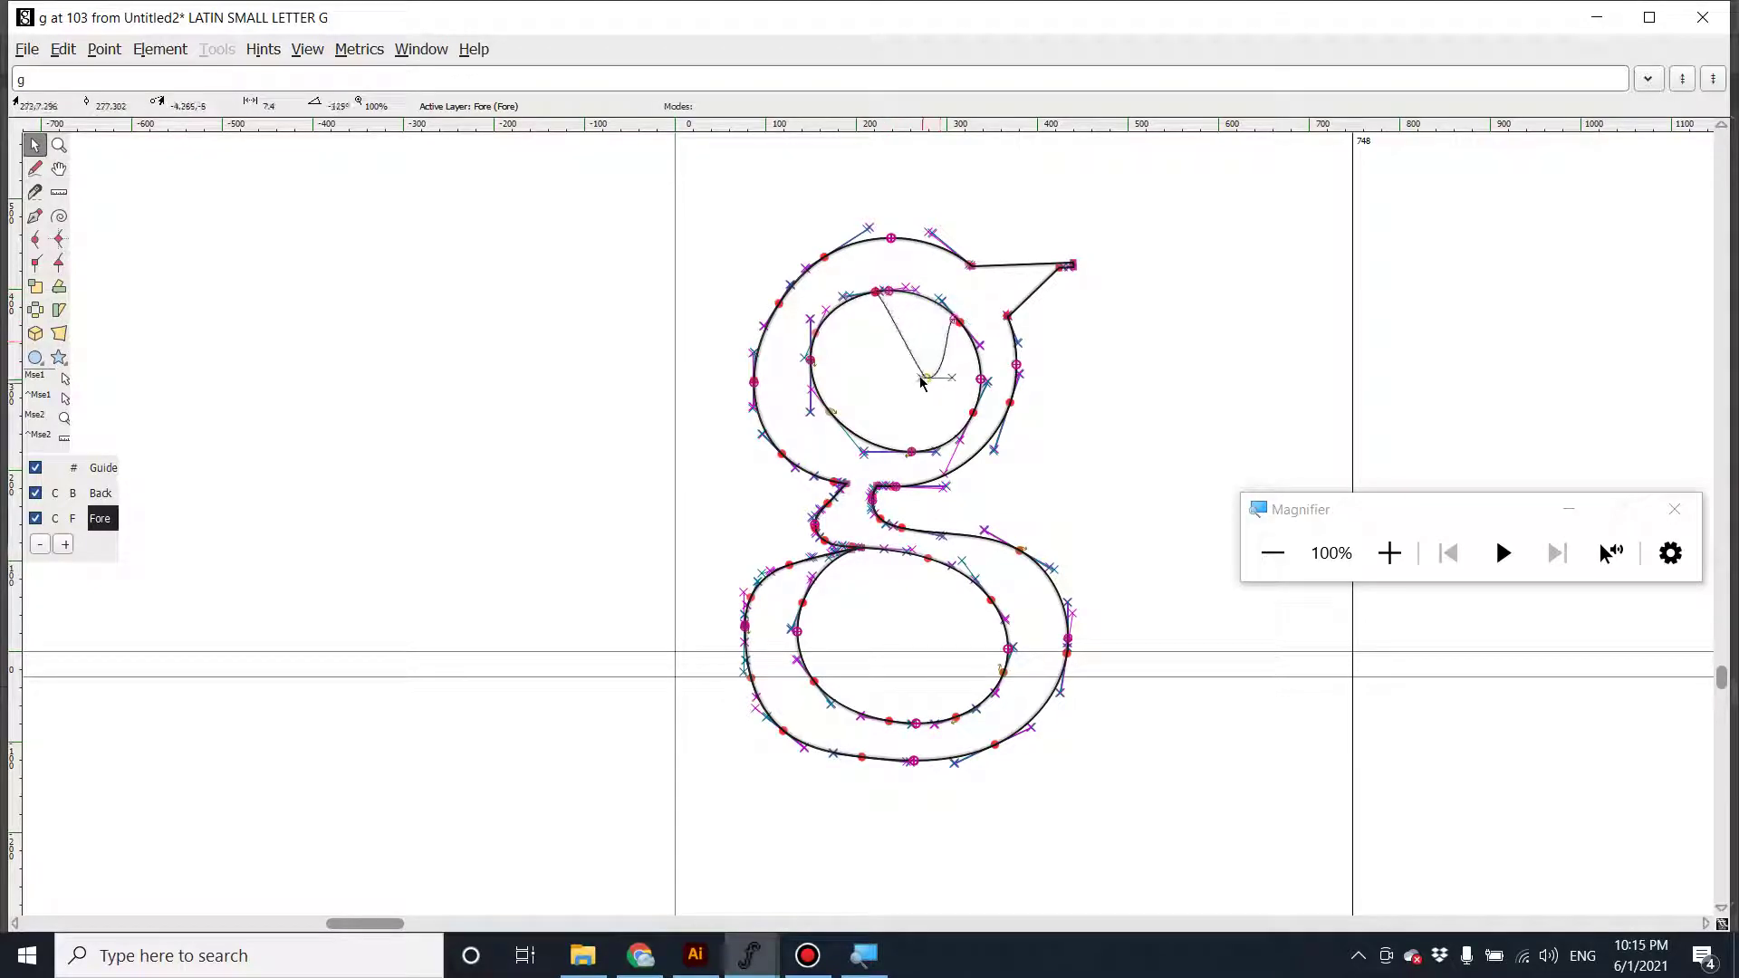
drag(891, 289, 939, 348)
drag(891, 291, 960, 322)
key(ctrl+z)
key(ctrl+z)
key(ctrl+z)
key(ctrl+z)
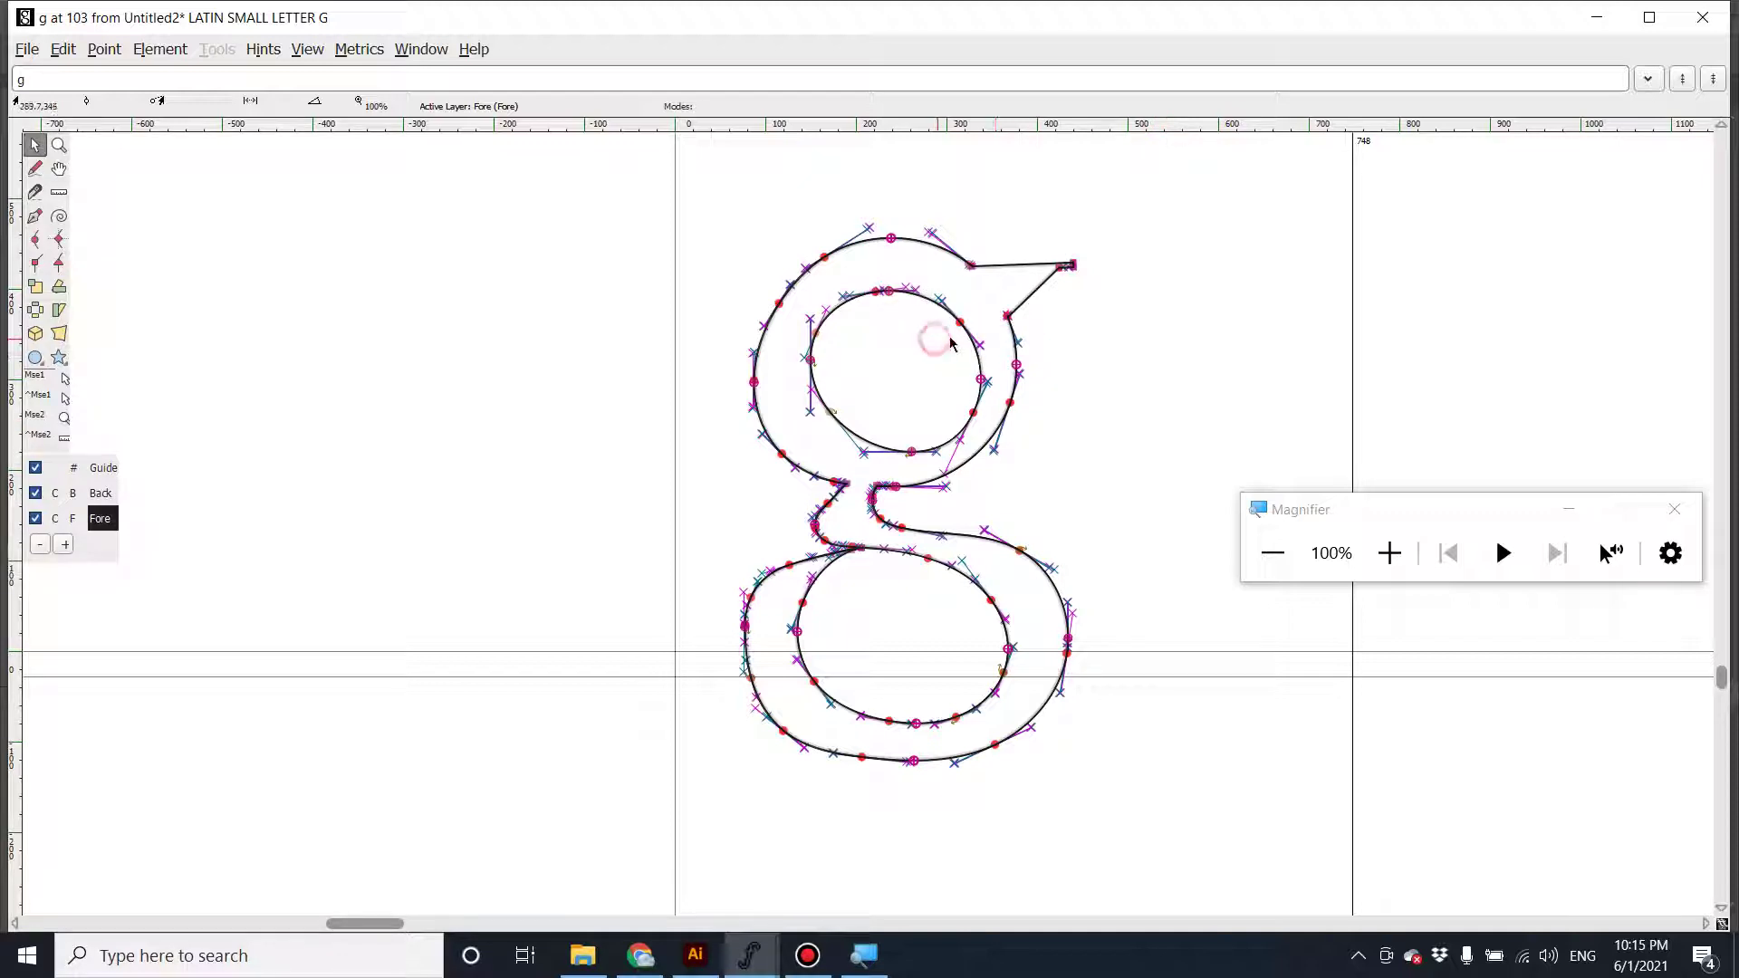
Select the surplus points at the top of the inner counter and merge them with Edit > Merge.
drag(950, 340, 872, 269)
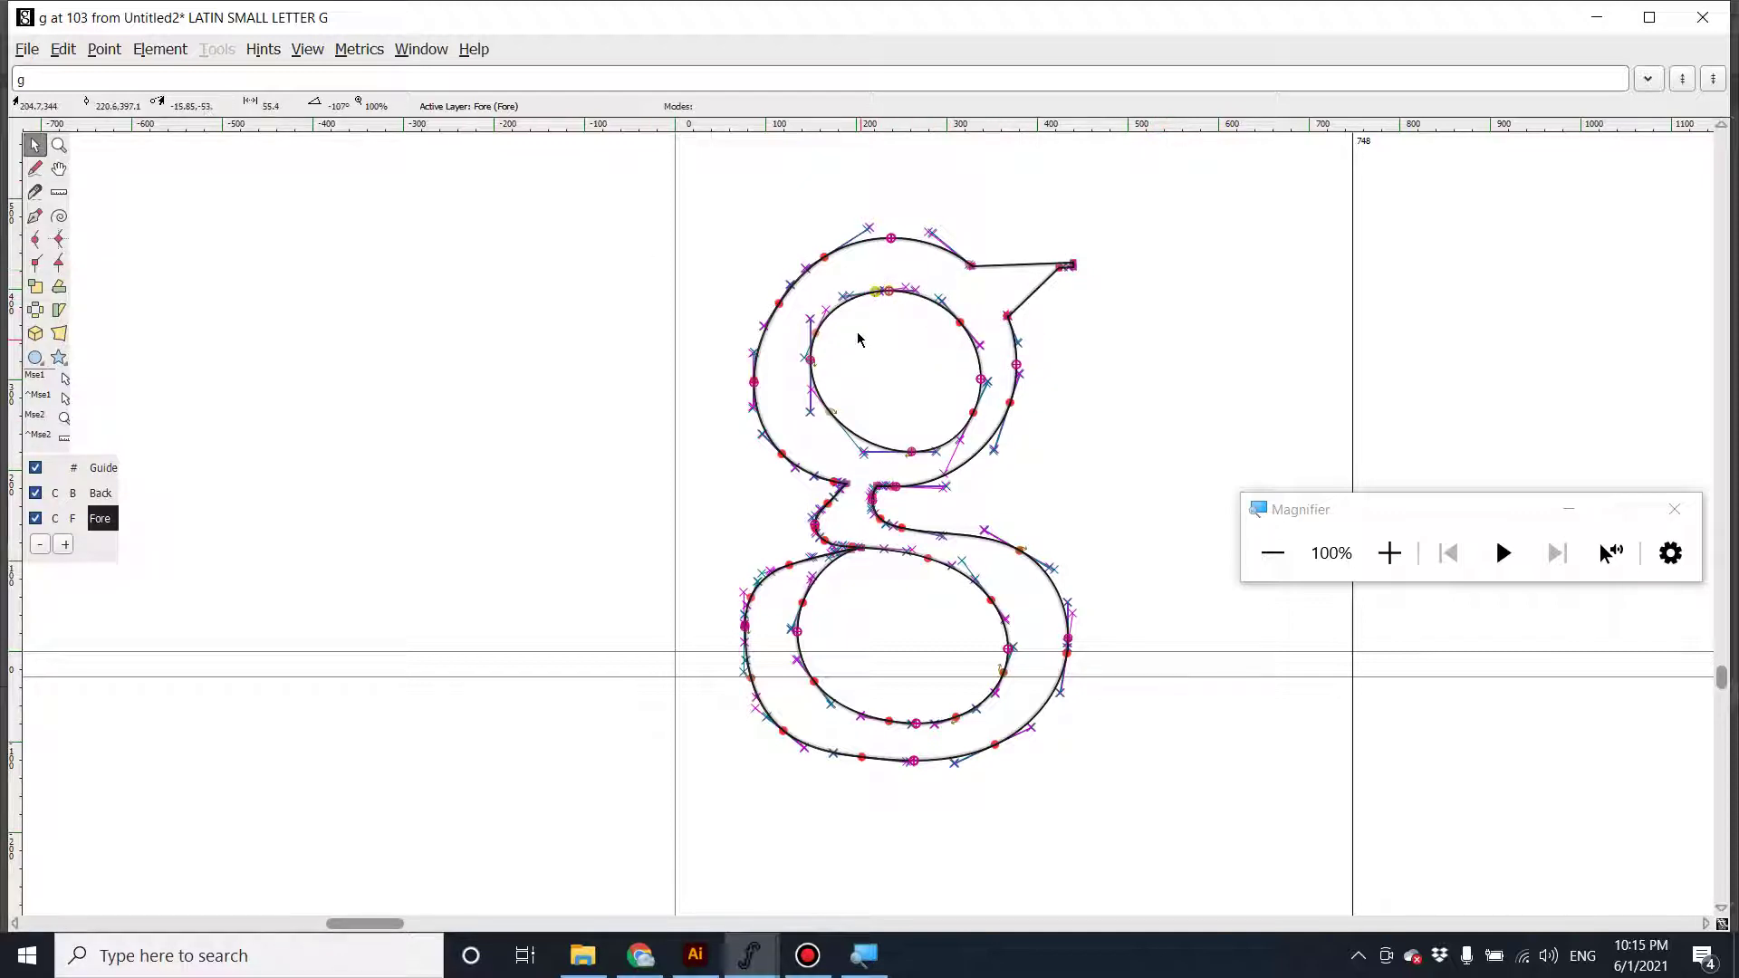
click(102, 48)
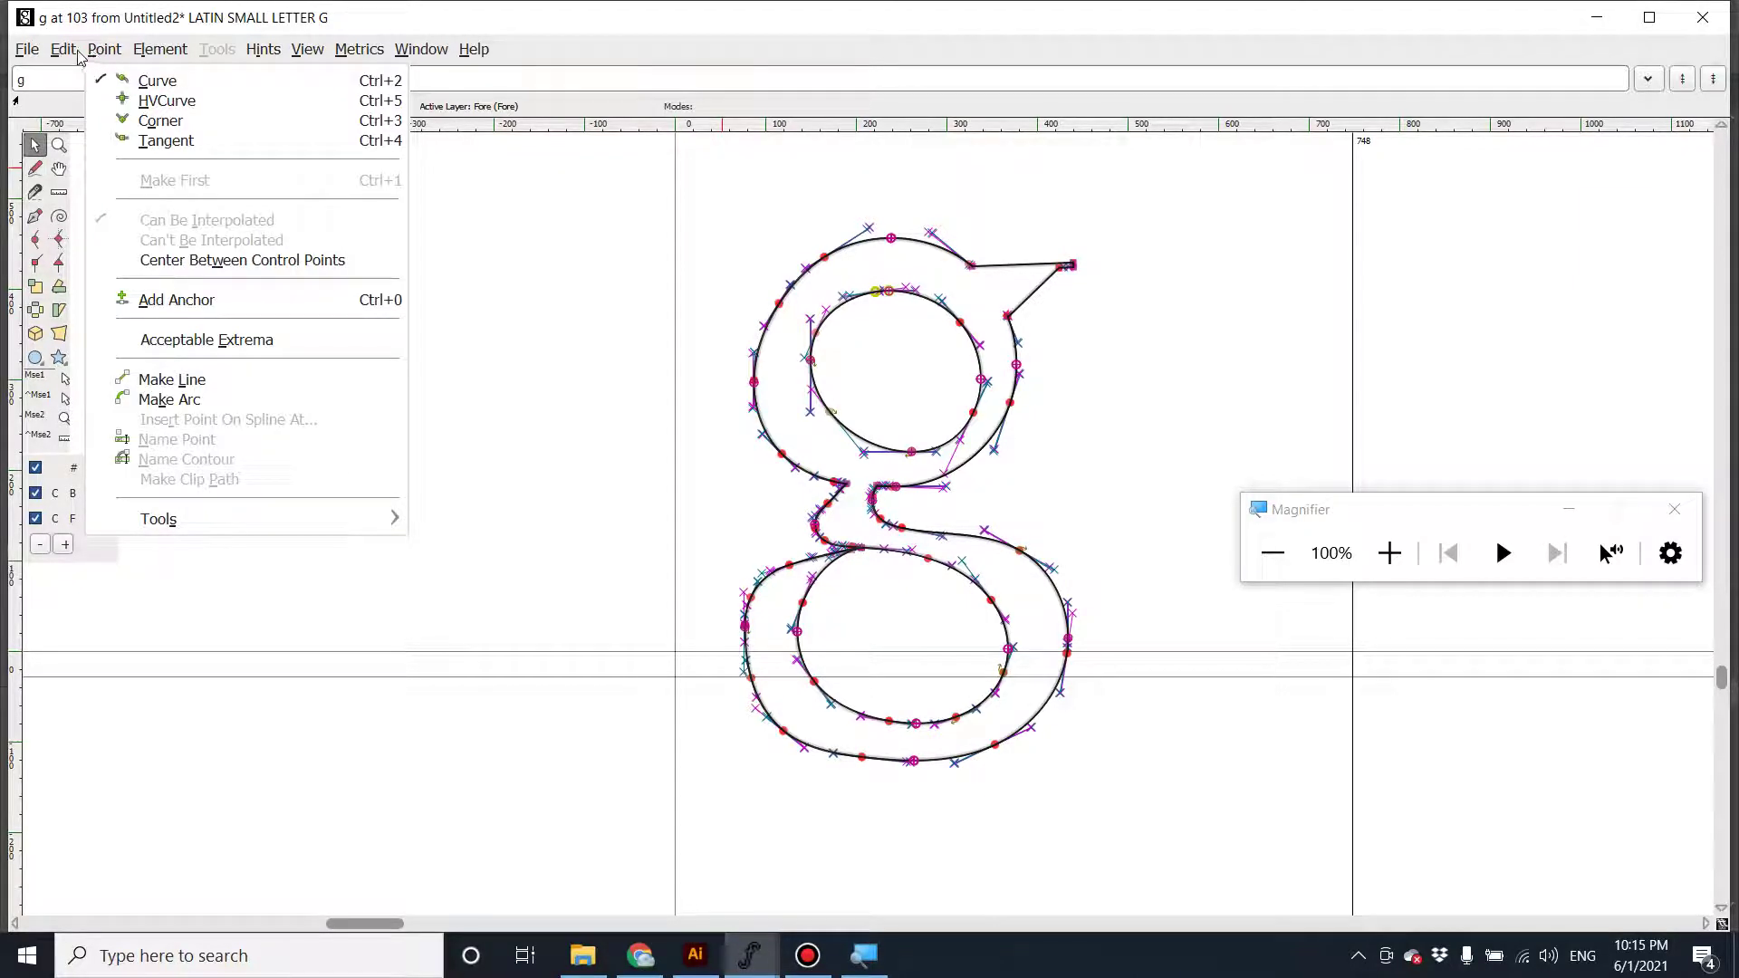
click(66, 52)
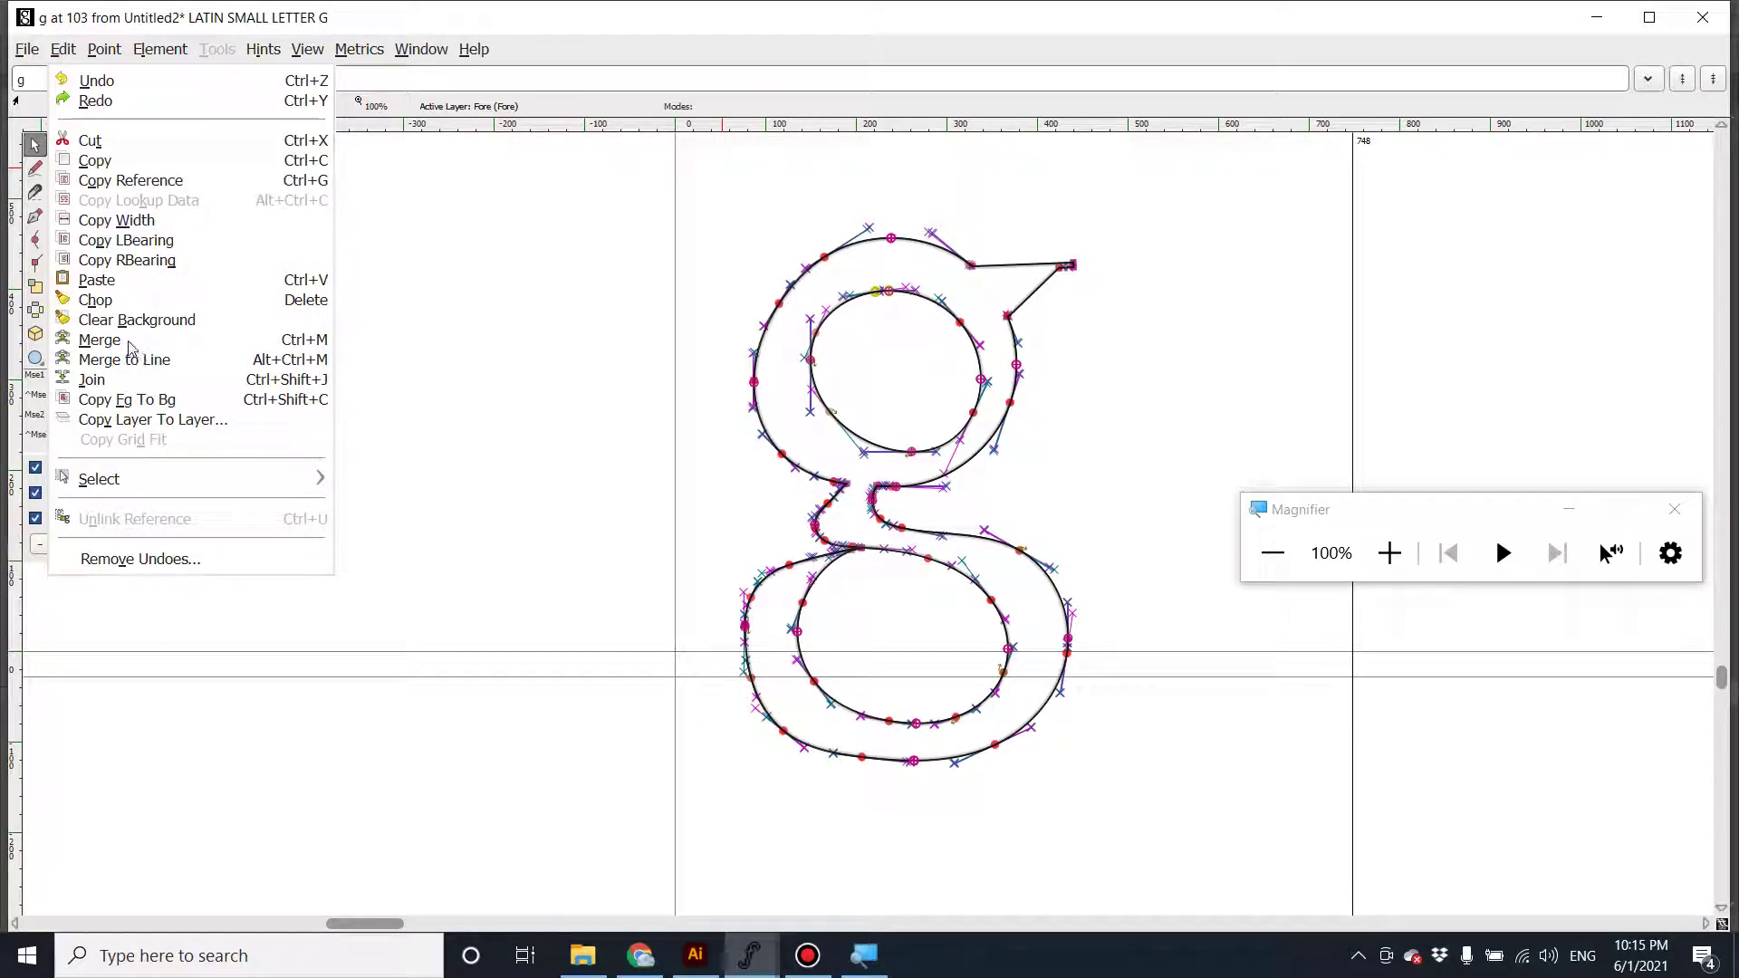
click(129, 343)
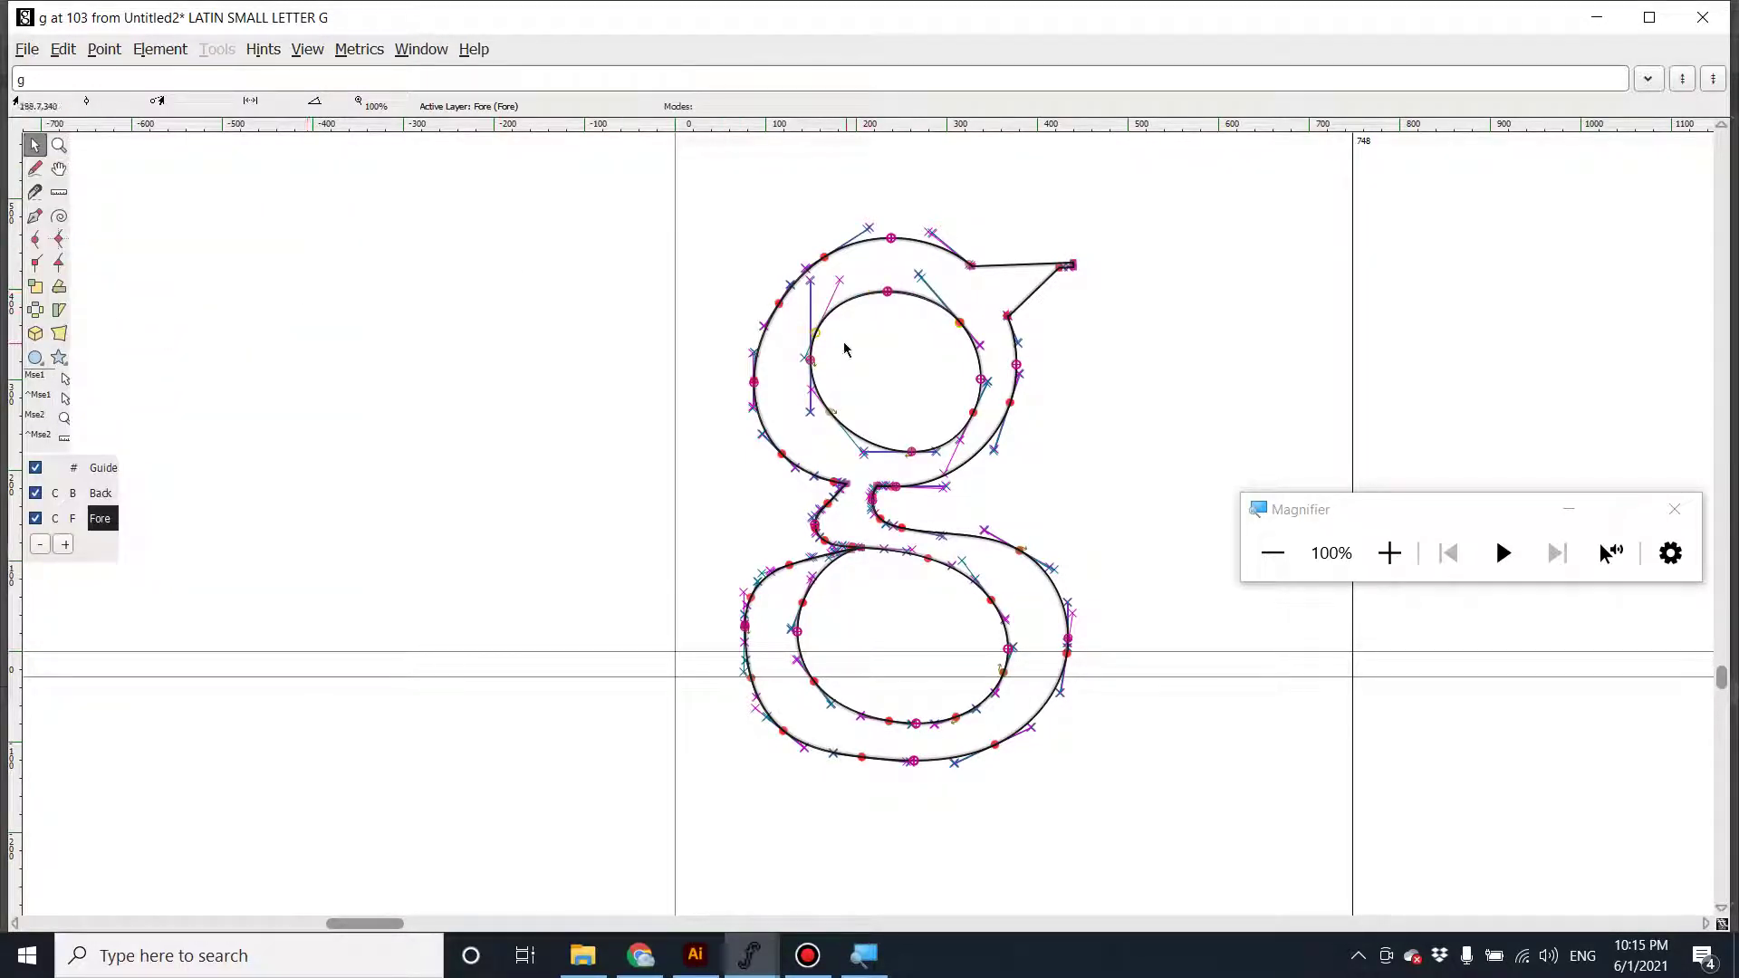
click(63, 53)
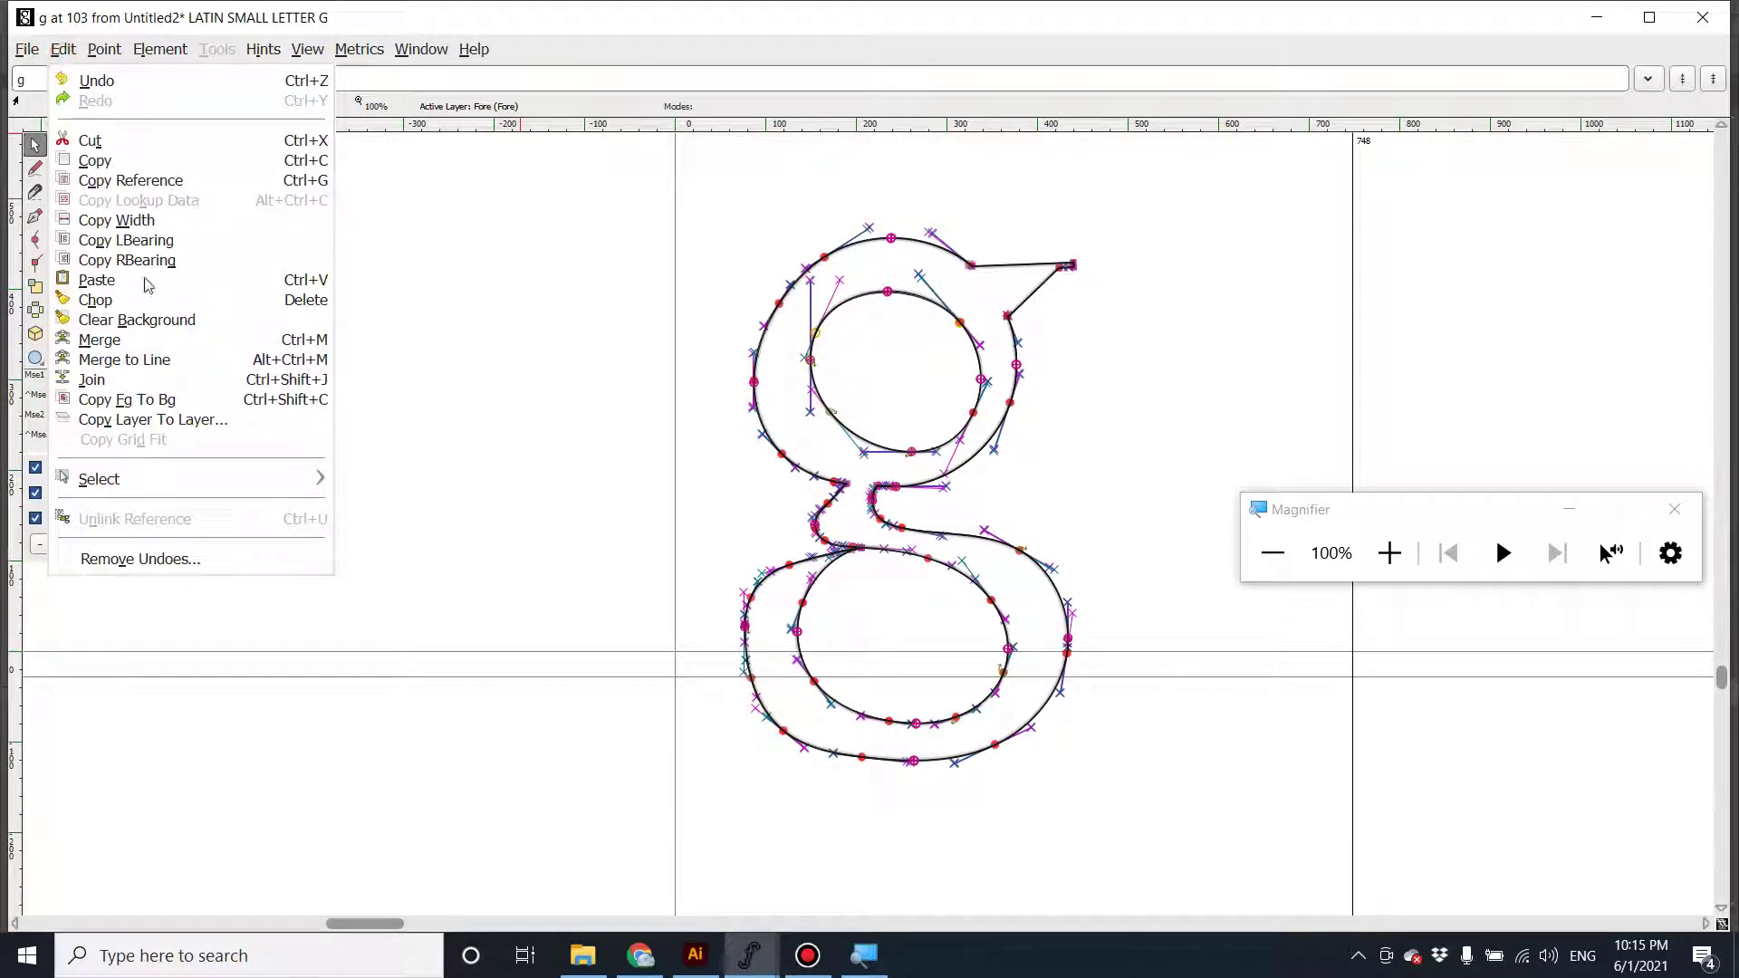
click(620, 375)
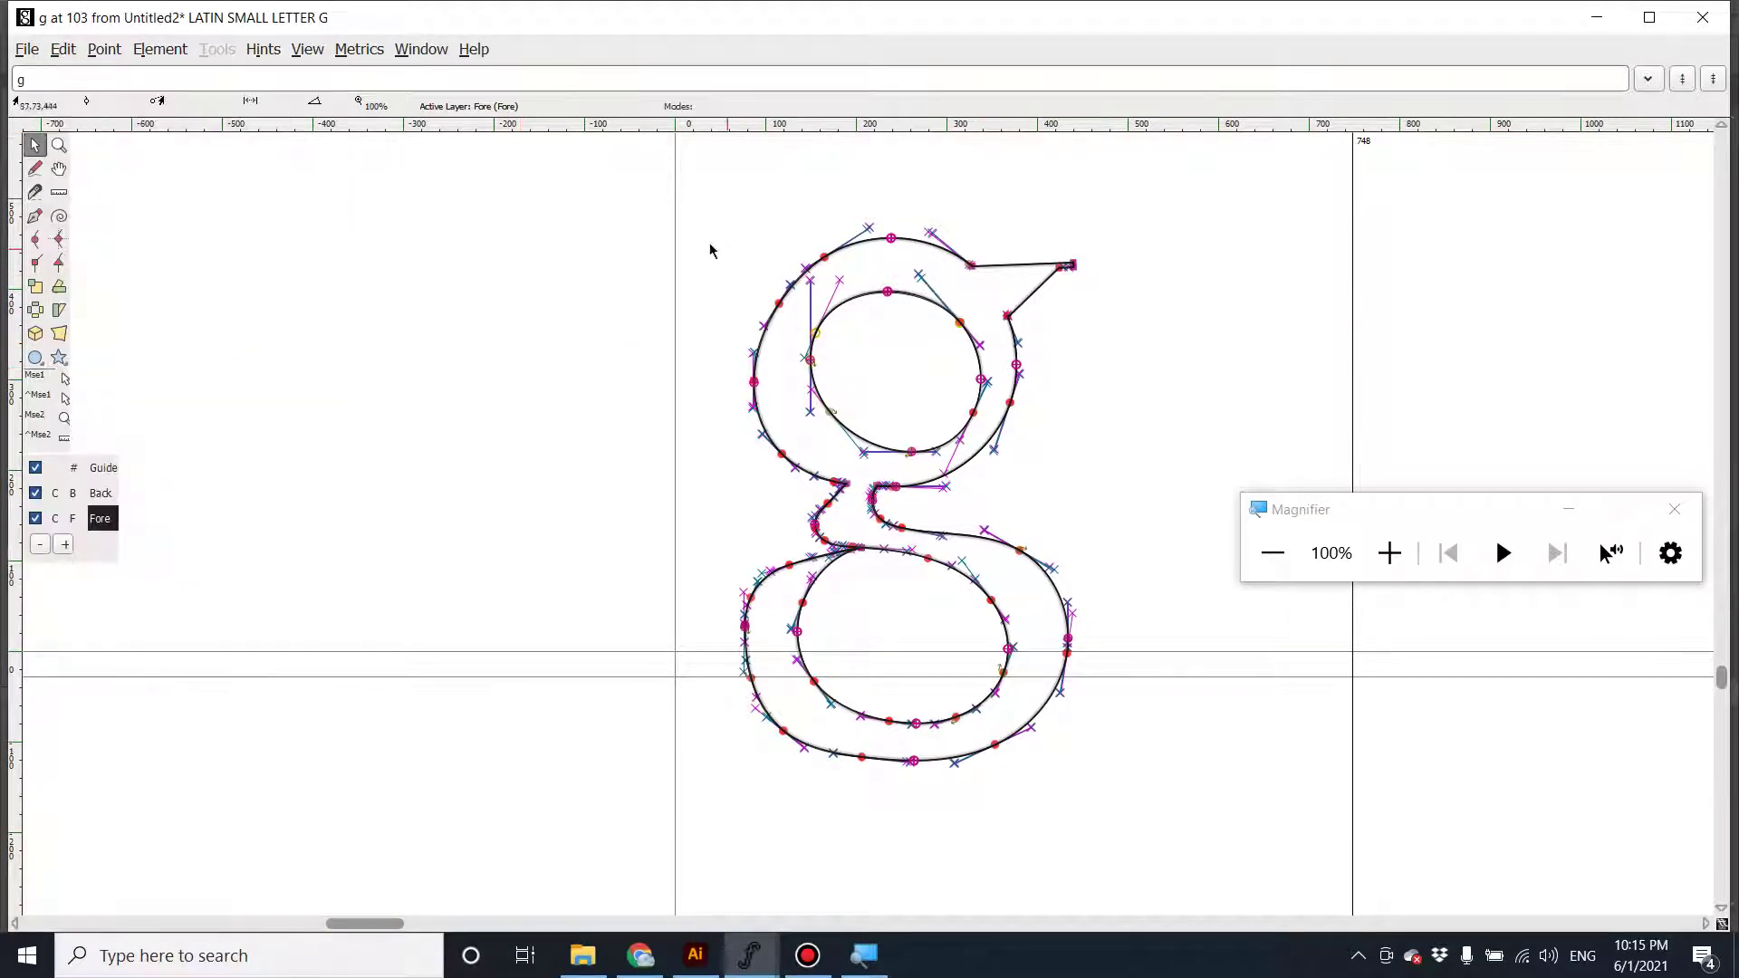
Test pulling the g's outer top point upward, undo it, and select the top points.
drag(892, 243, 1048, 188)
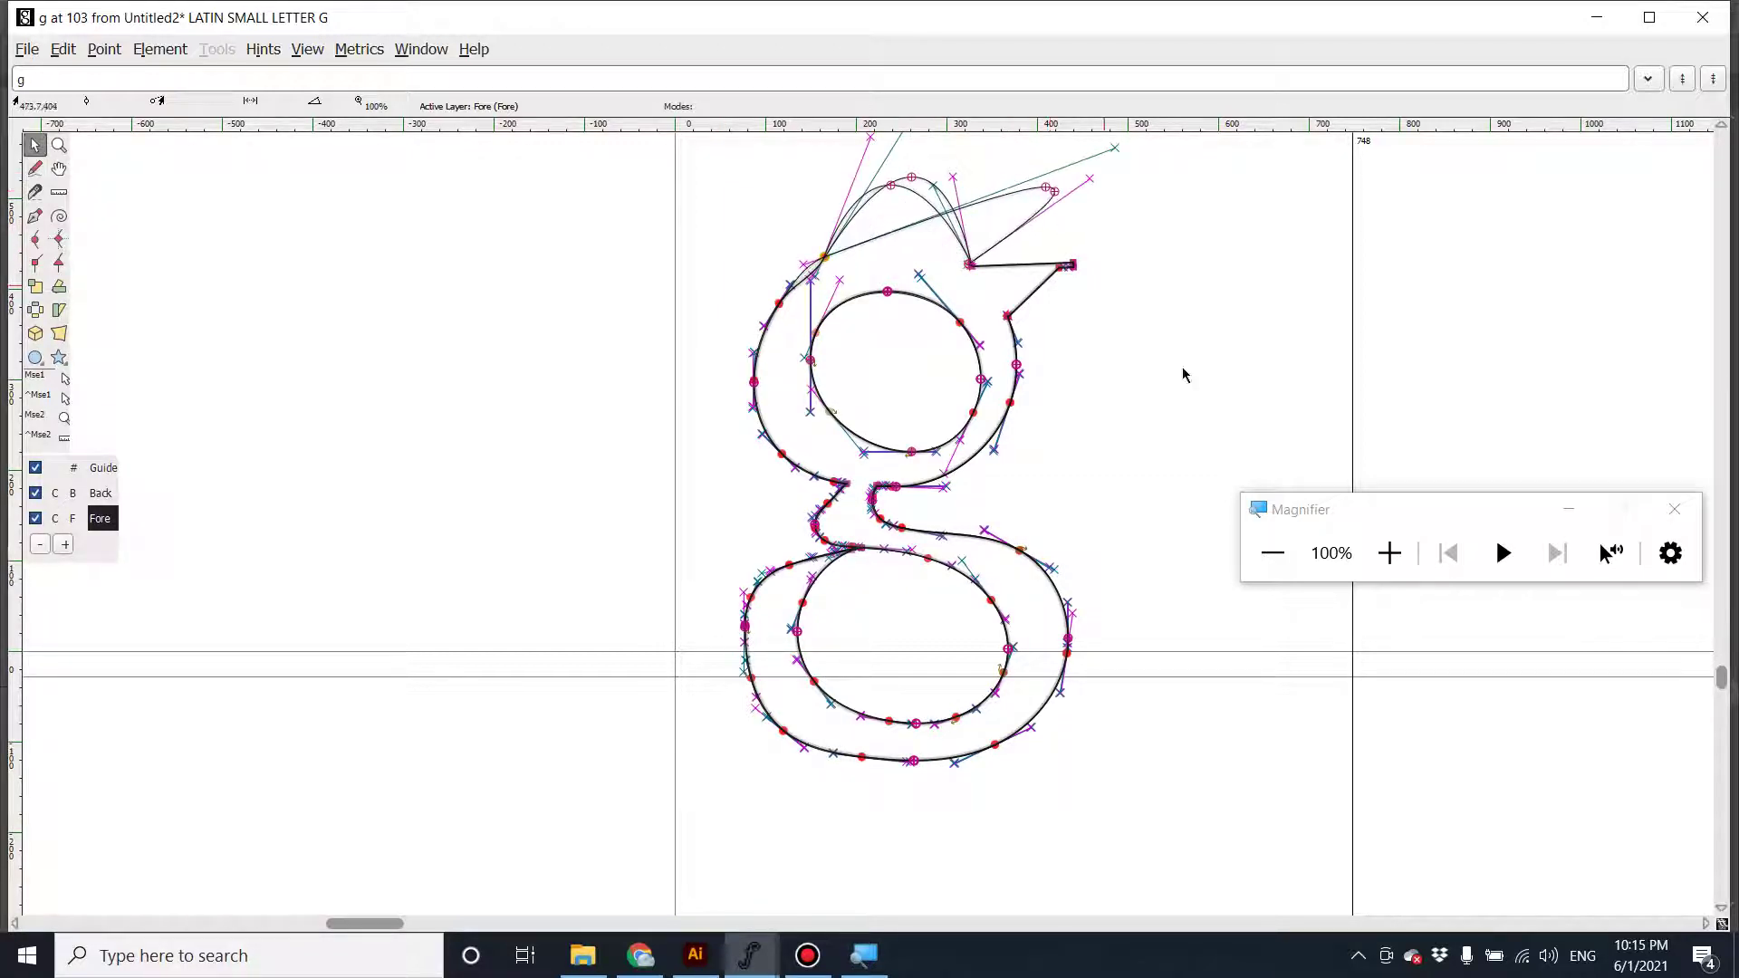
key(ctrl+z)
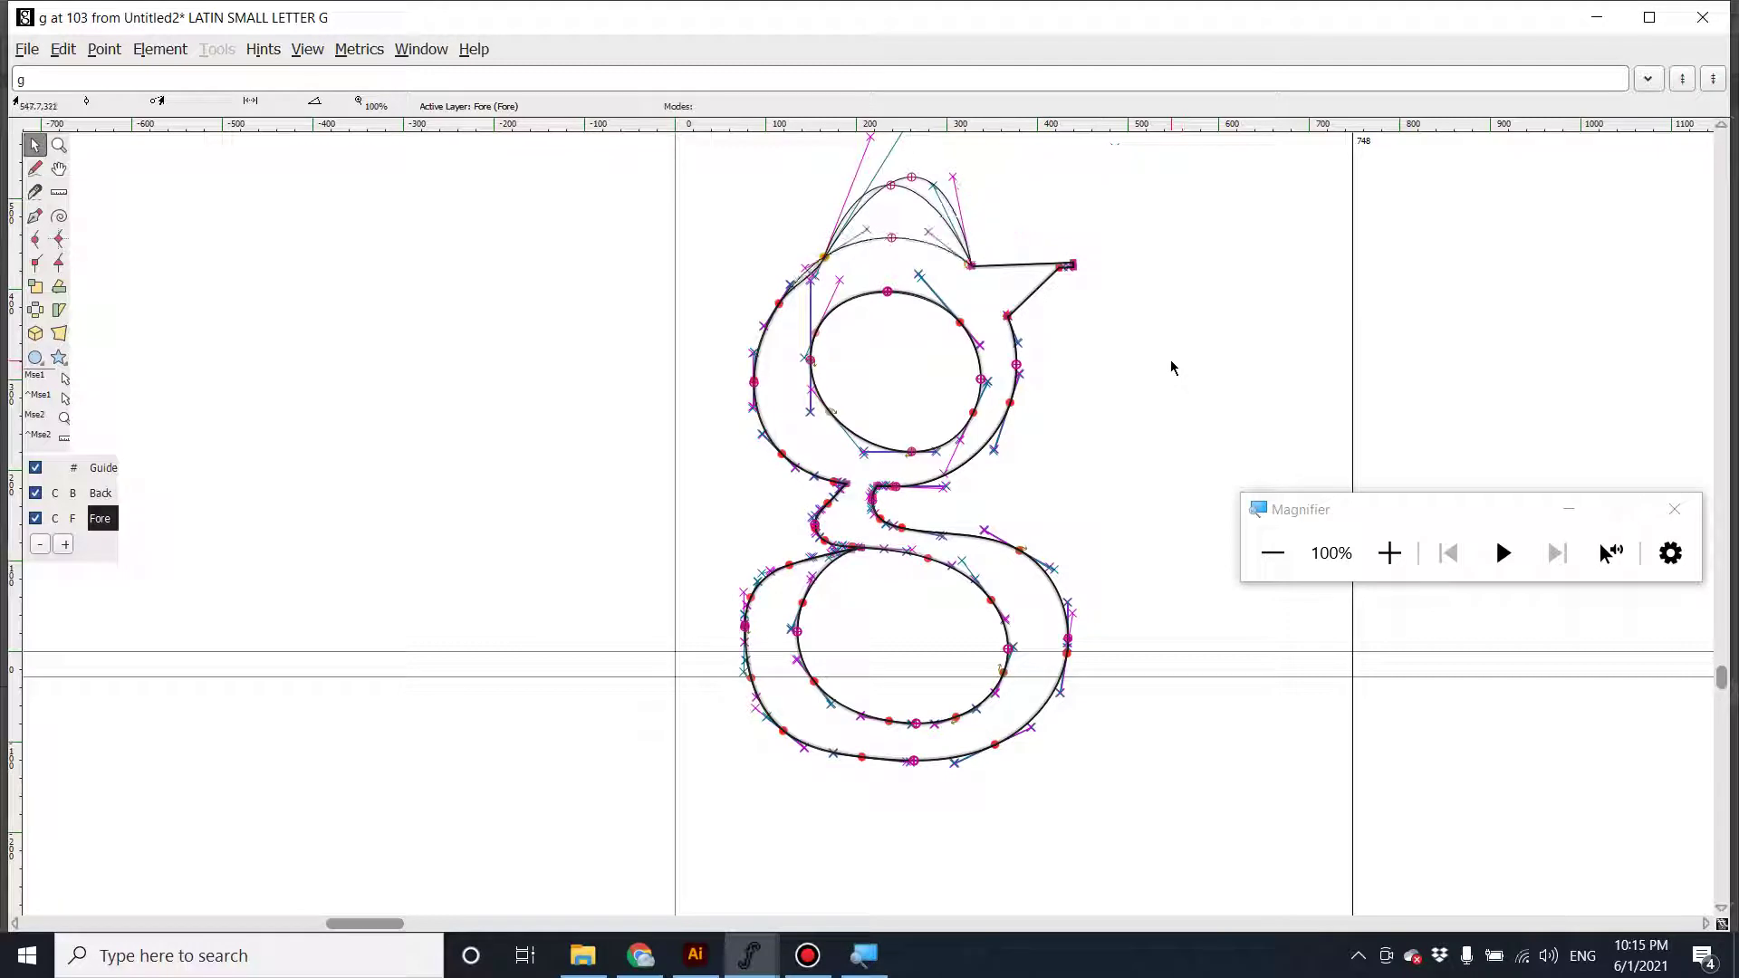
key(ctrl+z)
key(ctrl+z)
drag(871, 204, 934, 266)
click(63, 49)
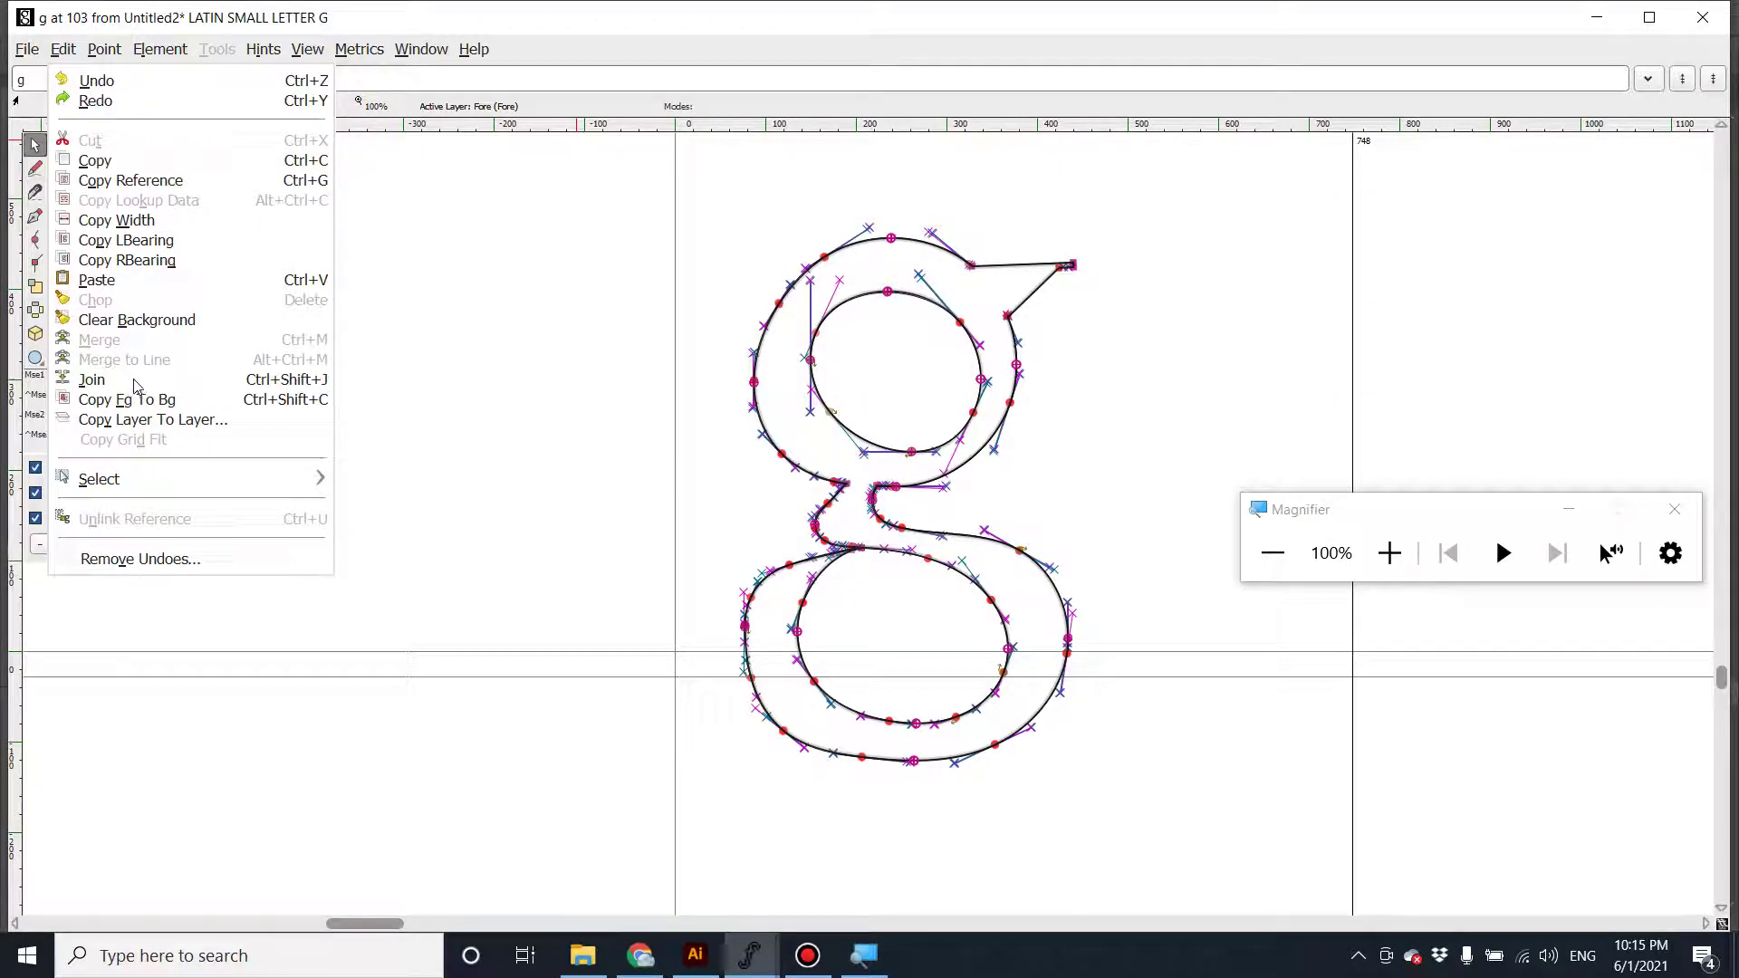
click(901, 213)
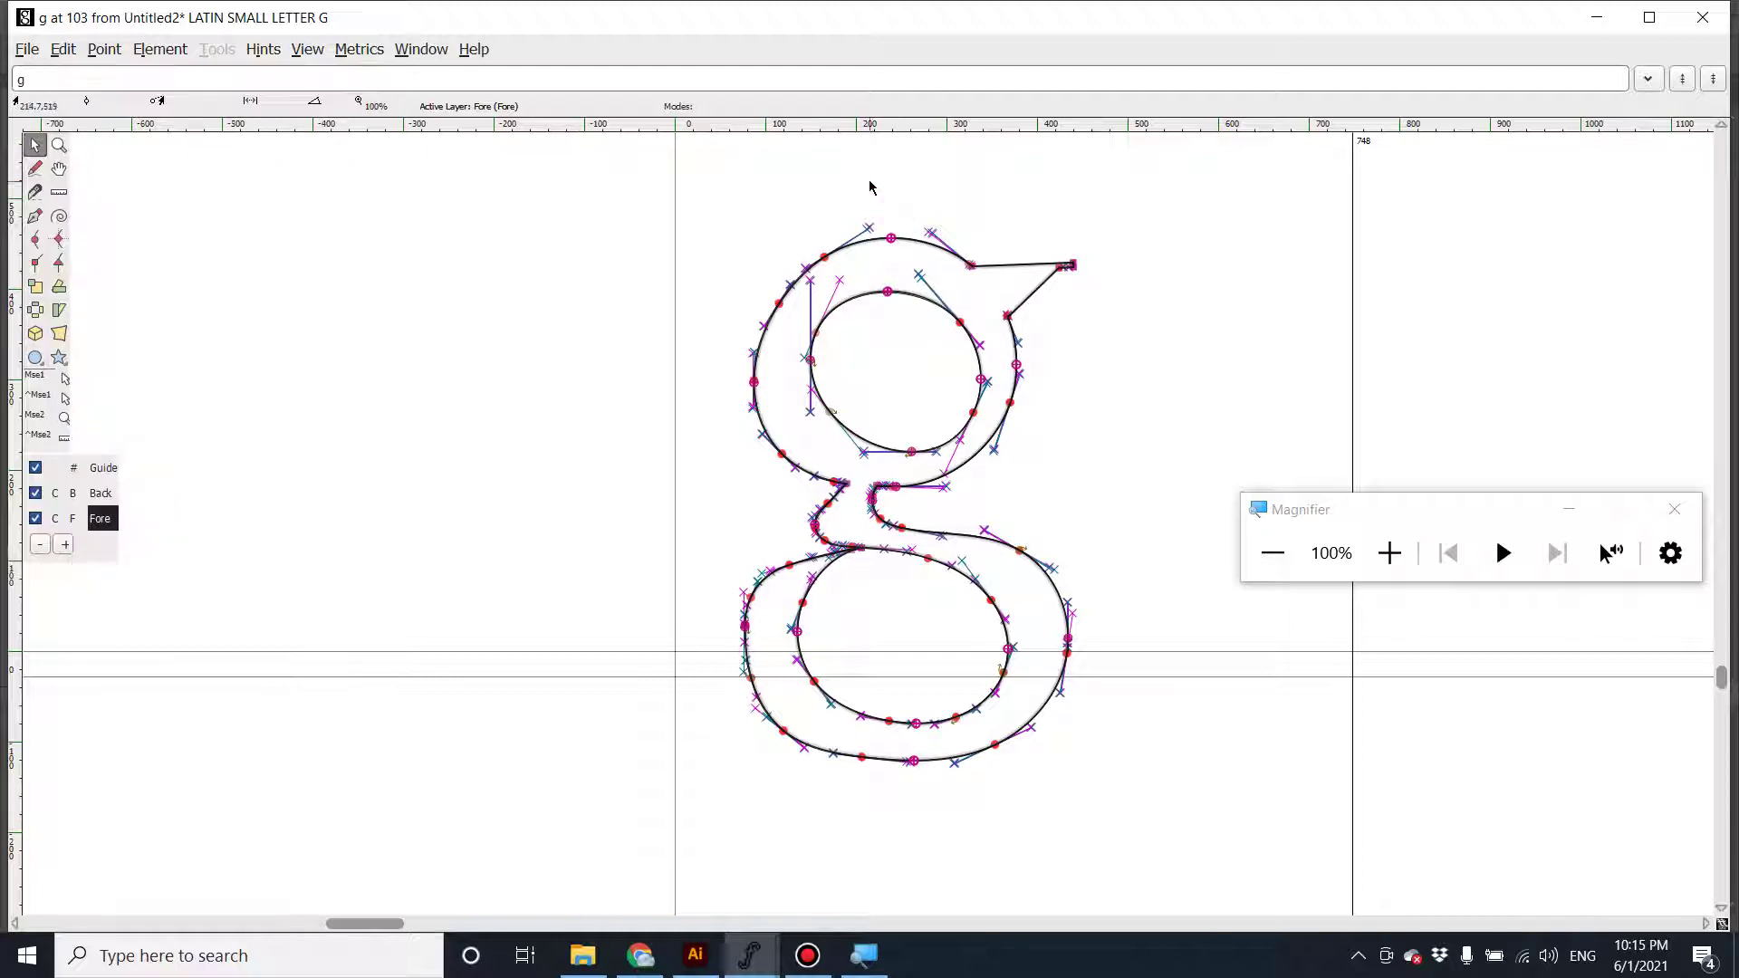
Reselect the g's top points, try raising them into a tall hump, then restore the original arc.
drag(869, 182, 924, 258)
click(102, 51)
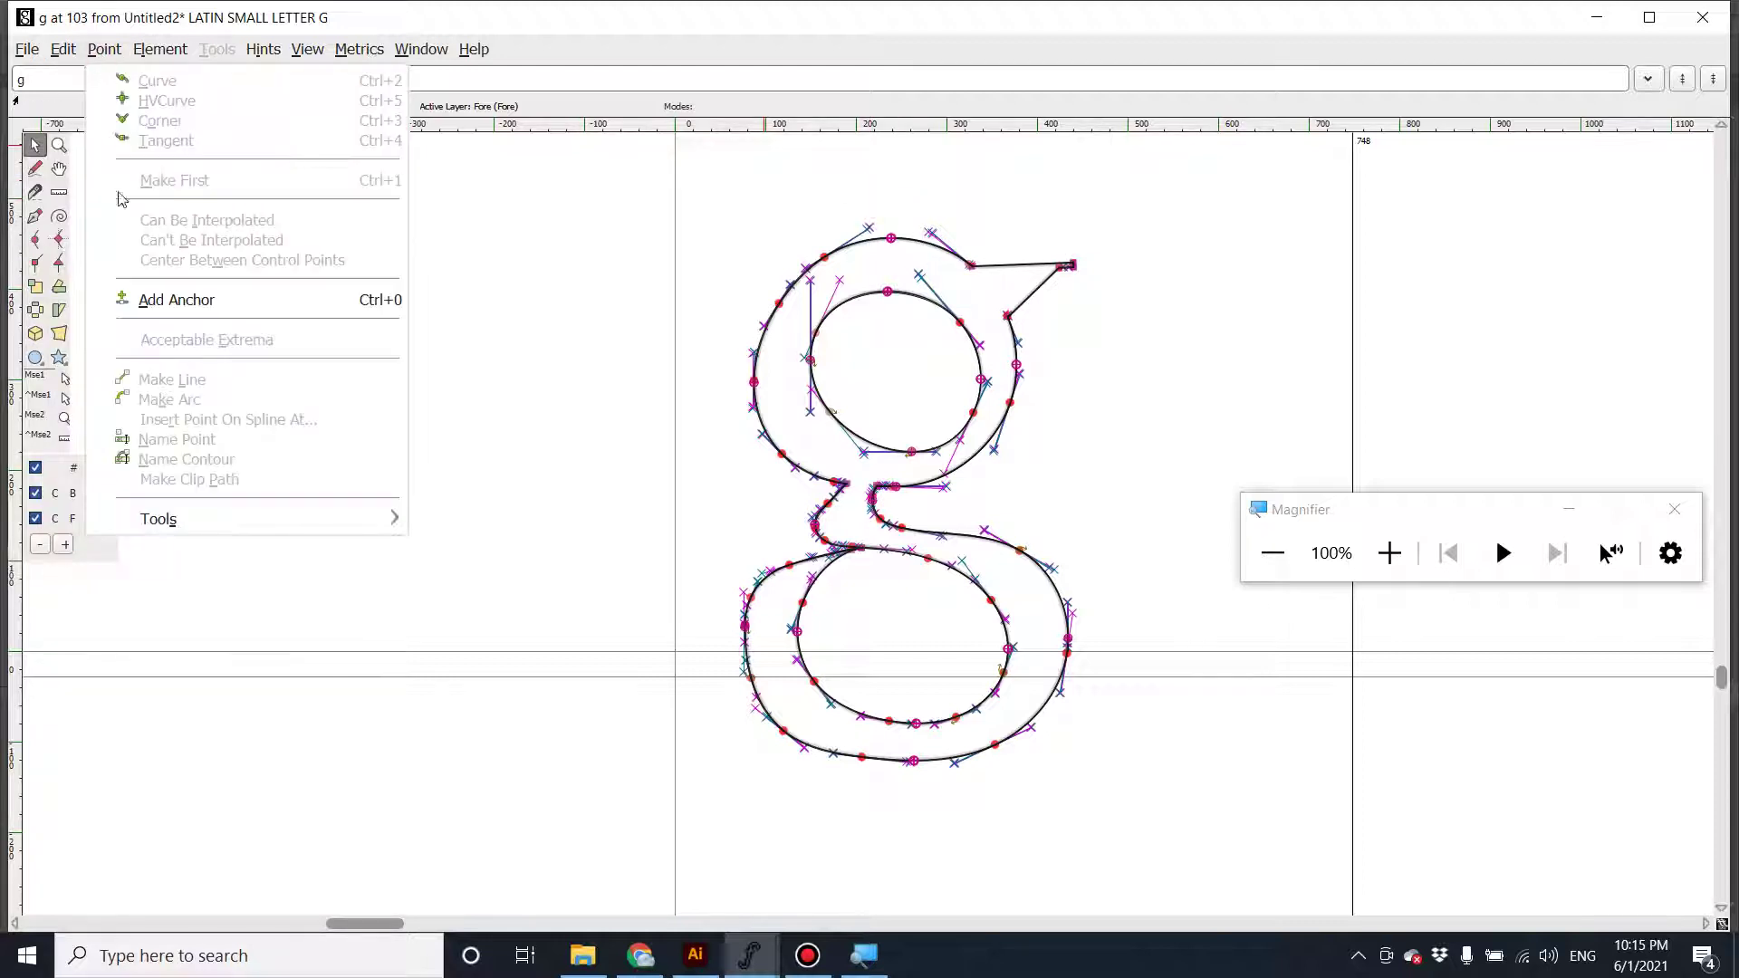
mouse_move(71, 52)
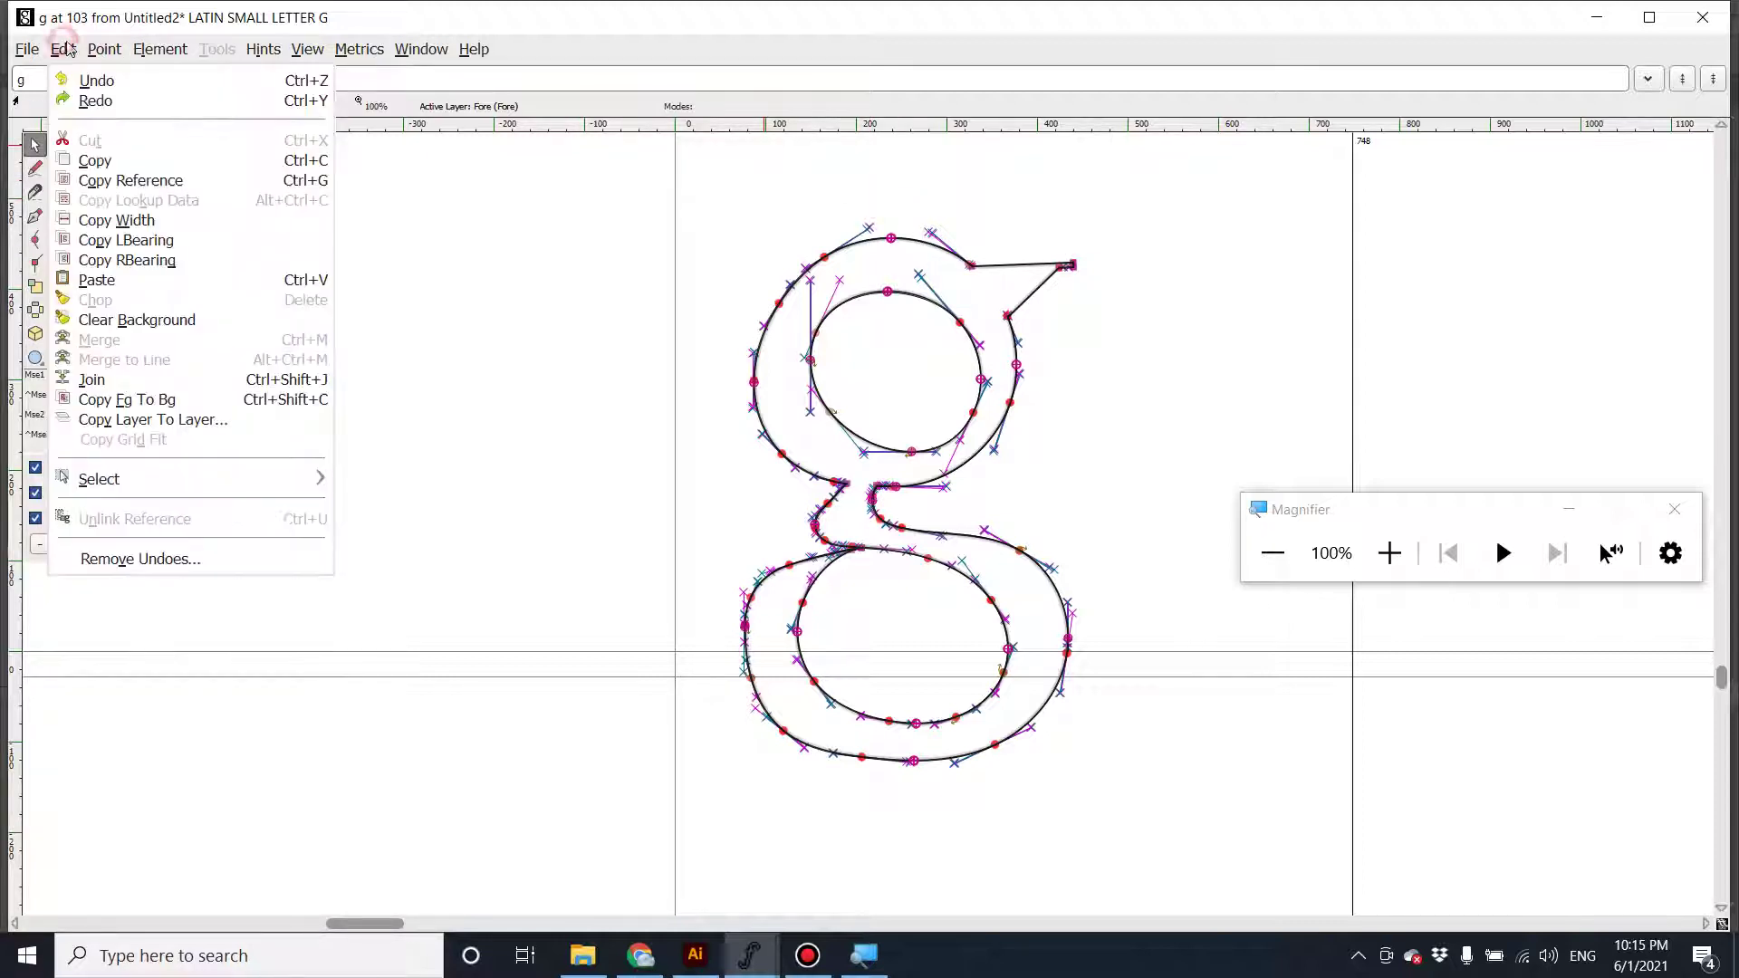
click(136, 381)
drag(893, 239, 890, 176)
key(ctrl+z)
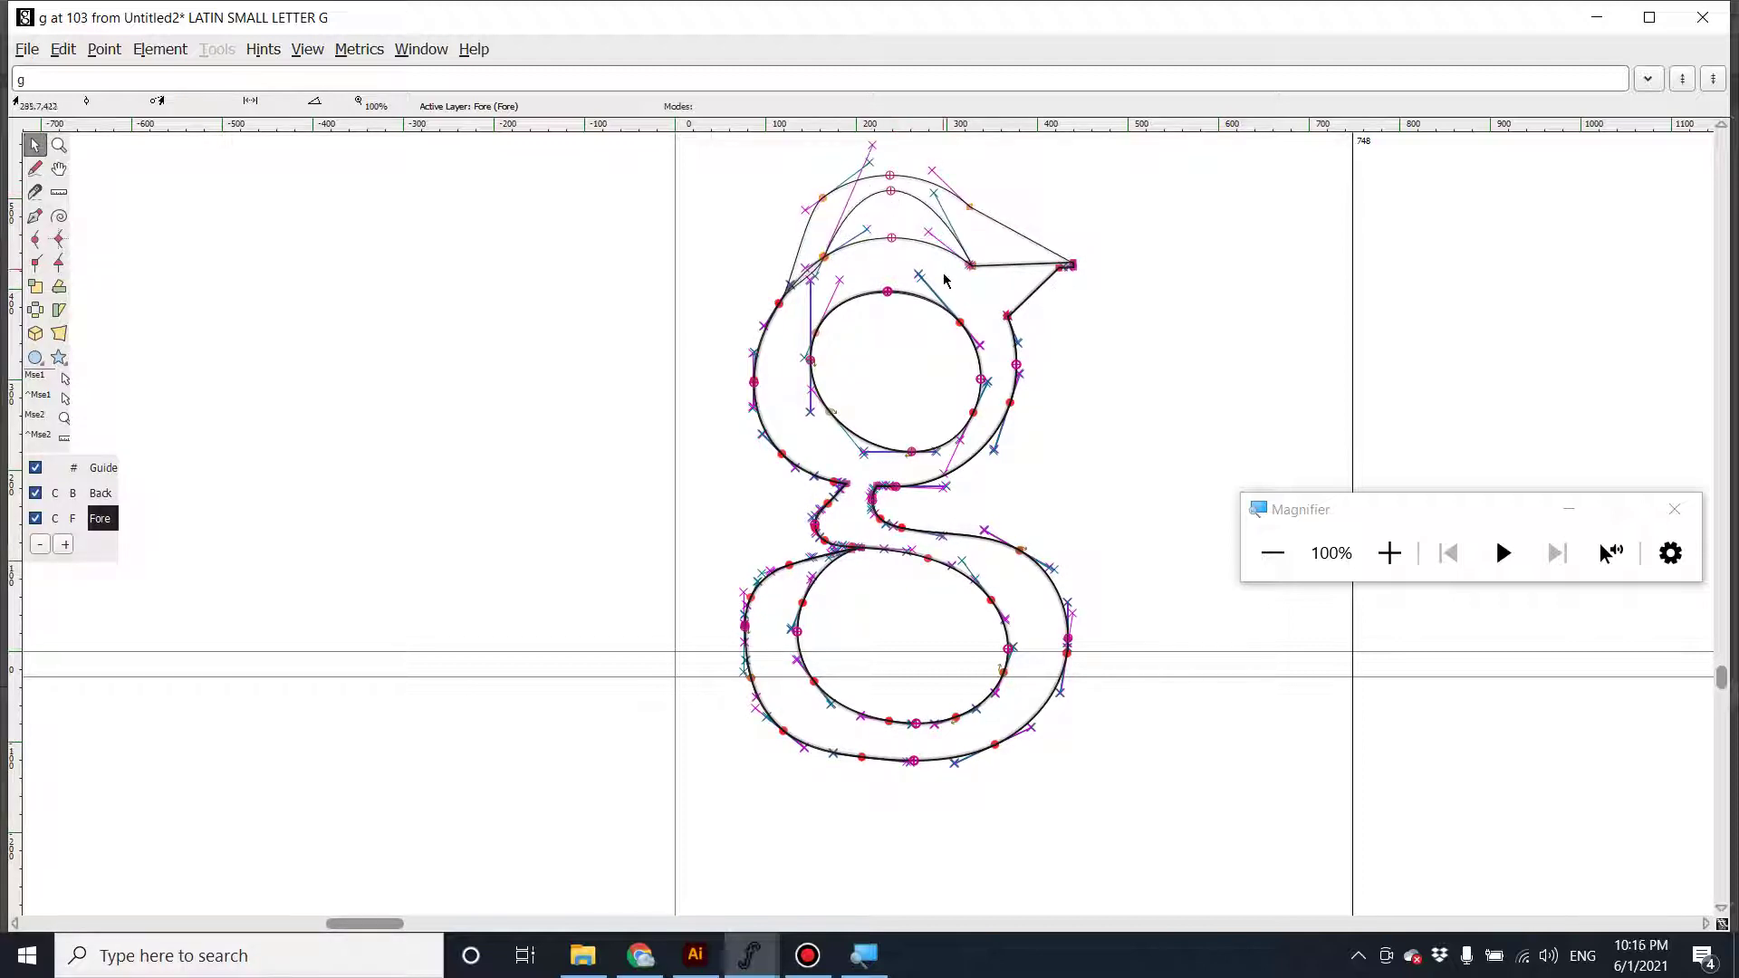
key(ctrl+z)
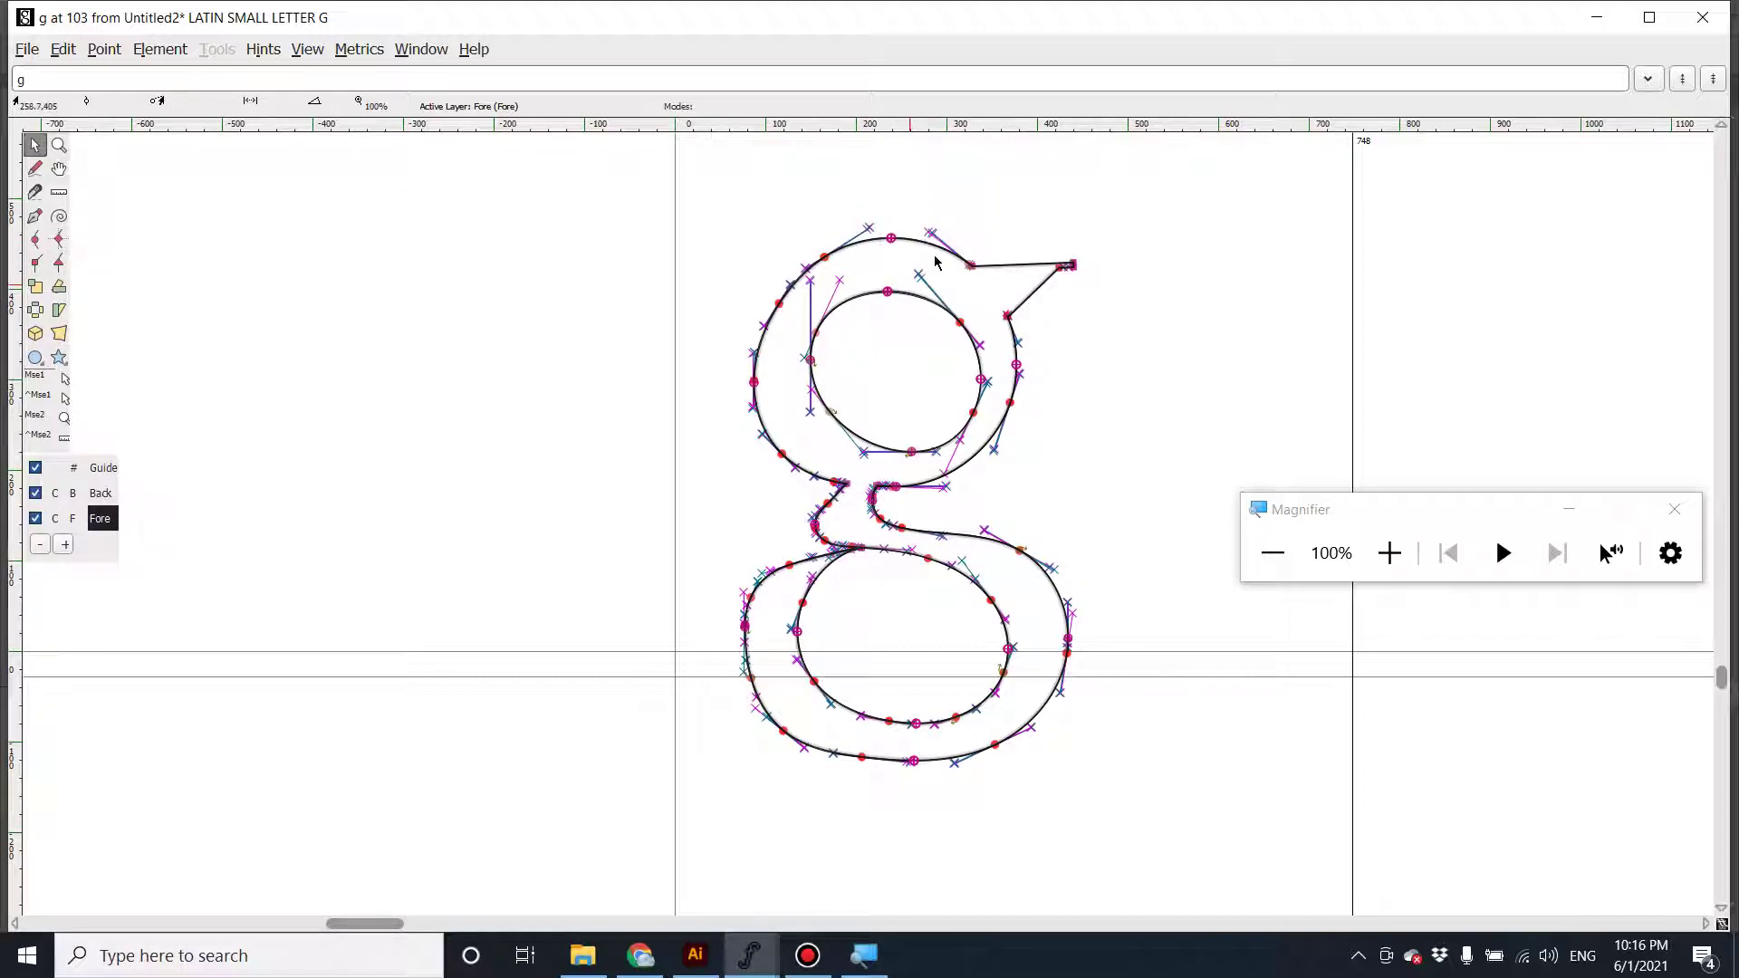
Pull a handle from the ear's corner point, then select the entire g outline and cut it away.
click(69, 51)
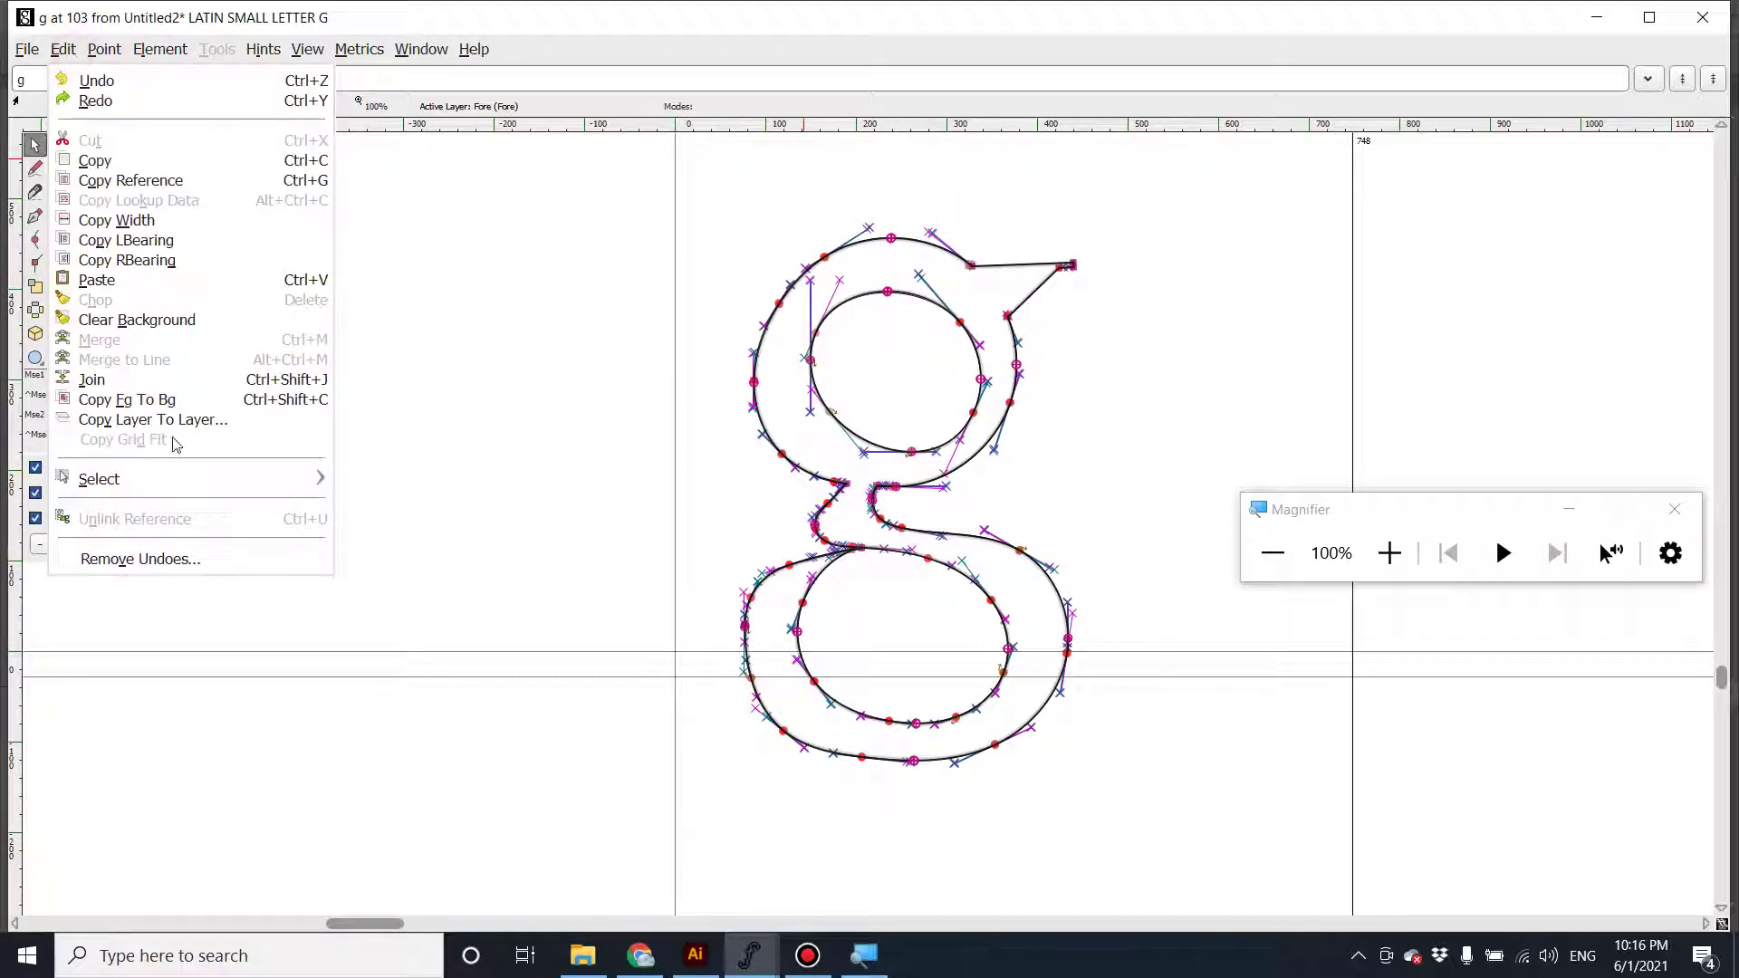
click(122, 321)
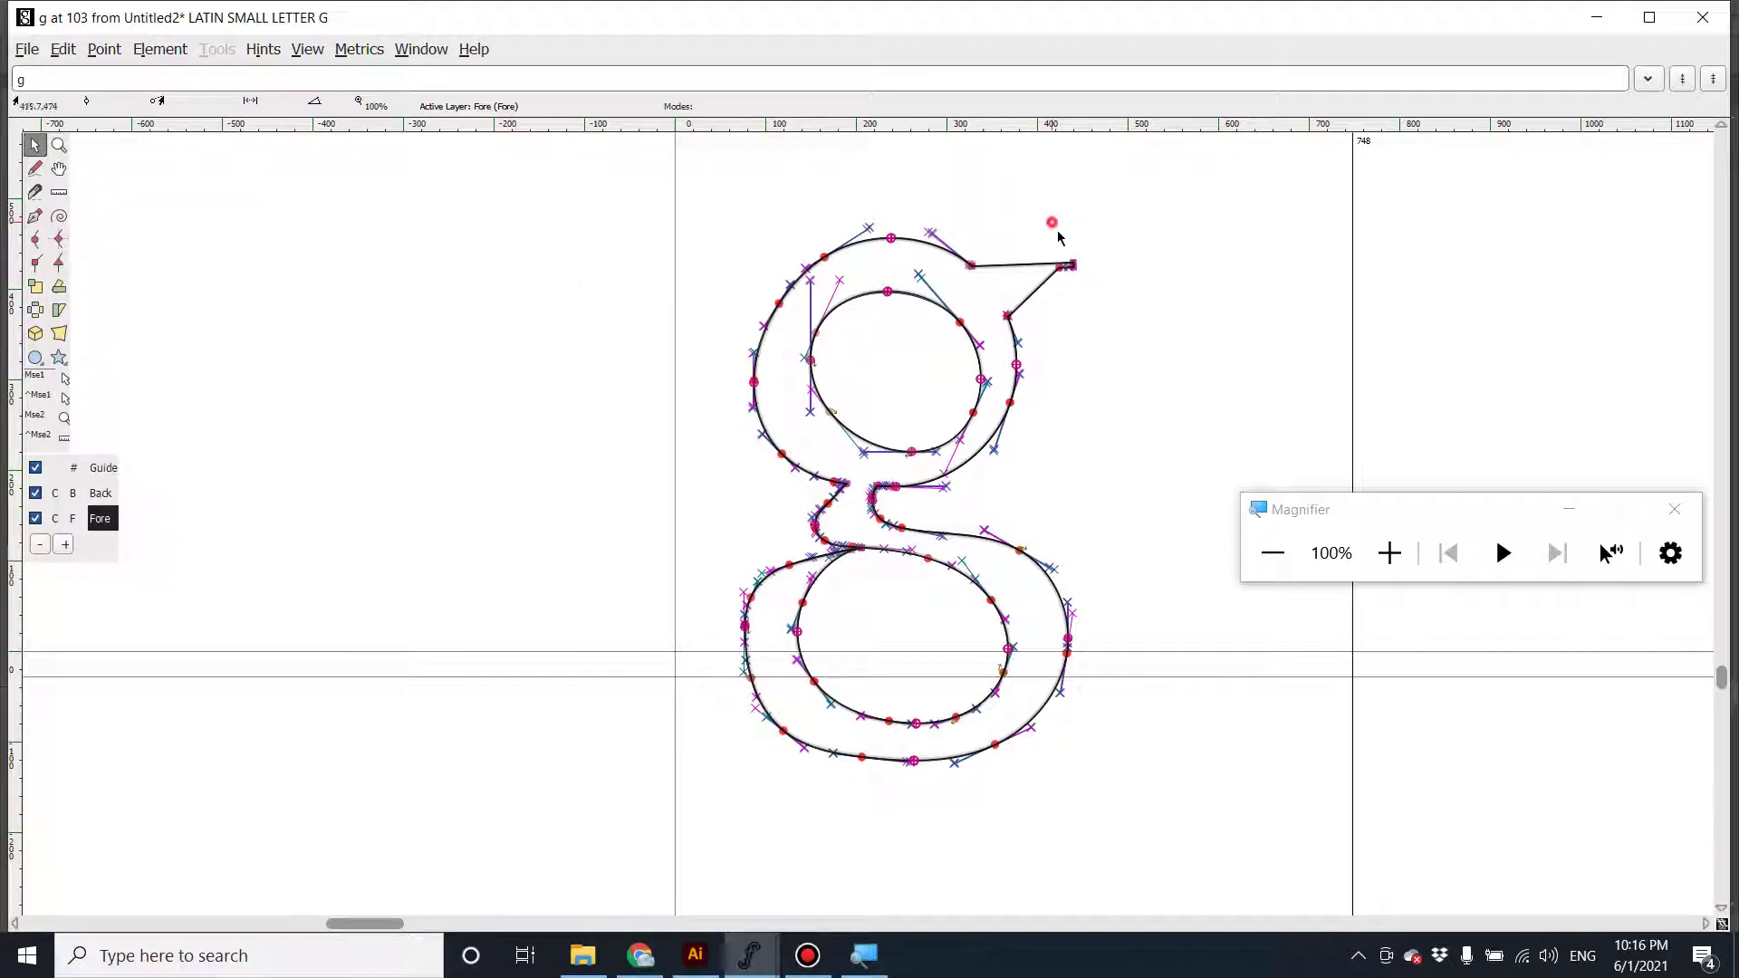
drag(1034, 207, 1119, 327)
drag(1059, 268, 1093, 364)
drag(601, 175, 1175, 804)
key(ctrl+x)
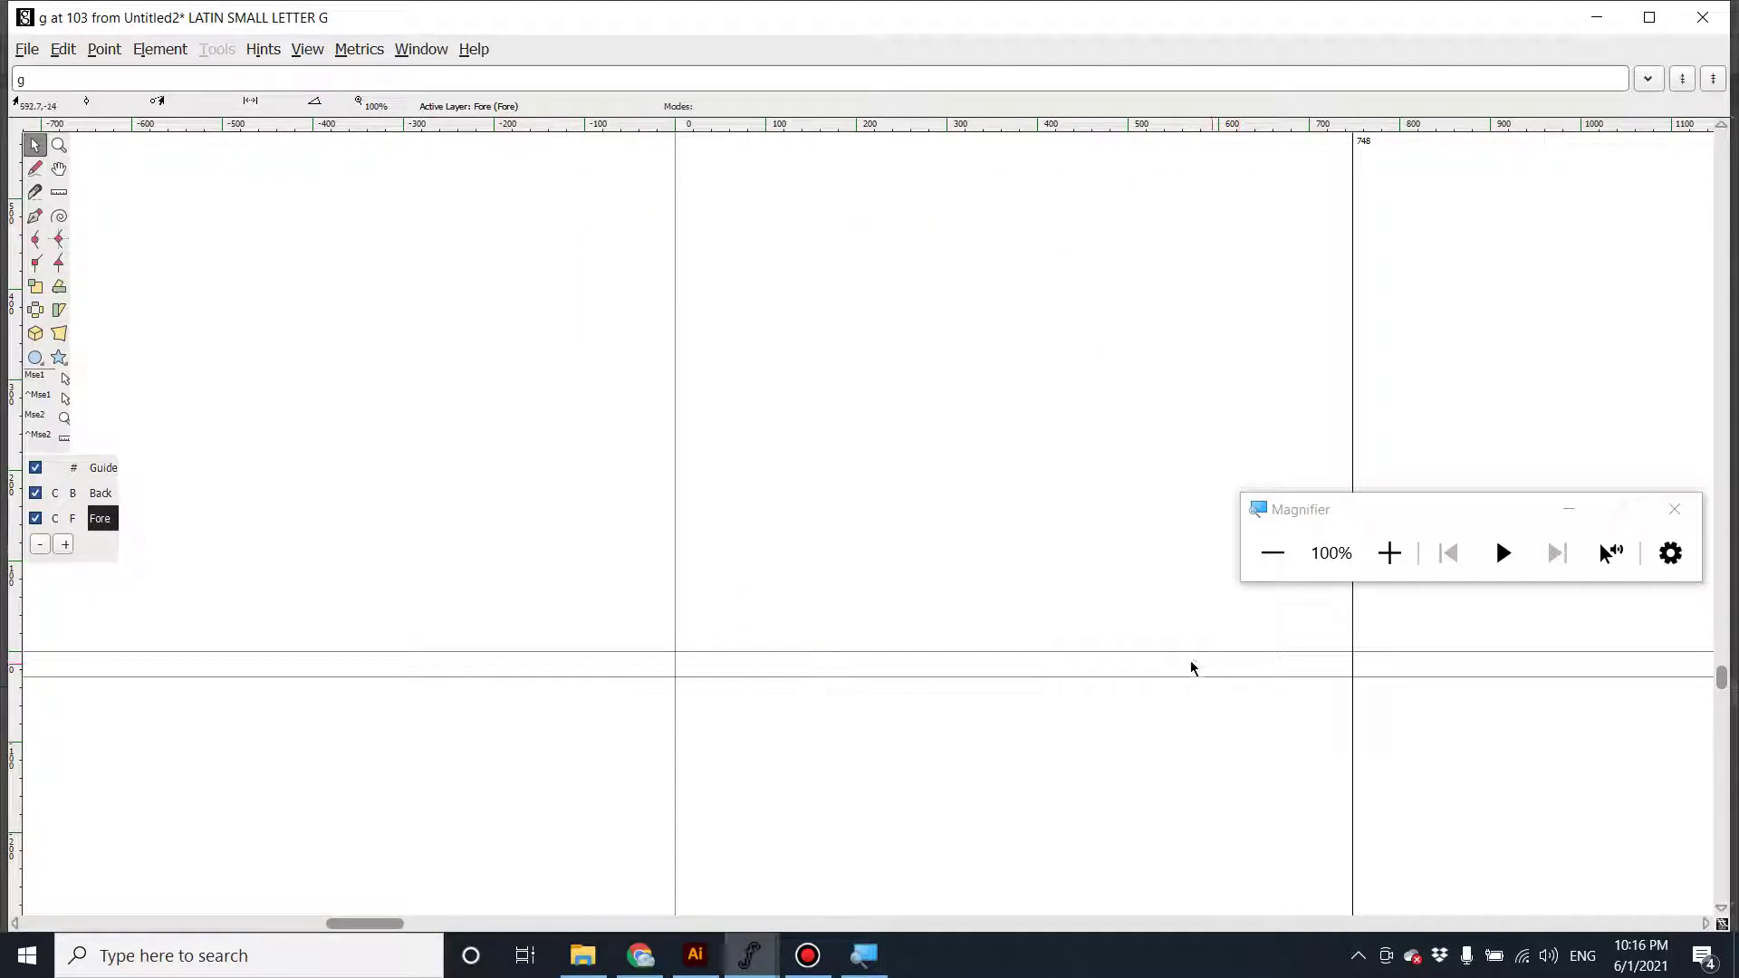
In Illustrator, zoom and pan to the g artboard and select the g with Direct Selection.
click(695, 955)
click(752, 456)
click(710, 635)
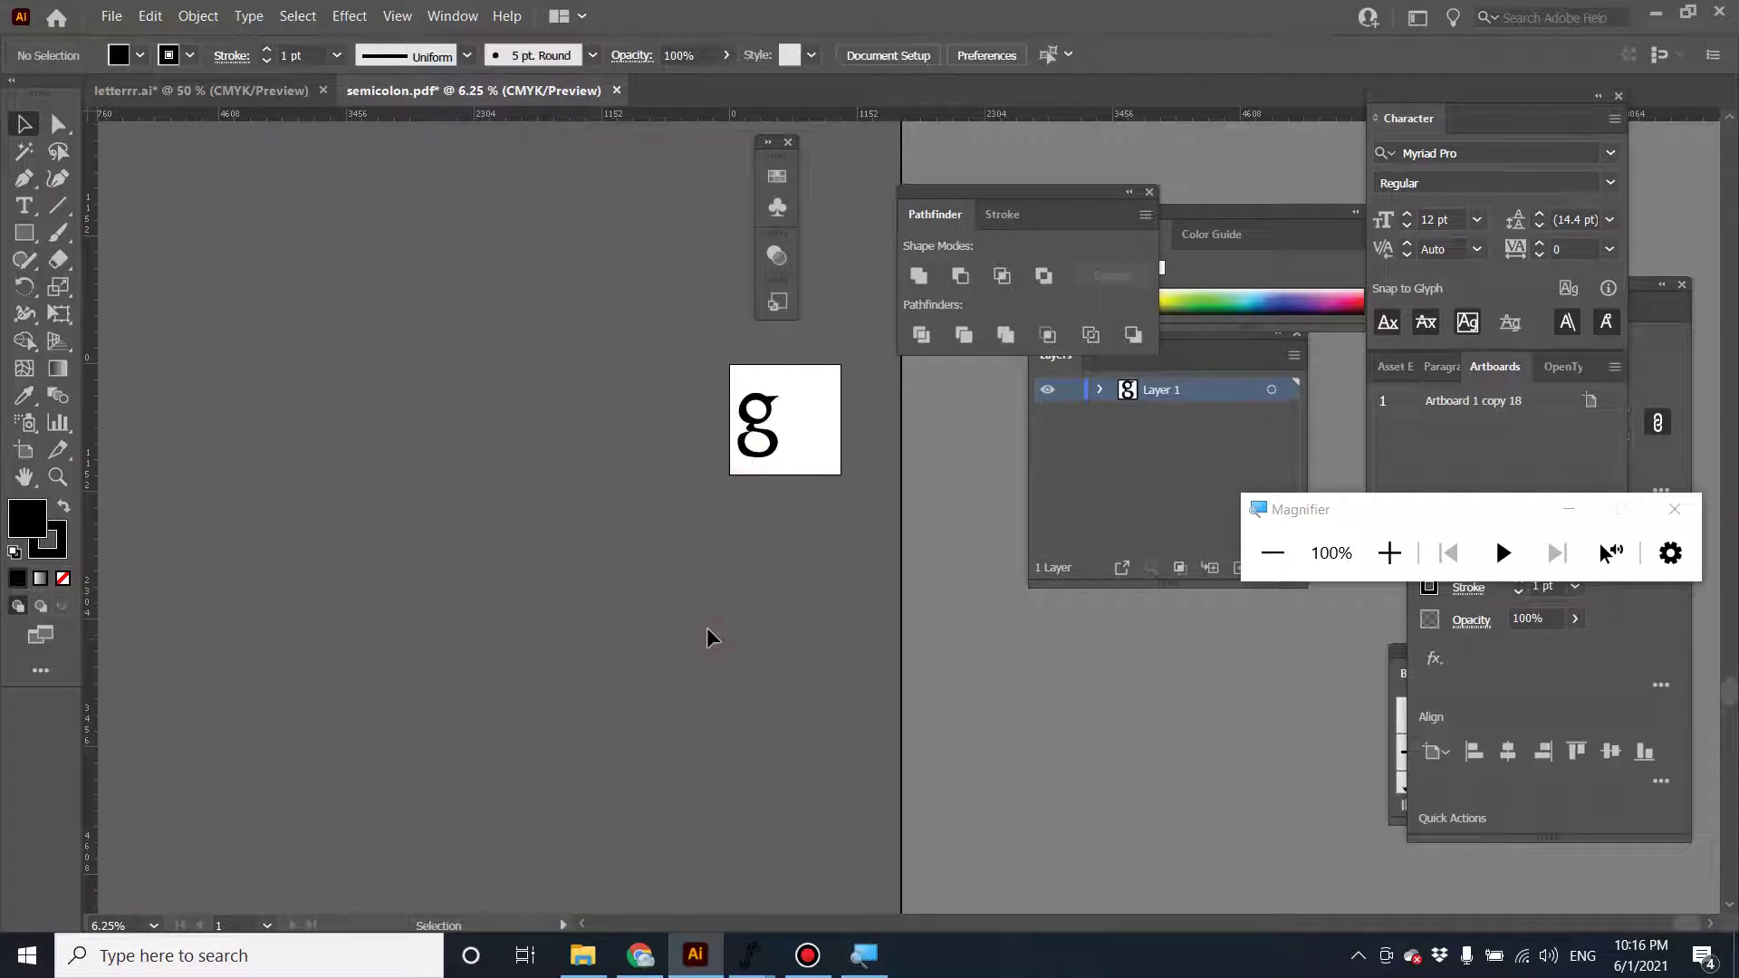
key(ctrl+plus)
key(ctrl+plus)
key(space)
drag(1101, 685, 323, 686)
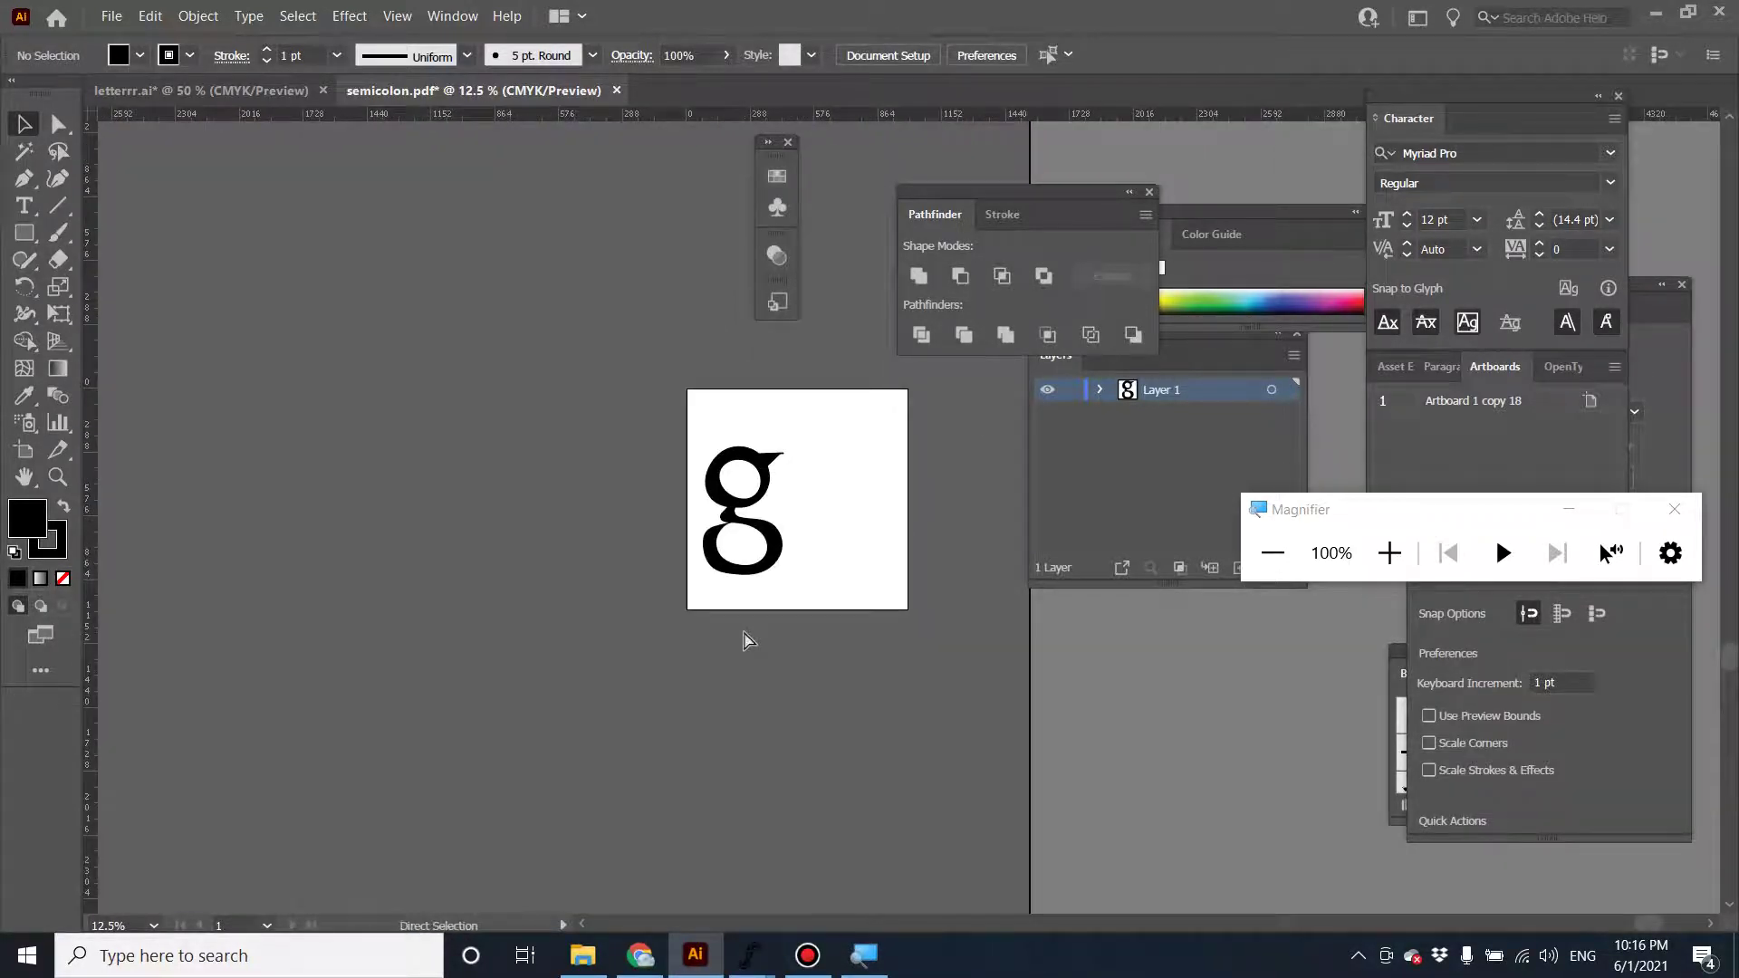
key(ctrl+=)
key(ctrl+=)
key(ctrl+=)
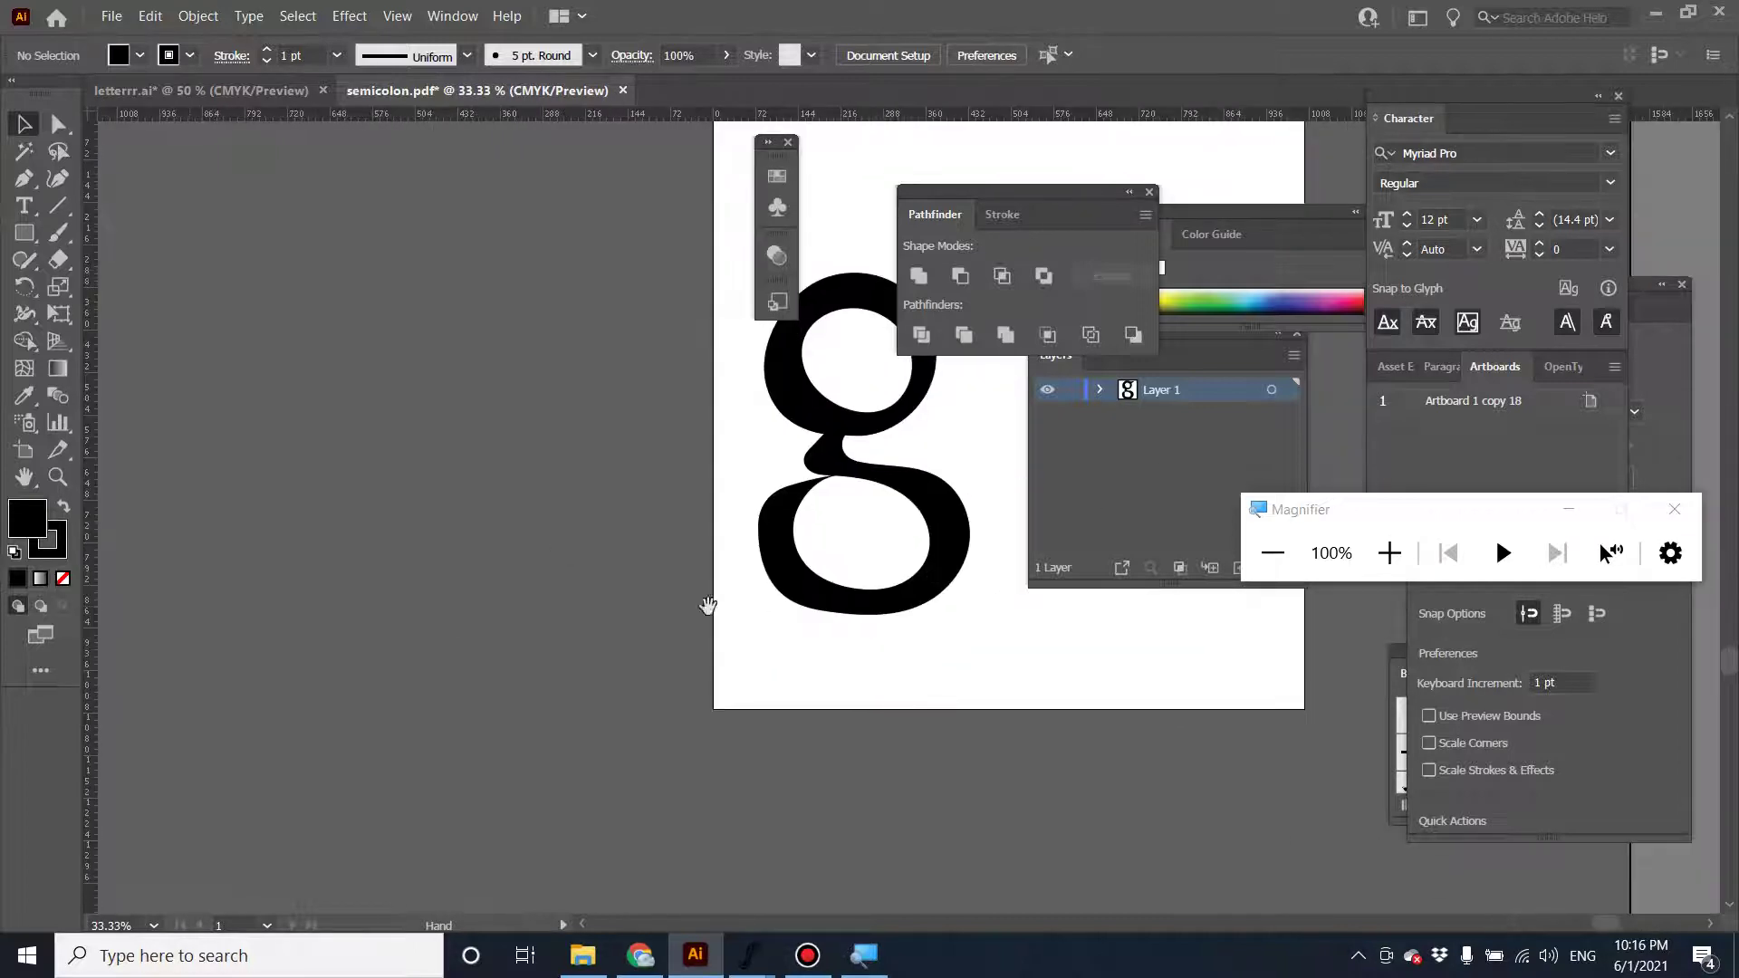
key(a)
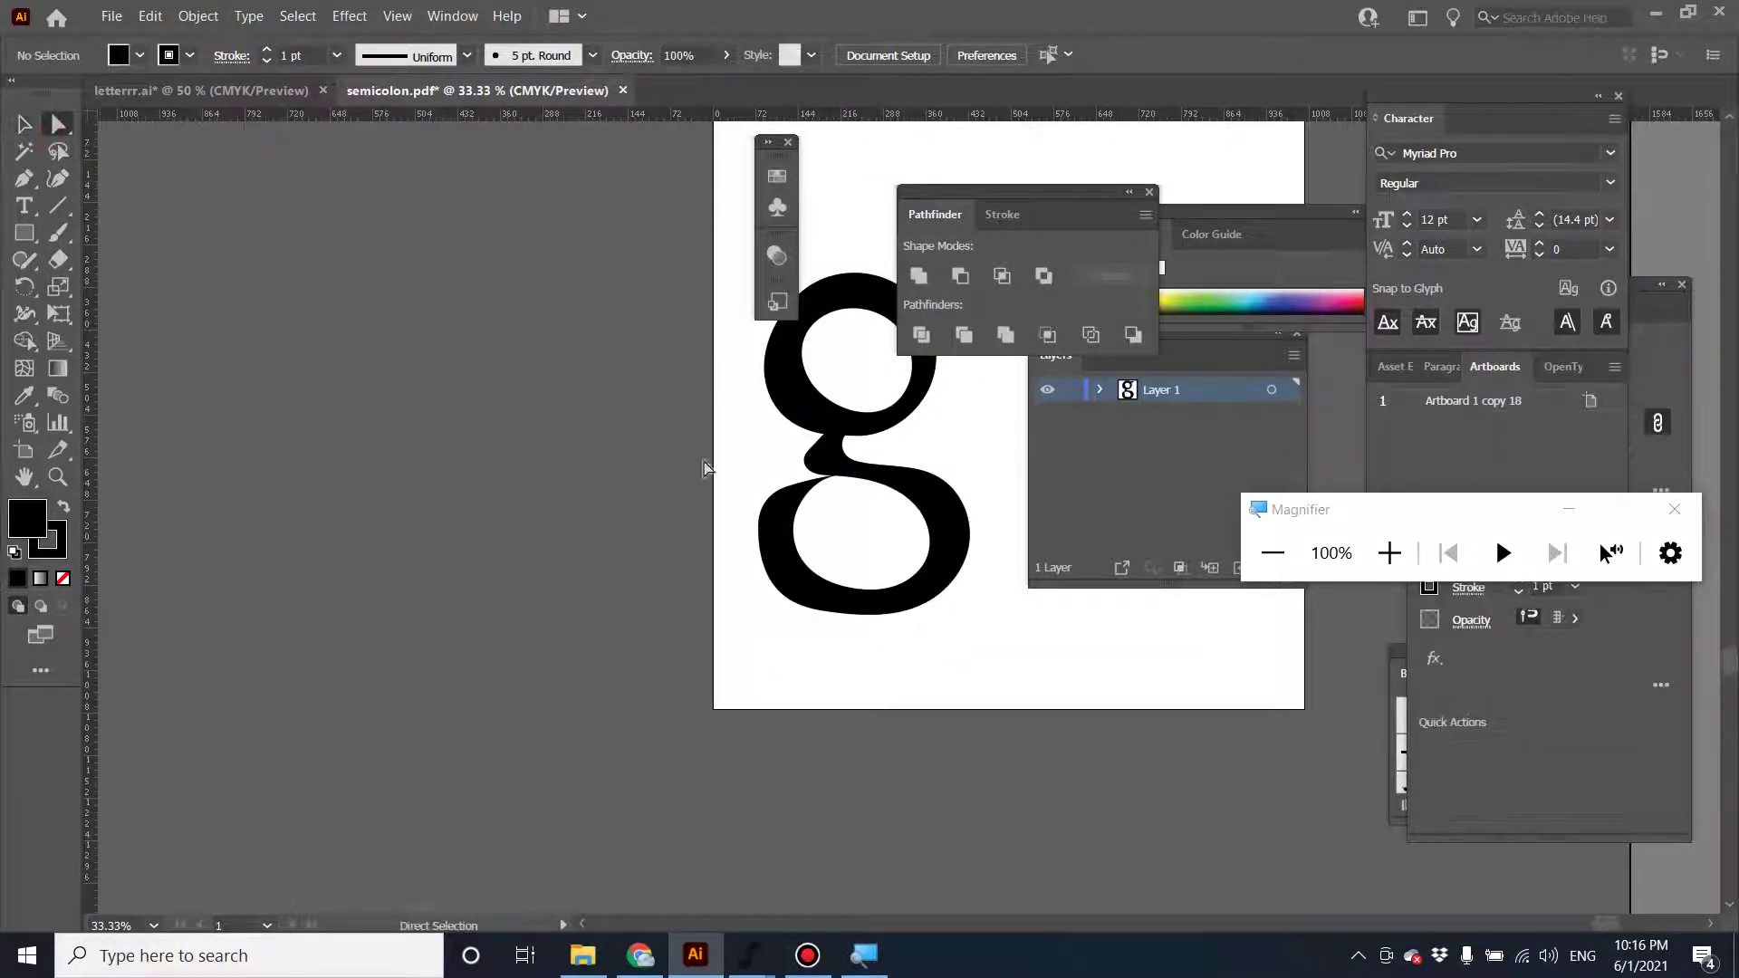
click(937, 493)
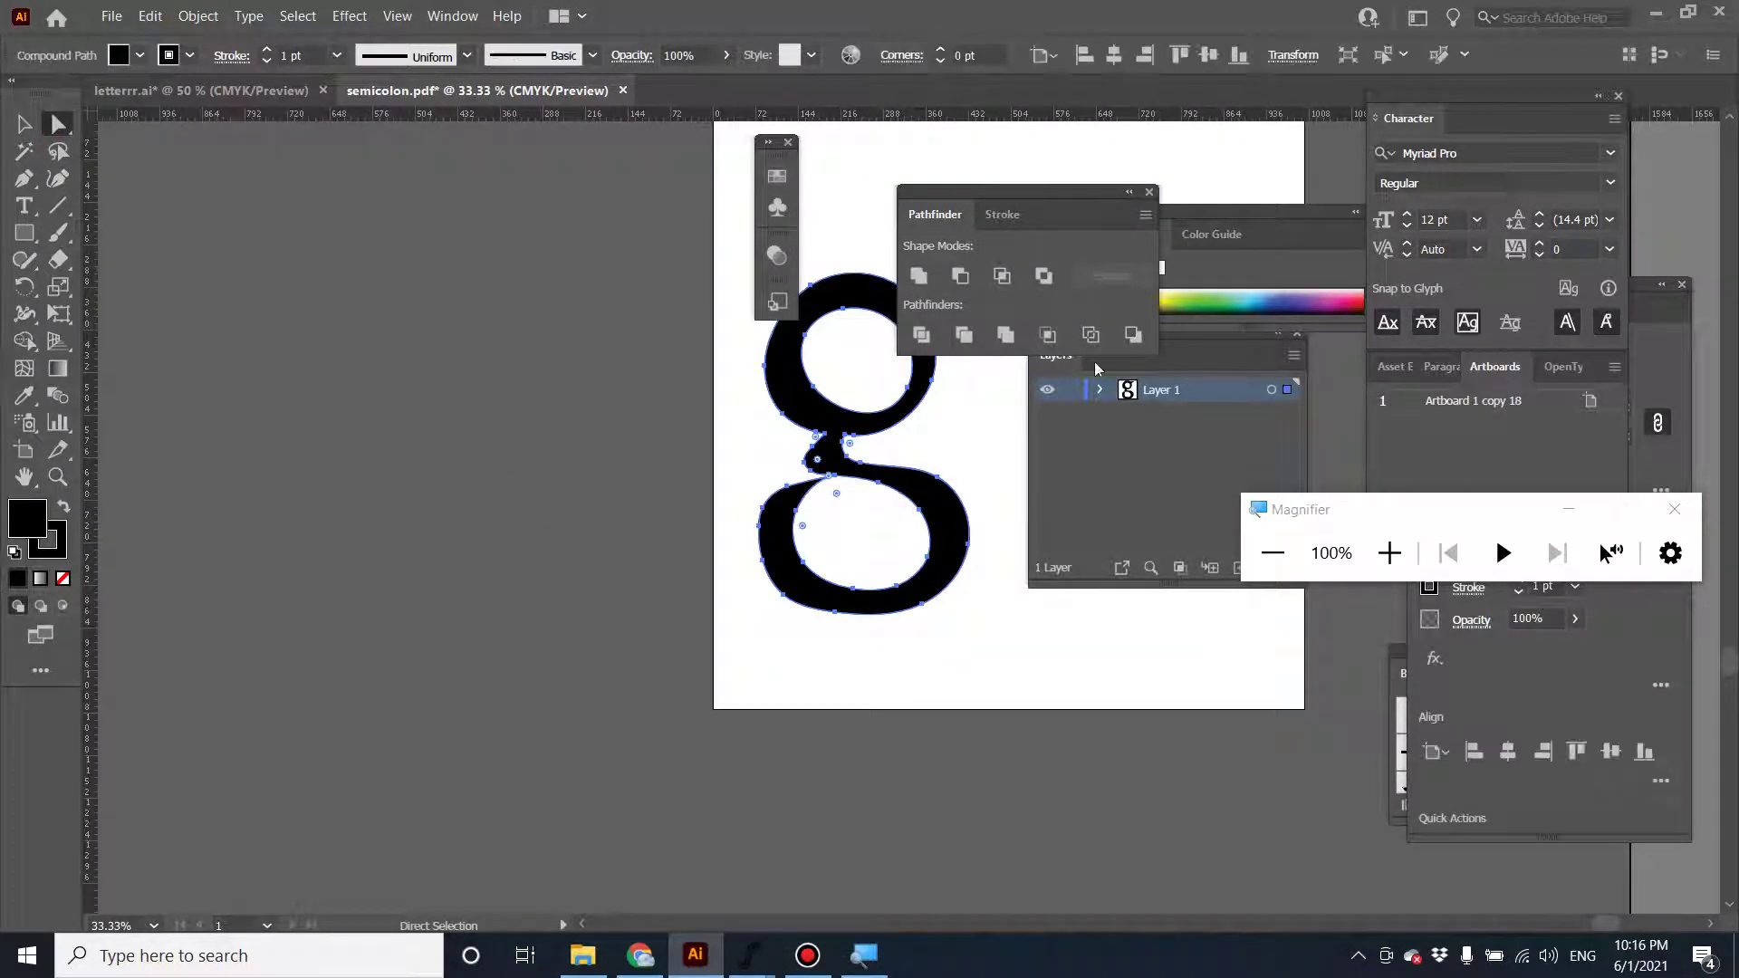
Move the floating Pathfinder and Layers panels off the letter and zoom in closely on the g's bowl.
drag(1058, 186, 1363, 246)
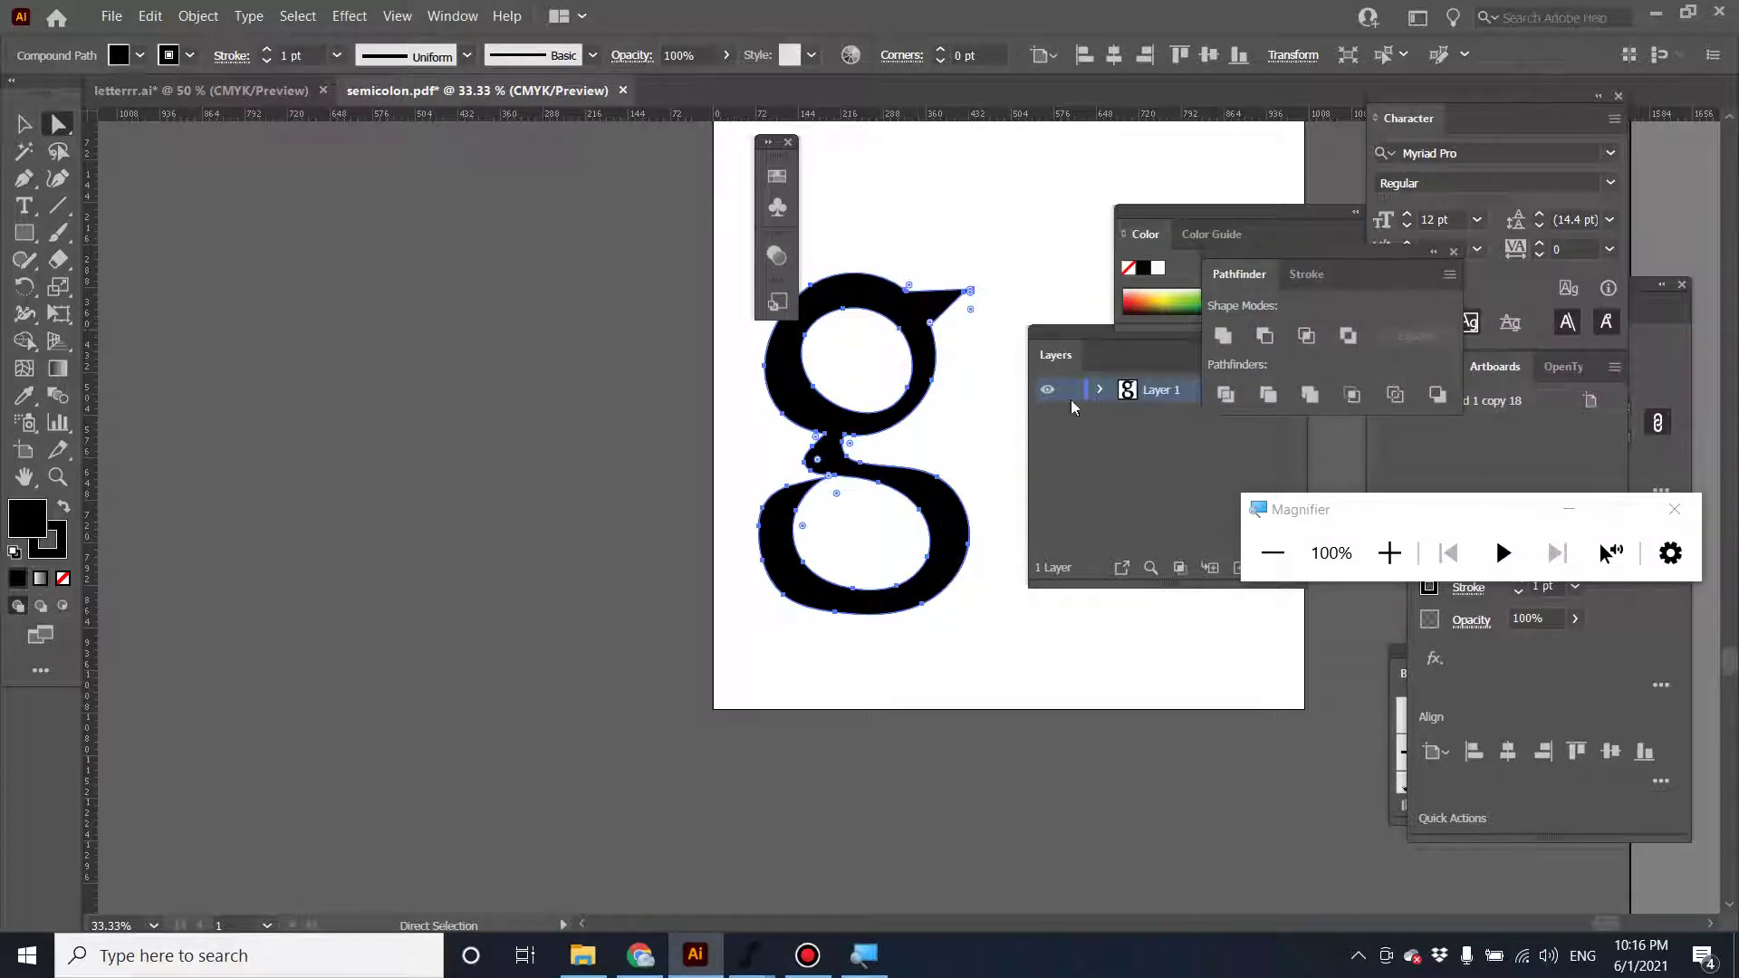
drag(1200, 403, 1225, 421)
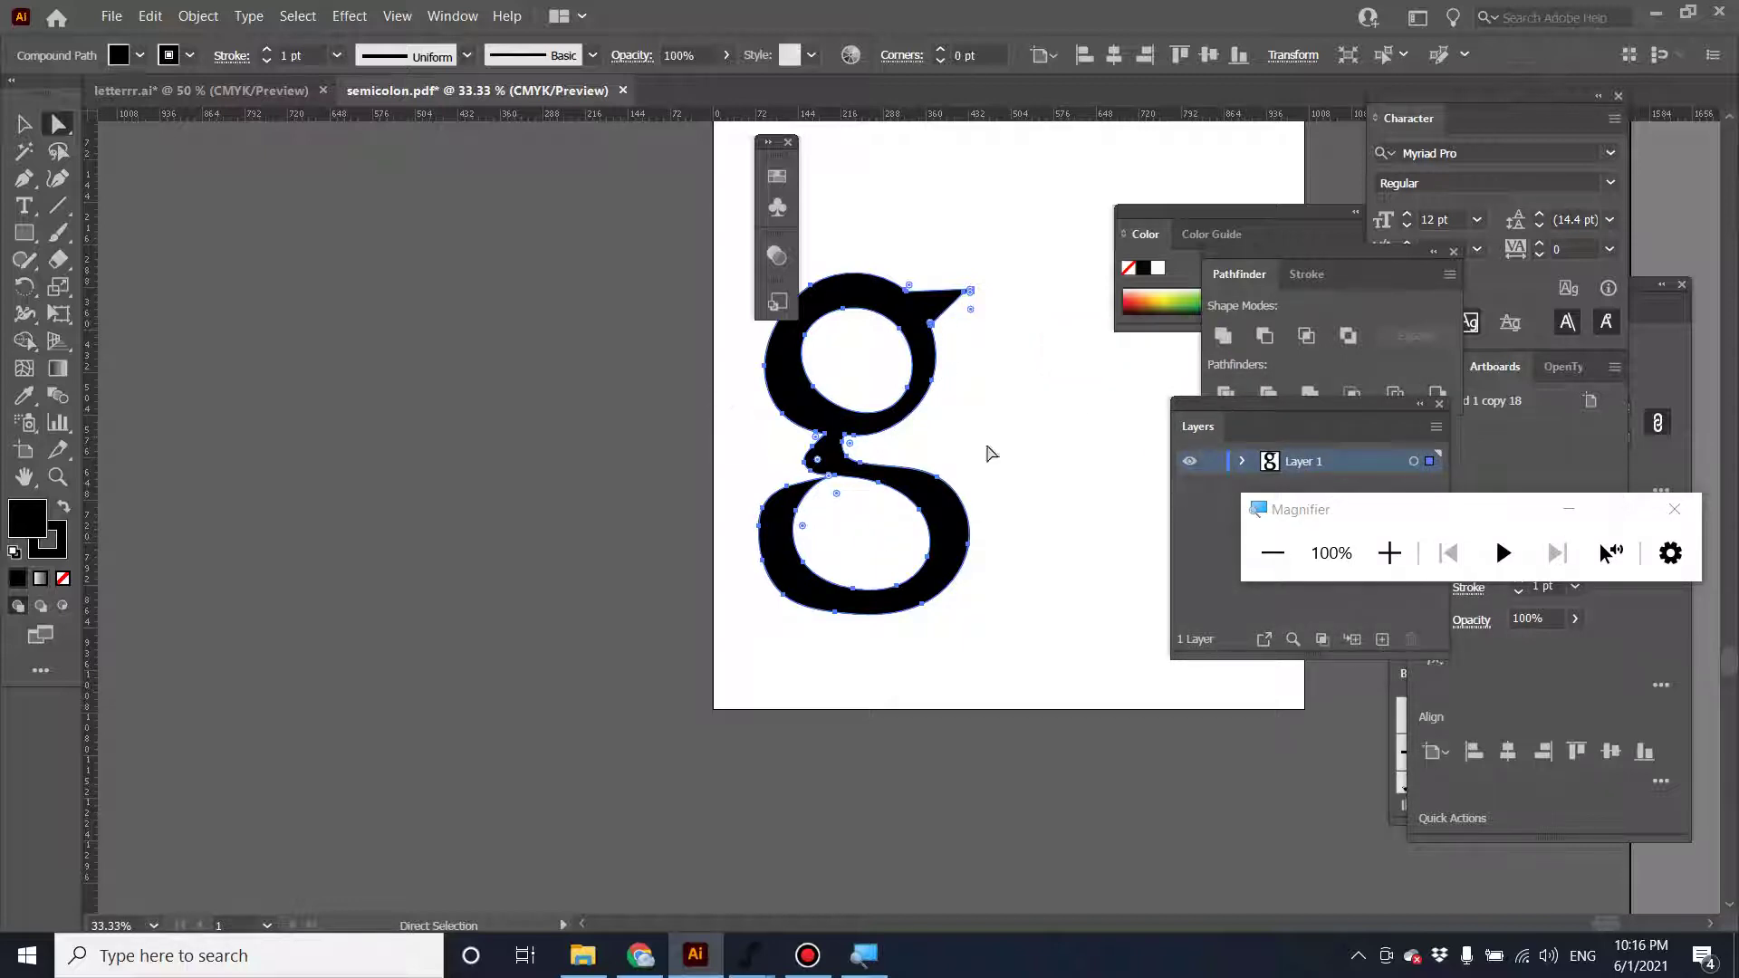
key(v)
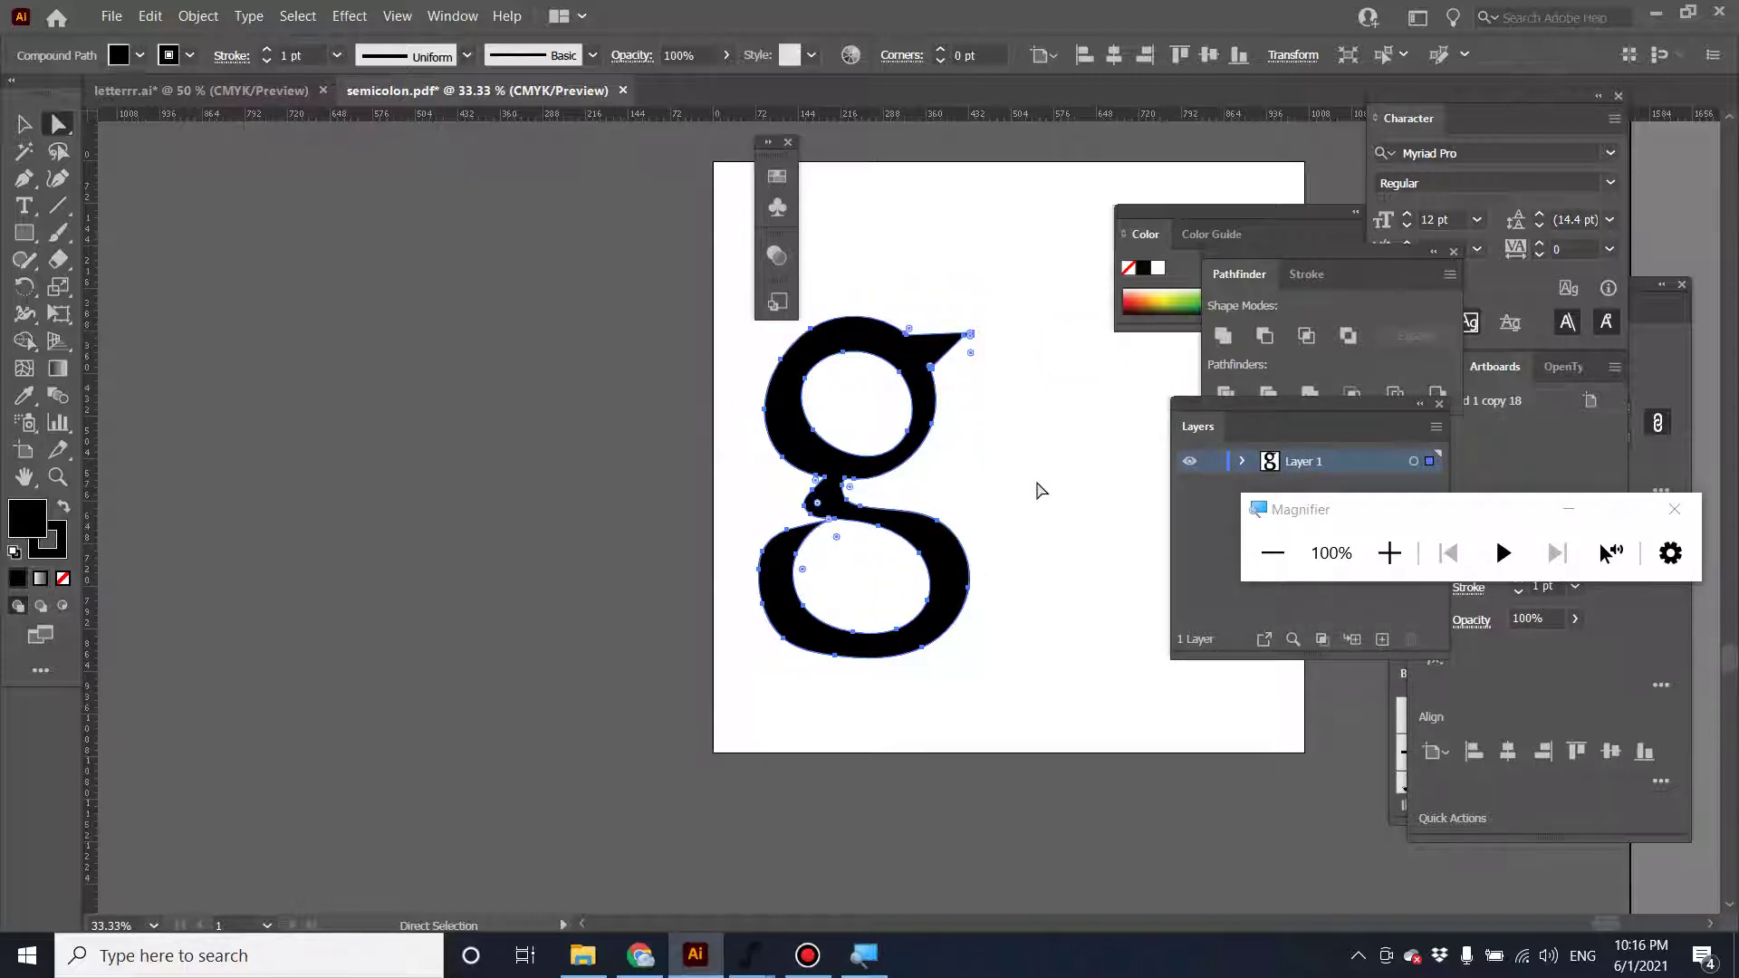
key(ctrl+equal)
key(a)
scroll(942, 489, up, 1)
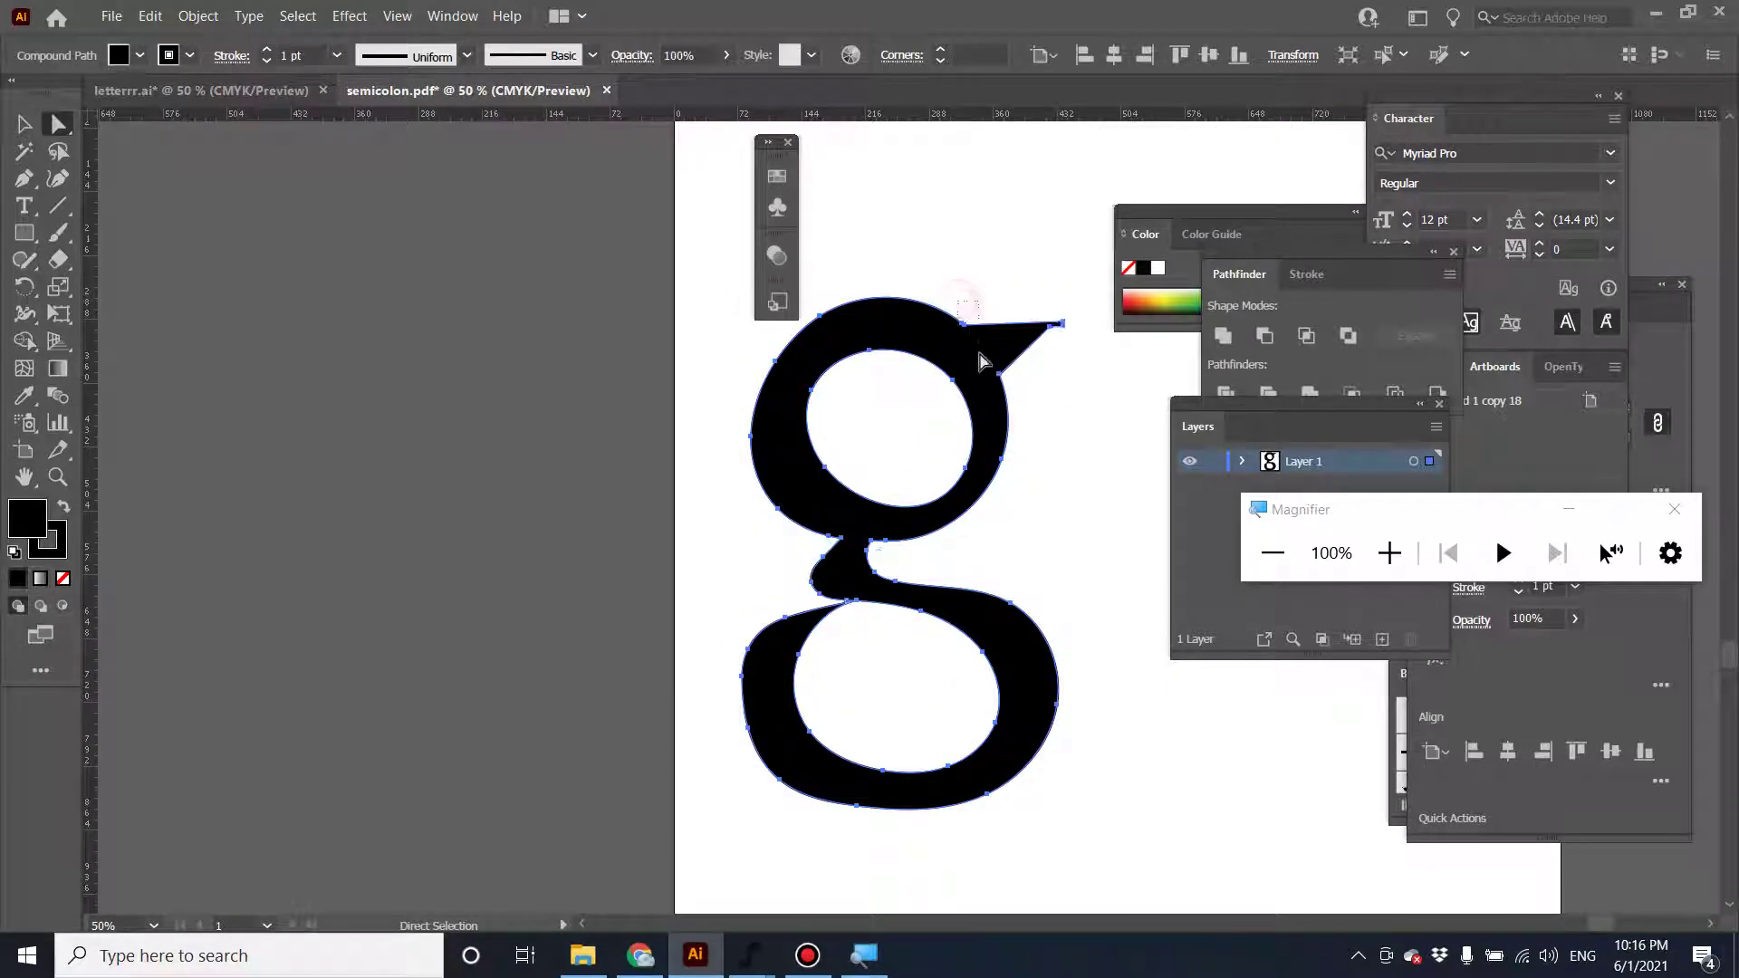
click(999, 371)
click(1014, 292)
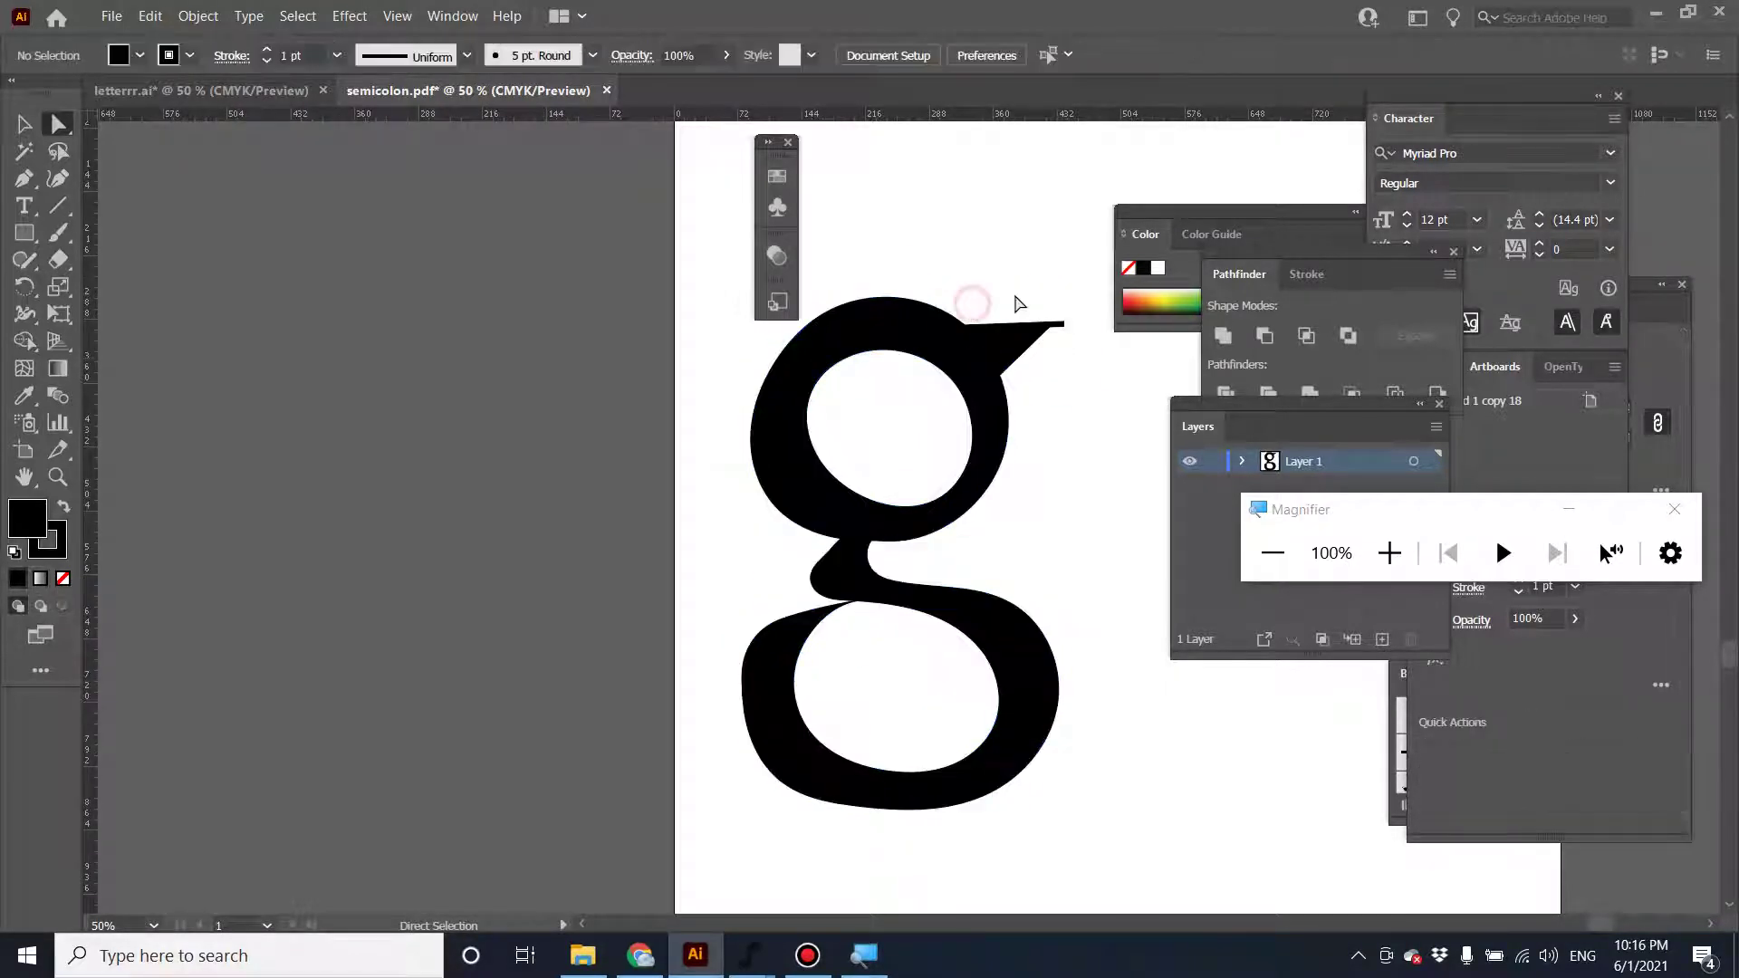
key(ctrl+equal)
key(ctrl+equal)
key(ctrl+equal)
scroll(1018, 303, up, 6)
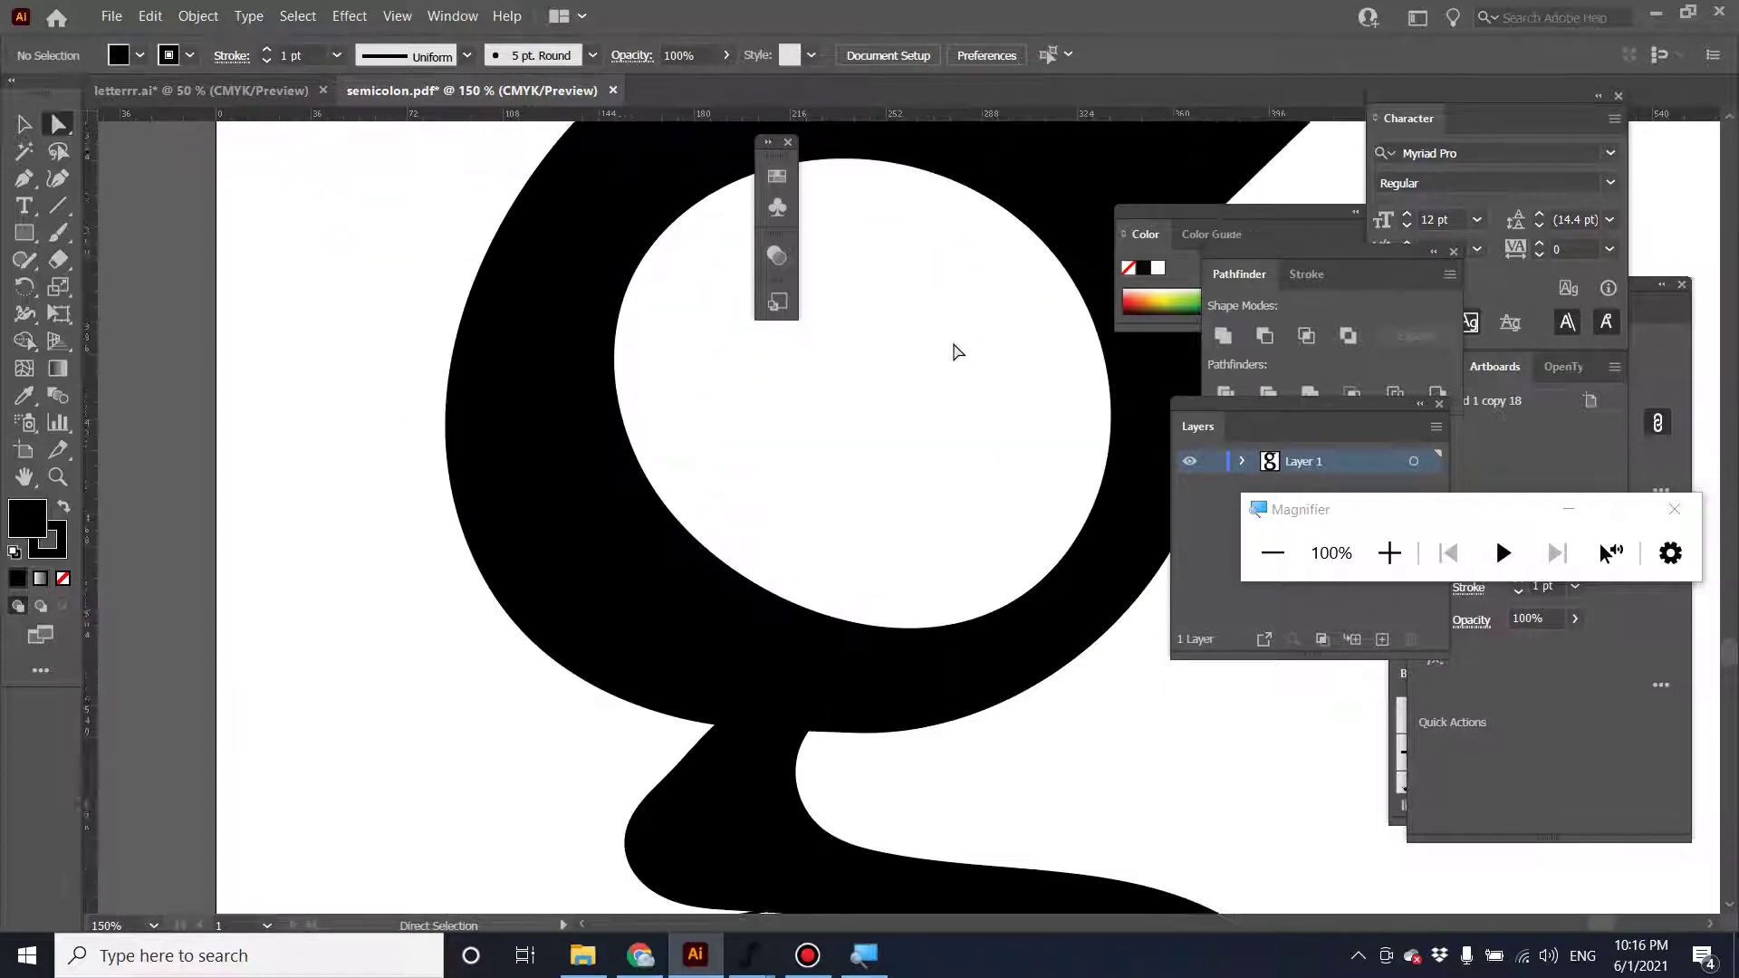
With the Delete Anchor Point tool, try removing the bowl's top-right and left anchors, undoing both.
click(1123, 388)
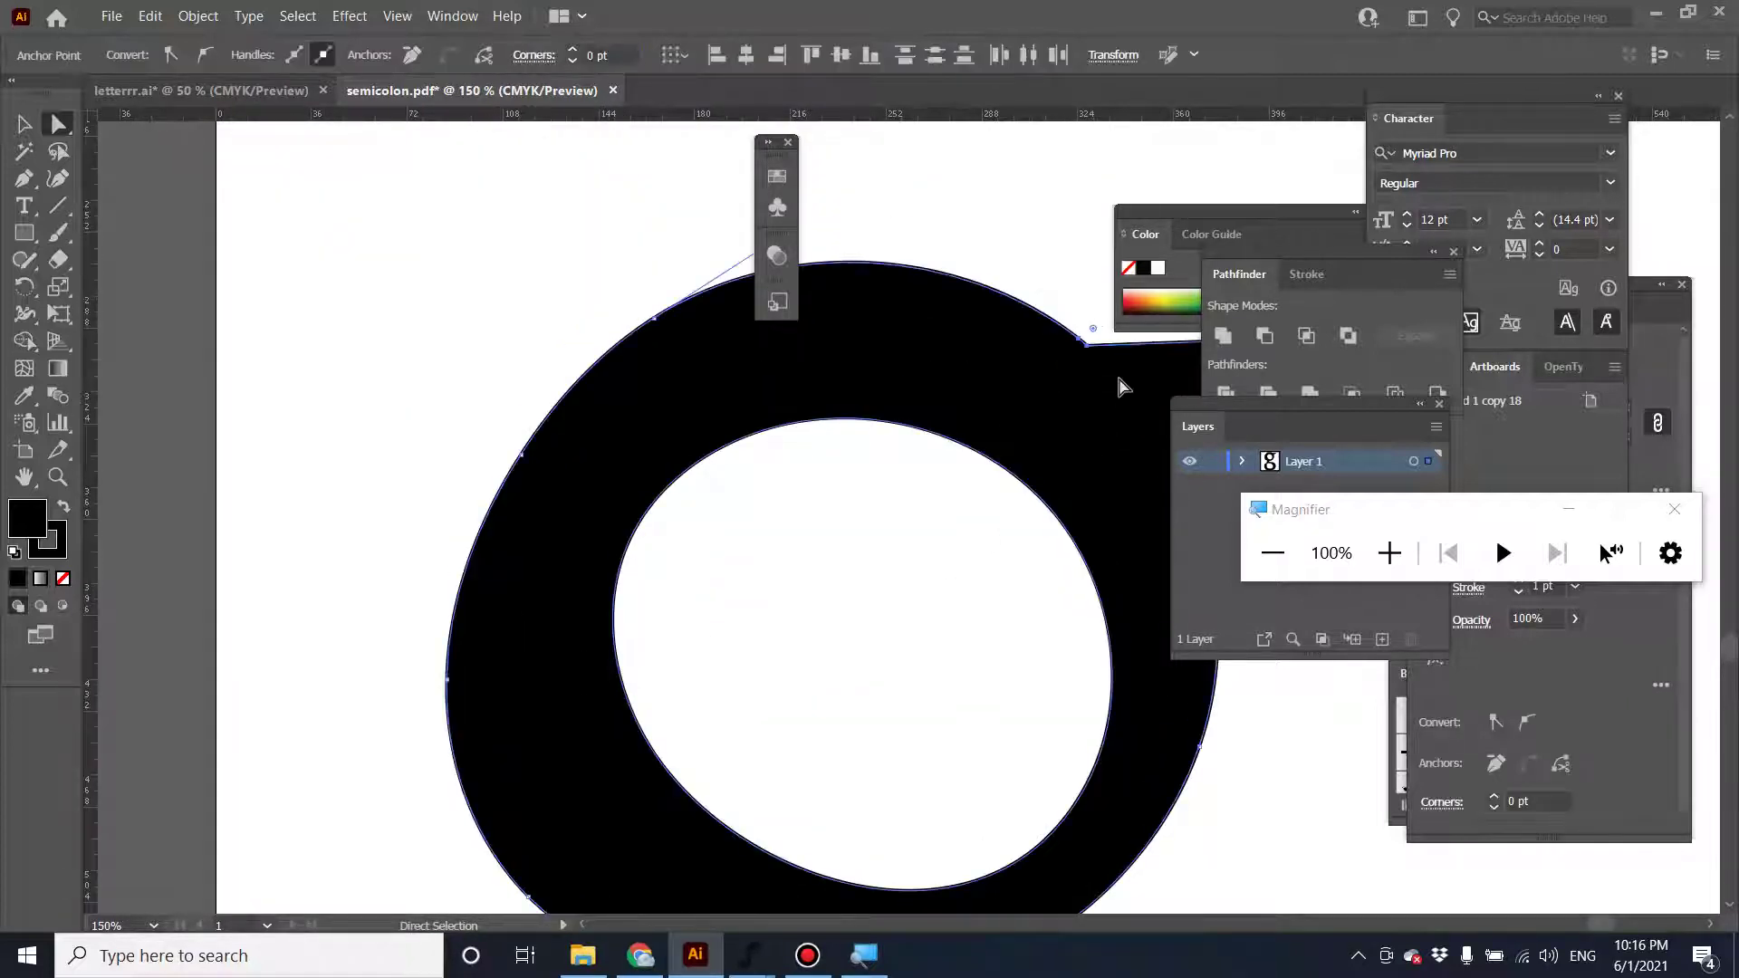
click(1079, 344)
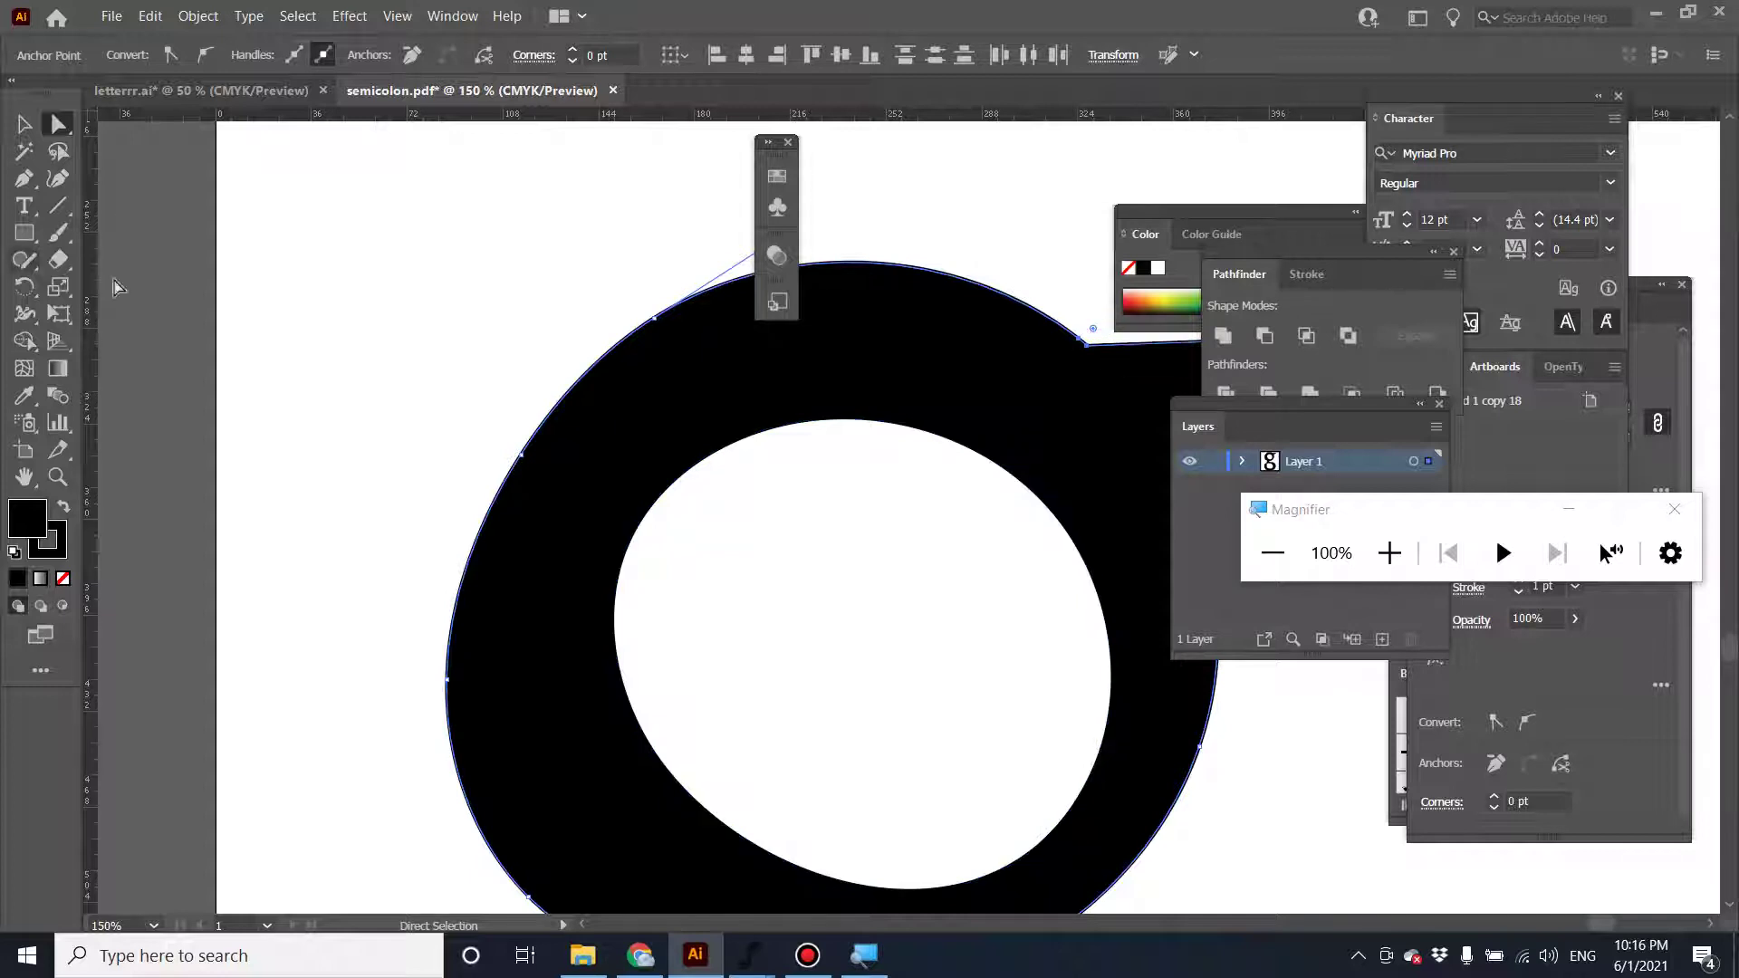
key(minus)
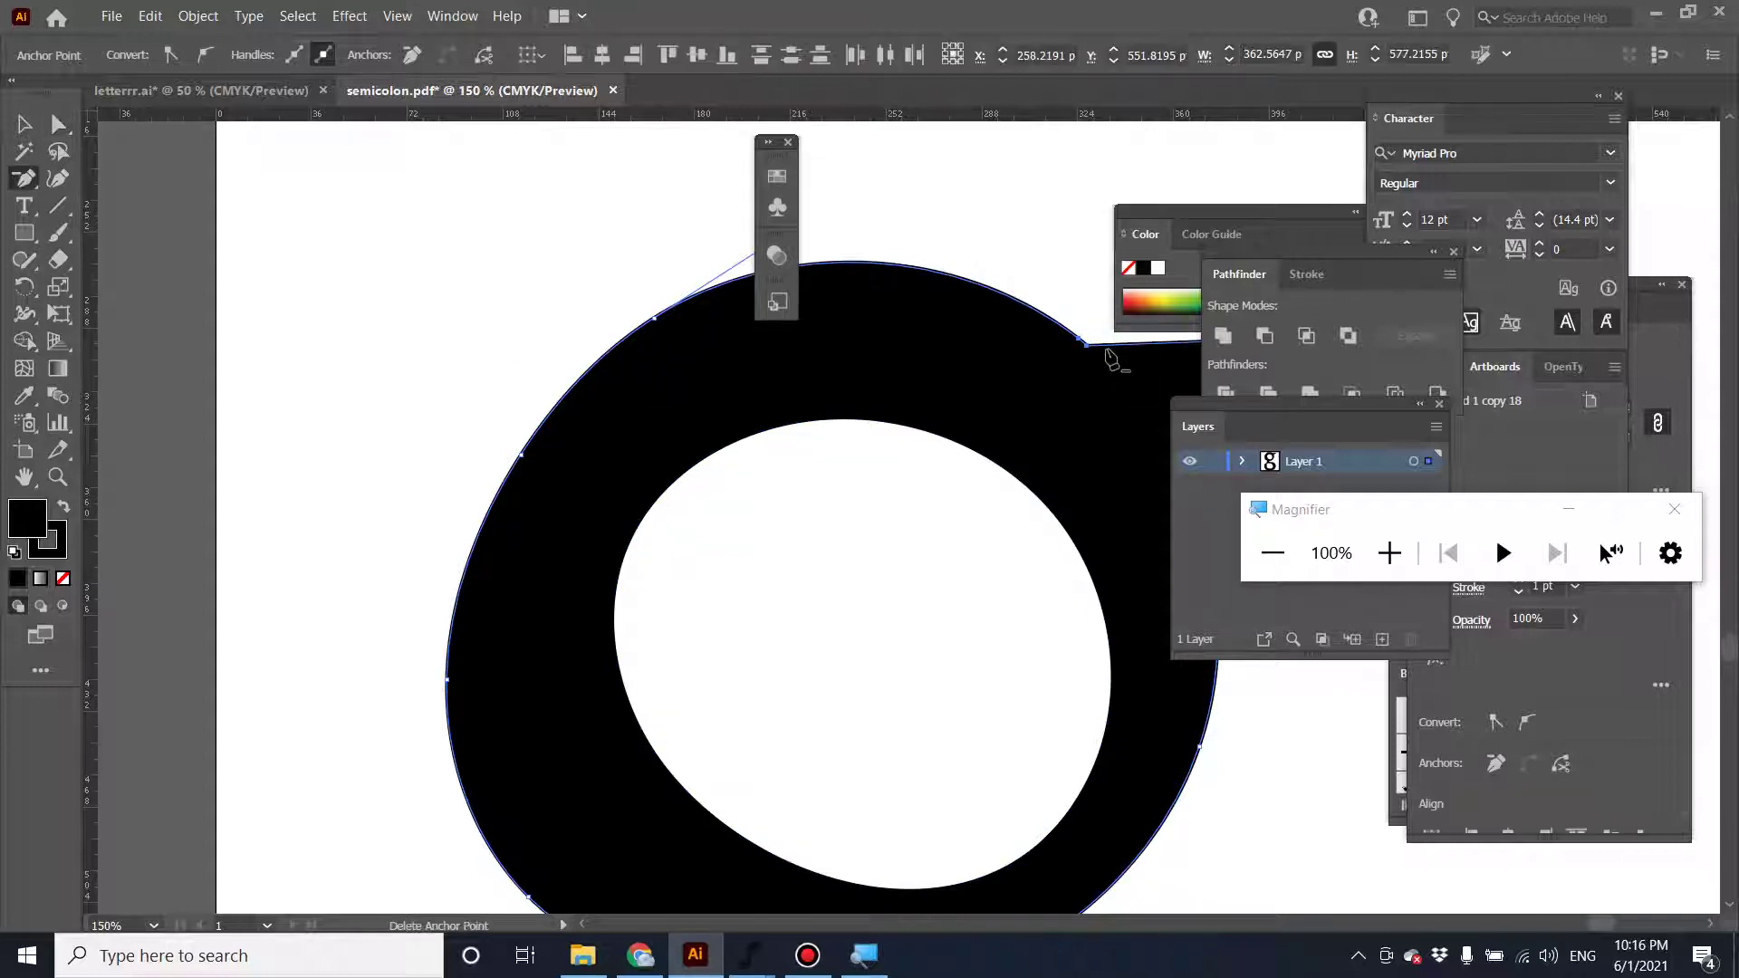
click(1079, 343)
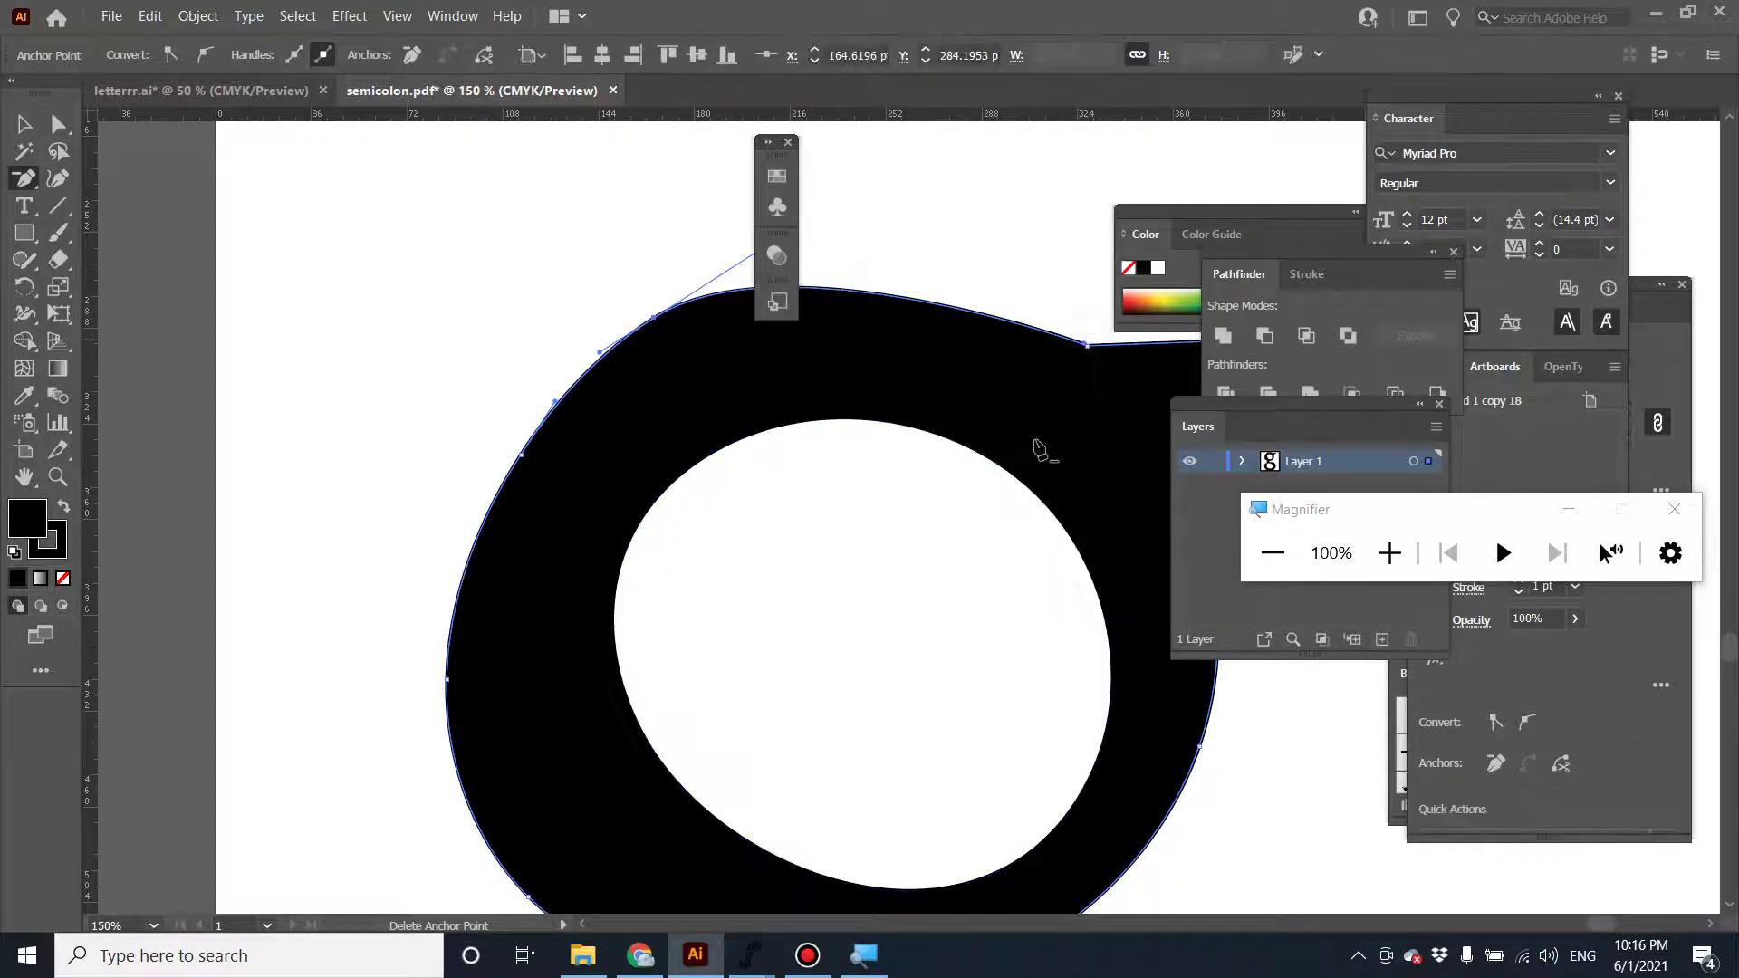
key(ctrl+z)
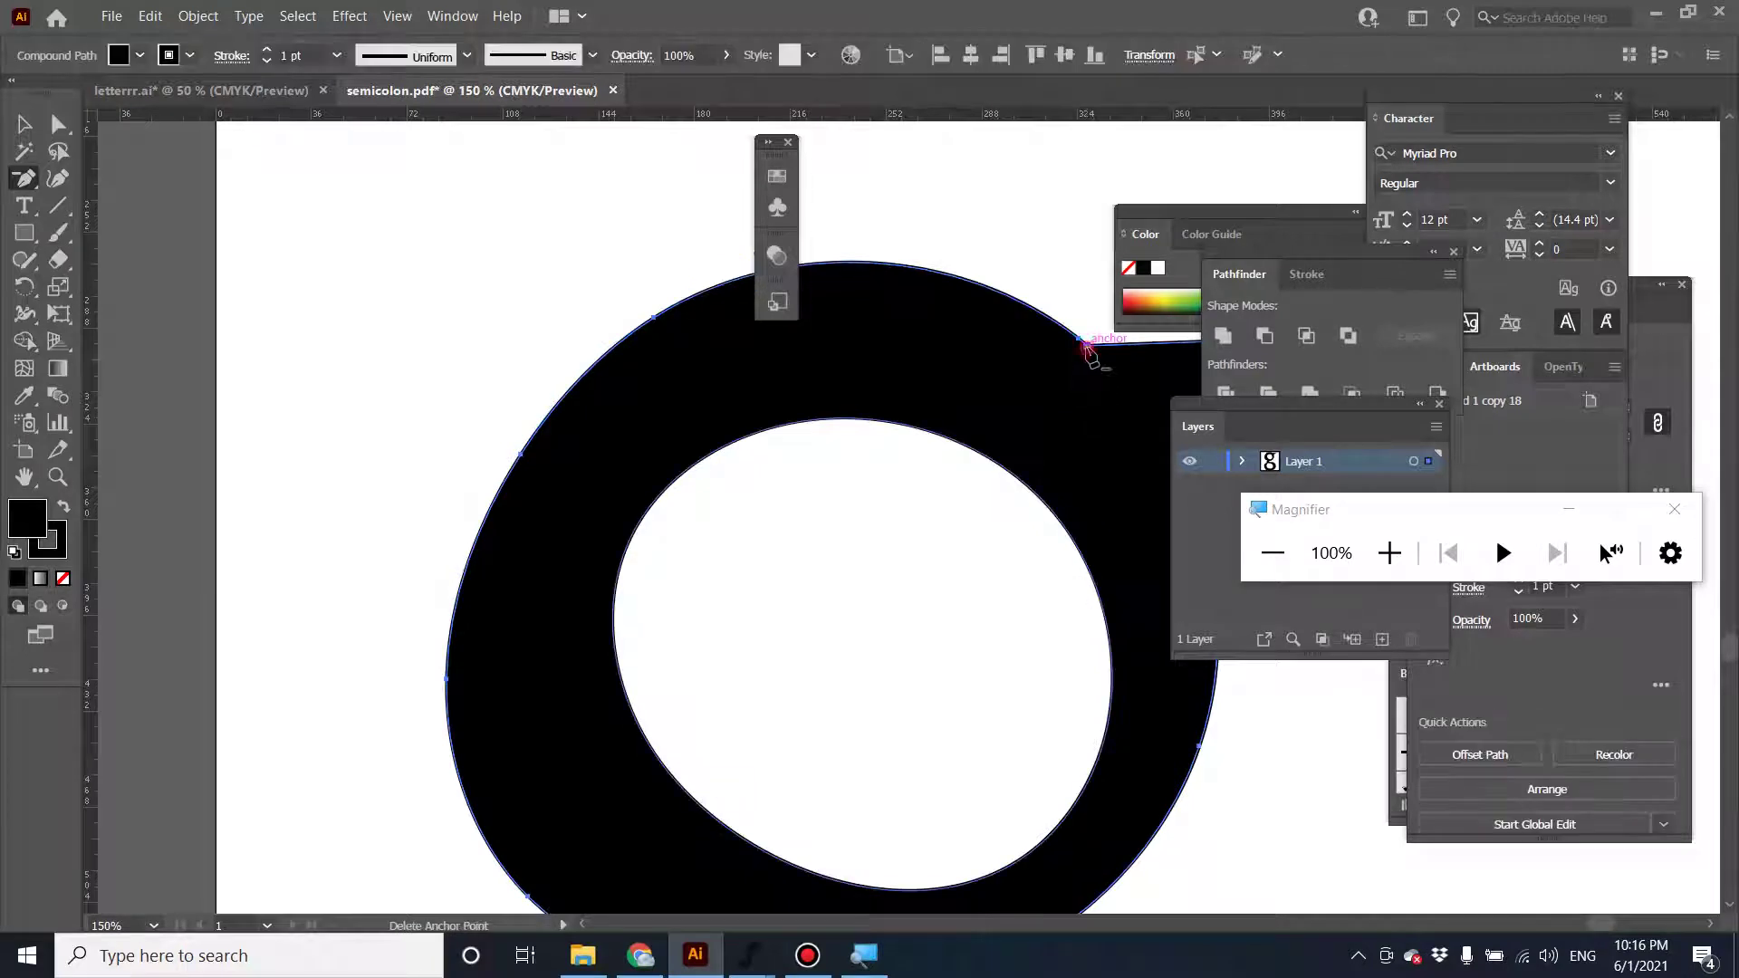
scroll(924, 480, up, 1)
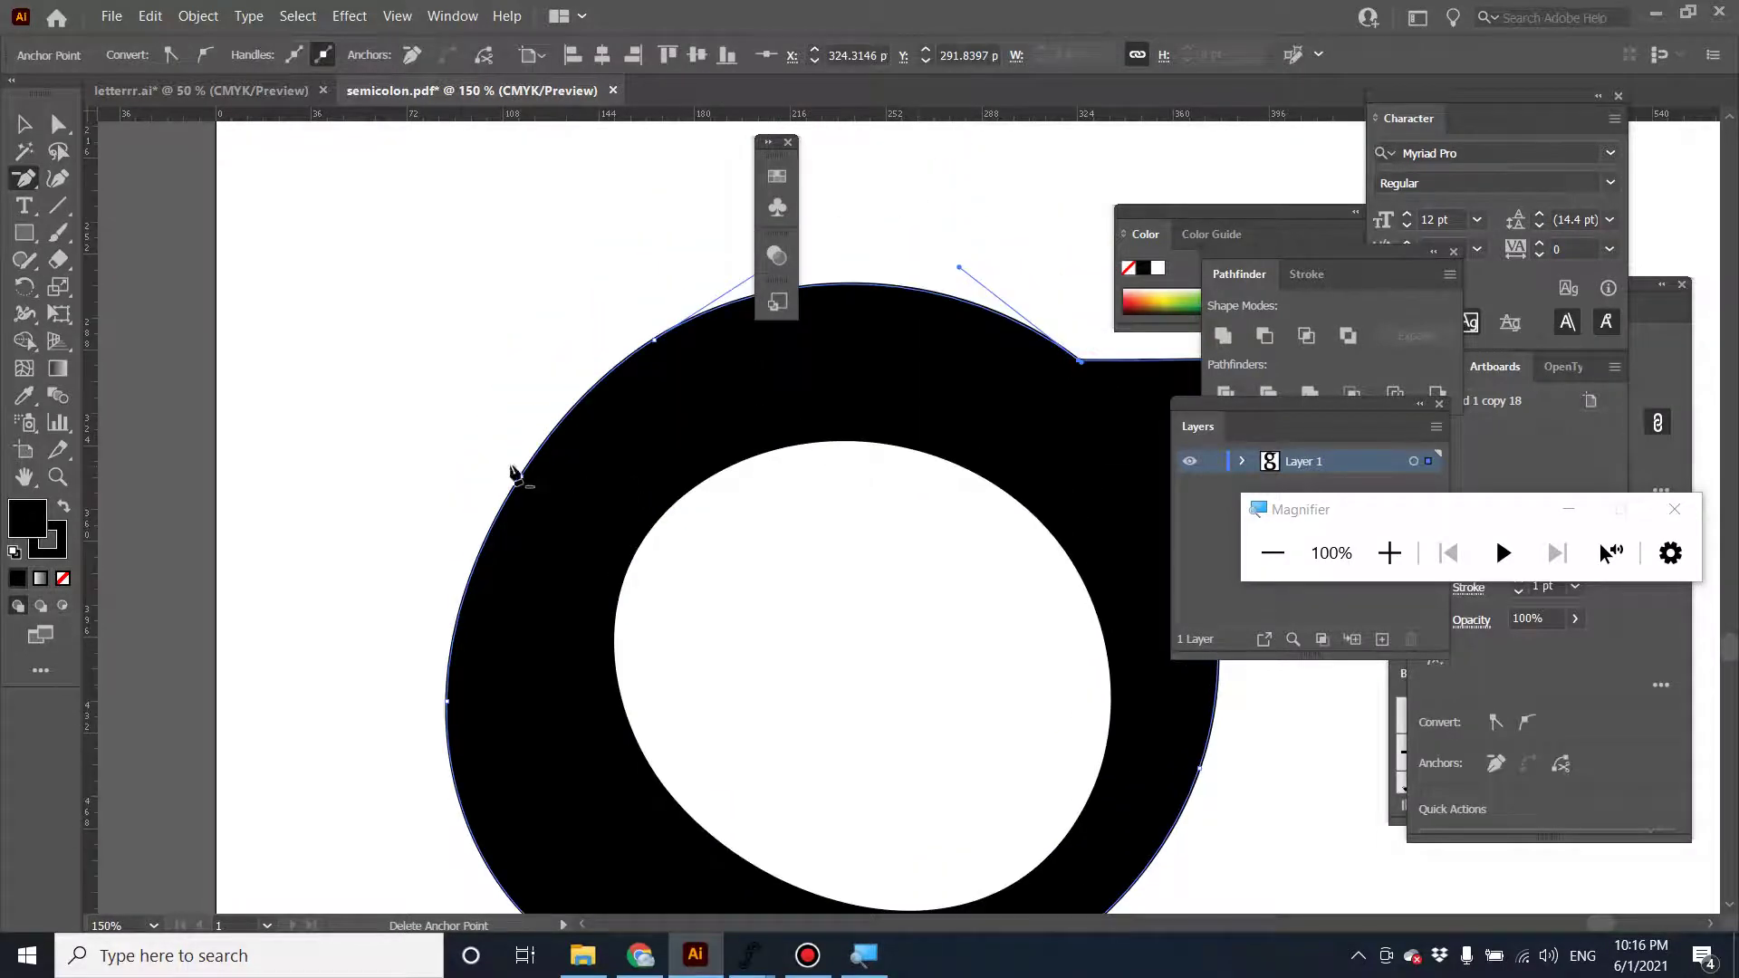
click(522, 476)
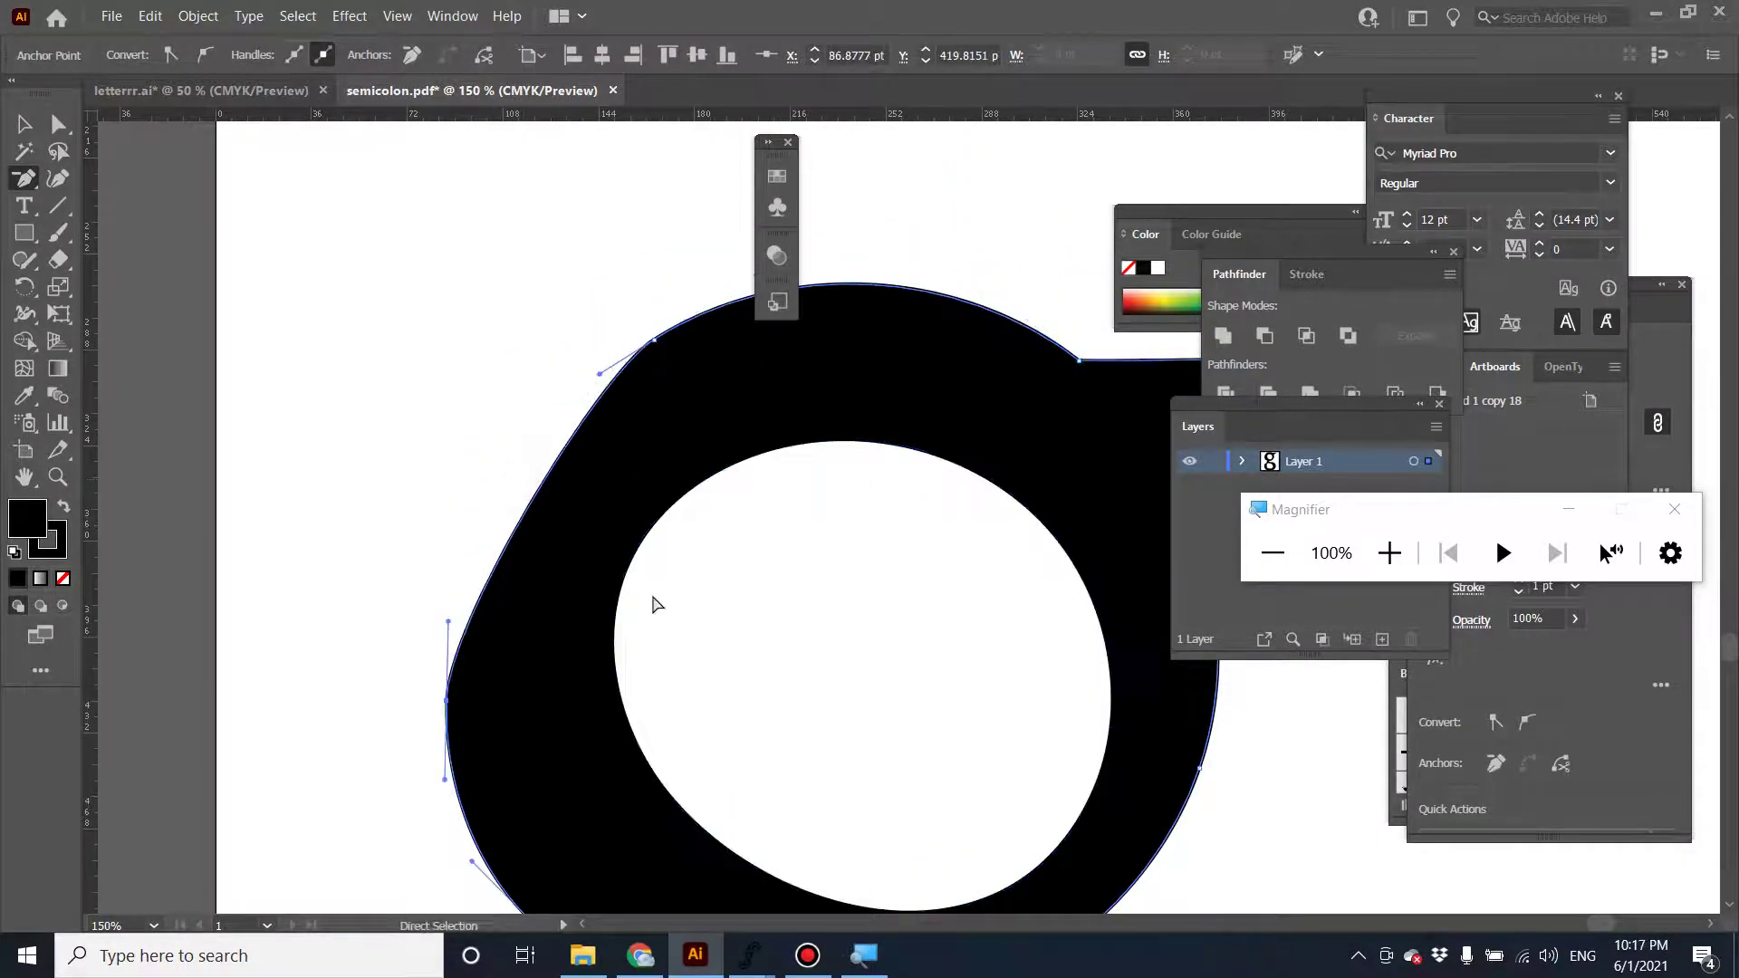
key(ctrl+z)
scroll(656, 605, down, 5)
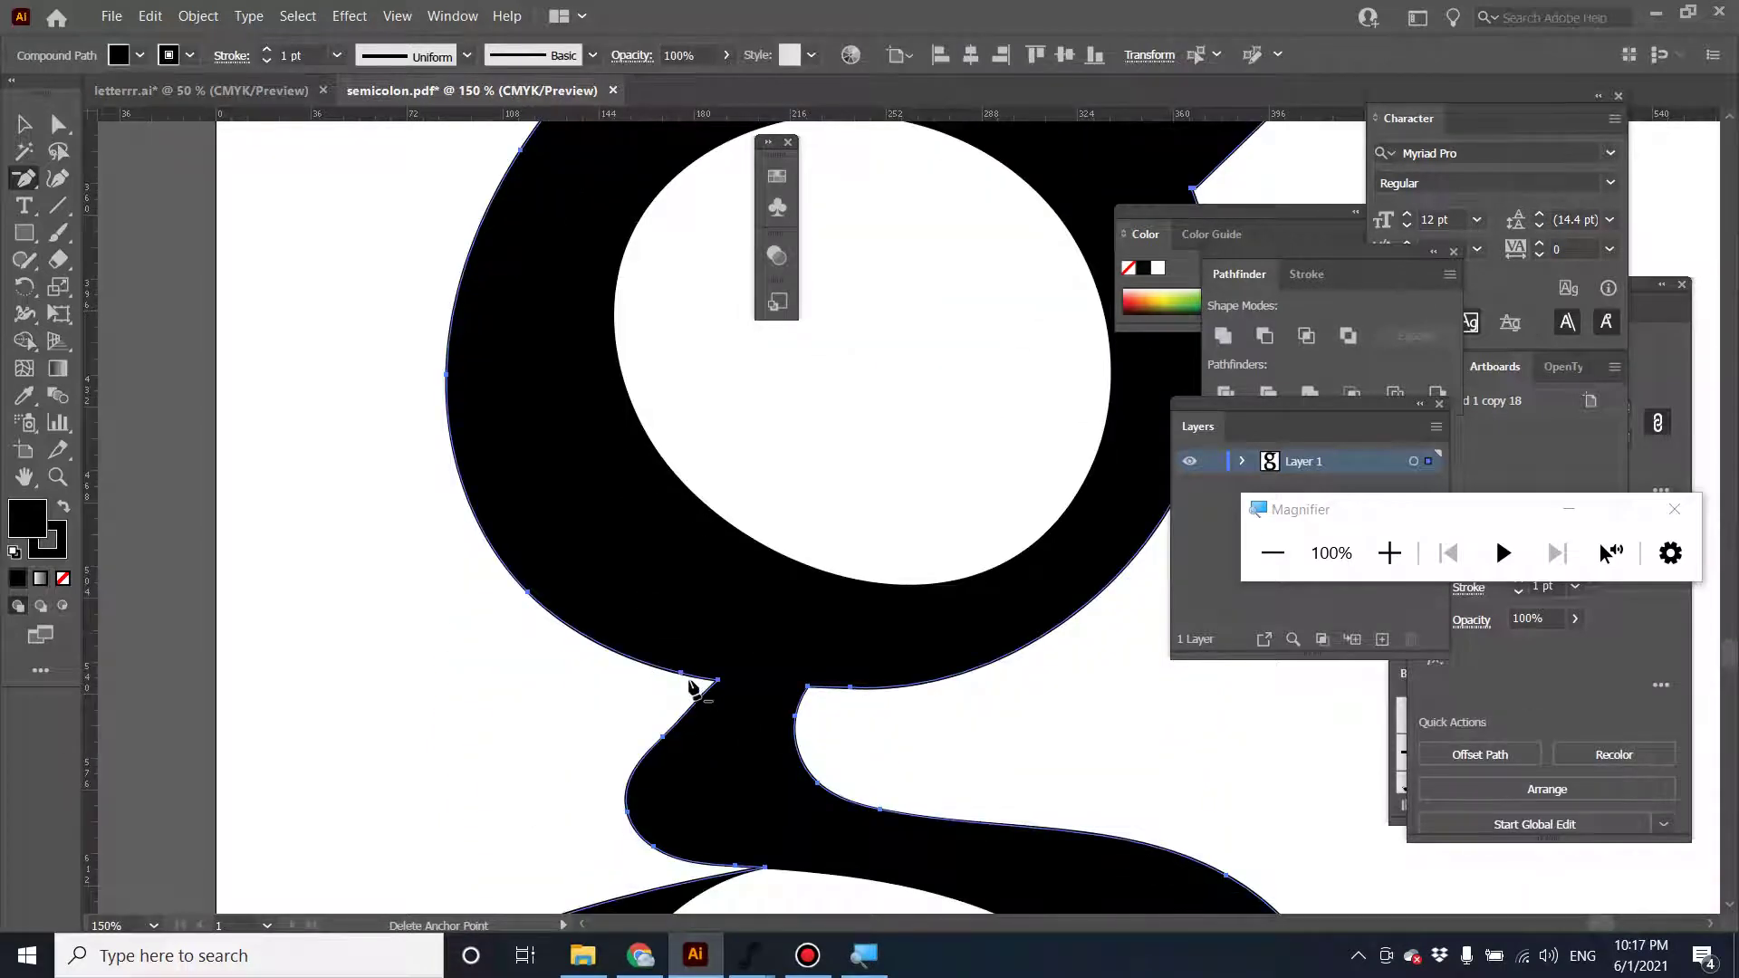
Delete the anchors on the bowl's lower-left edge and the neck's left edge; undo the lower-loop deletion.
click(685, 671)
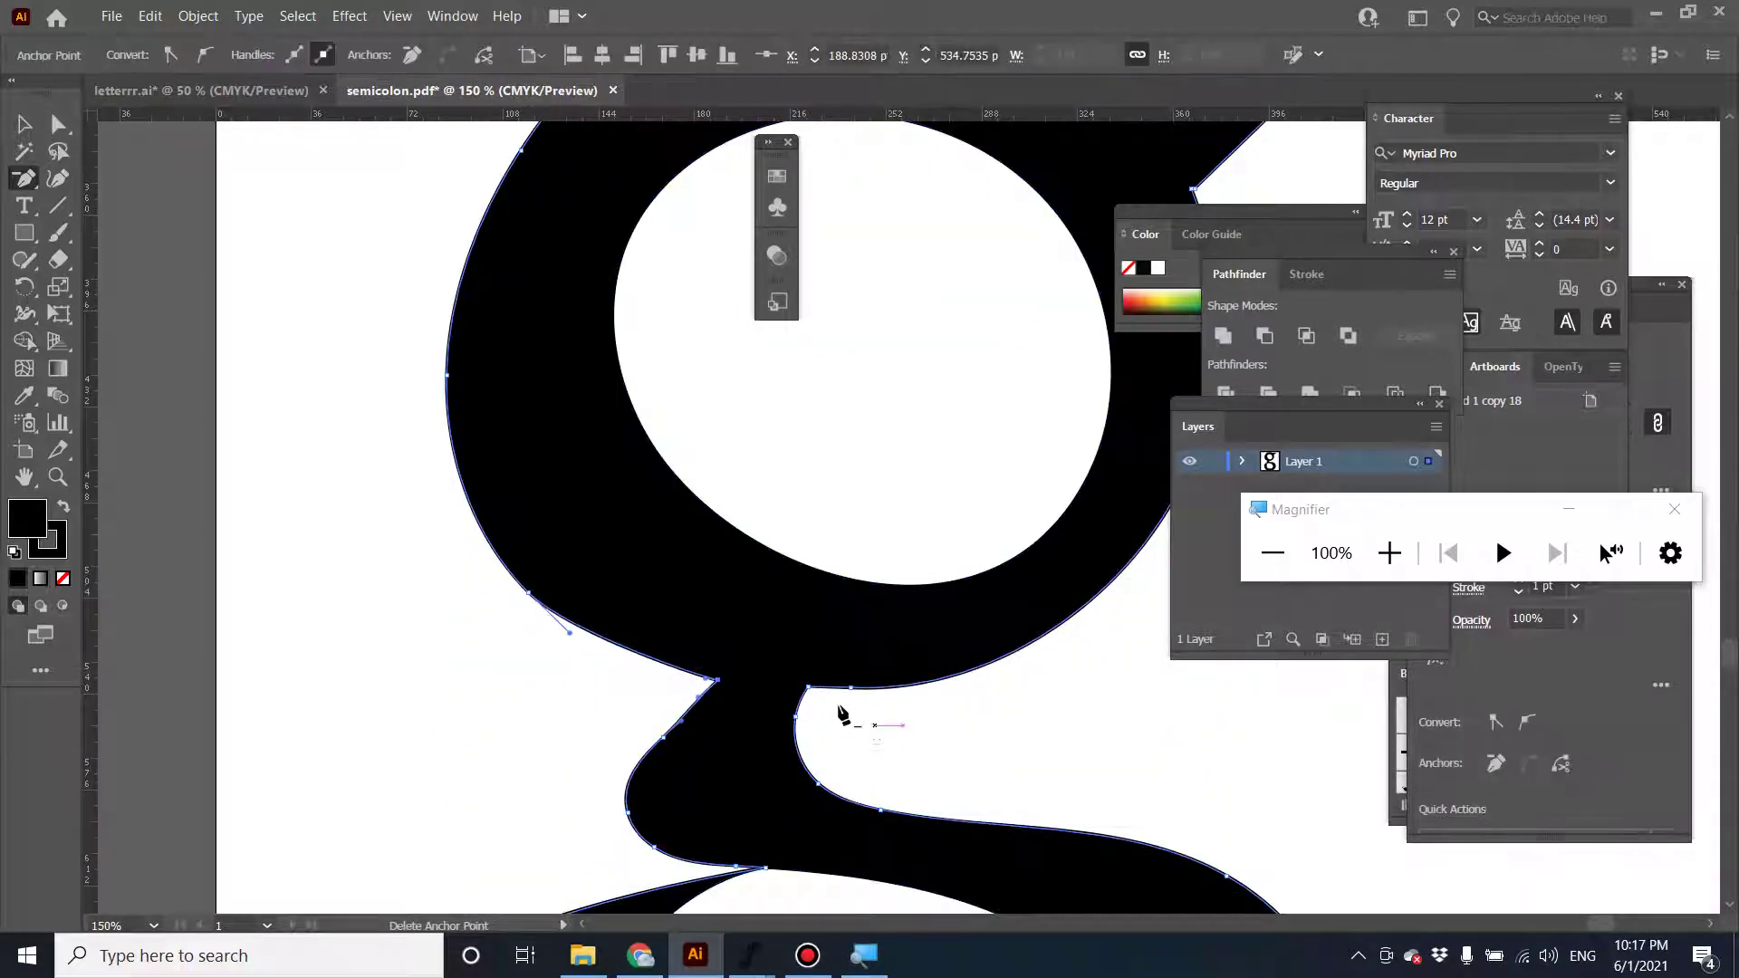
scroll(806, 713, down, 1)
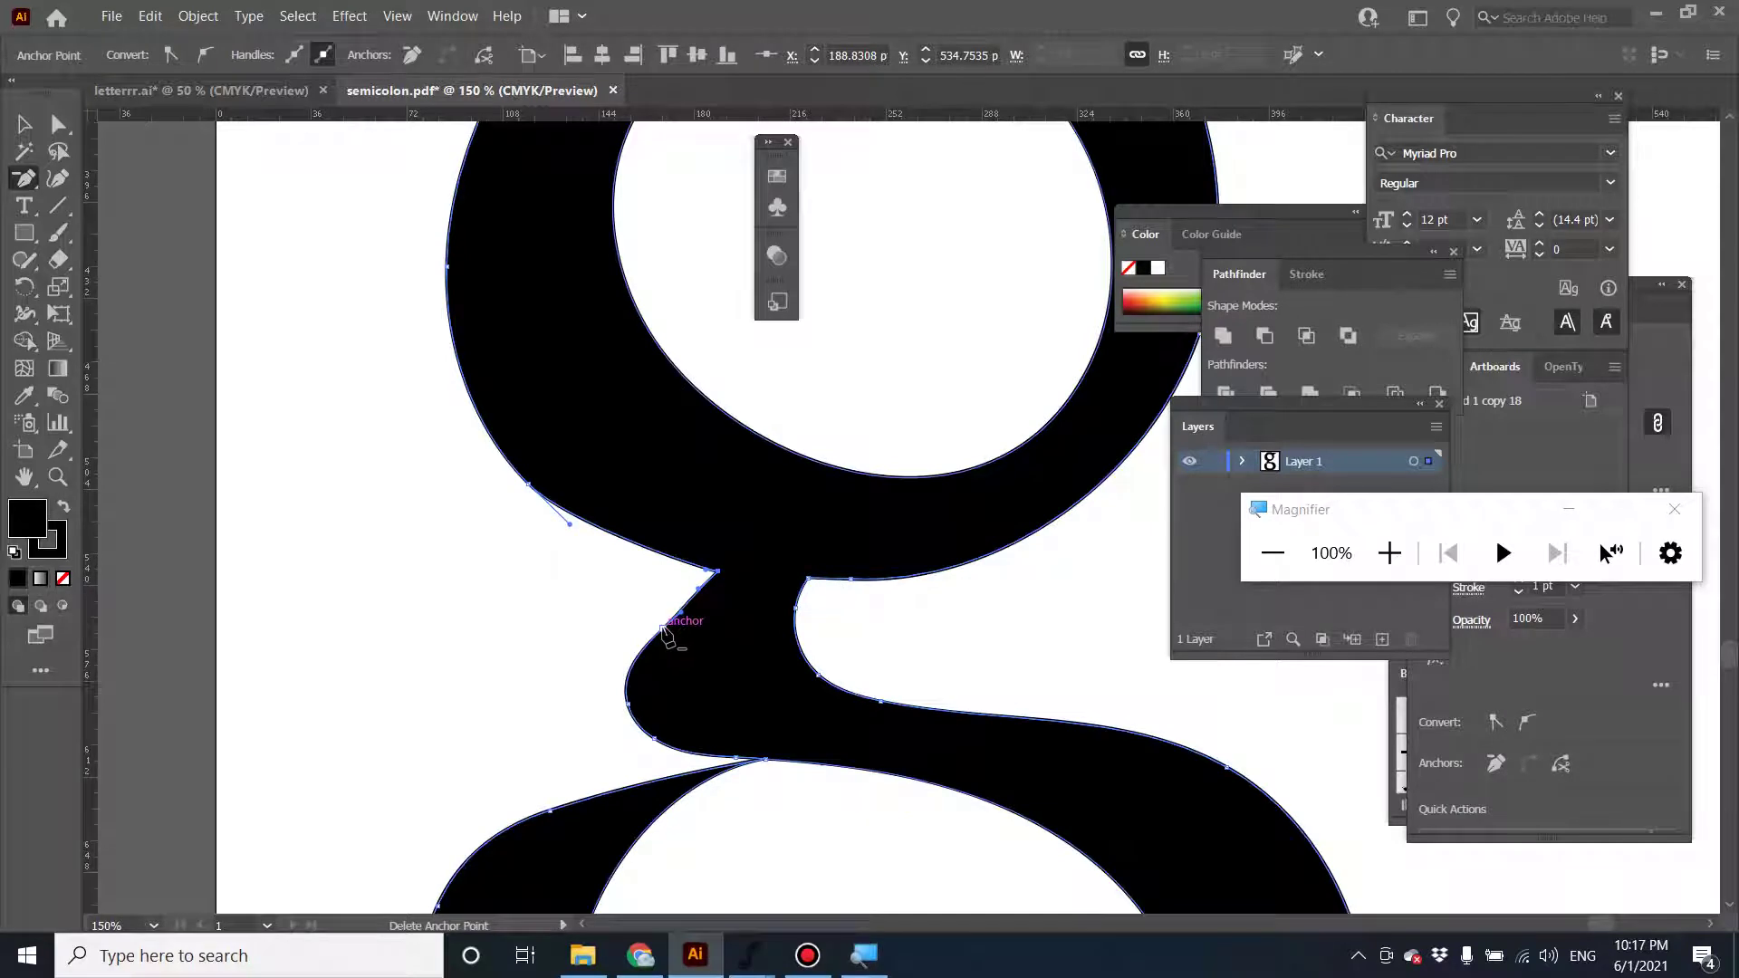
click(664, 629)
scroll(811, 727, down, 5)
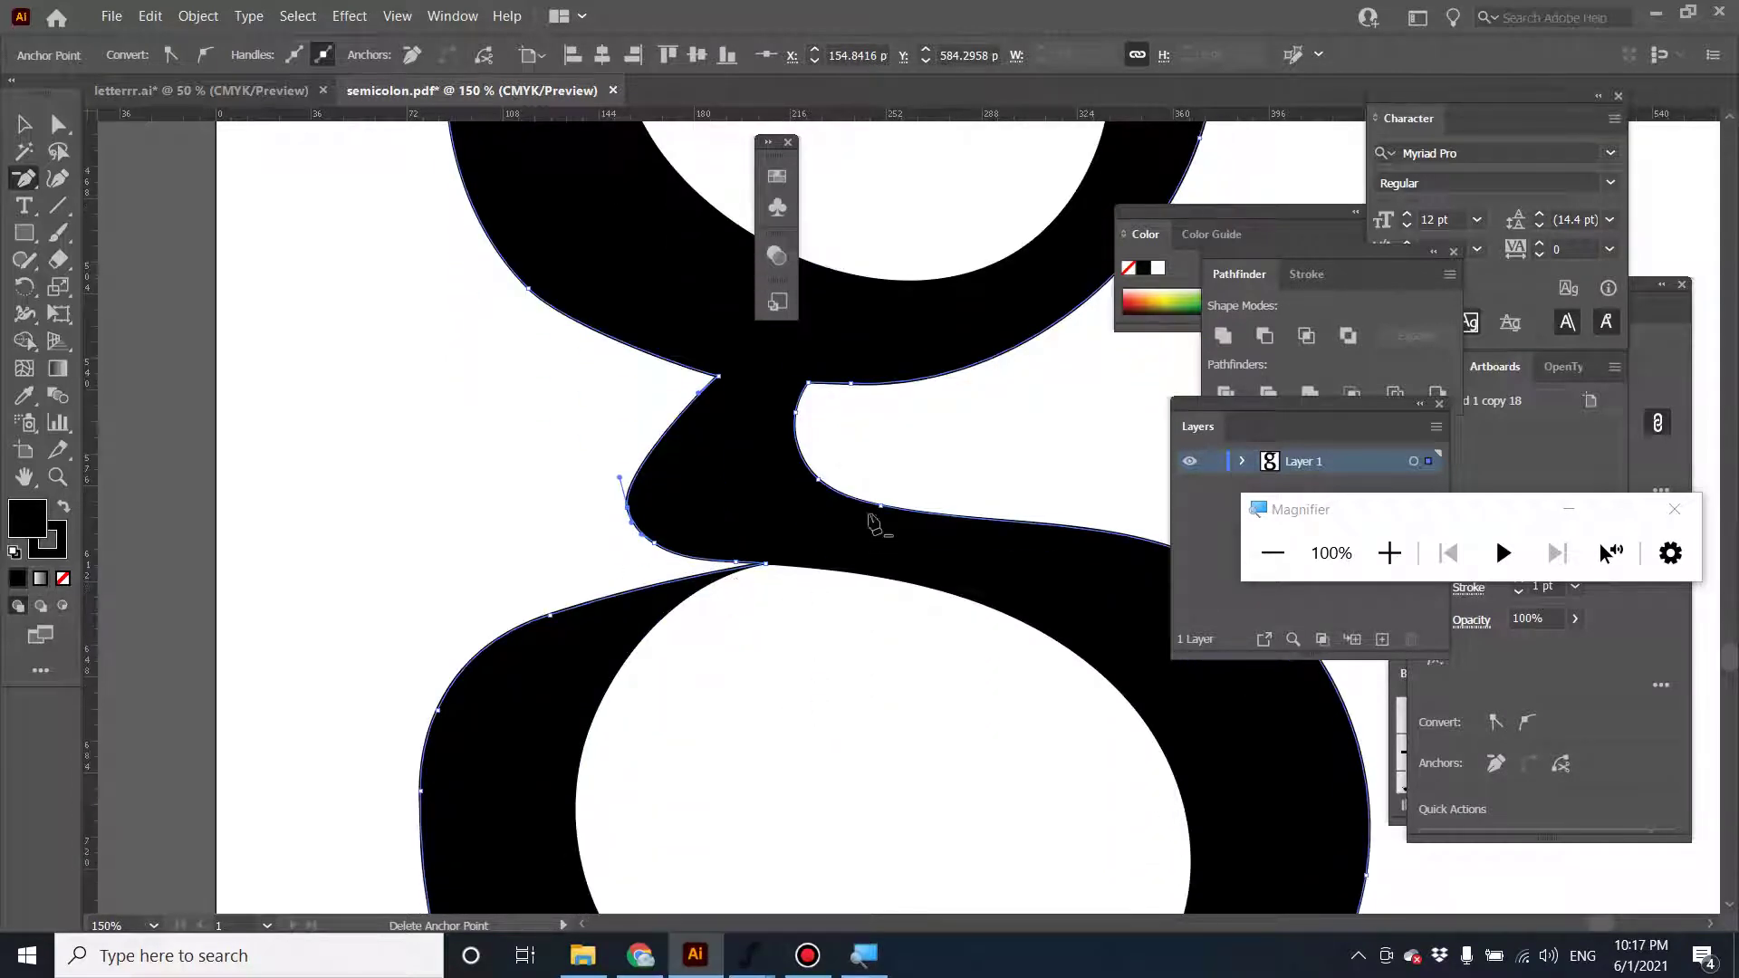
scroll(765, 636, down, 1)
click(439, 537)
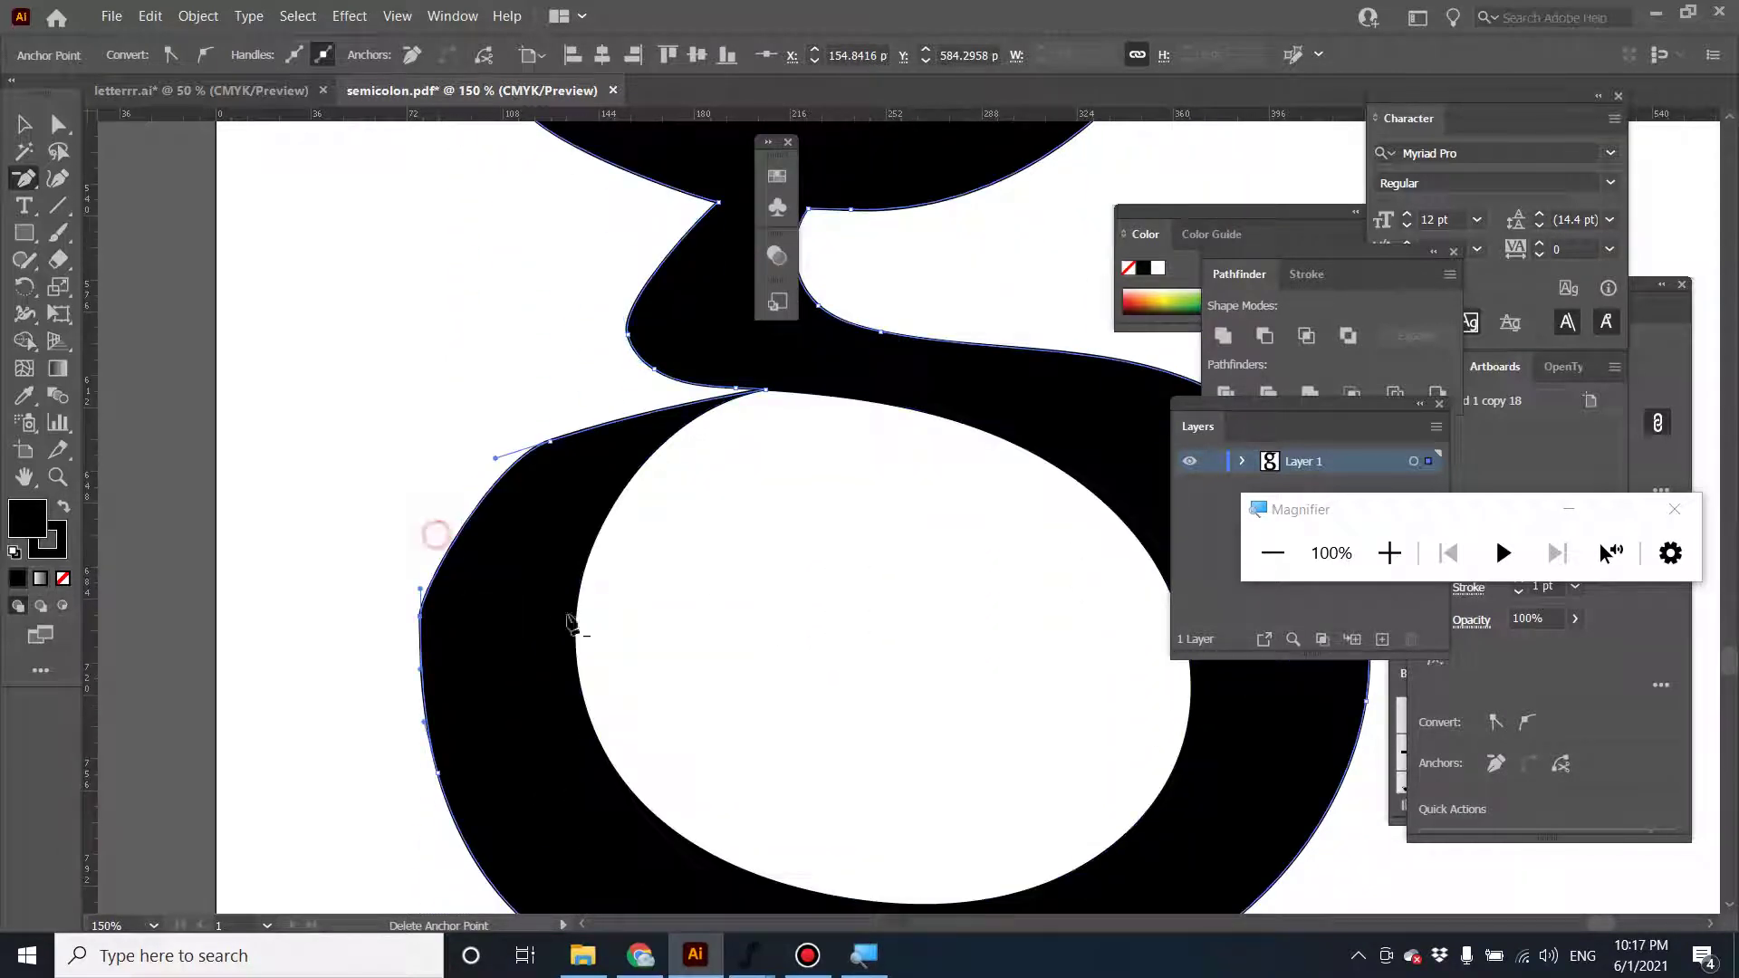
key(ctrl+z)
Select and deselect the whole g, then zoom out to see the full letter.
scroll(533, 681, down, 4)
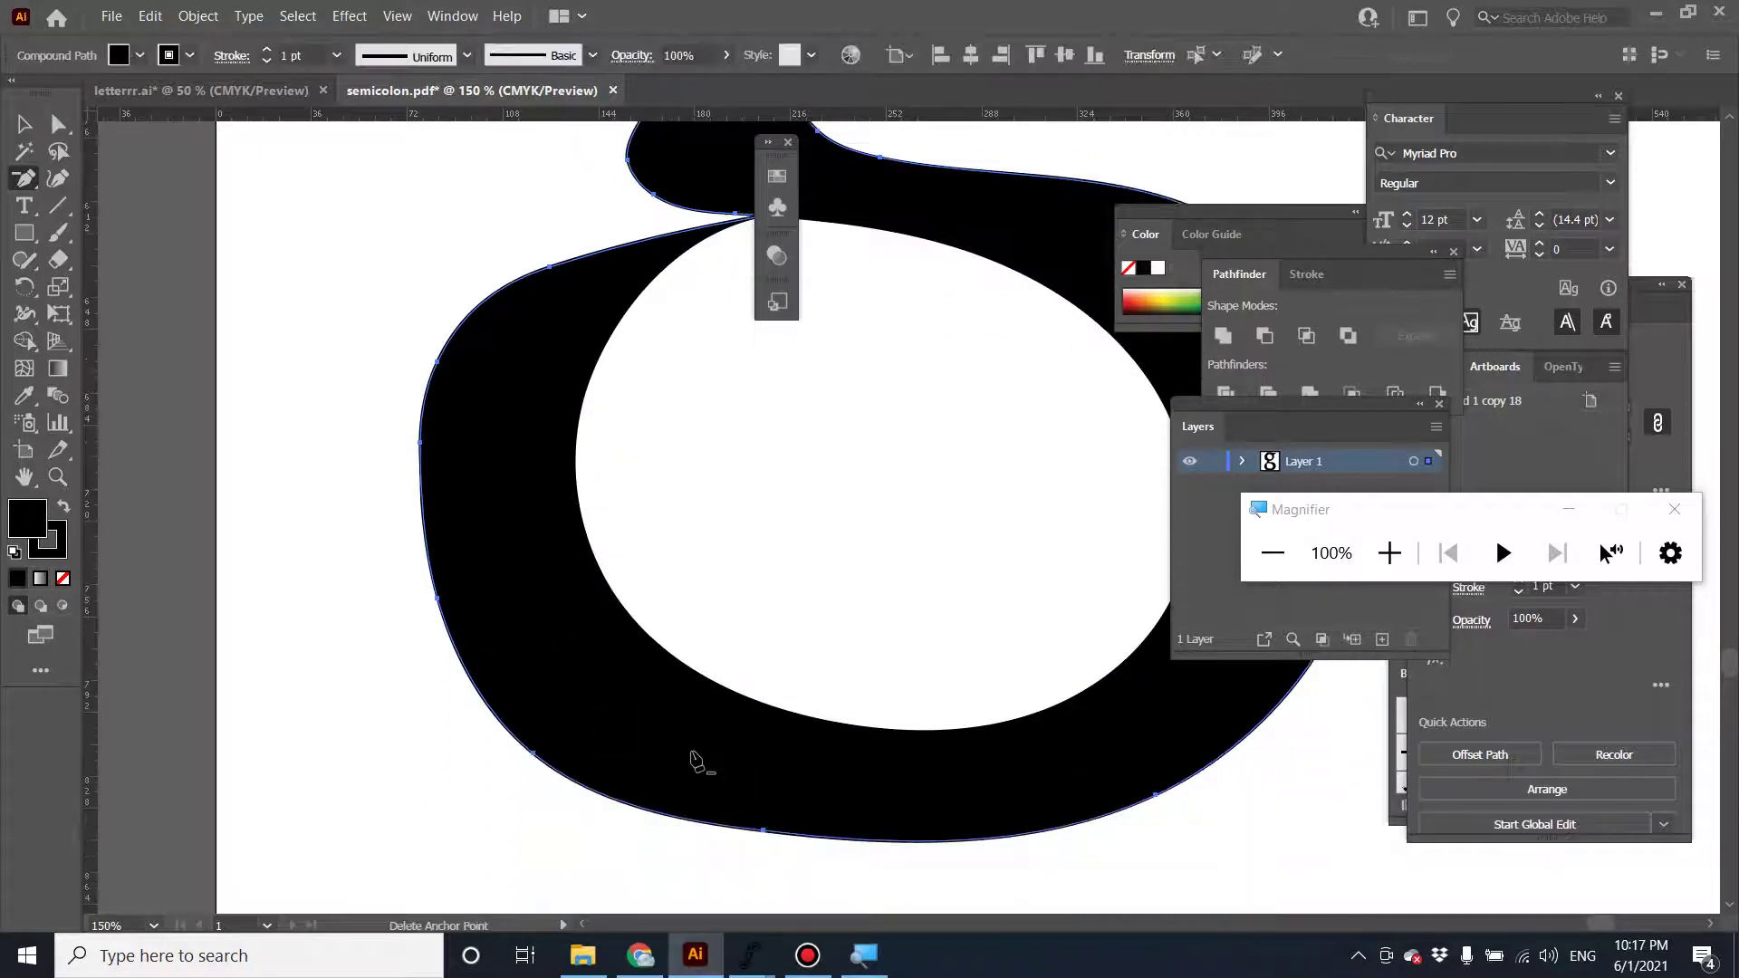
scroll(983, 823, up, 12)
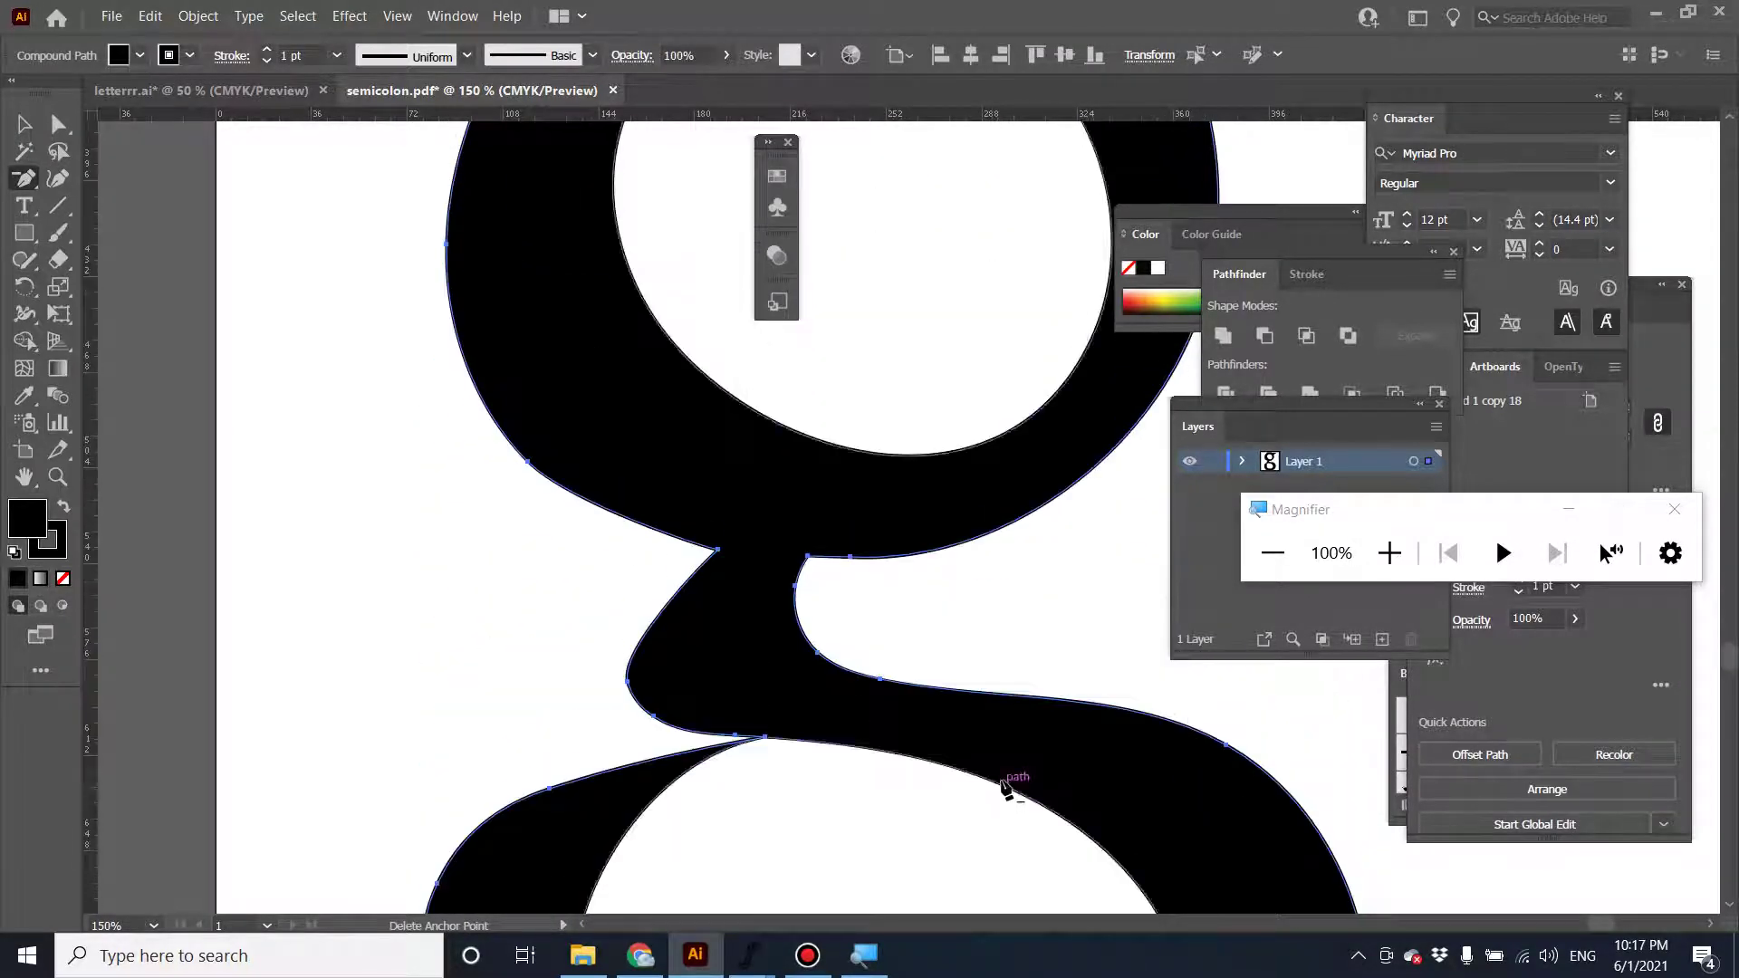
scroll(910, 727, up, 3)
click(24, 124)
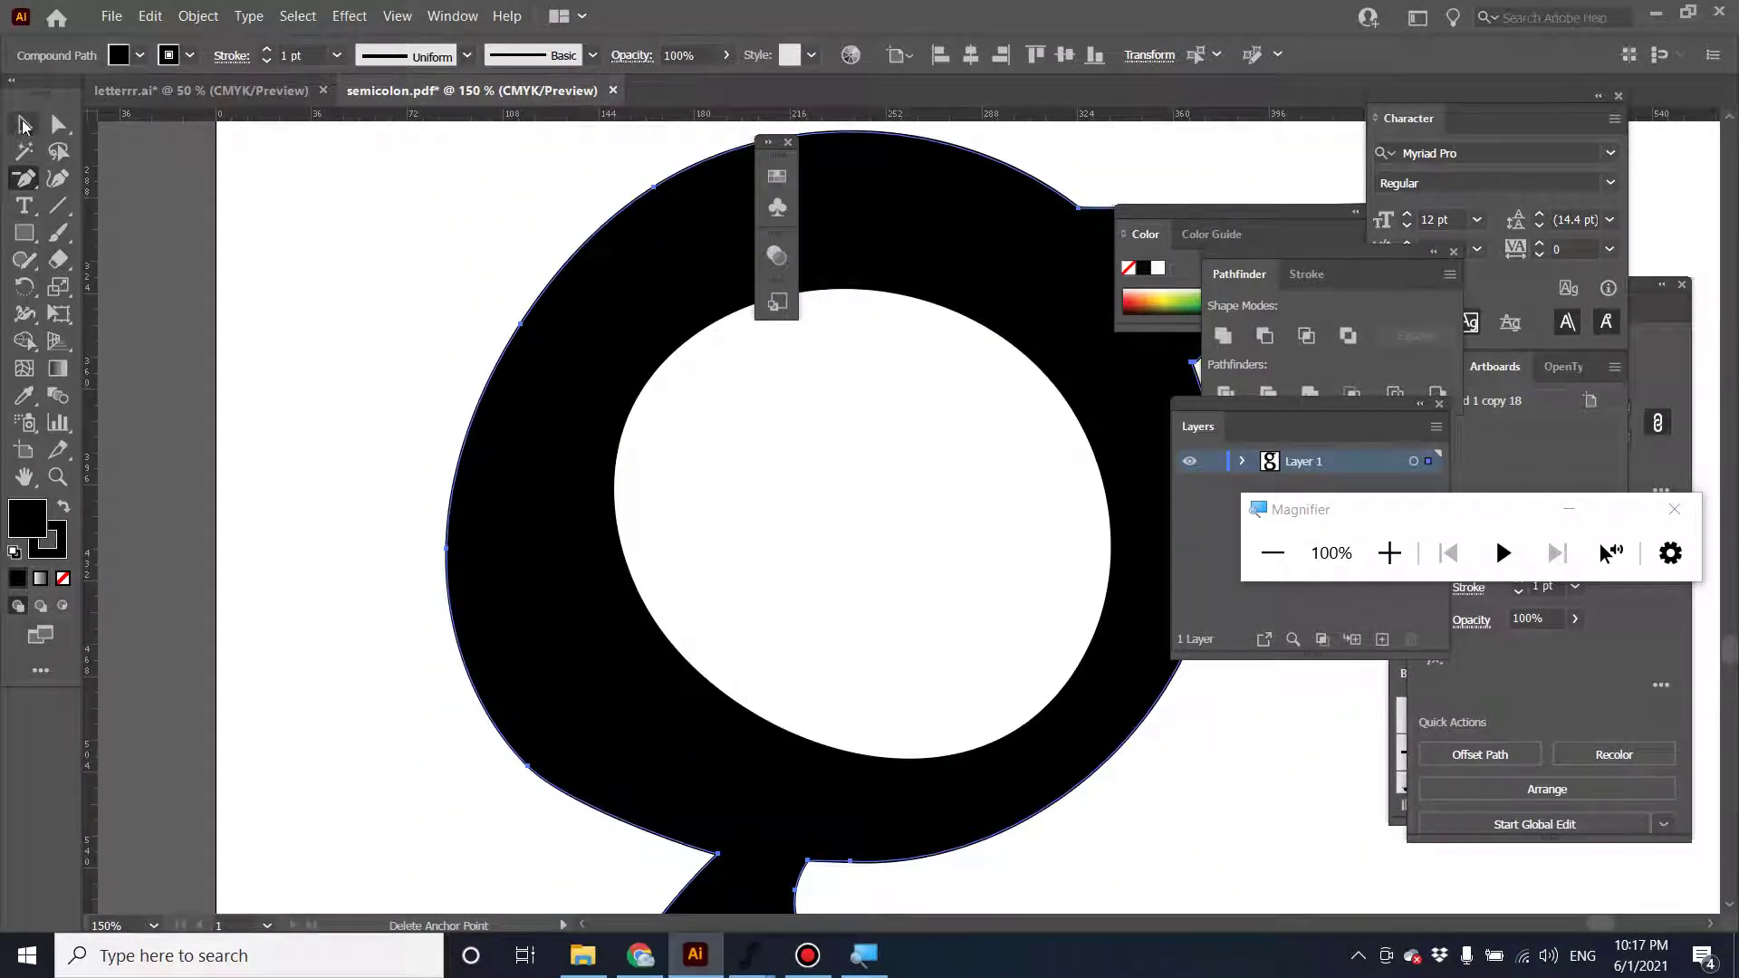
click(485, 369)
click(360, 403)
key(ctrl+minus)
key(ctrl+minus)
key(ctrl+minus)
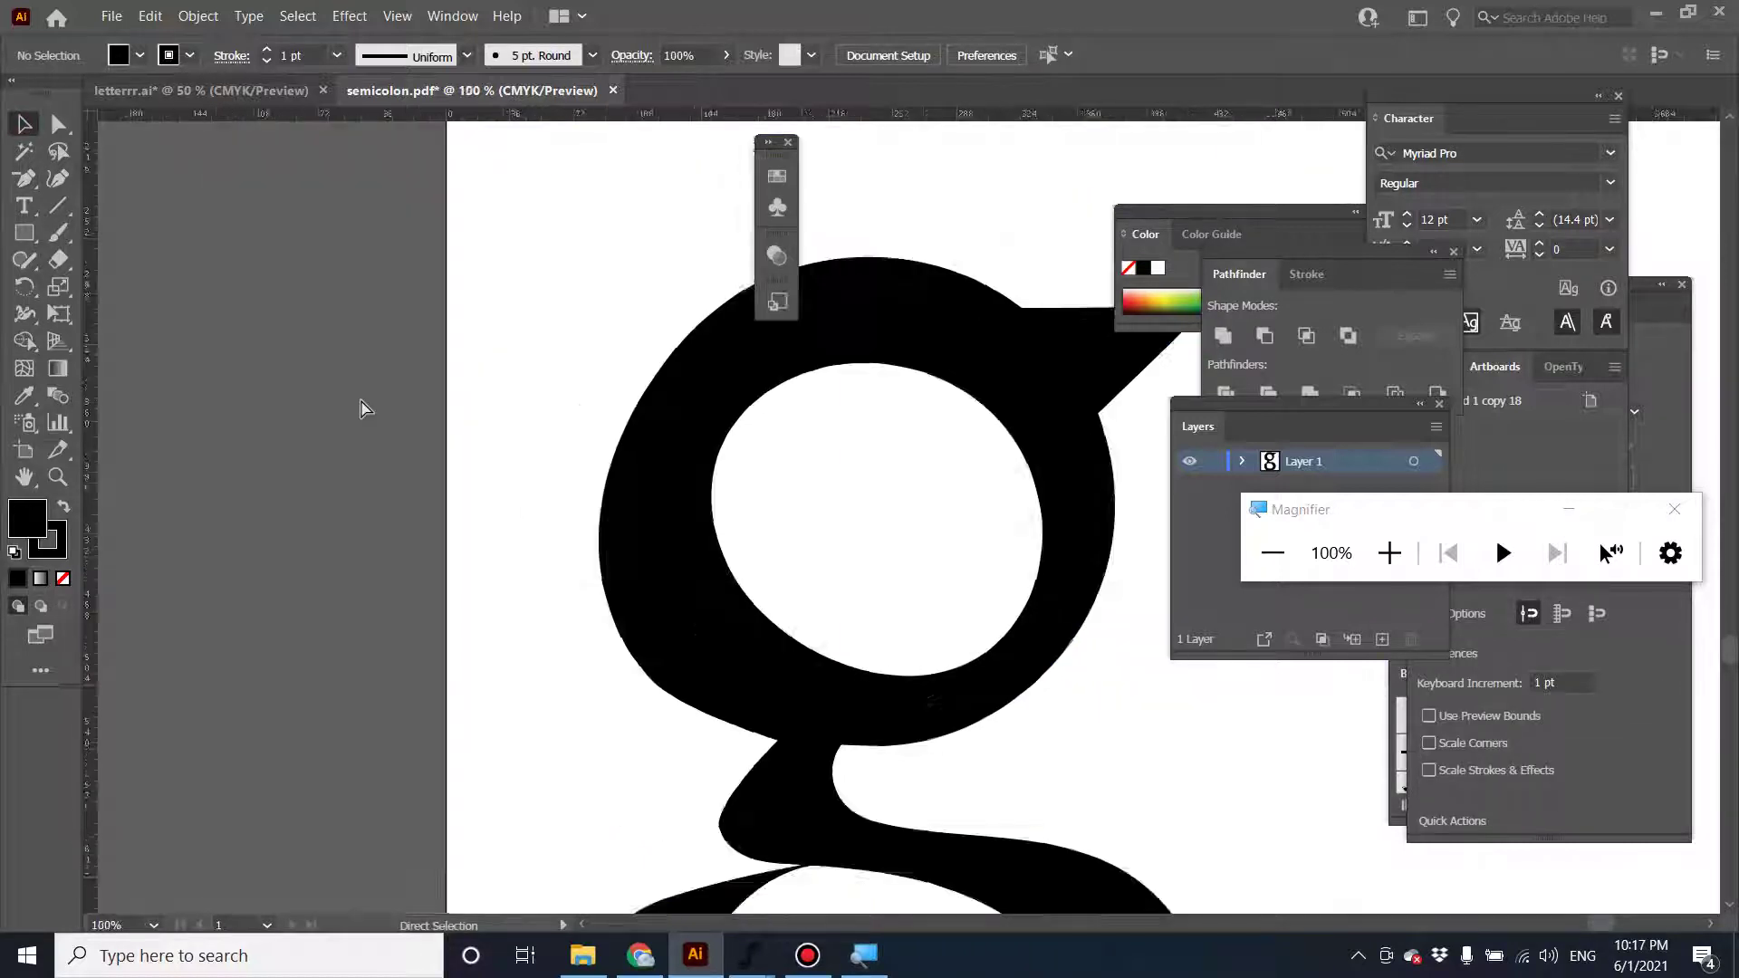
Nudge the g slightly and enter, then leave, isolation mode on its compound path.
mouse_move(775, 471)
mouse_down()
mouse_move(788, 481)
mouse_move(610, 458)
mouse_move(794, 467)
mouse_up()
double_click(794, 466)
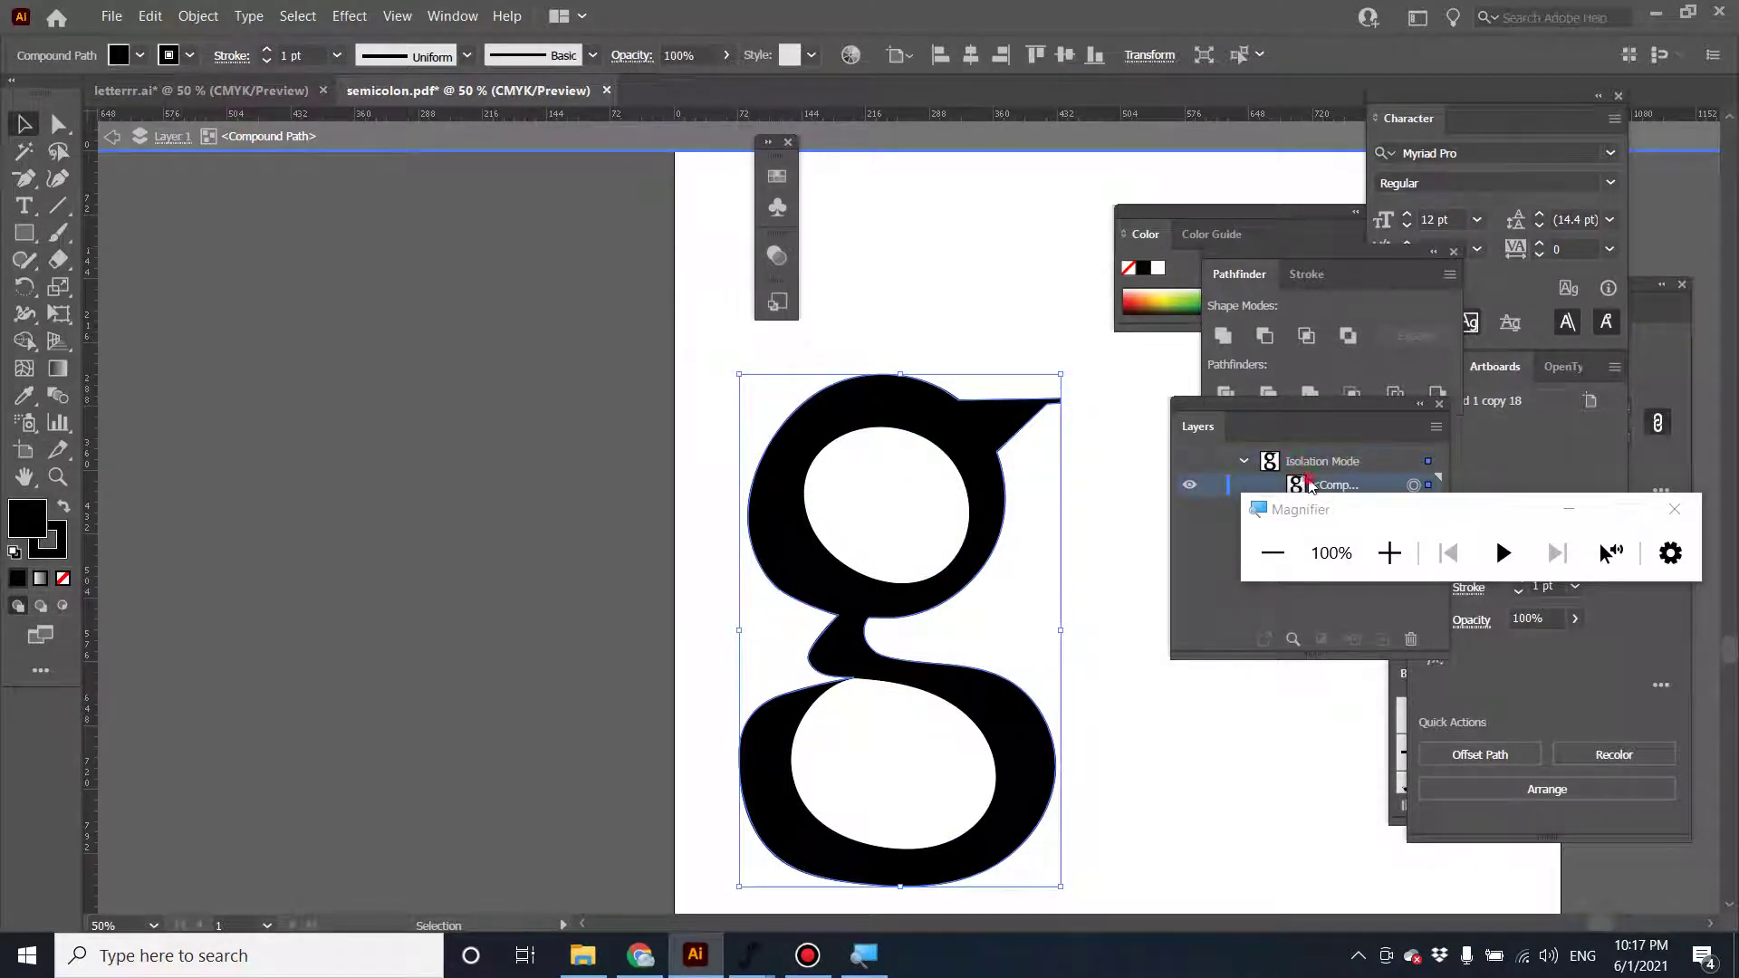
click(1408, 509)
drag(1408, 509, 1322, 683)
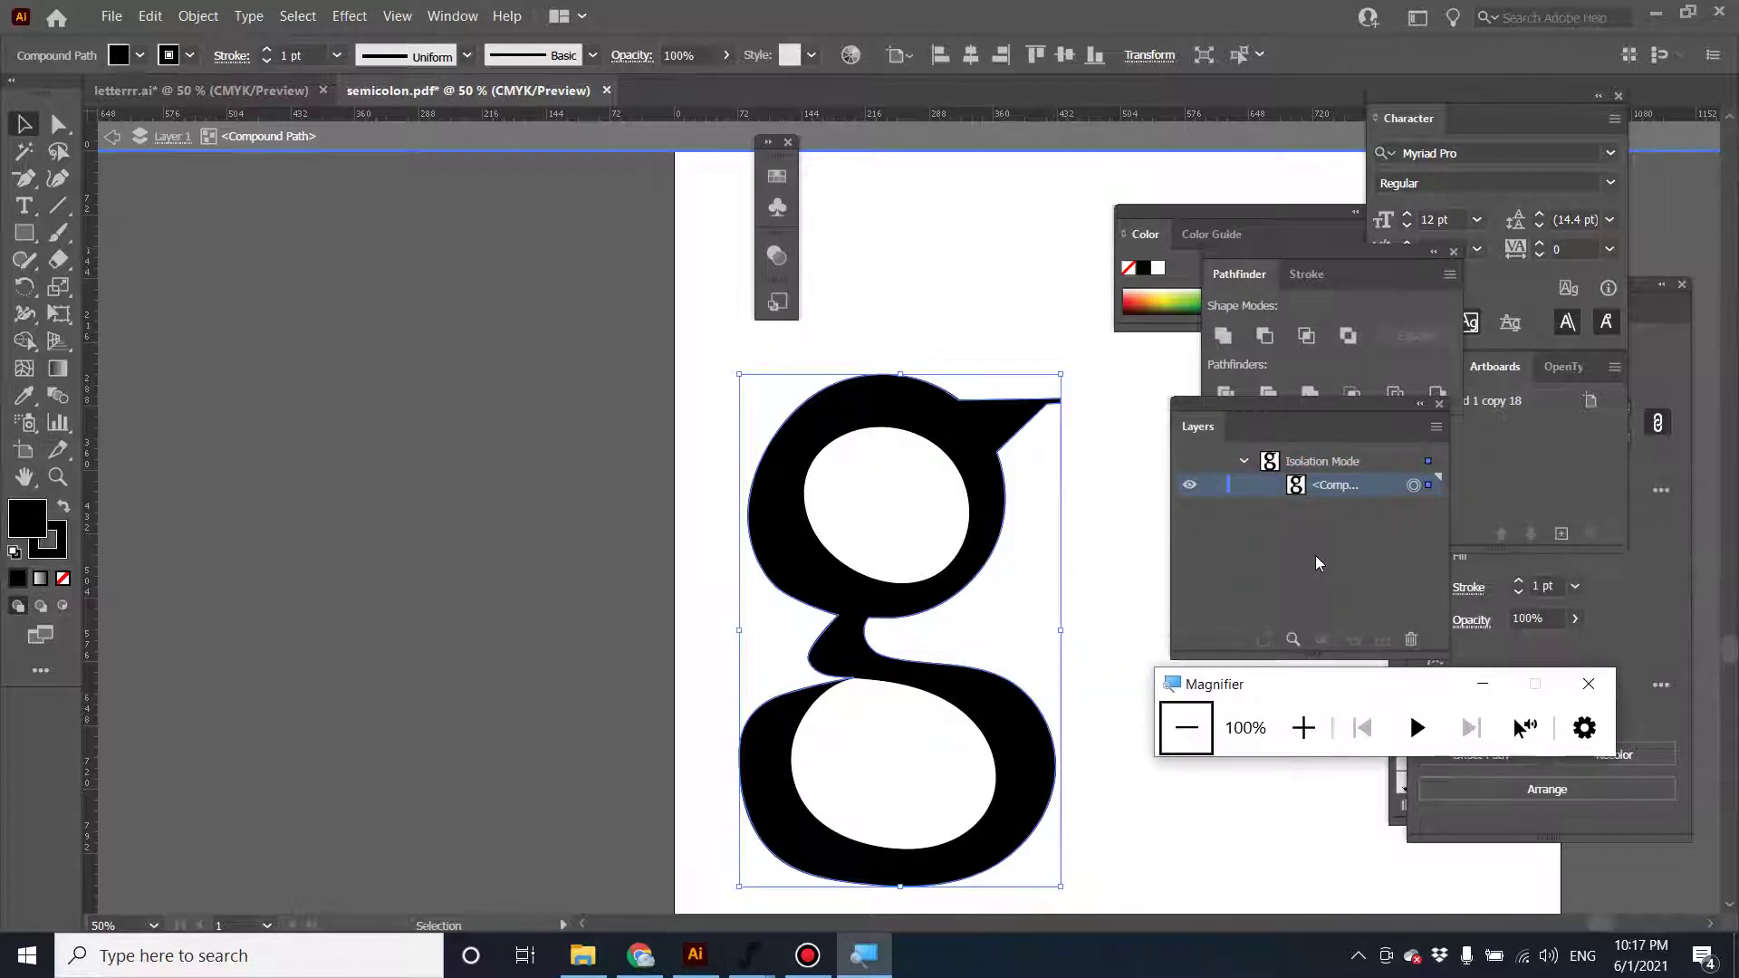
double_click(629, 489)
Expand the g with Object > Expand and merge it using Pathfinder Unite.
click(856, 632)
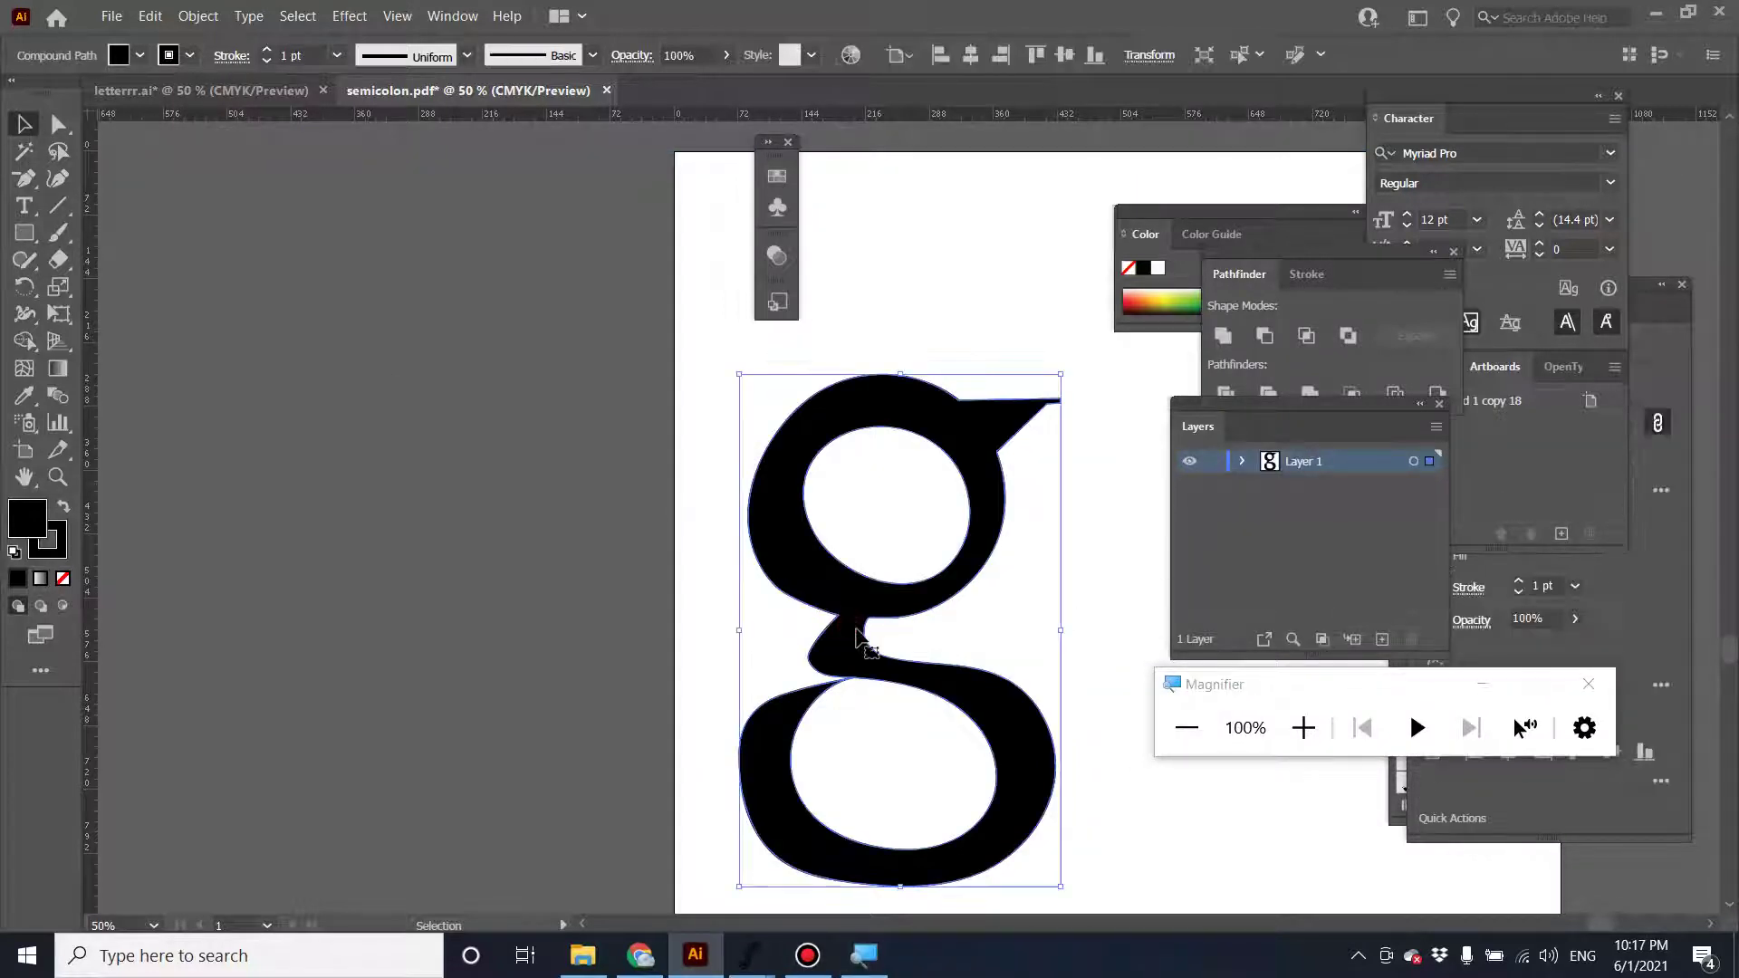
click(192, 18)
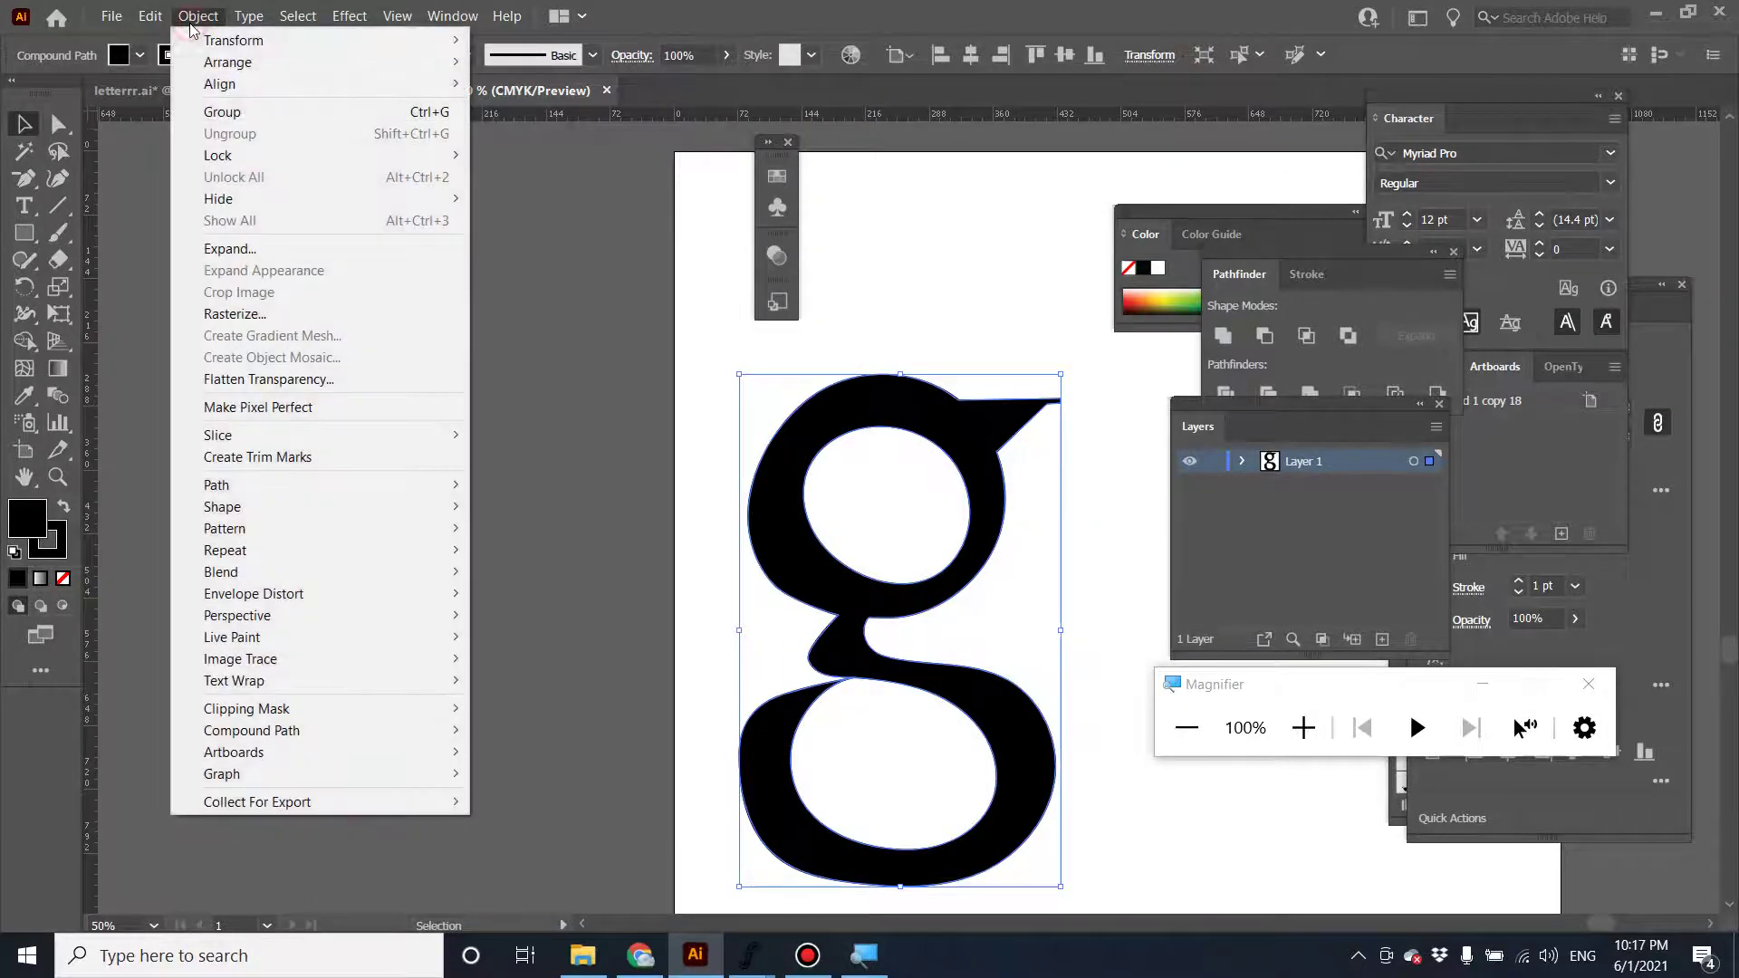
click(288, 257)
click(811, 605)
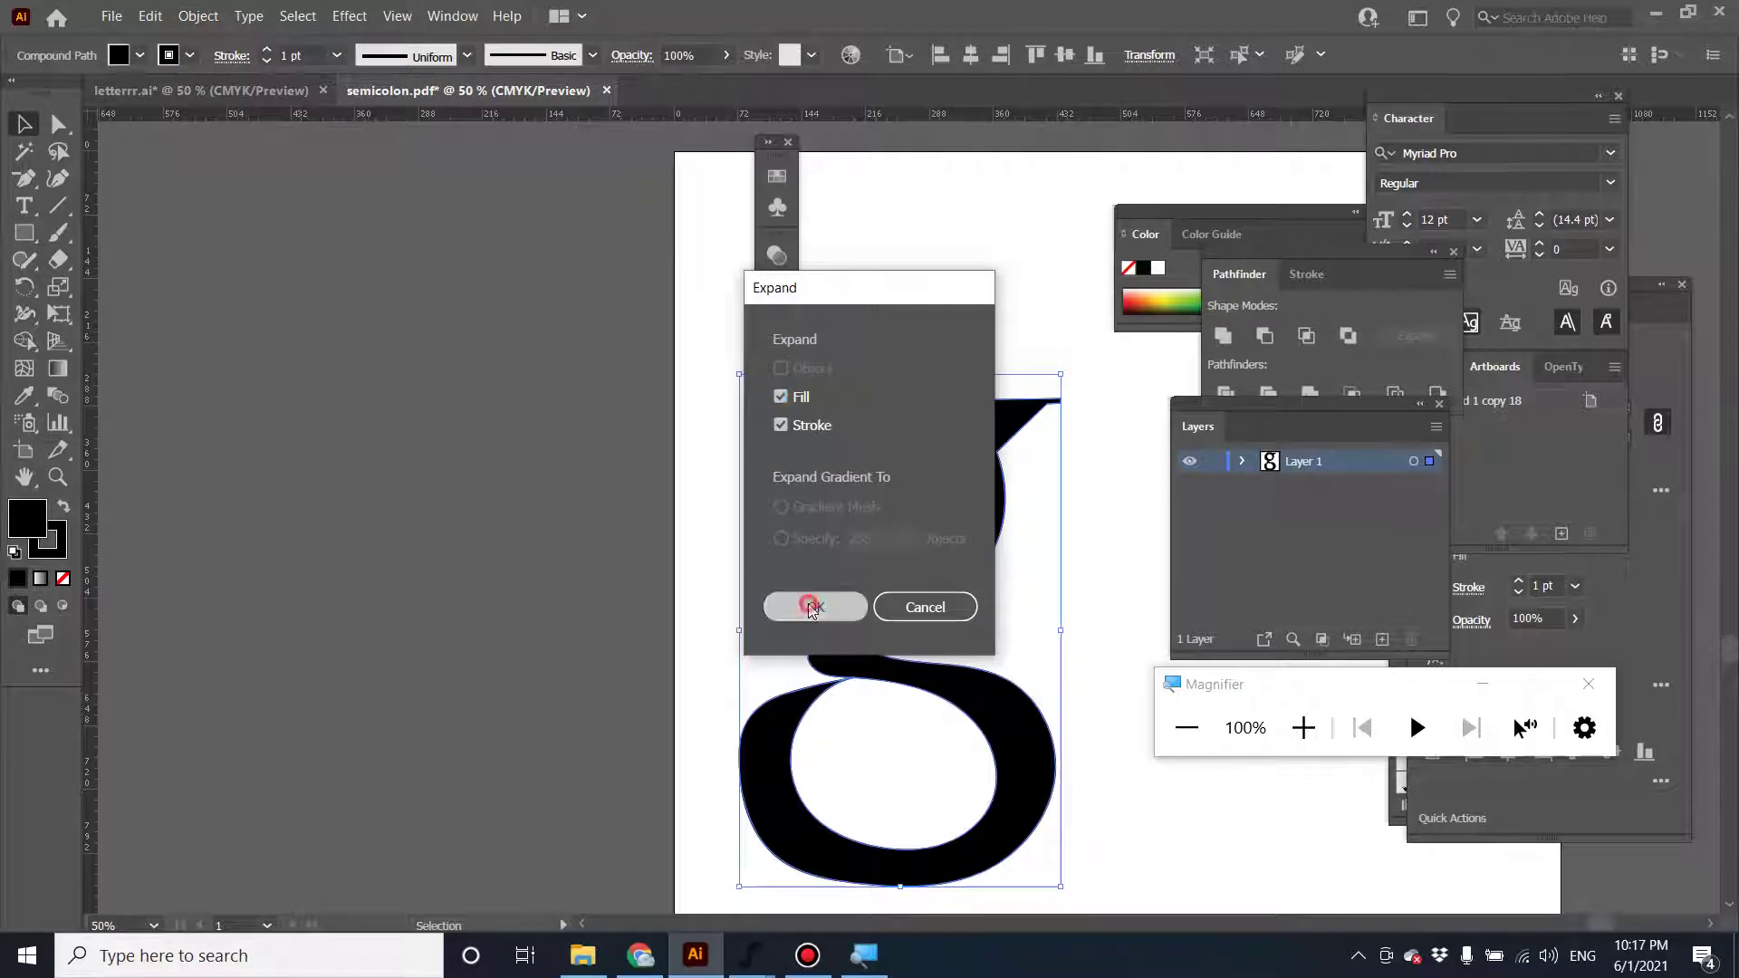
click(1221, 335)
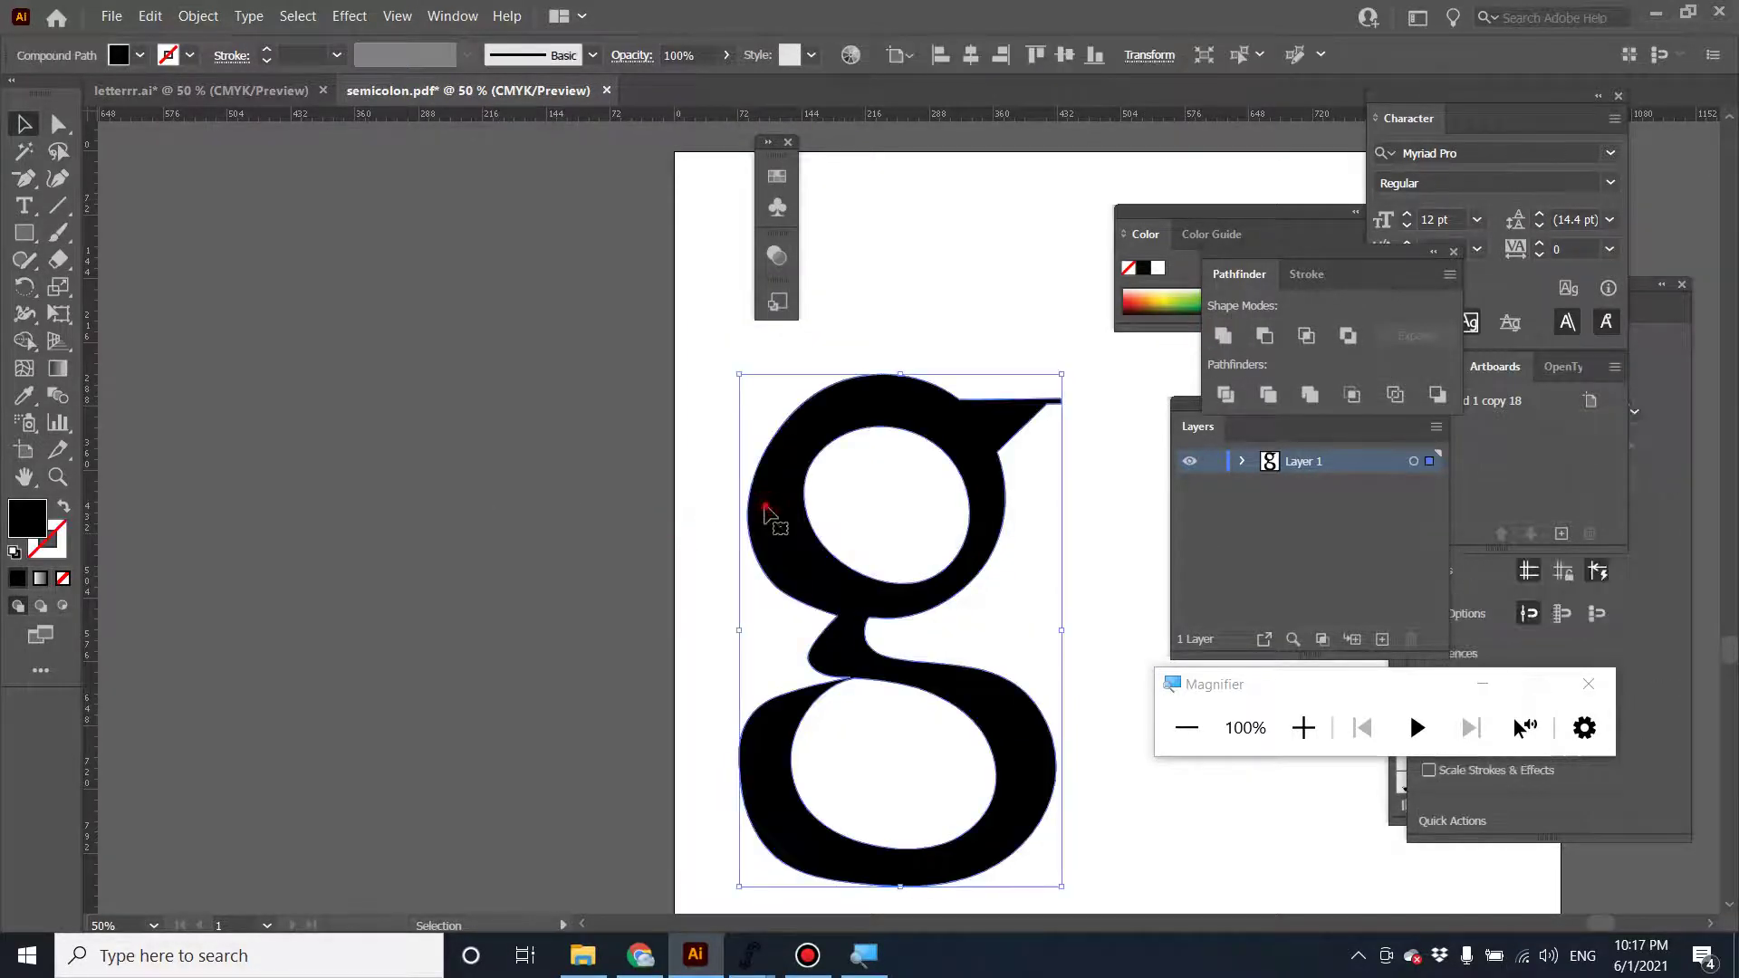
click(605, 528)
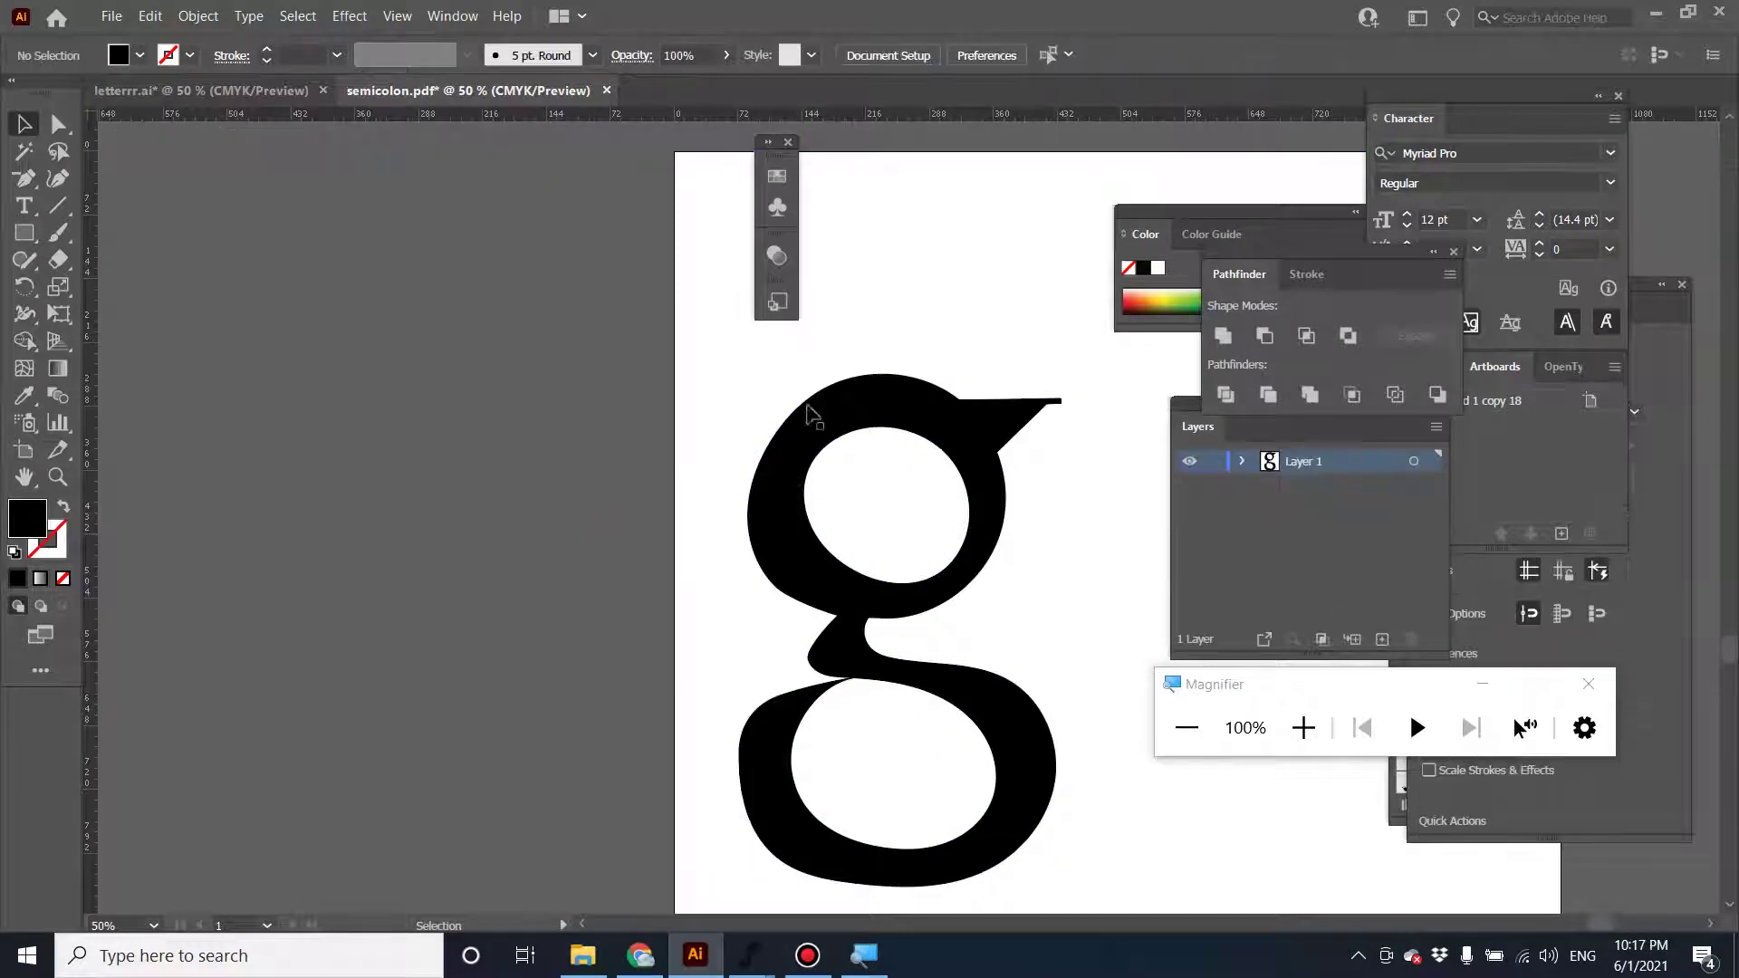
click(111, 15)
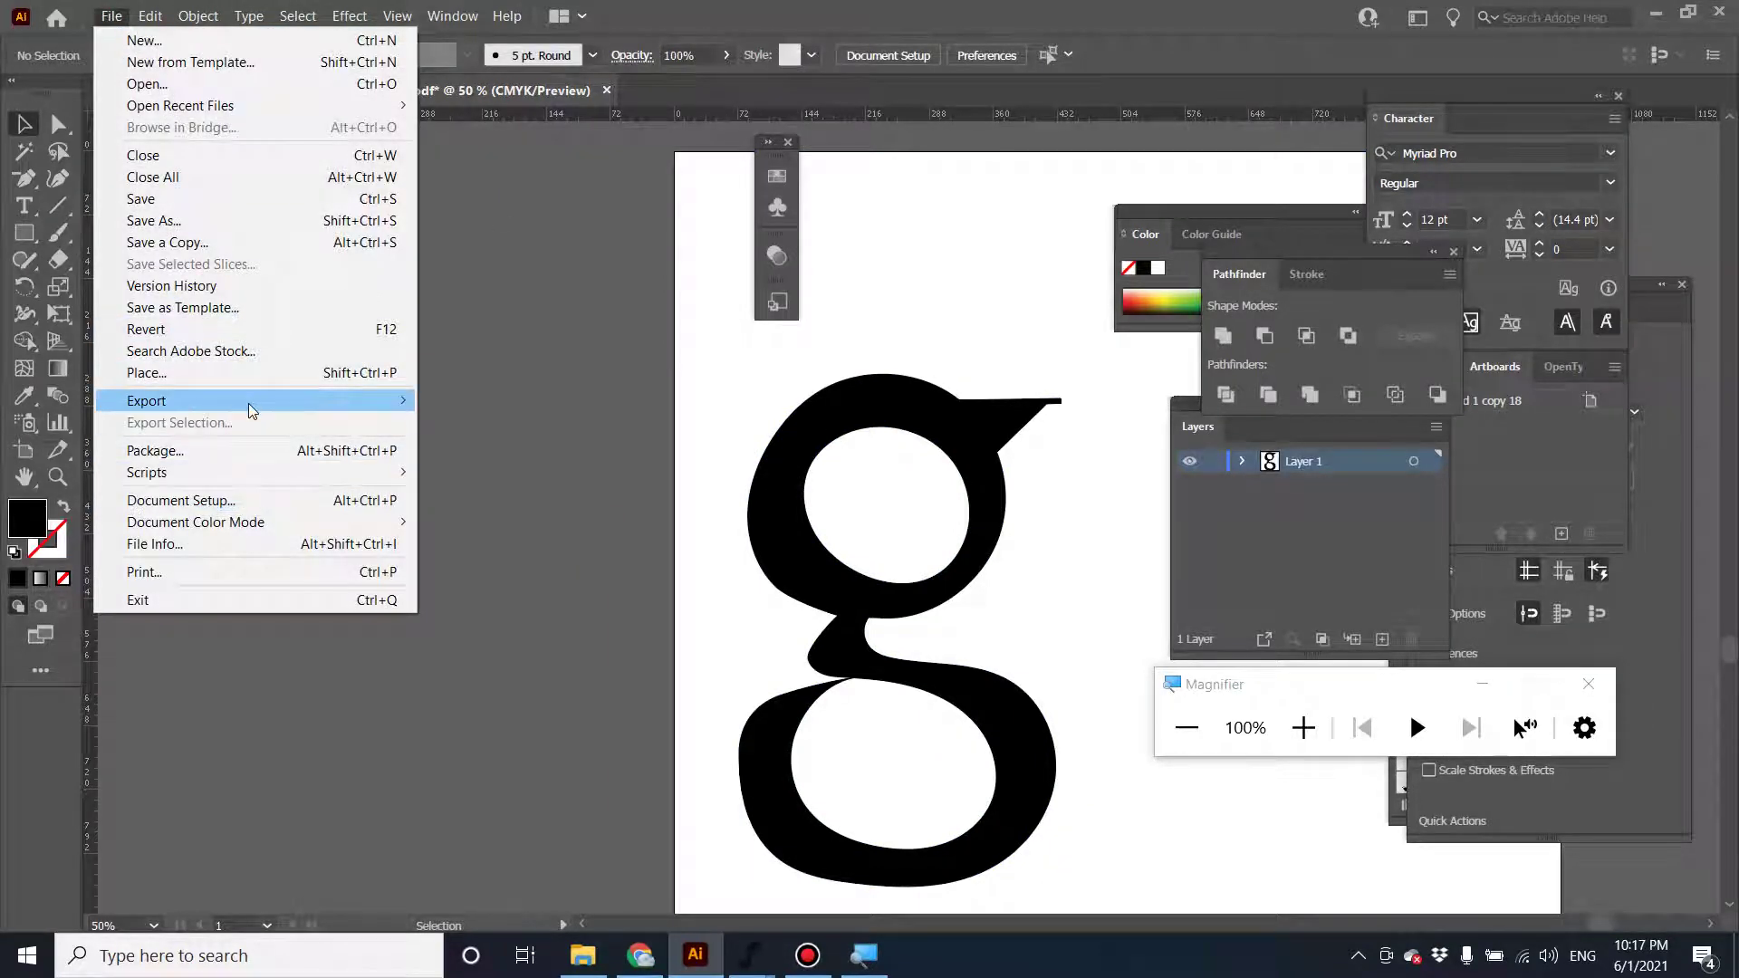
Export the g as an SVG named 'g2' with Use Artboards enabled.
mouse_move(248, 404)
click(489, 424)
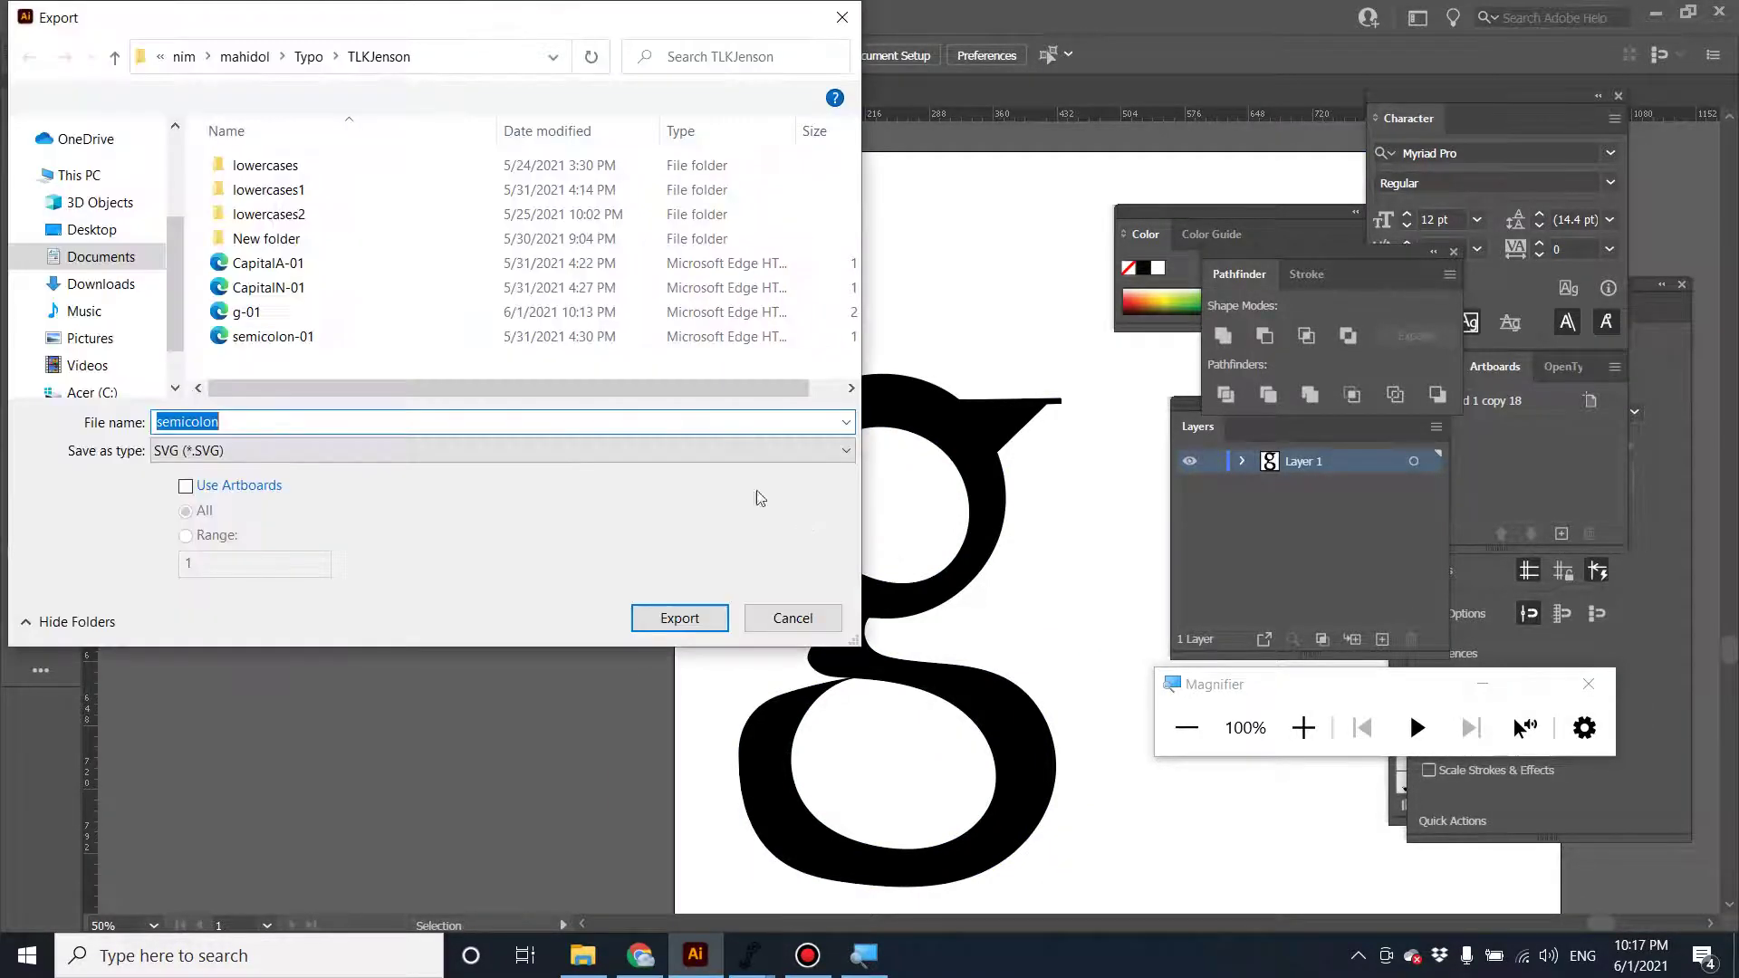
text(g2)
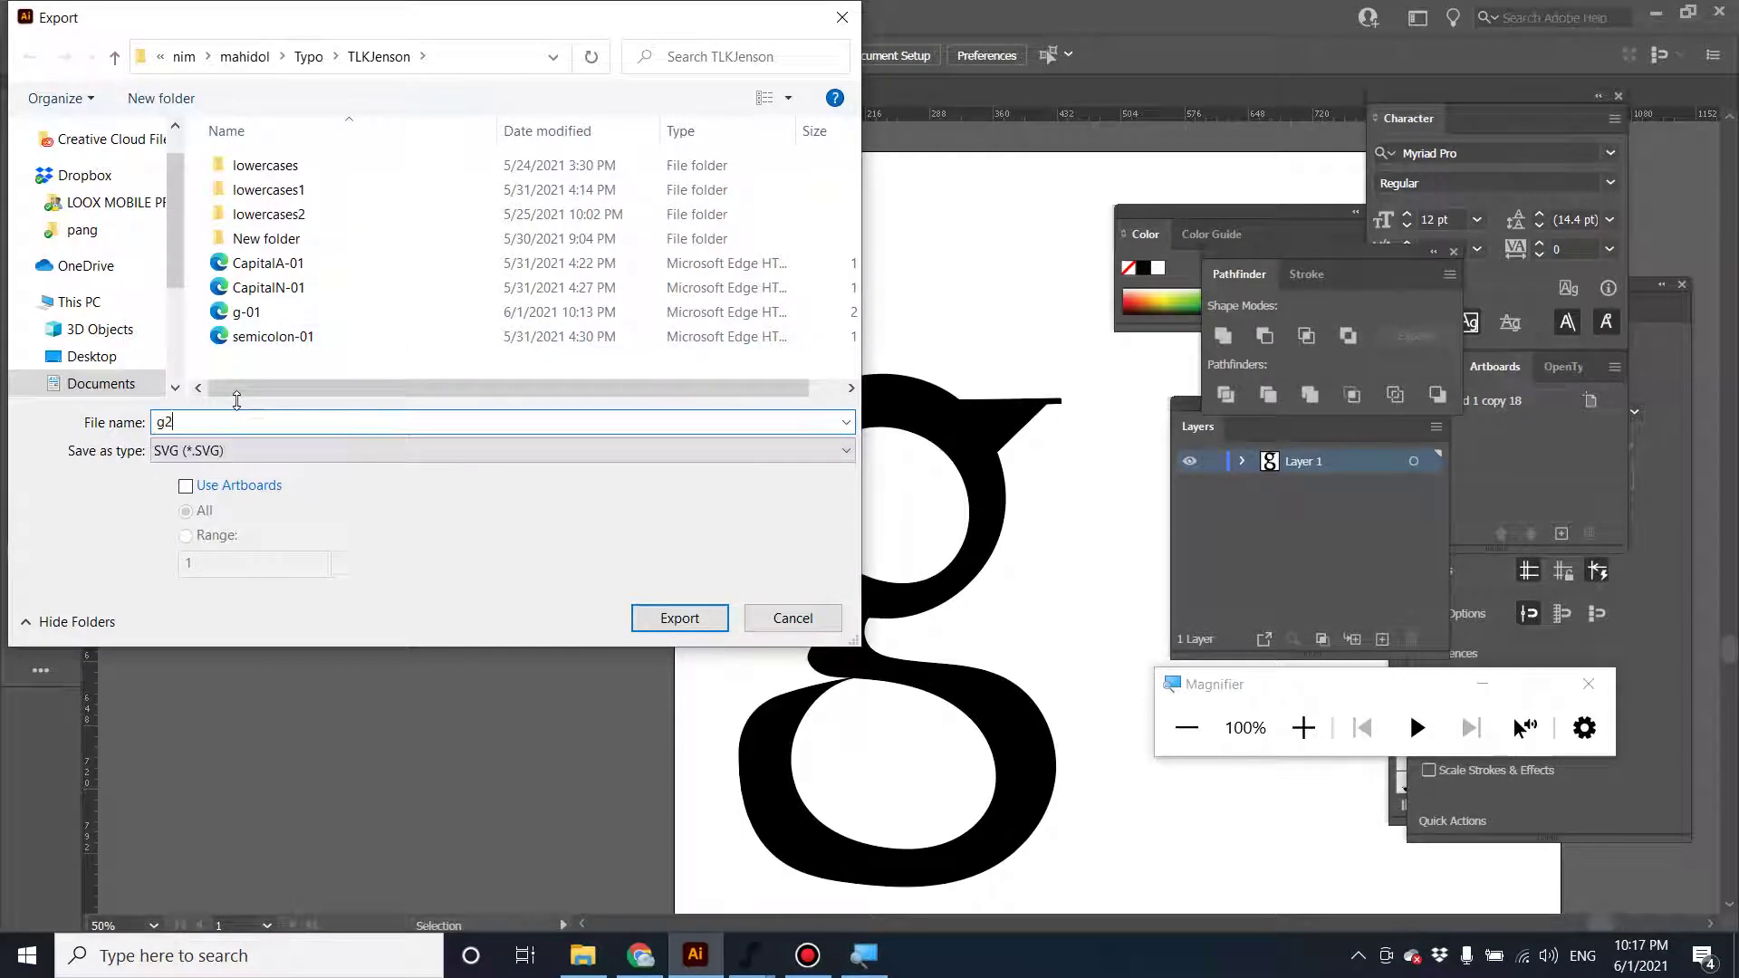
click(239, 487)
click(679, 619)
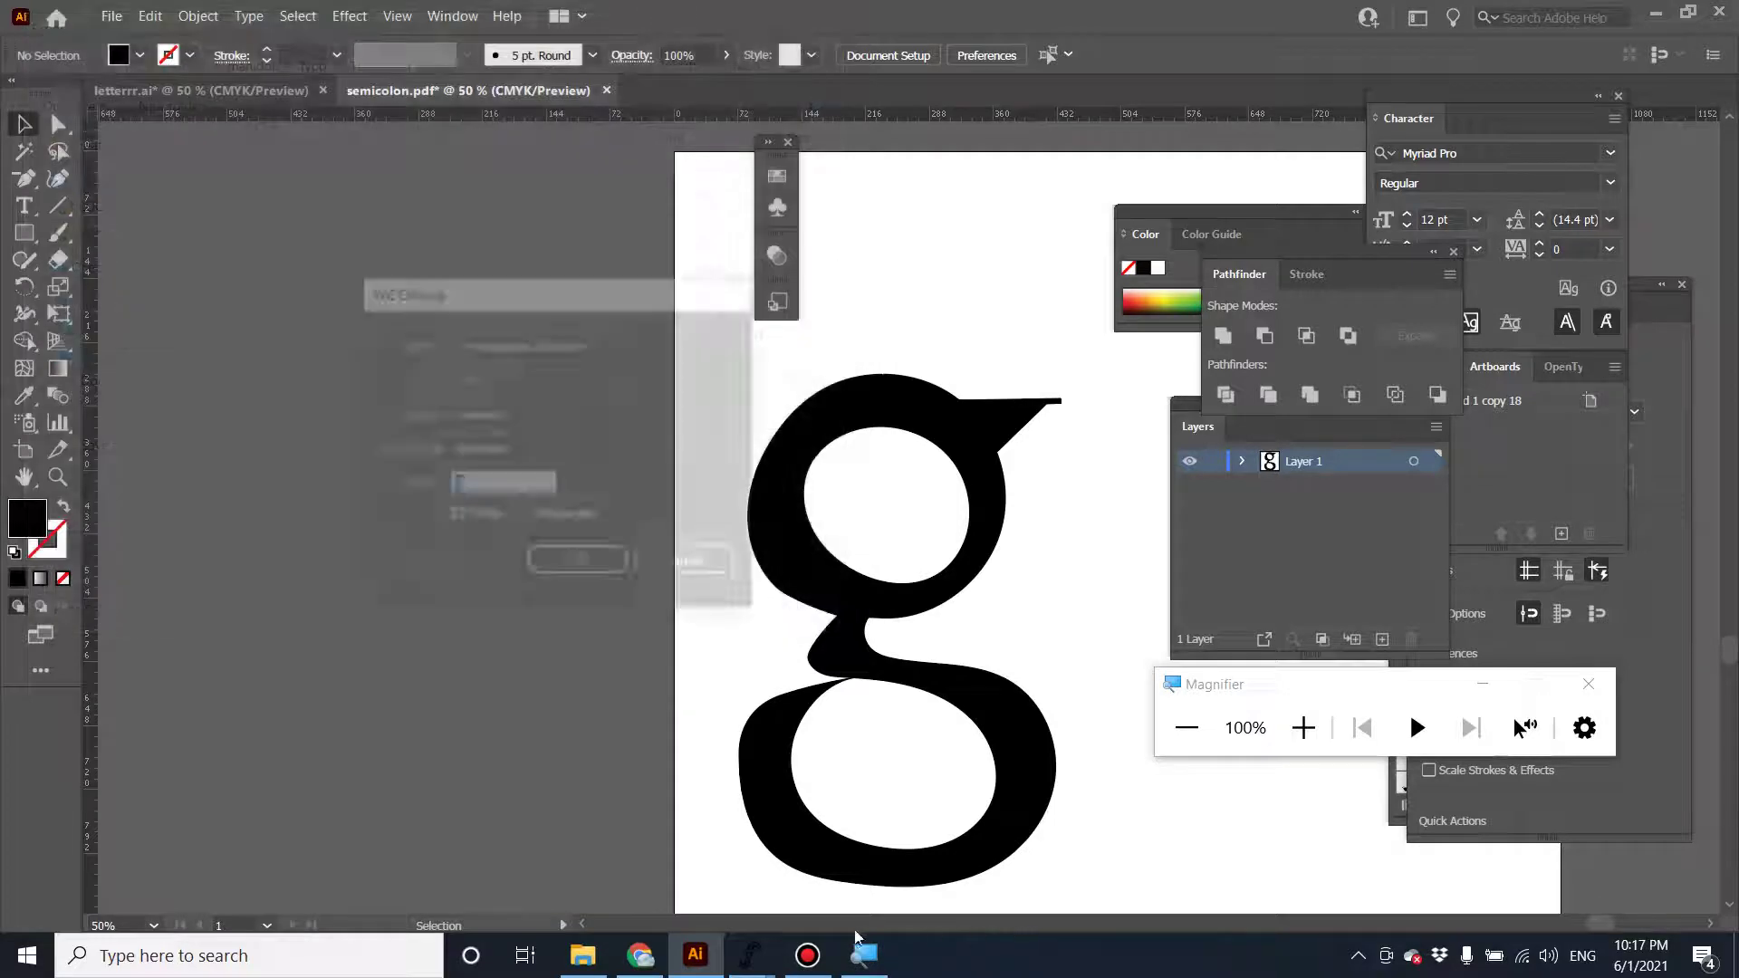
click(562, 564)
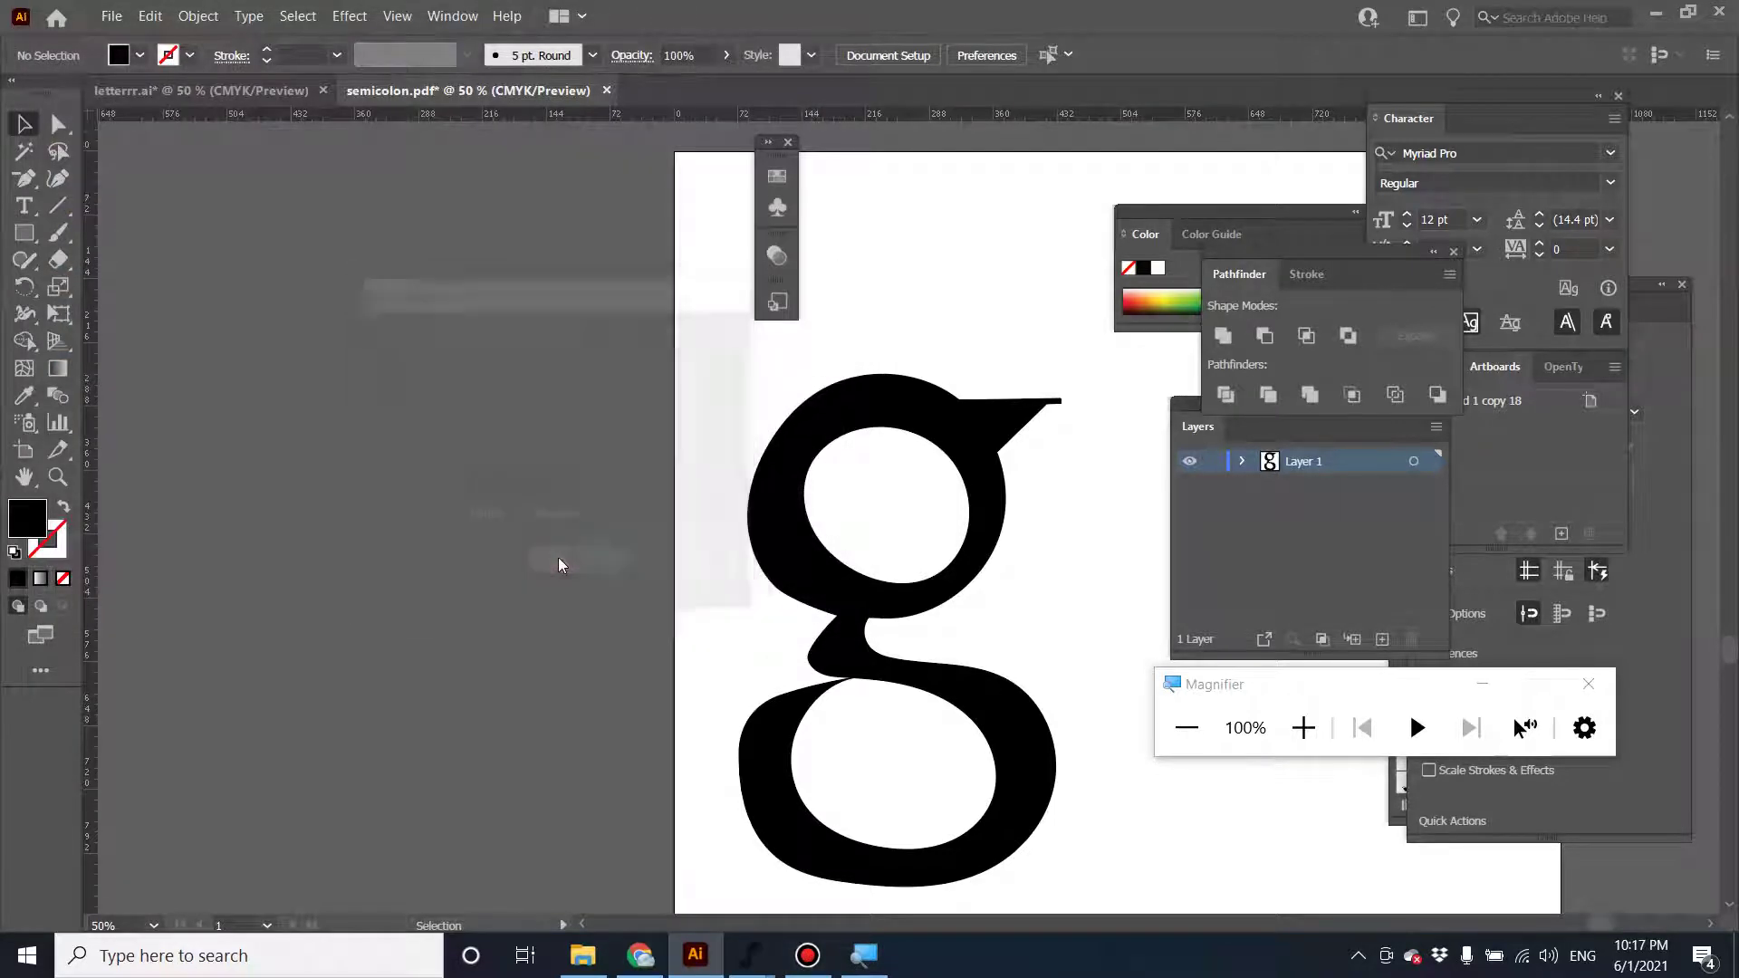
Close the empty g glyph window and reopen the g glyph from the font overview.
mouse_move(784, 932)
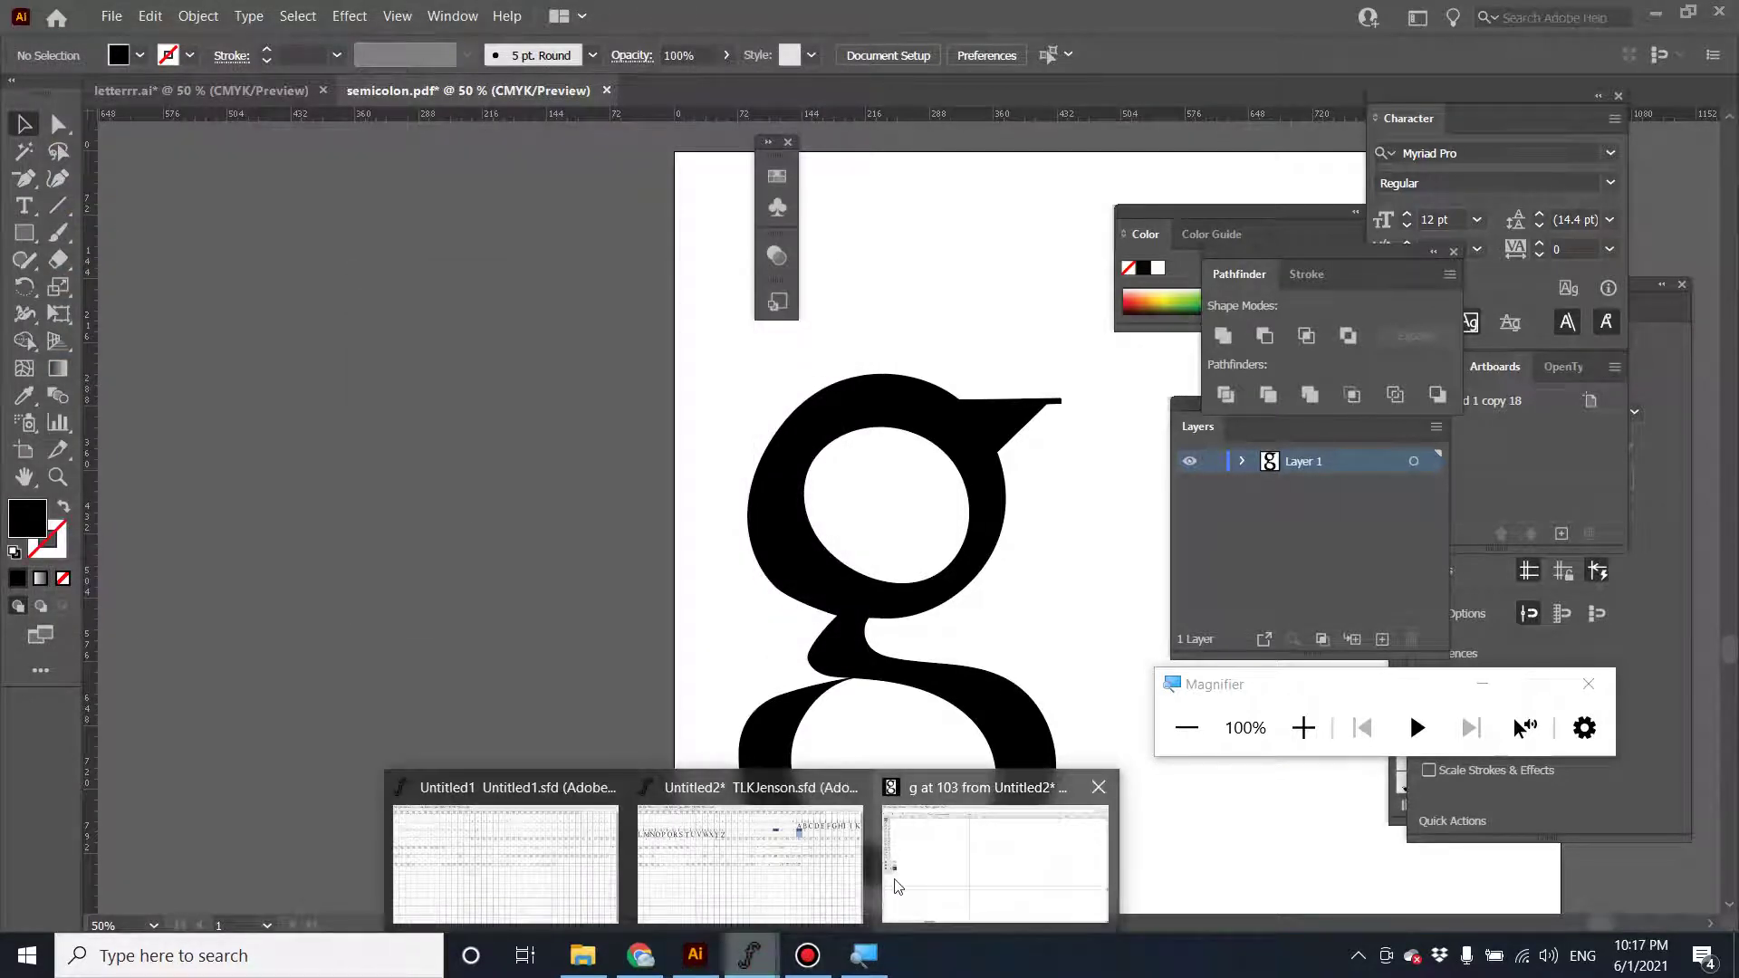
click(897, 815)
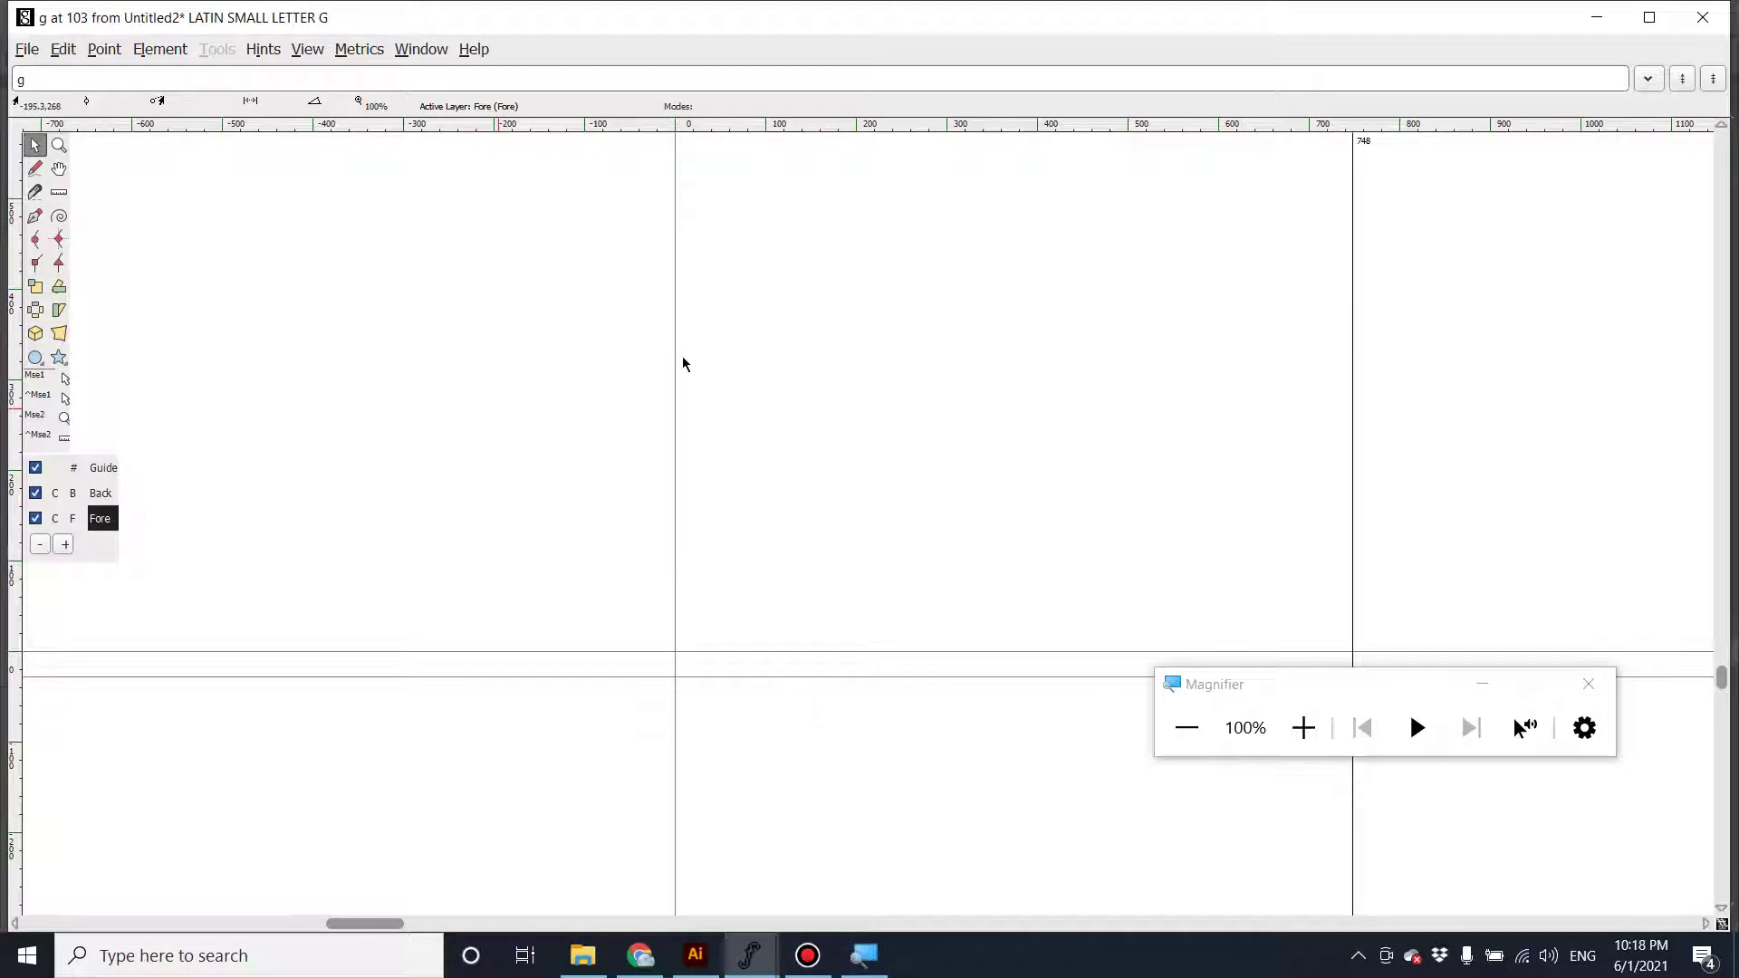
scroll(876, 449, down, 4)
click(1715, 22)
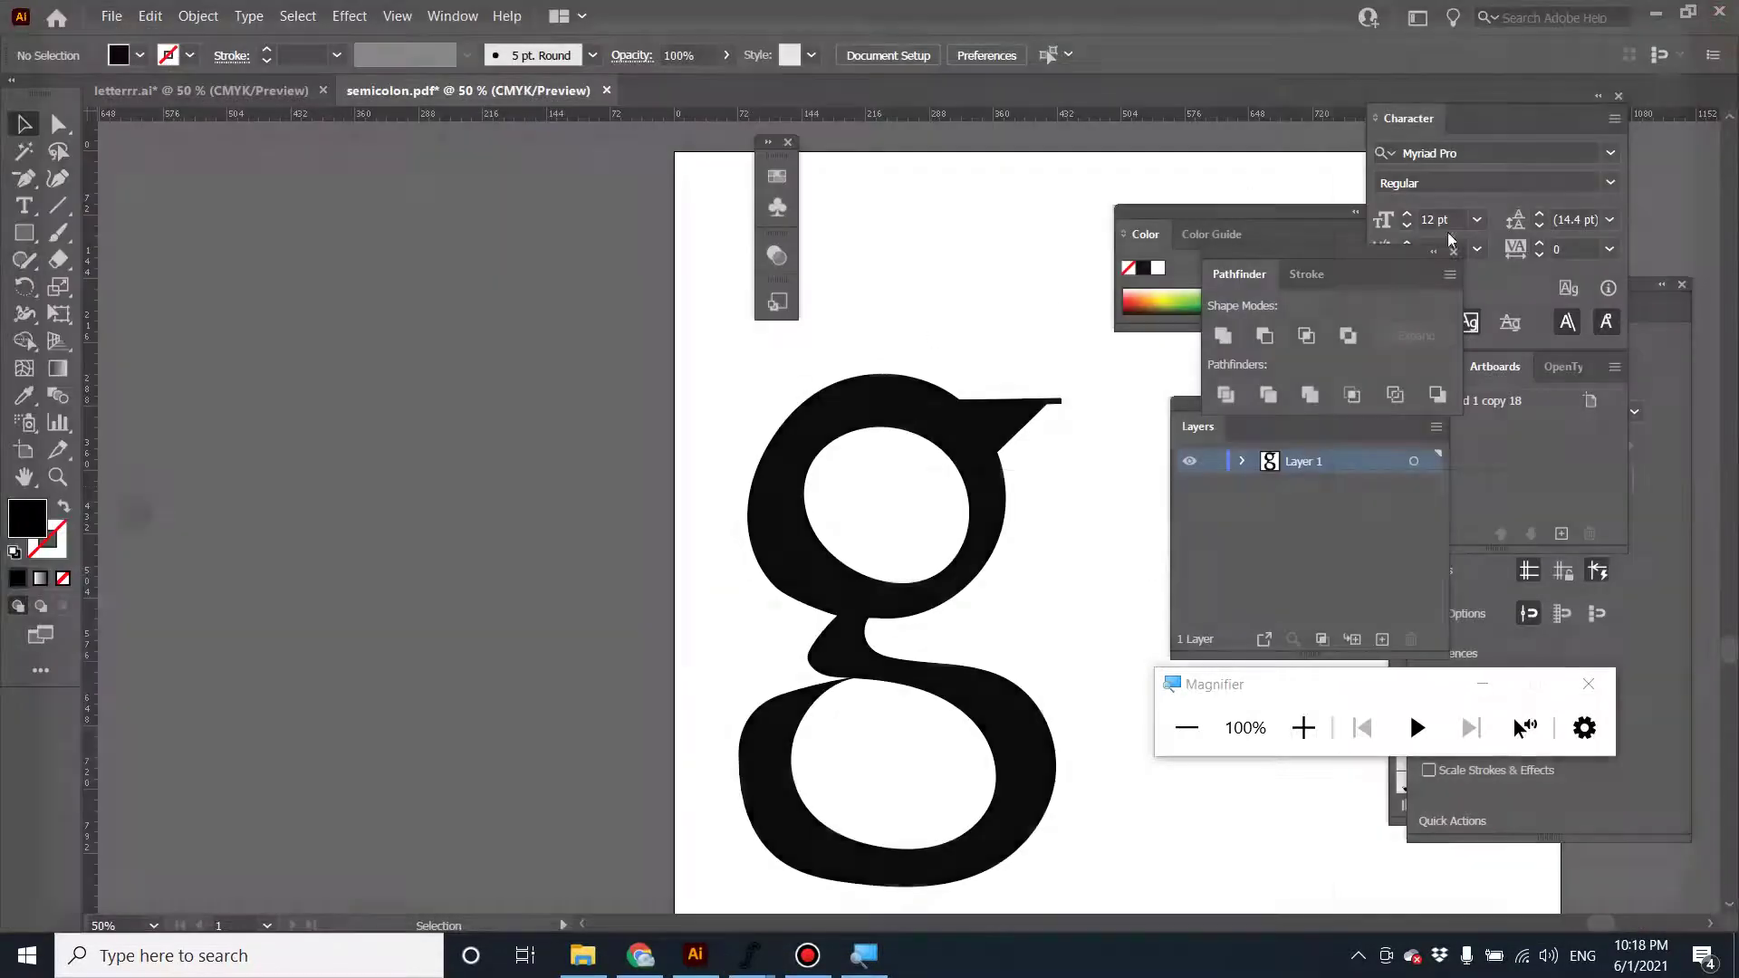
mouse_move(750, 955)
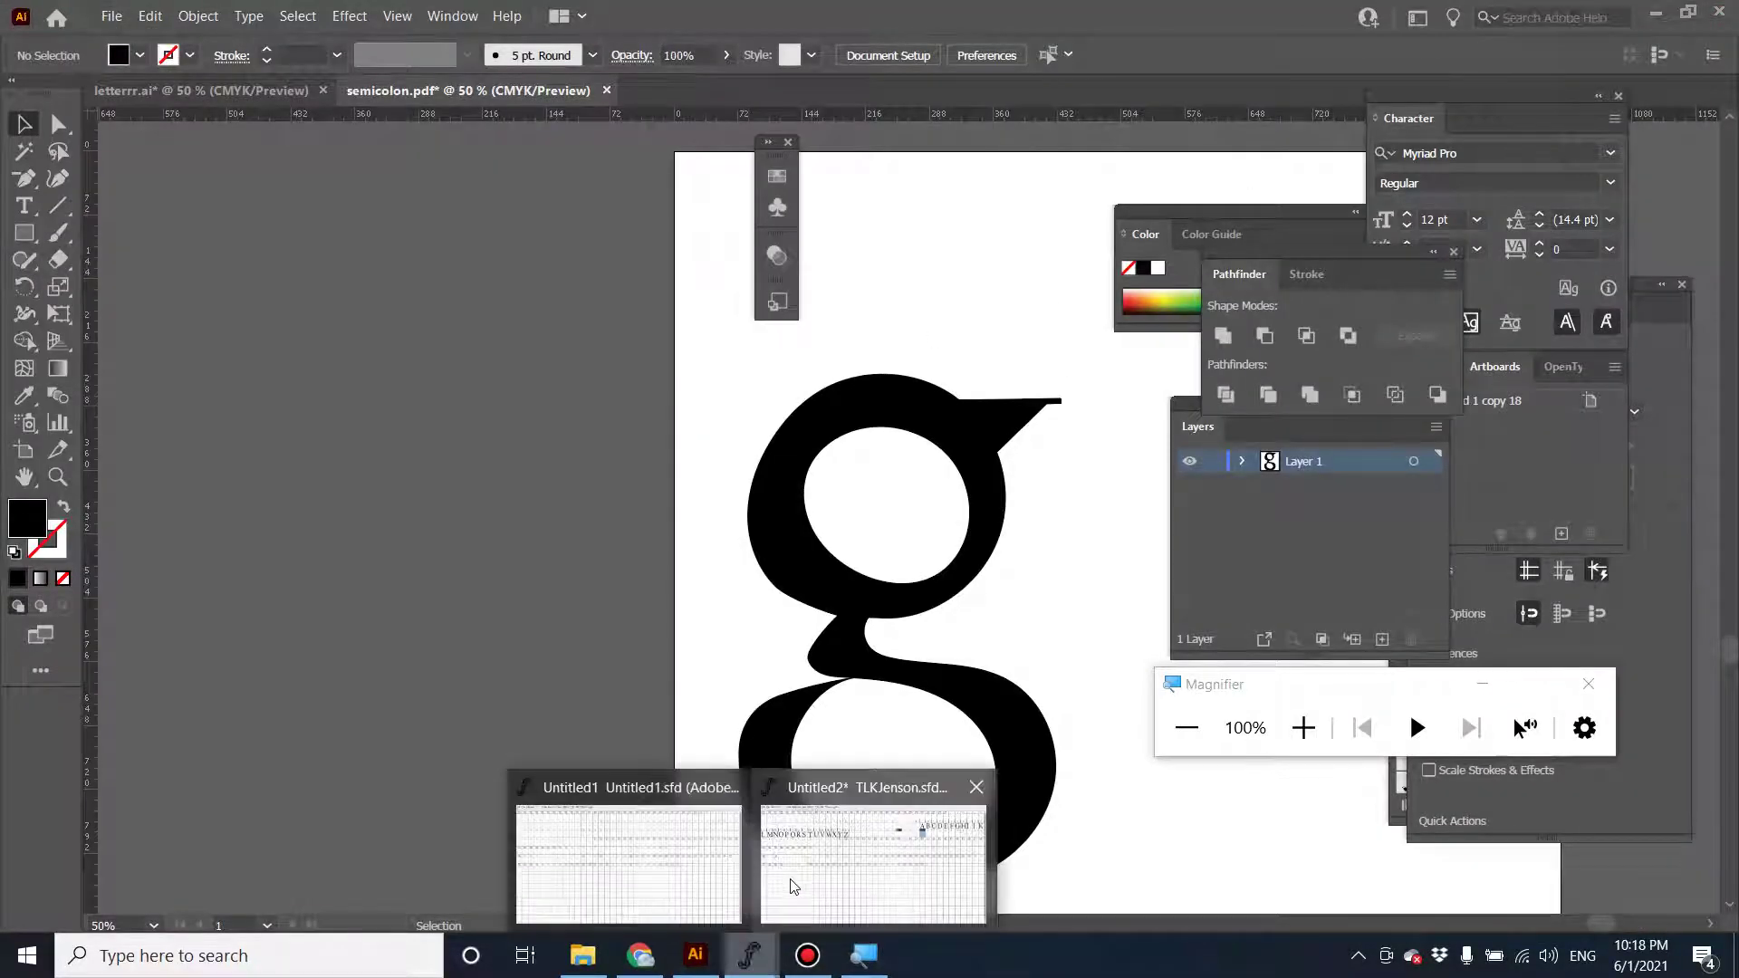
click(795, 885)
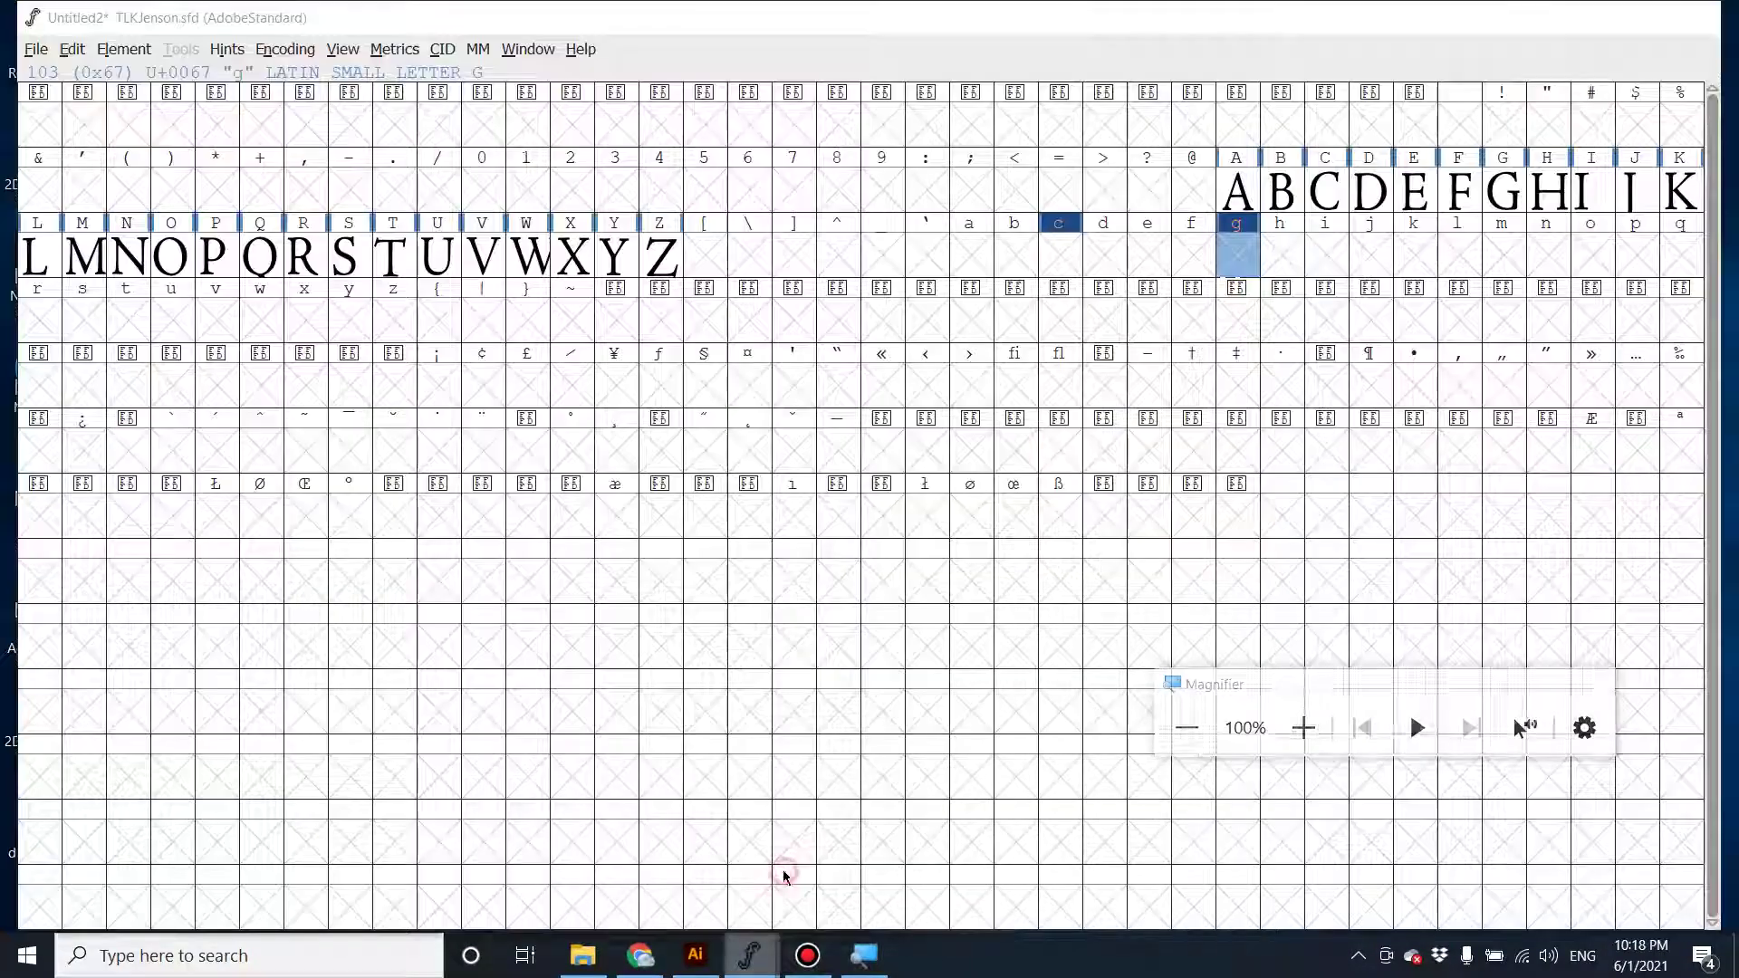
double_click(1239, 260)
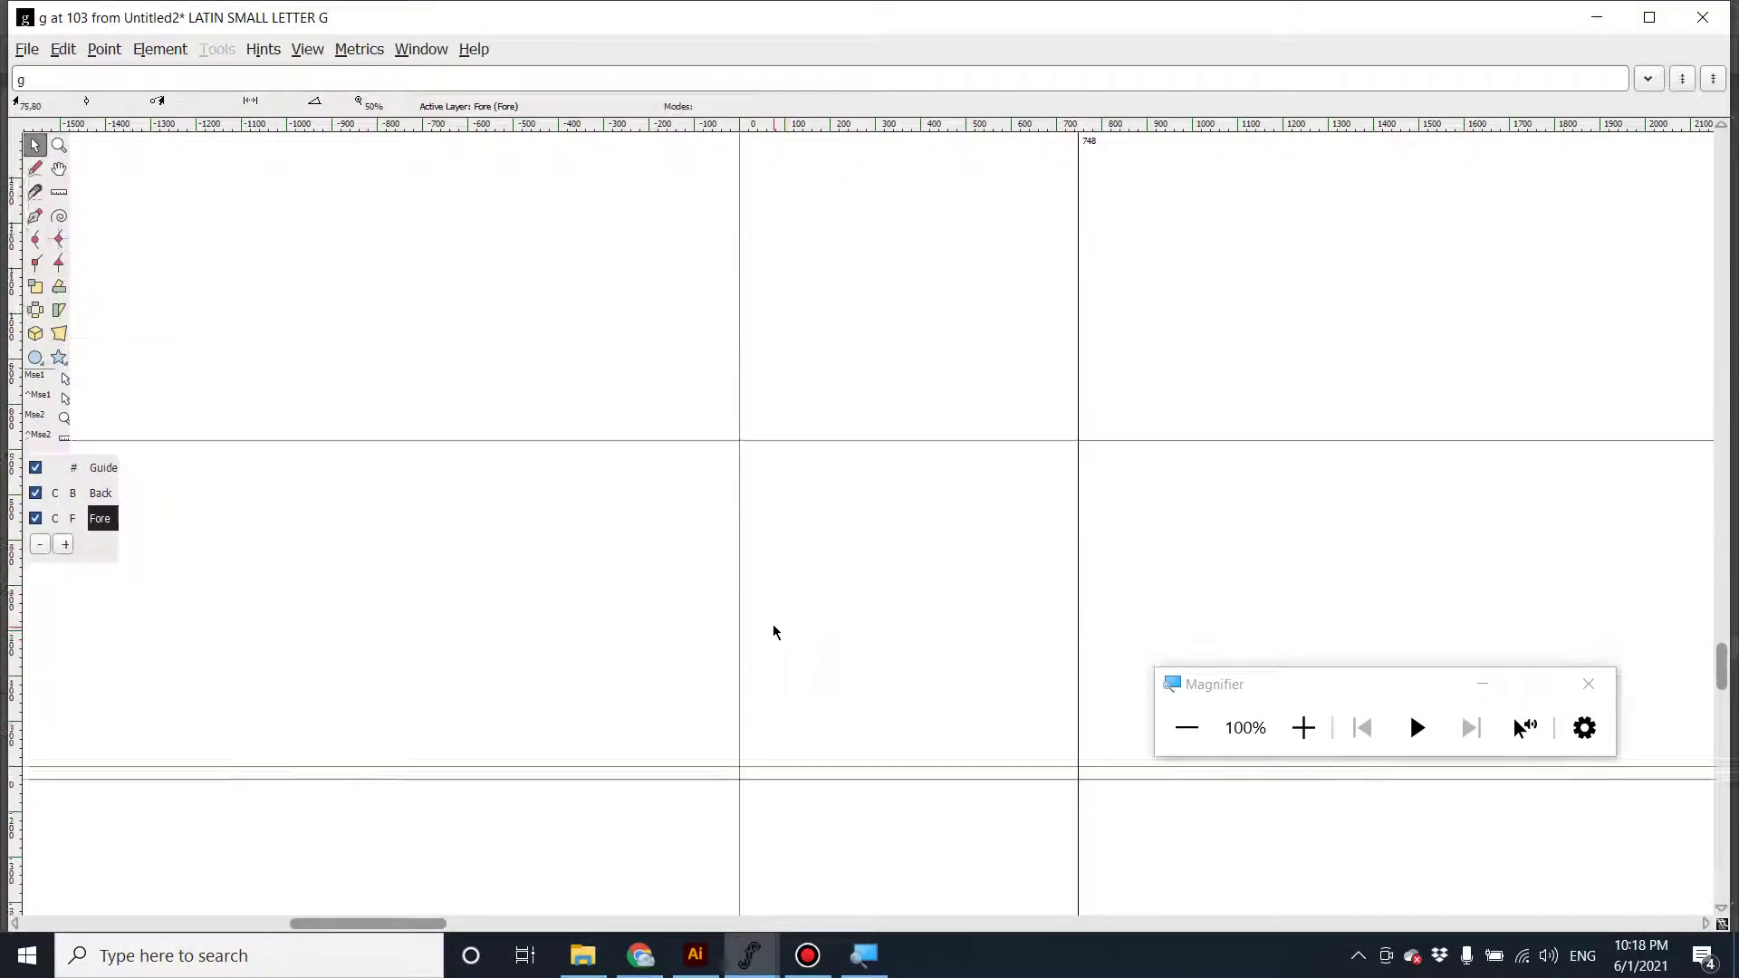
Import g2-01.svg into the g glyph via File > Import.
click(61, 50)
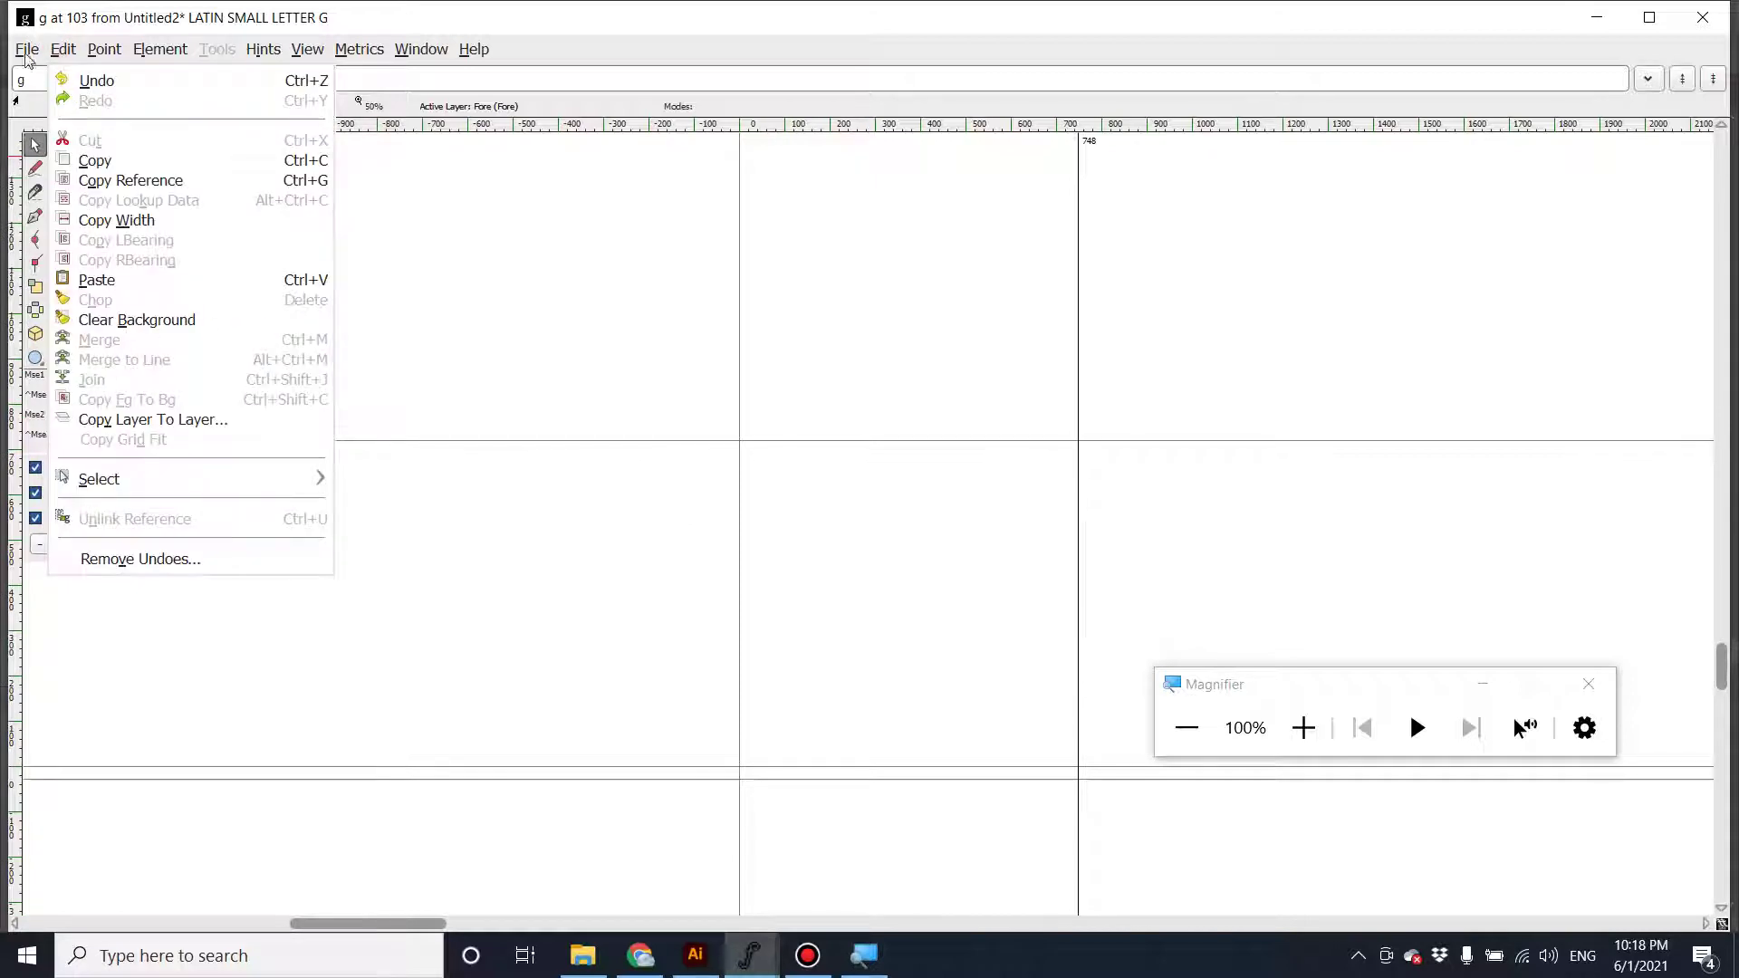
click(26, 53)
click(70, 341)
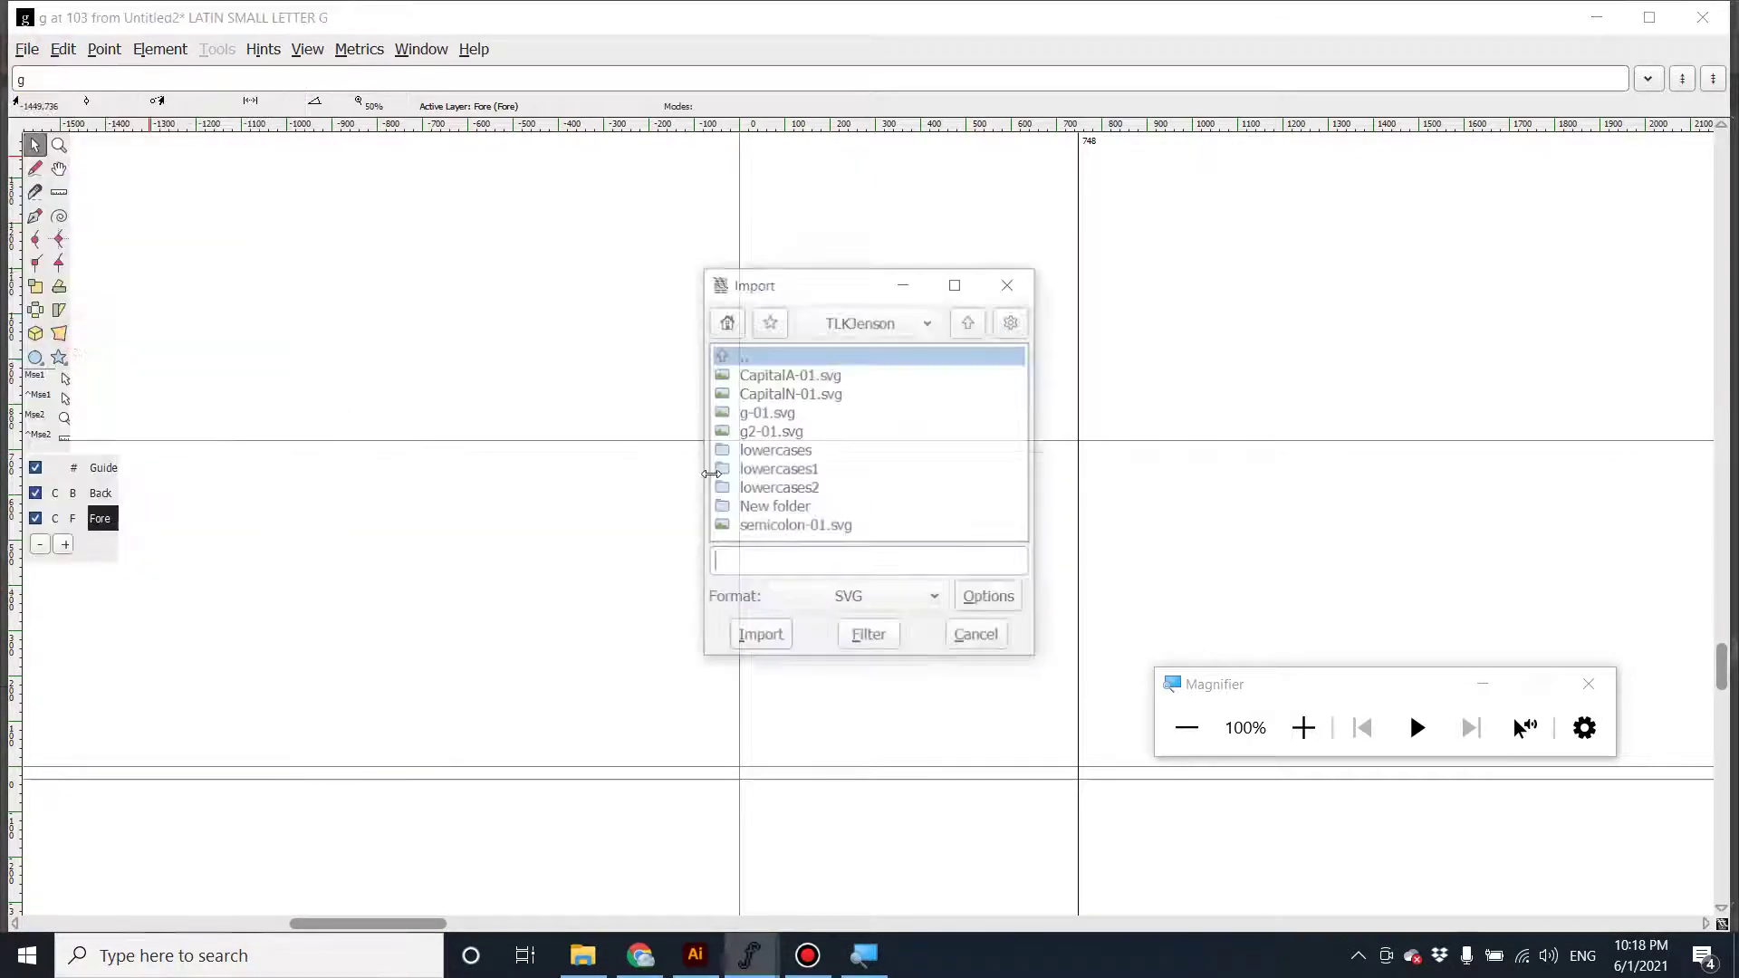
click(791, 433)
click(761, 639)
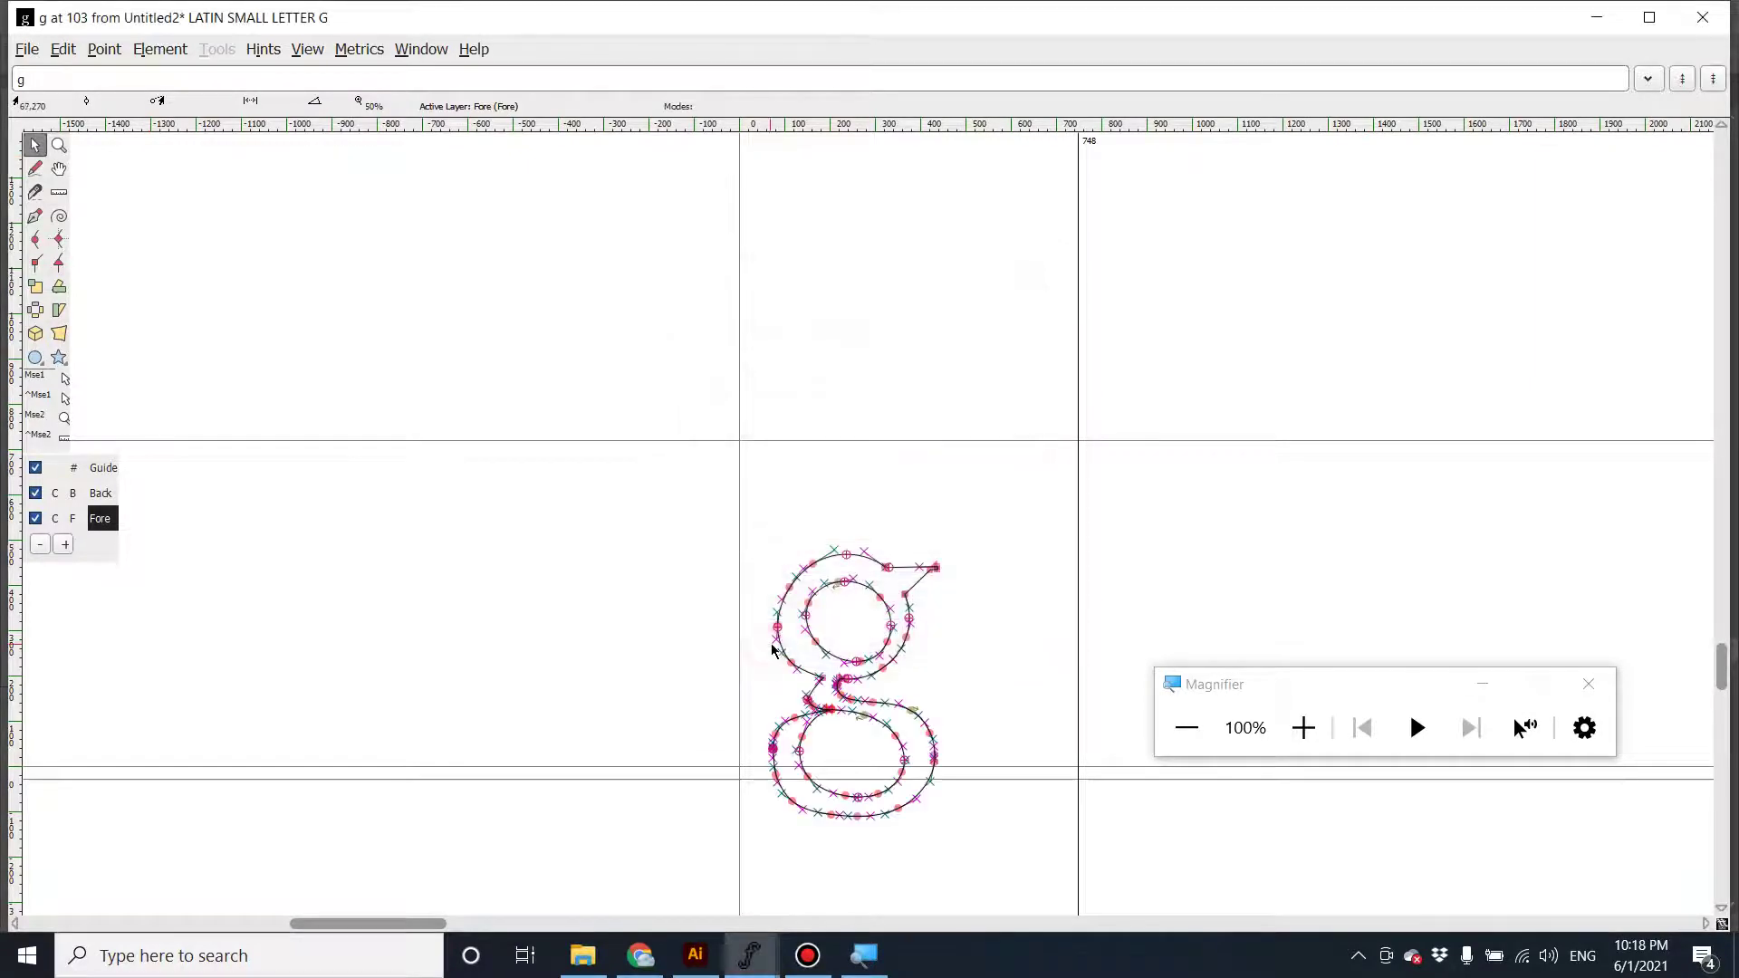
Zoom in on the imported g and test-drag its inner and outer bowl points, undoing each move.
click(990, 670)
scroll(1004, 629, up, 5)
scroll(1009, 628, down, 4)
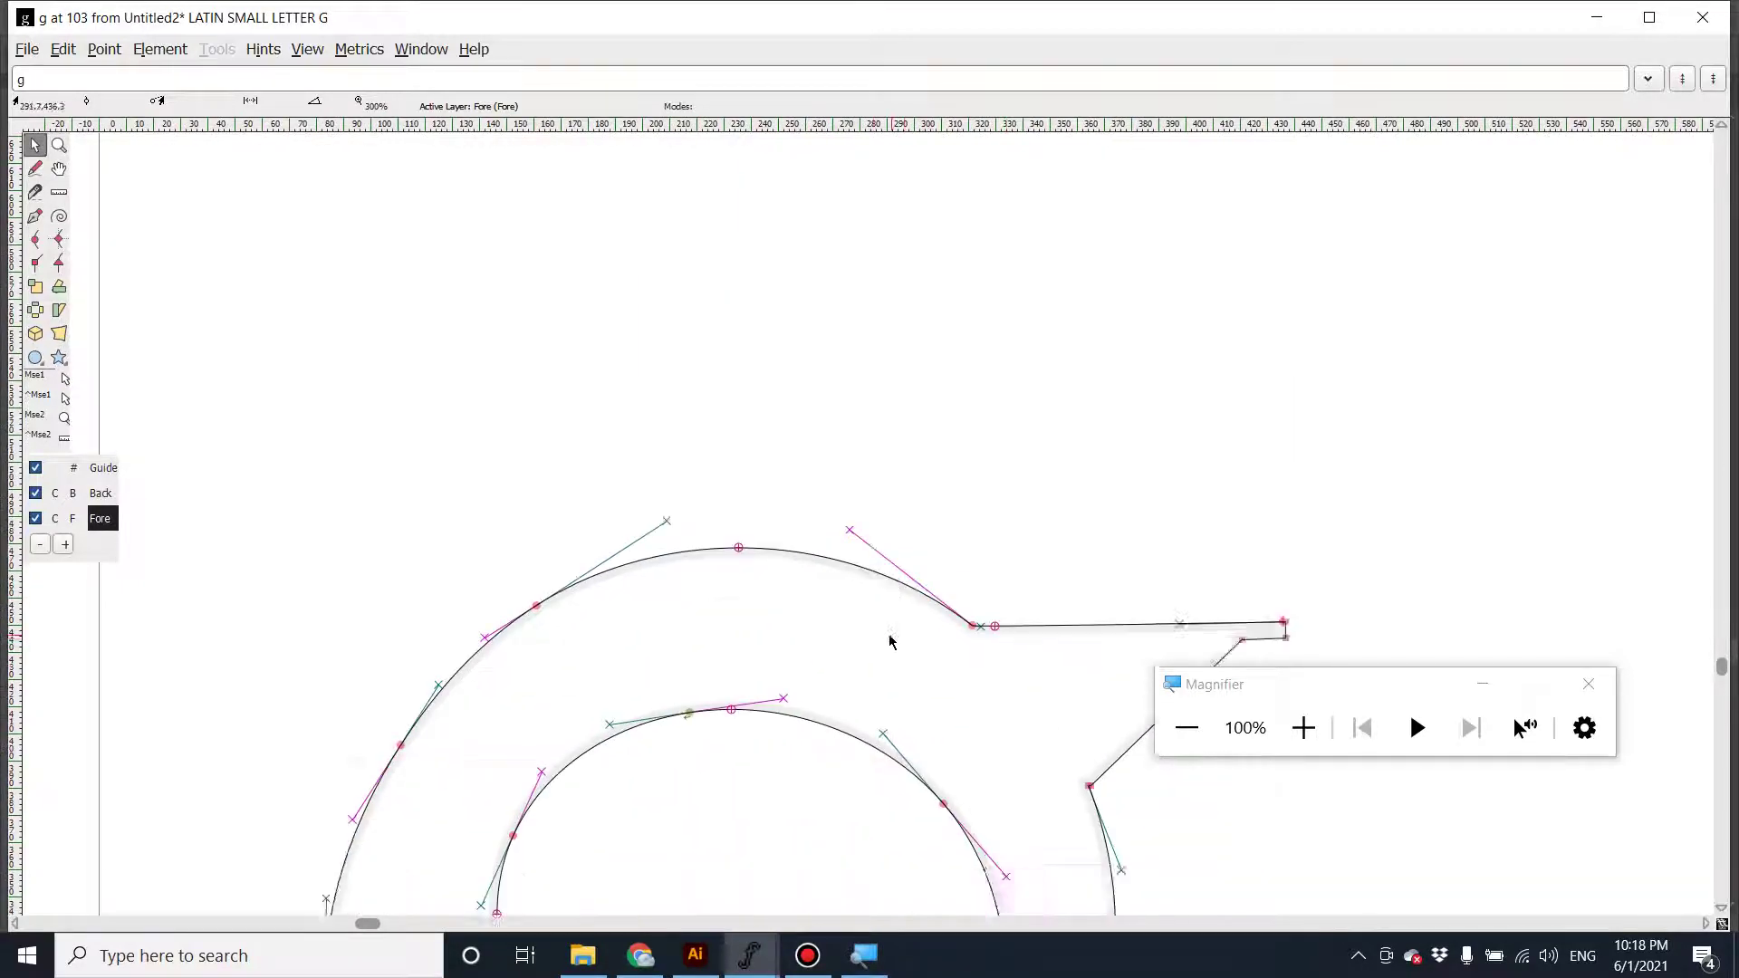
scroll(839, 627, down, 2)
drag(690, 460, 705, 492)
key(ctrl+z)
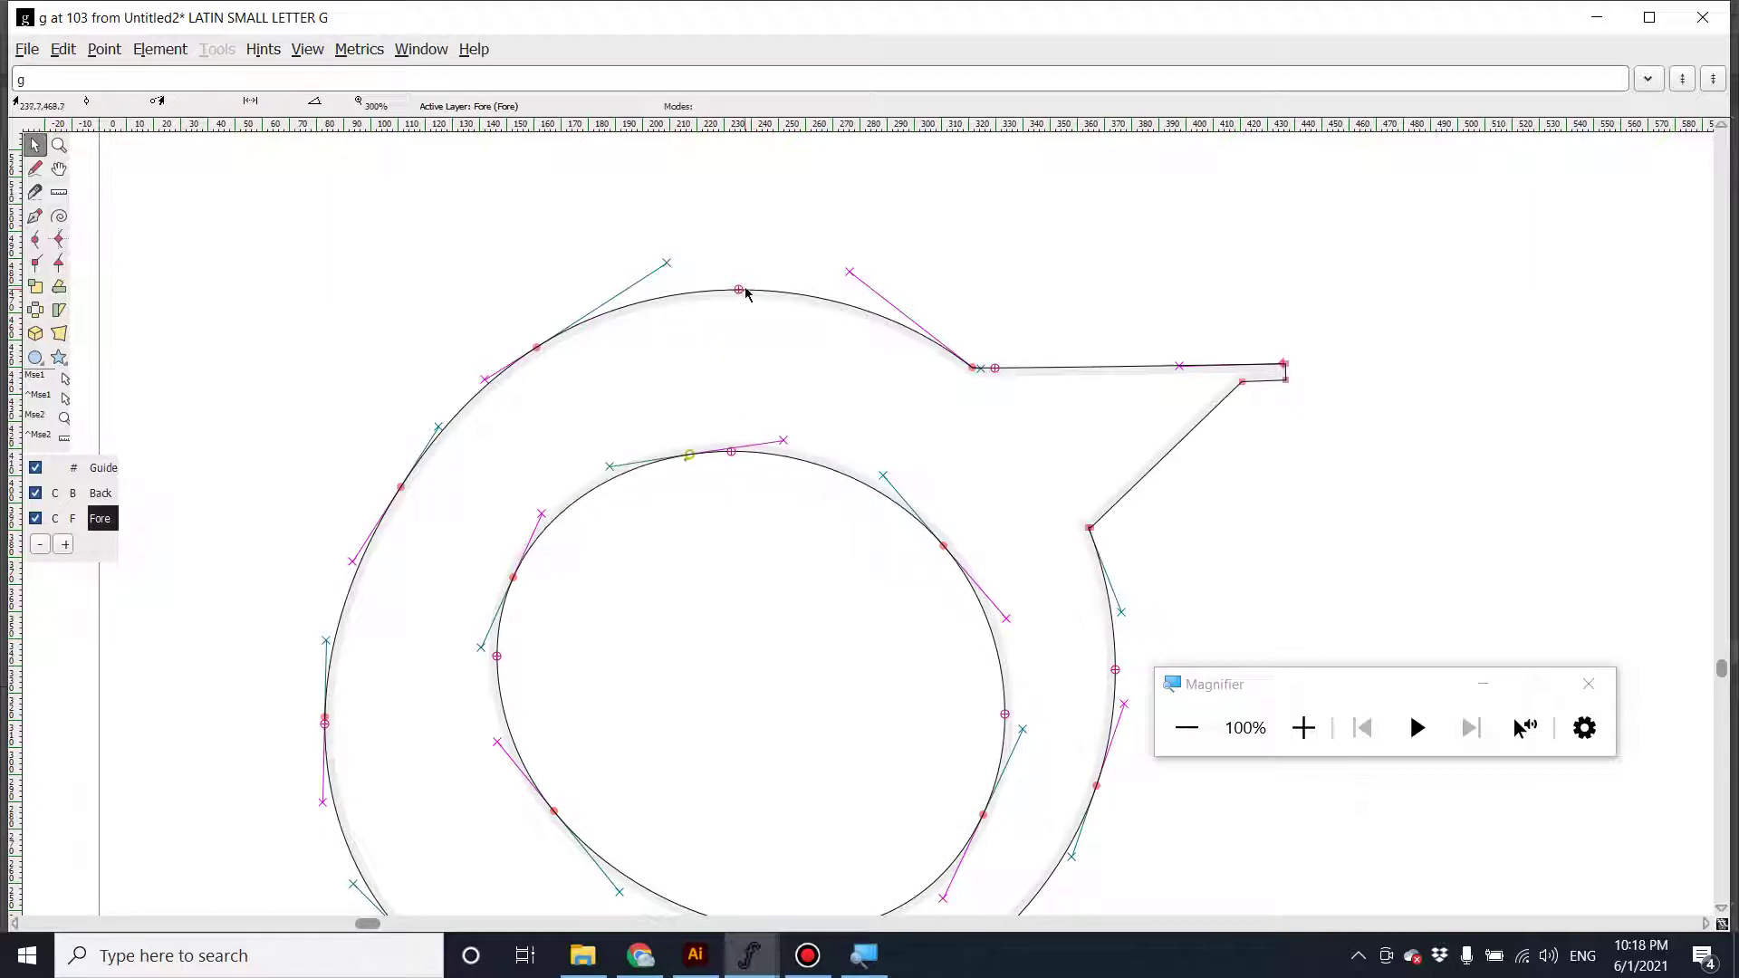
drag(738, 290, 741, 230)
key(ctrl+z)
scroll(971, 536, down, 3)
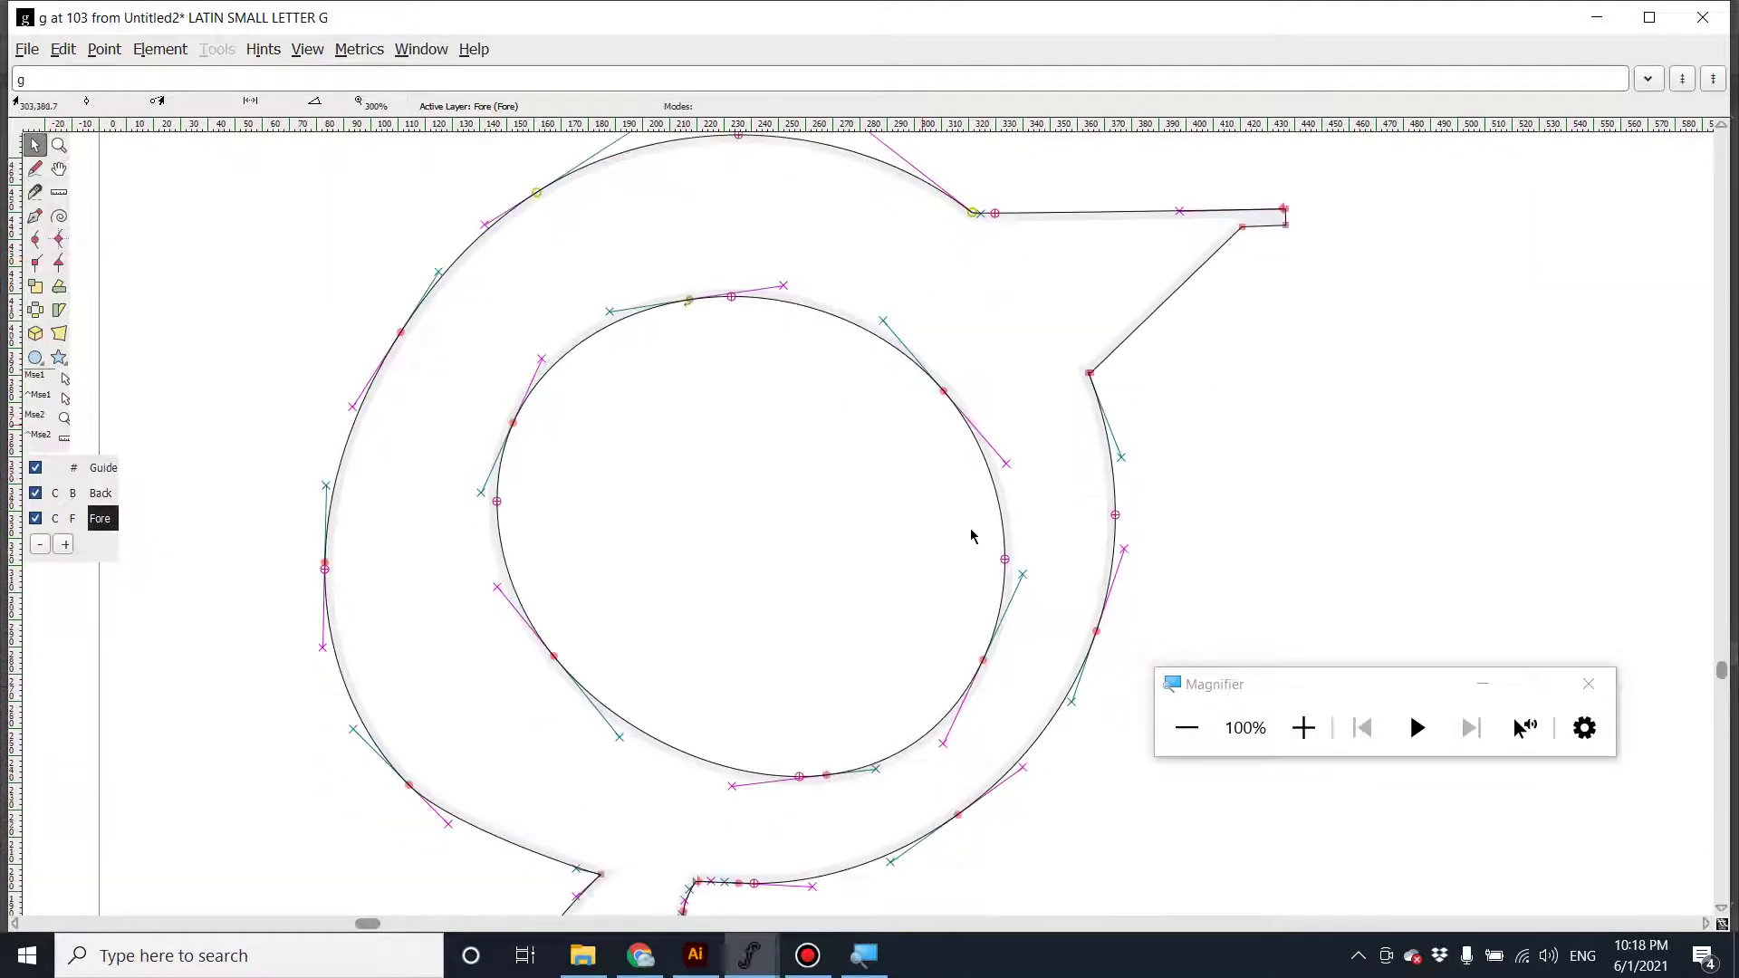
drag(1115, 519, 1165, 485)
key(ctrl+z)
Switch back to Illustrator and select the g letter on the artboard.
scroll(1214, 510, up, 2)
scroll(1204, 509, down, 1)
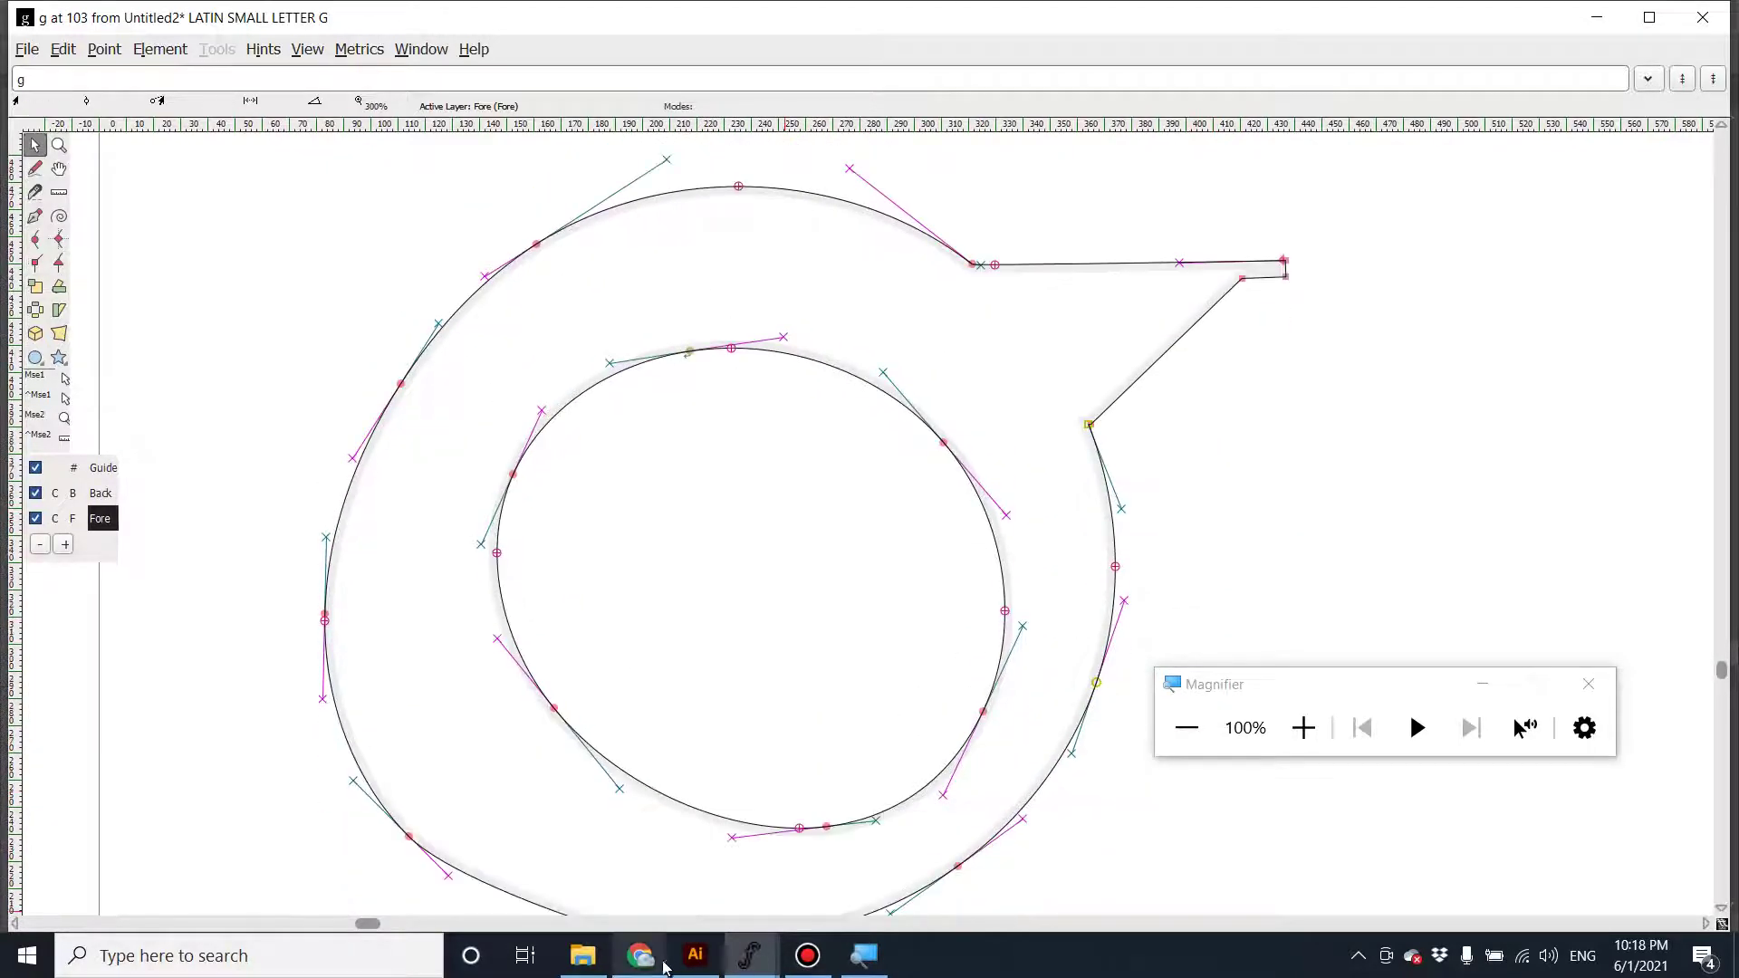
click(696, 955)
click(793, 513)
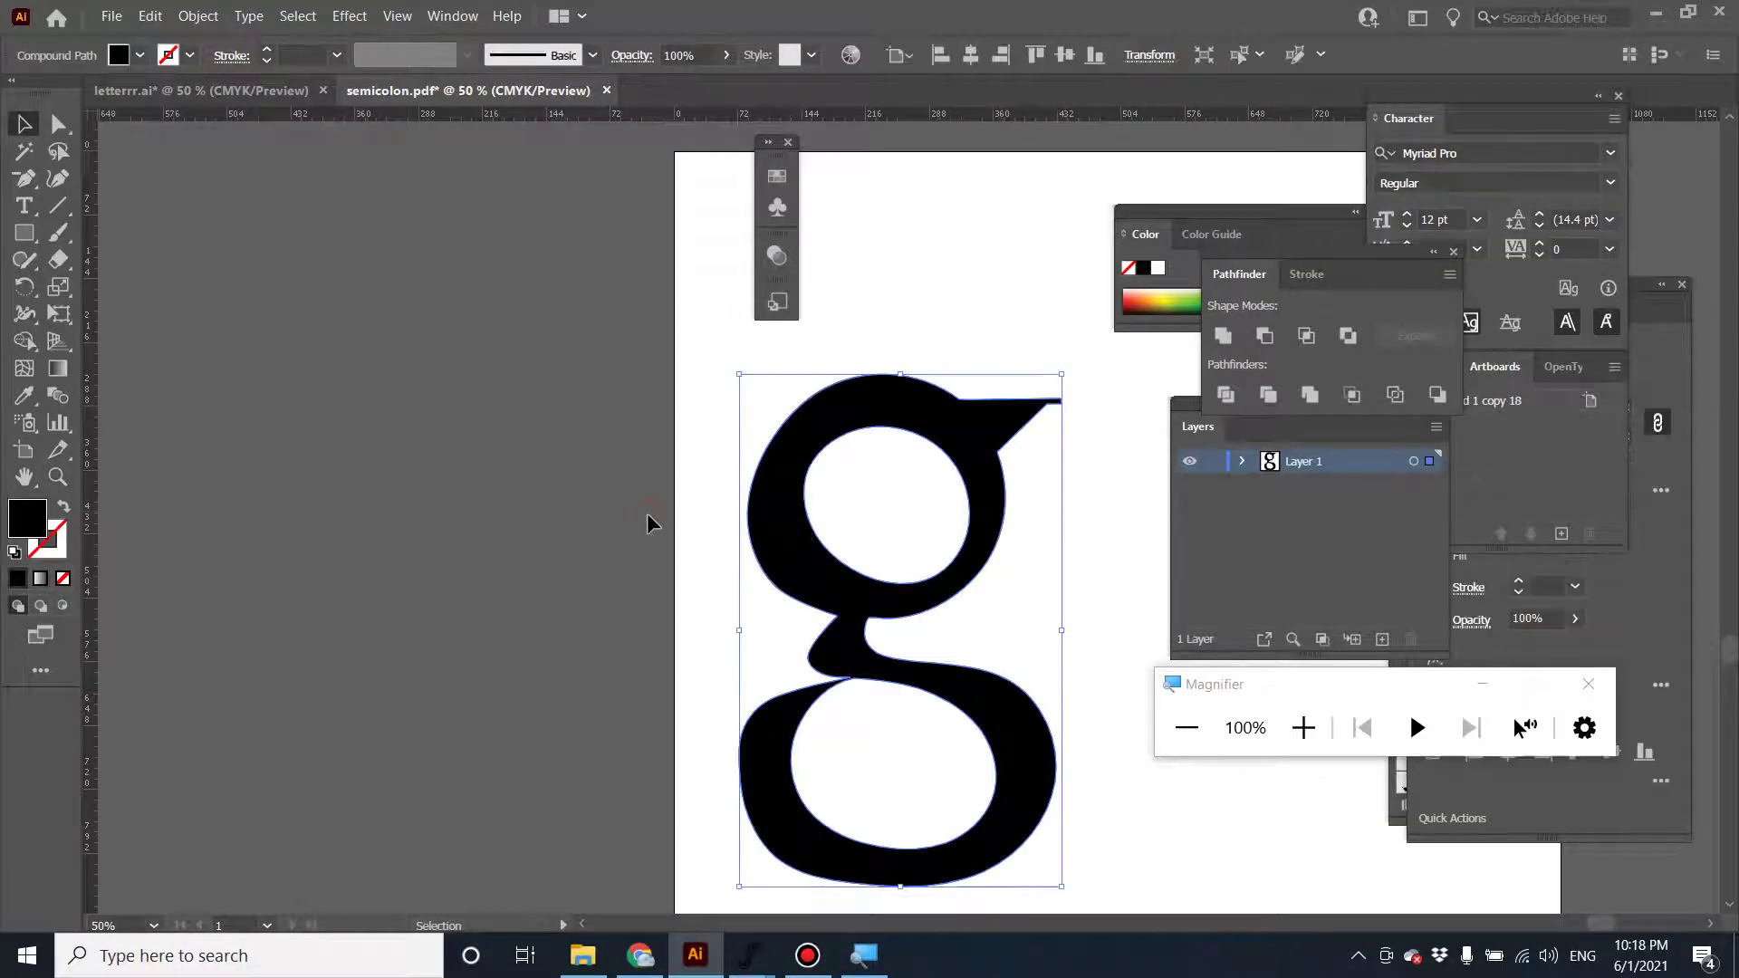
Switch to the letterrr.ai document and pan the view to the two g letters.
click(647, 524)
click(236, 94)
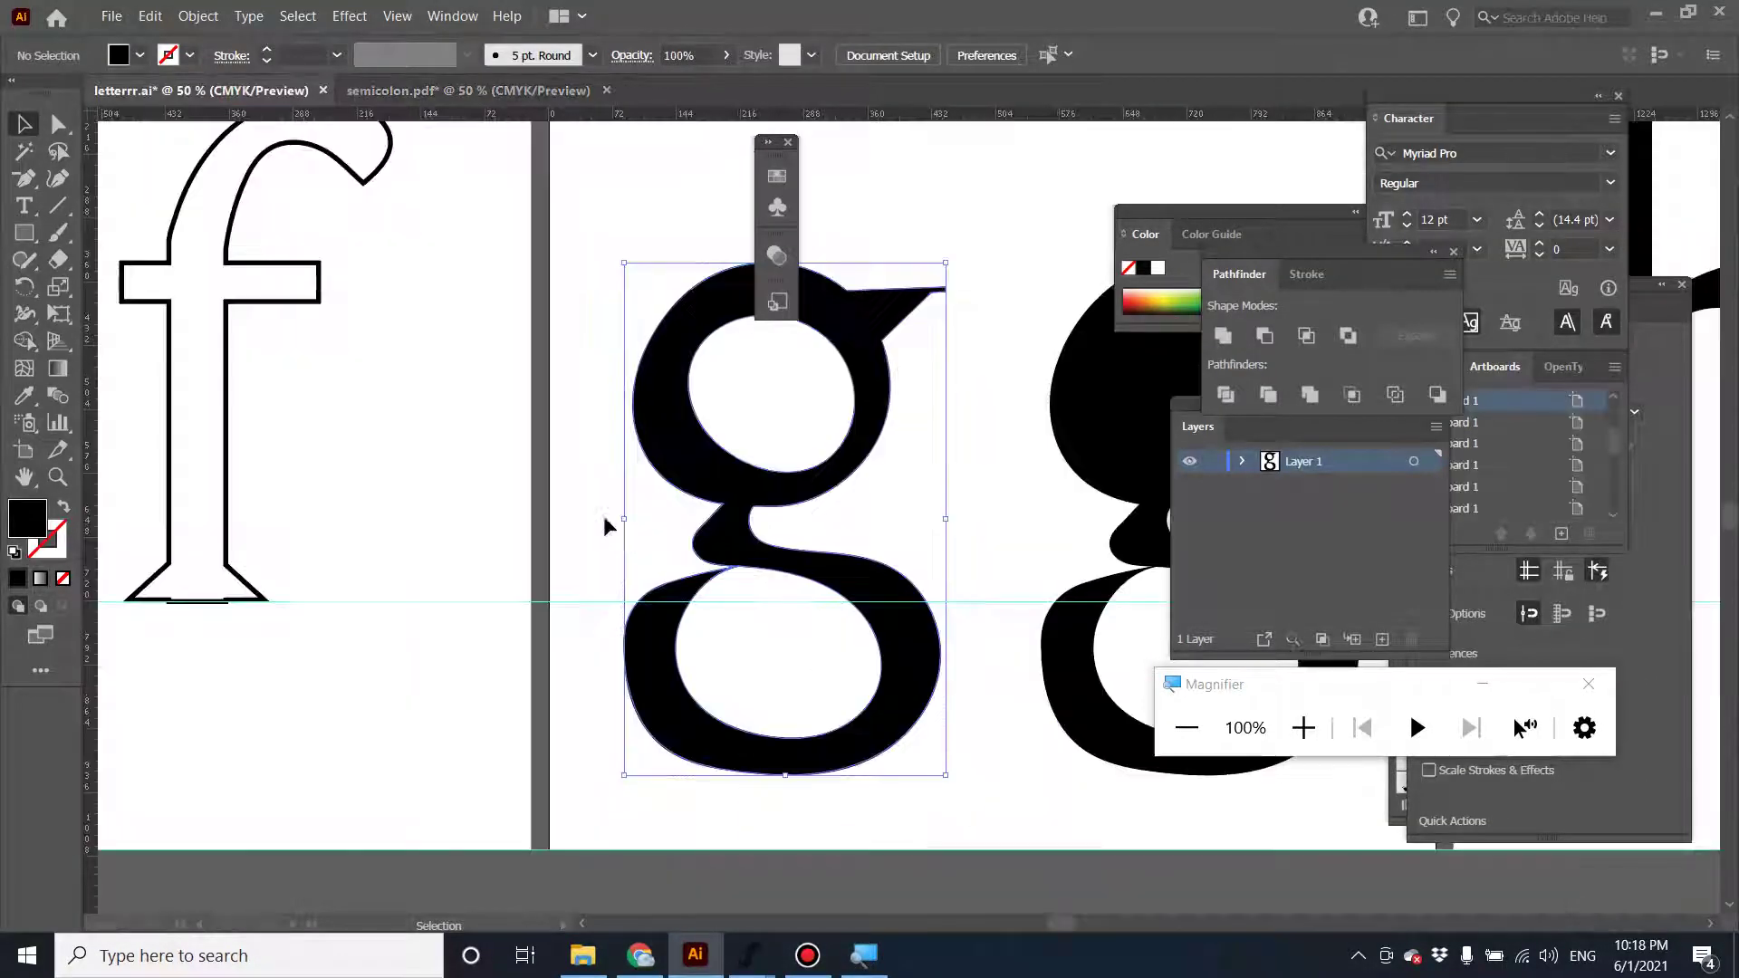
key(space)
drag(920, 634, 662, 673)
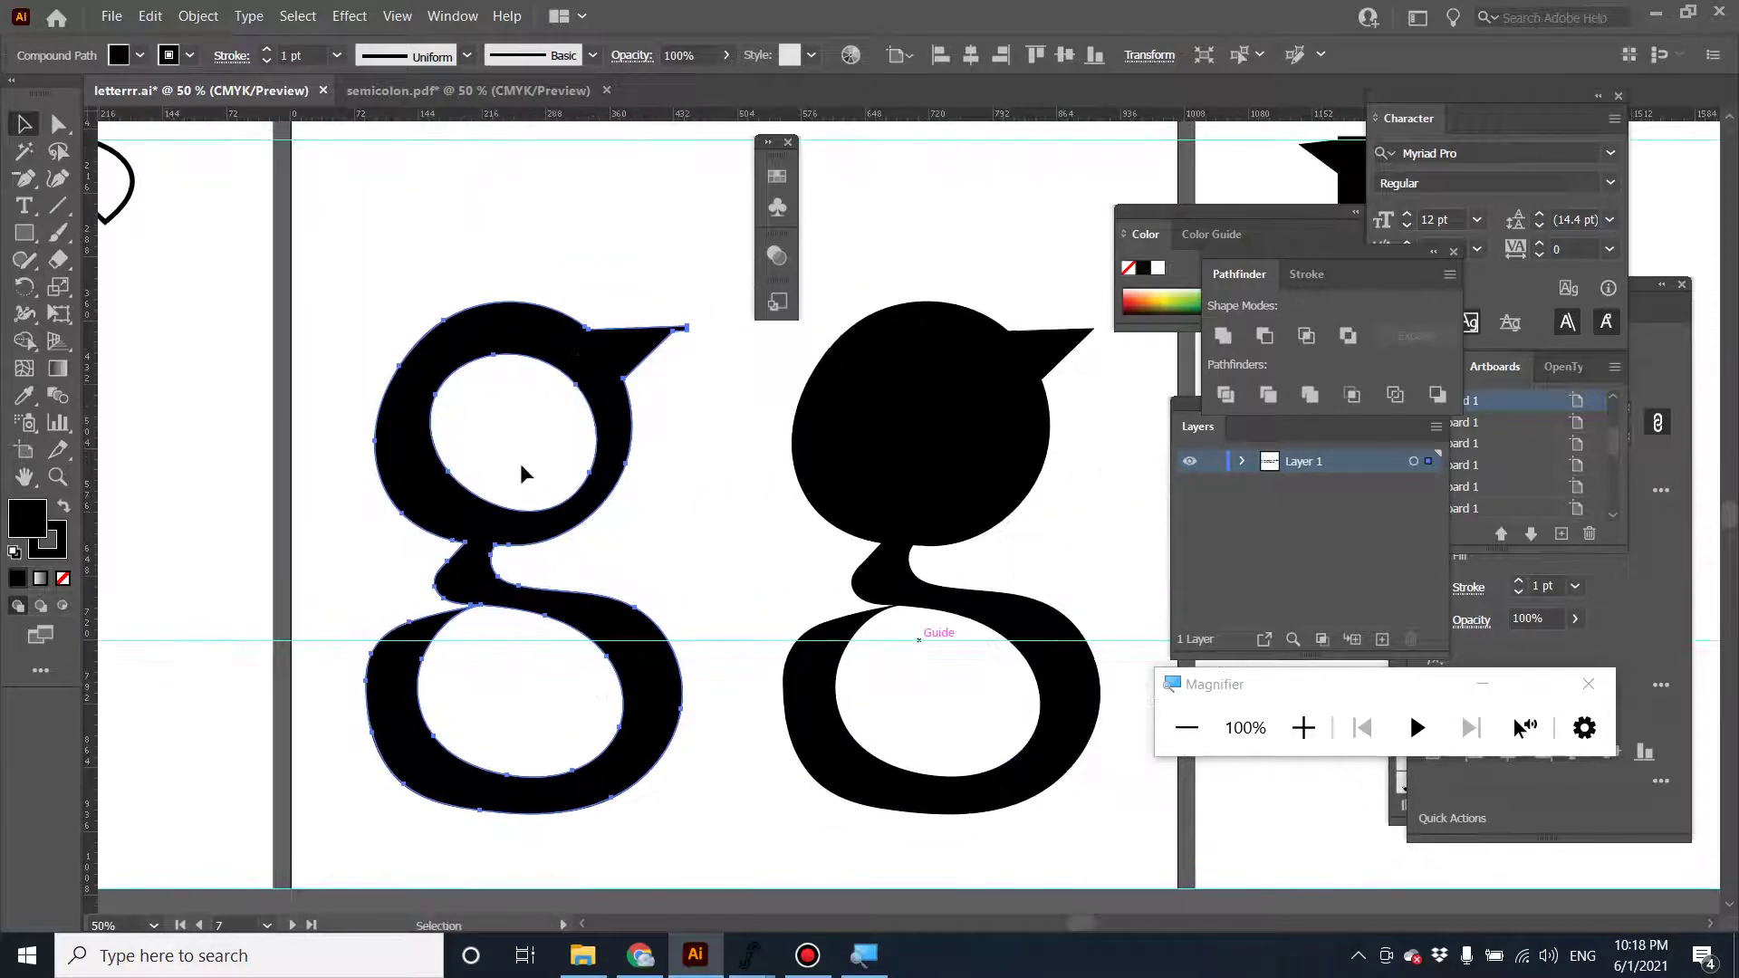
Select the left g and place Pen points in its upper counter, undoing the stray second point.
click(454, 380)
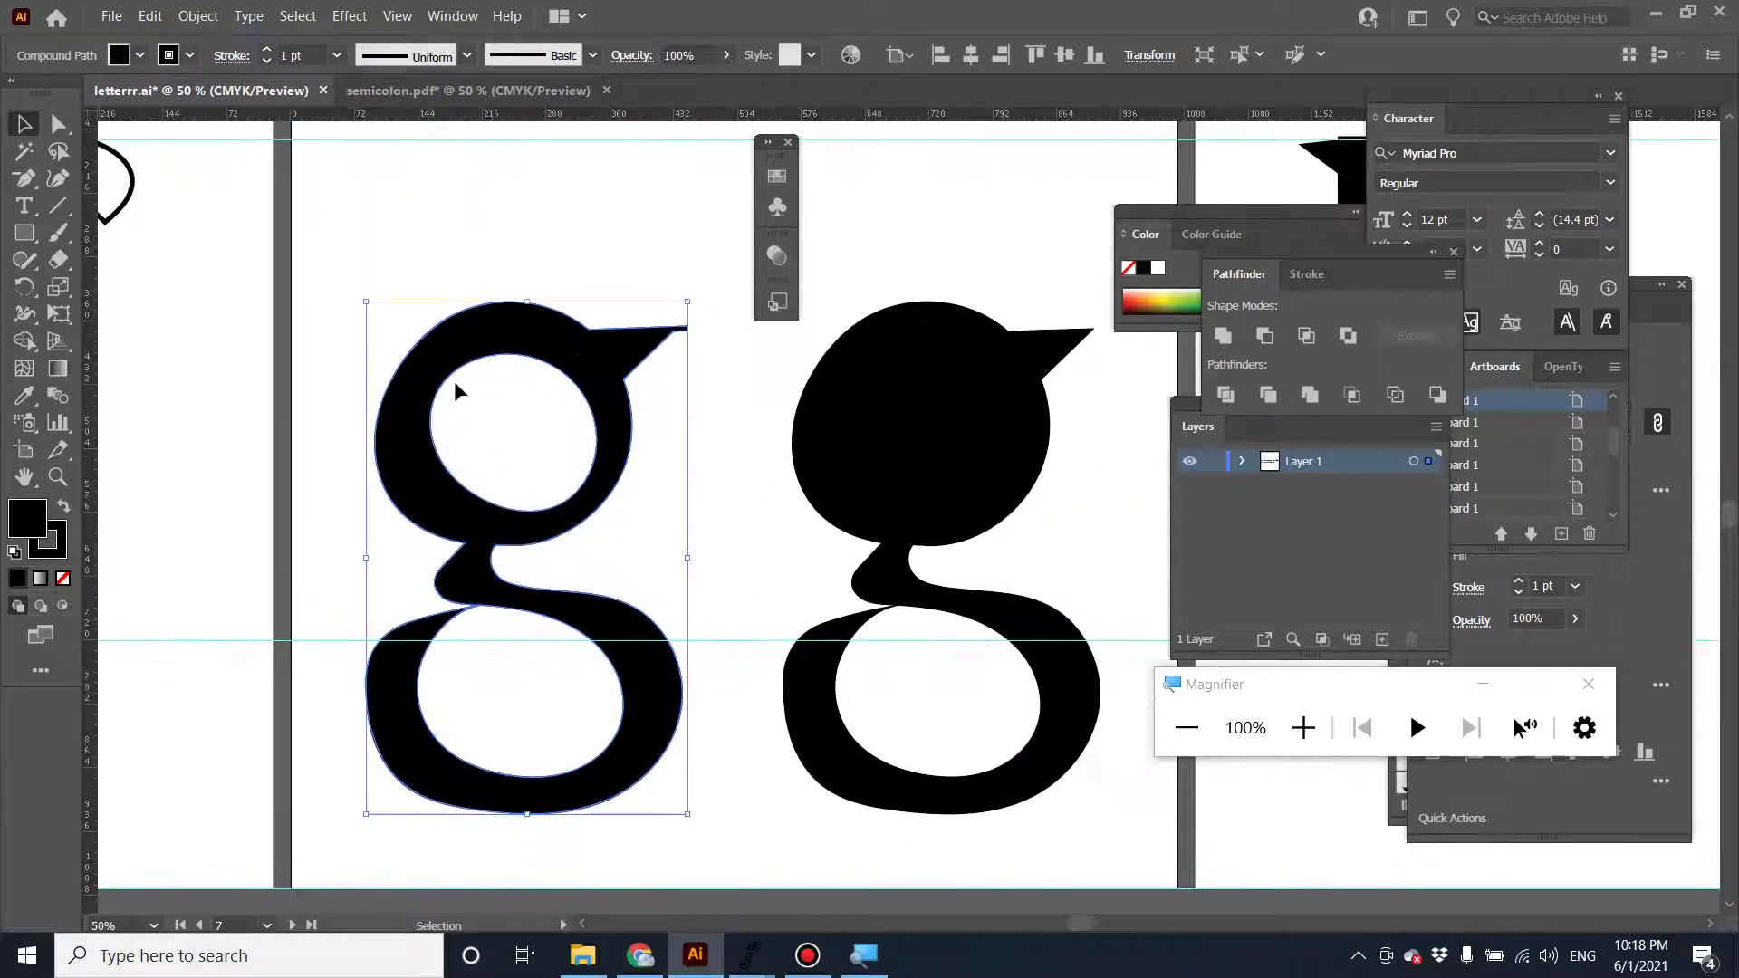
click(25, 179)
click(498, 432)
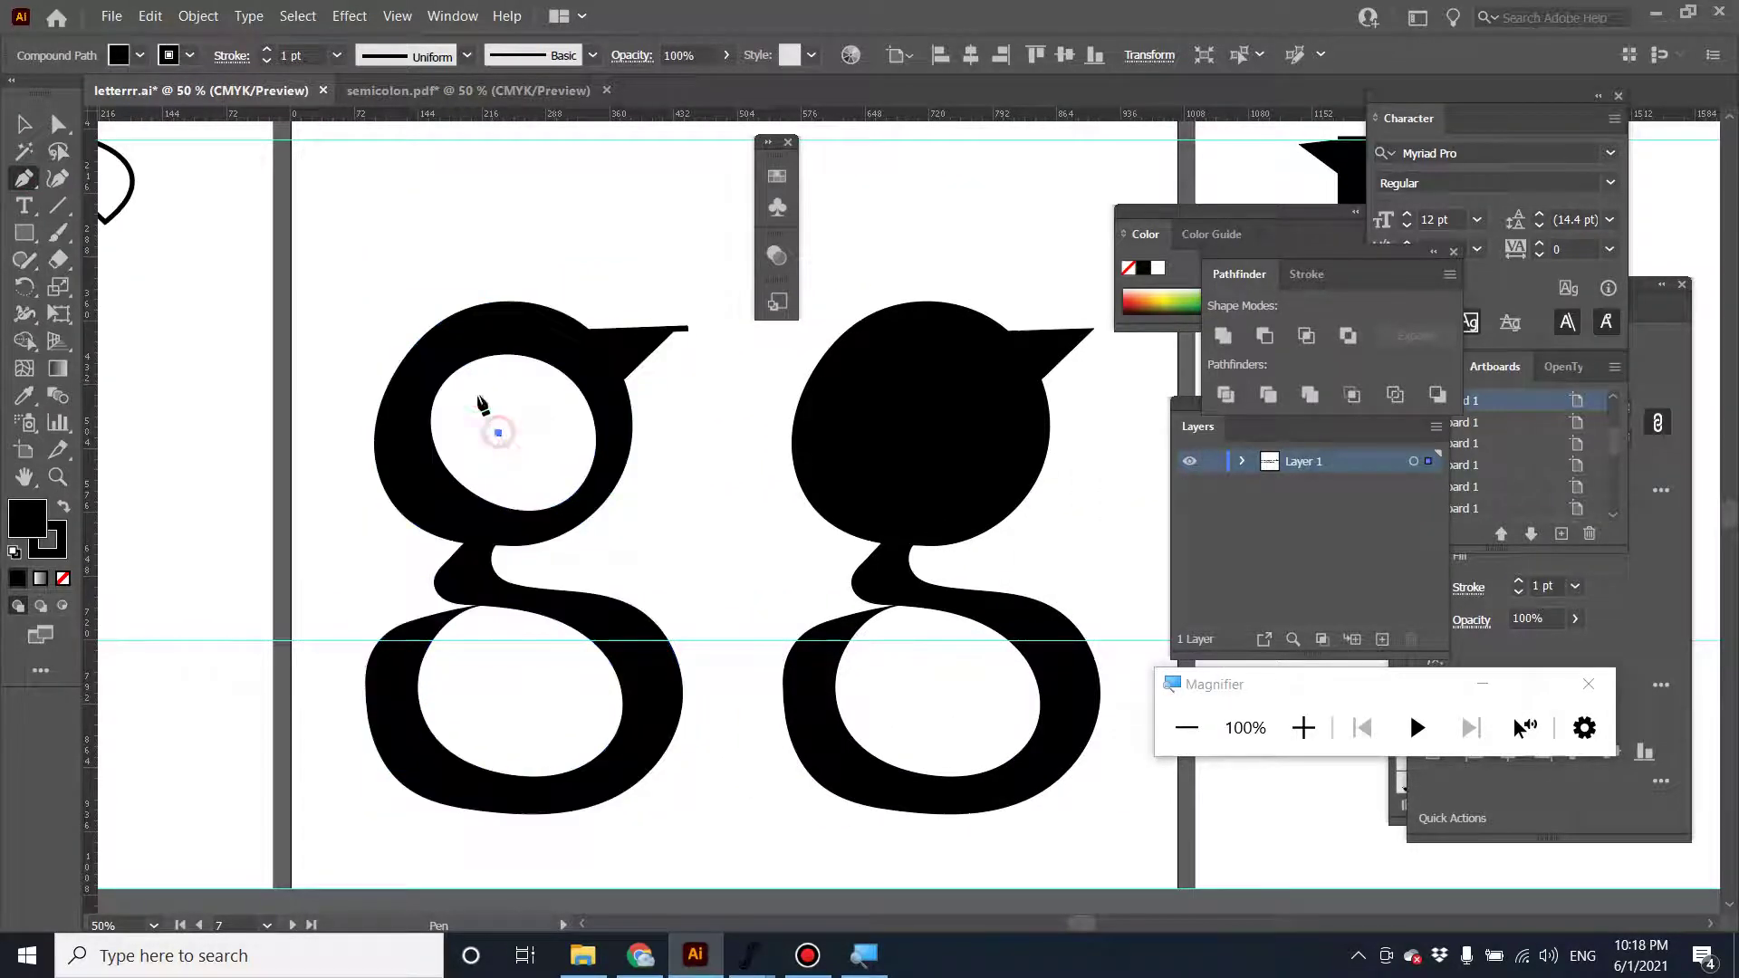
click(377, 233)
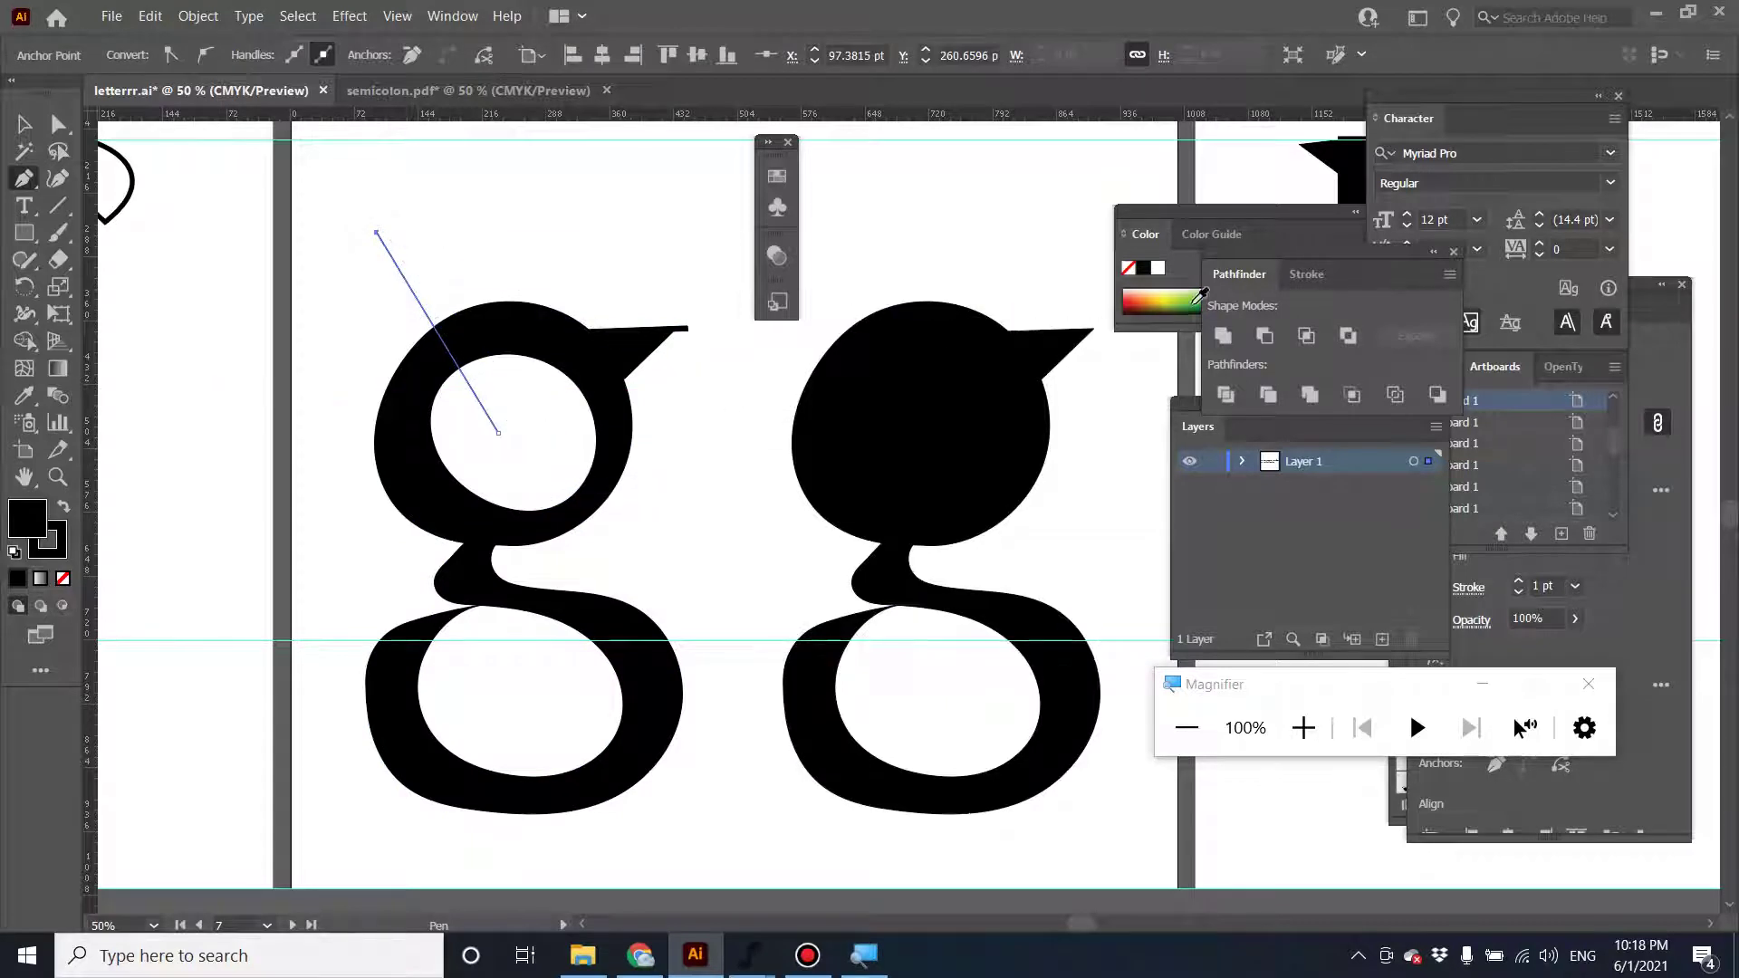
click(24, 124)
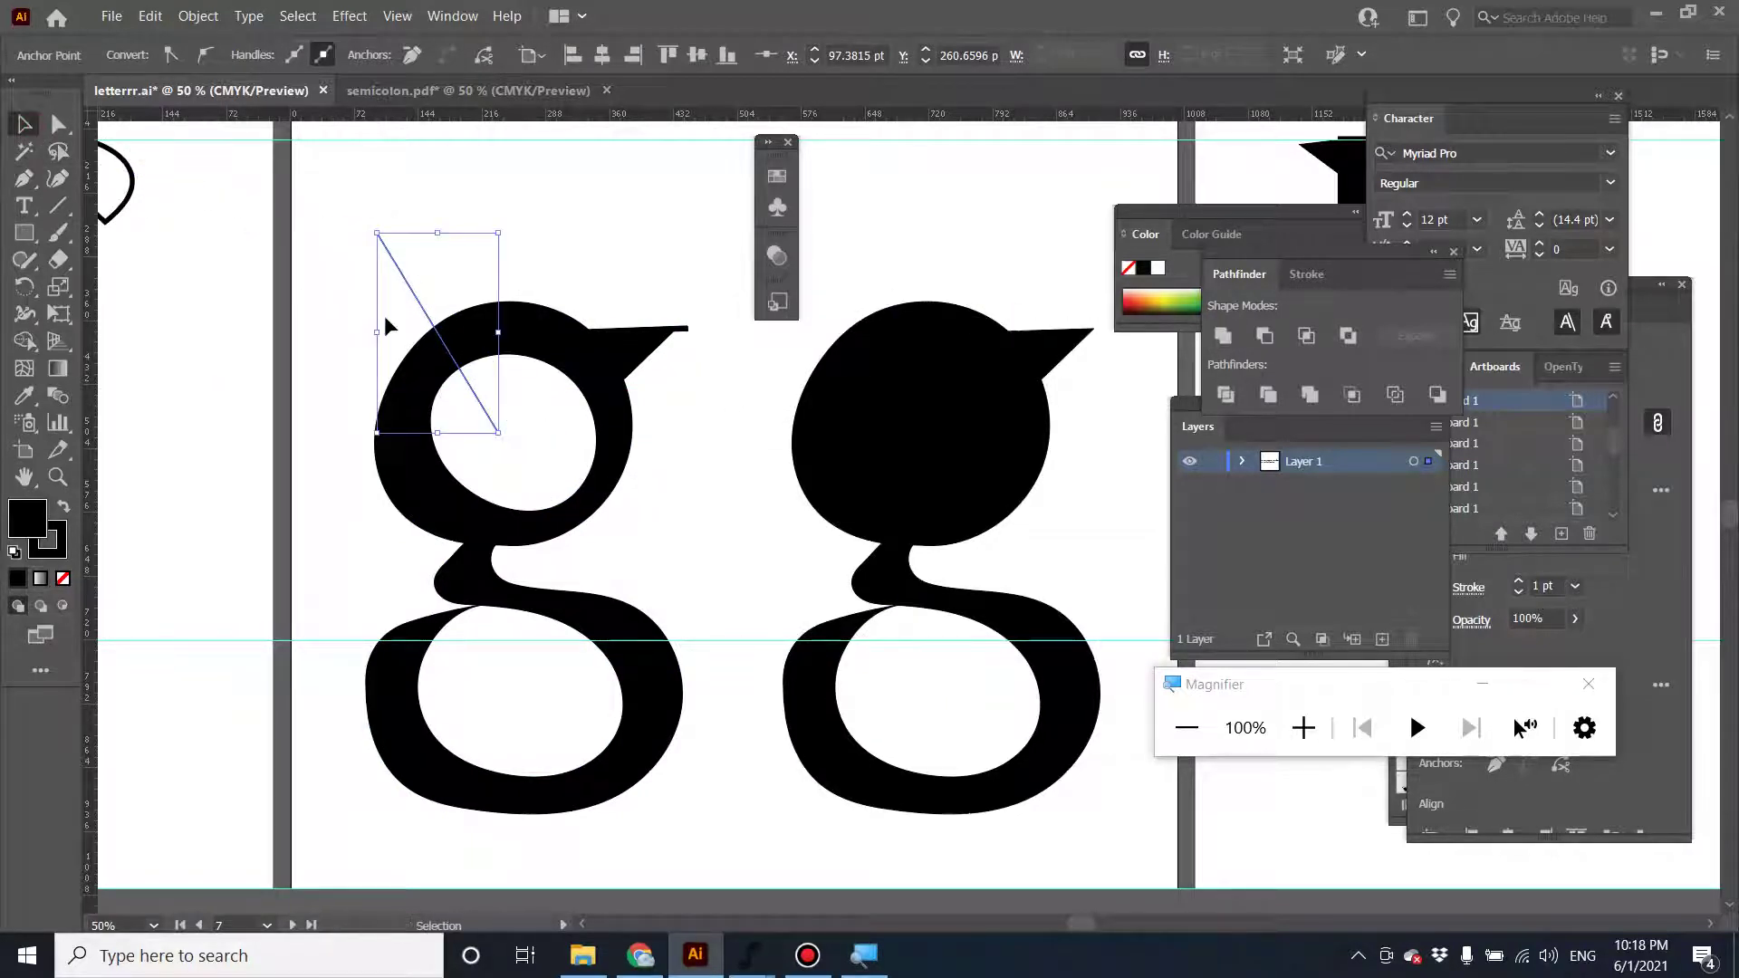
key(ctrl+z)
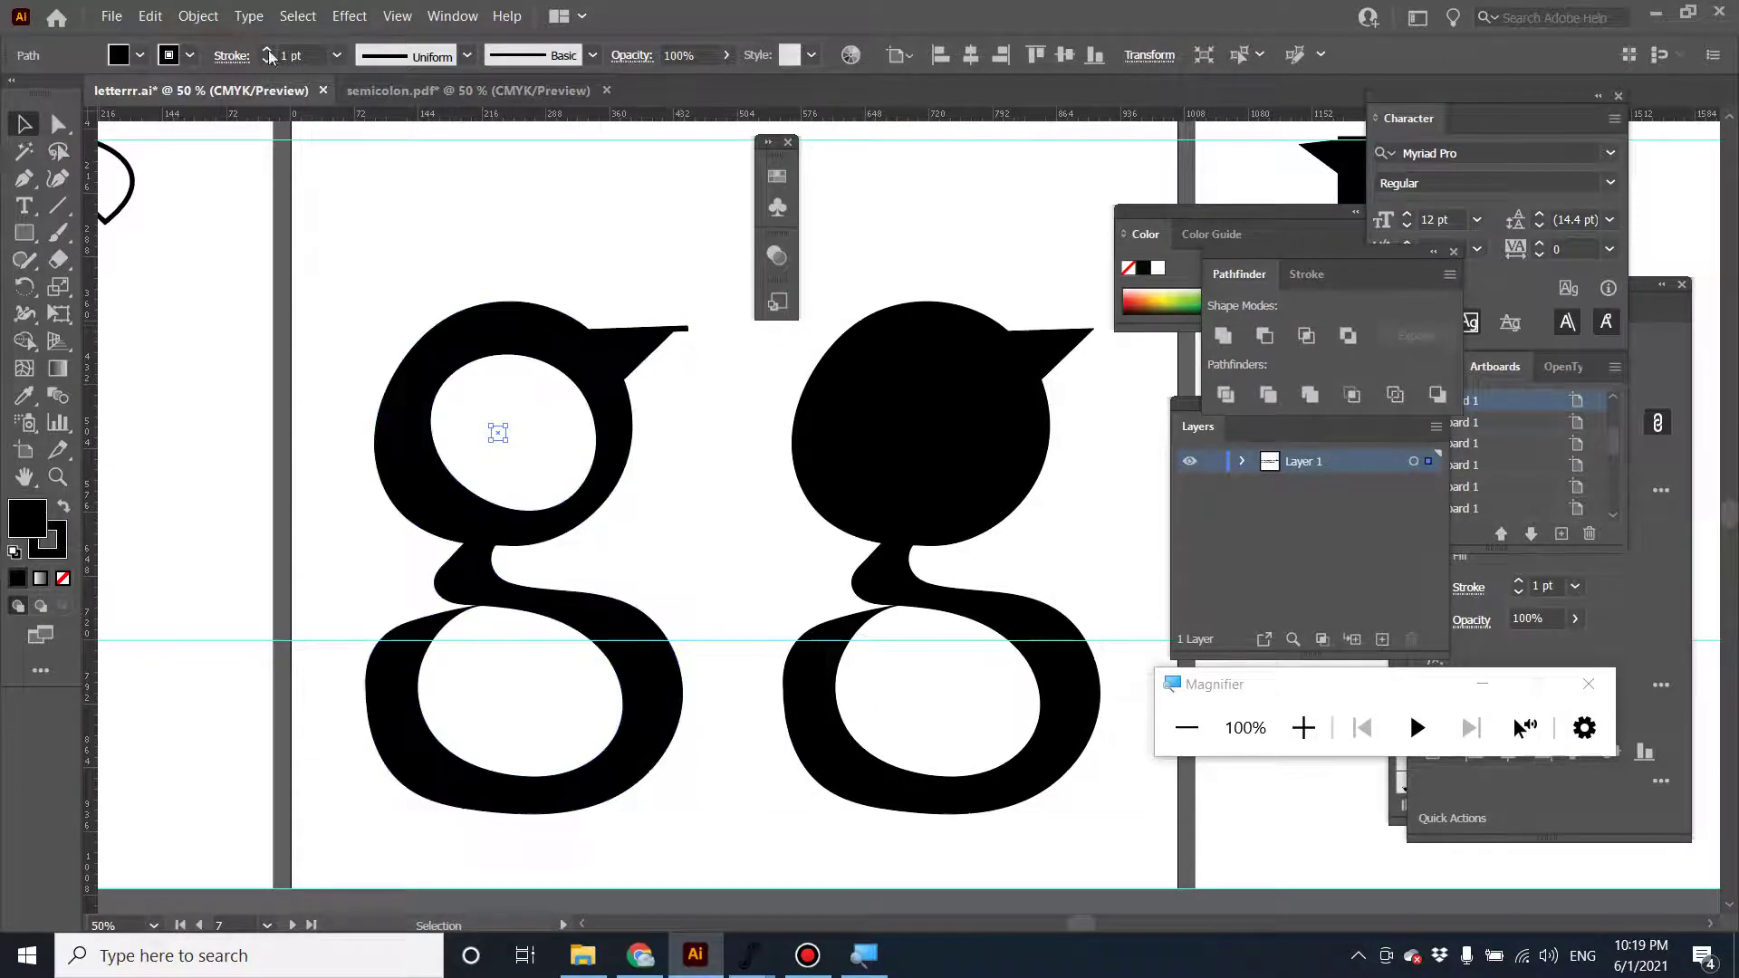
Select the left g, view its individual anchor points, then deselect it.
click(196, 17)
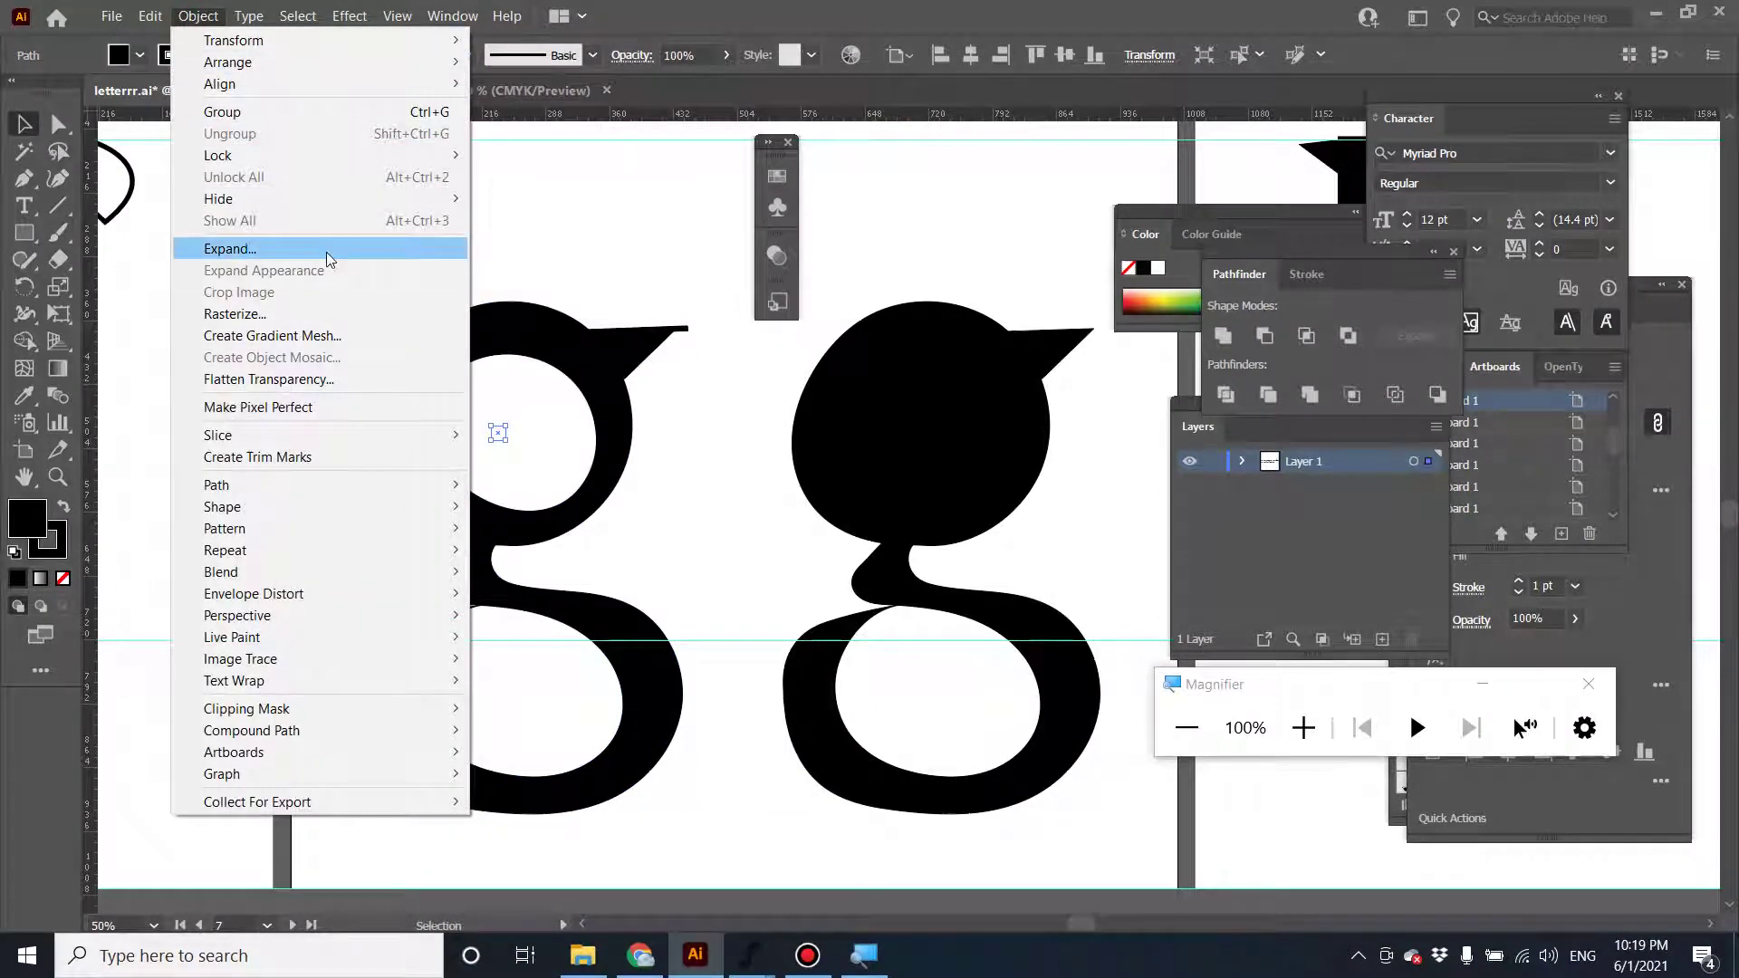
click(664, 306)
click(481, 361)
click(613, 420)
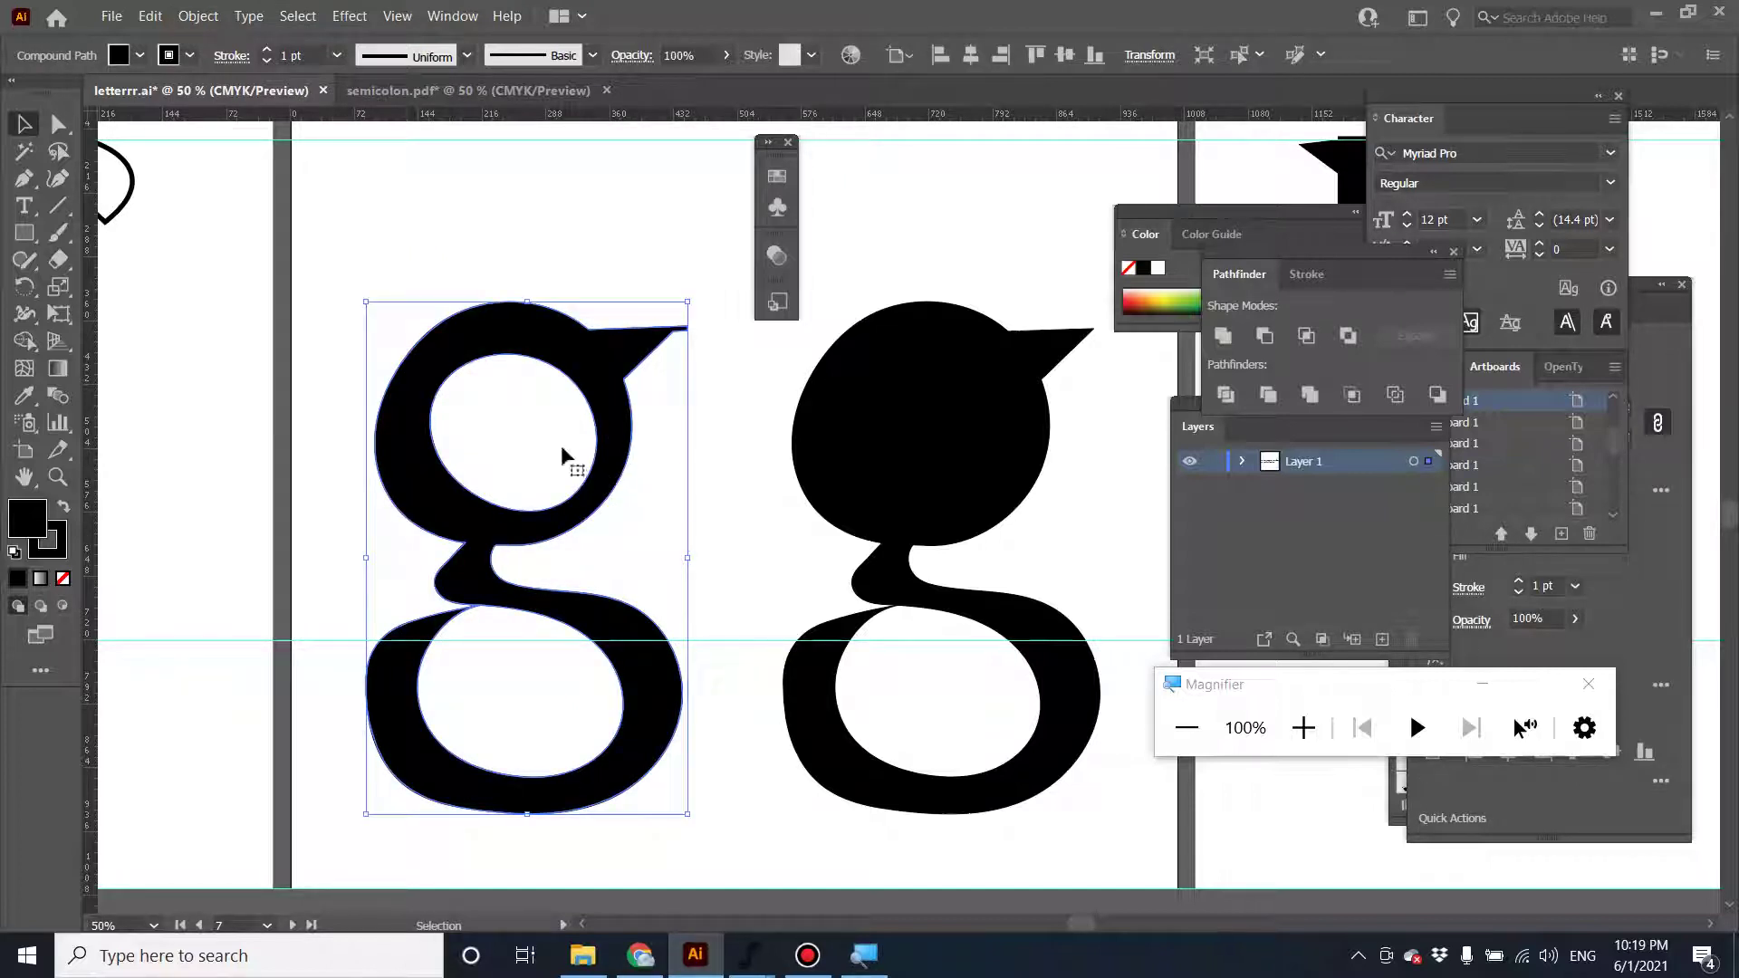
click(56, 125)
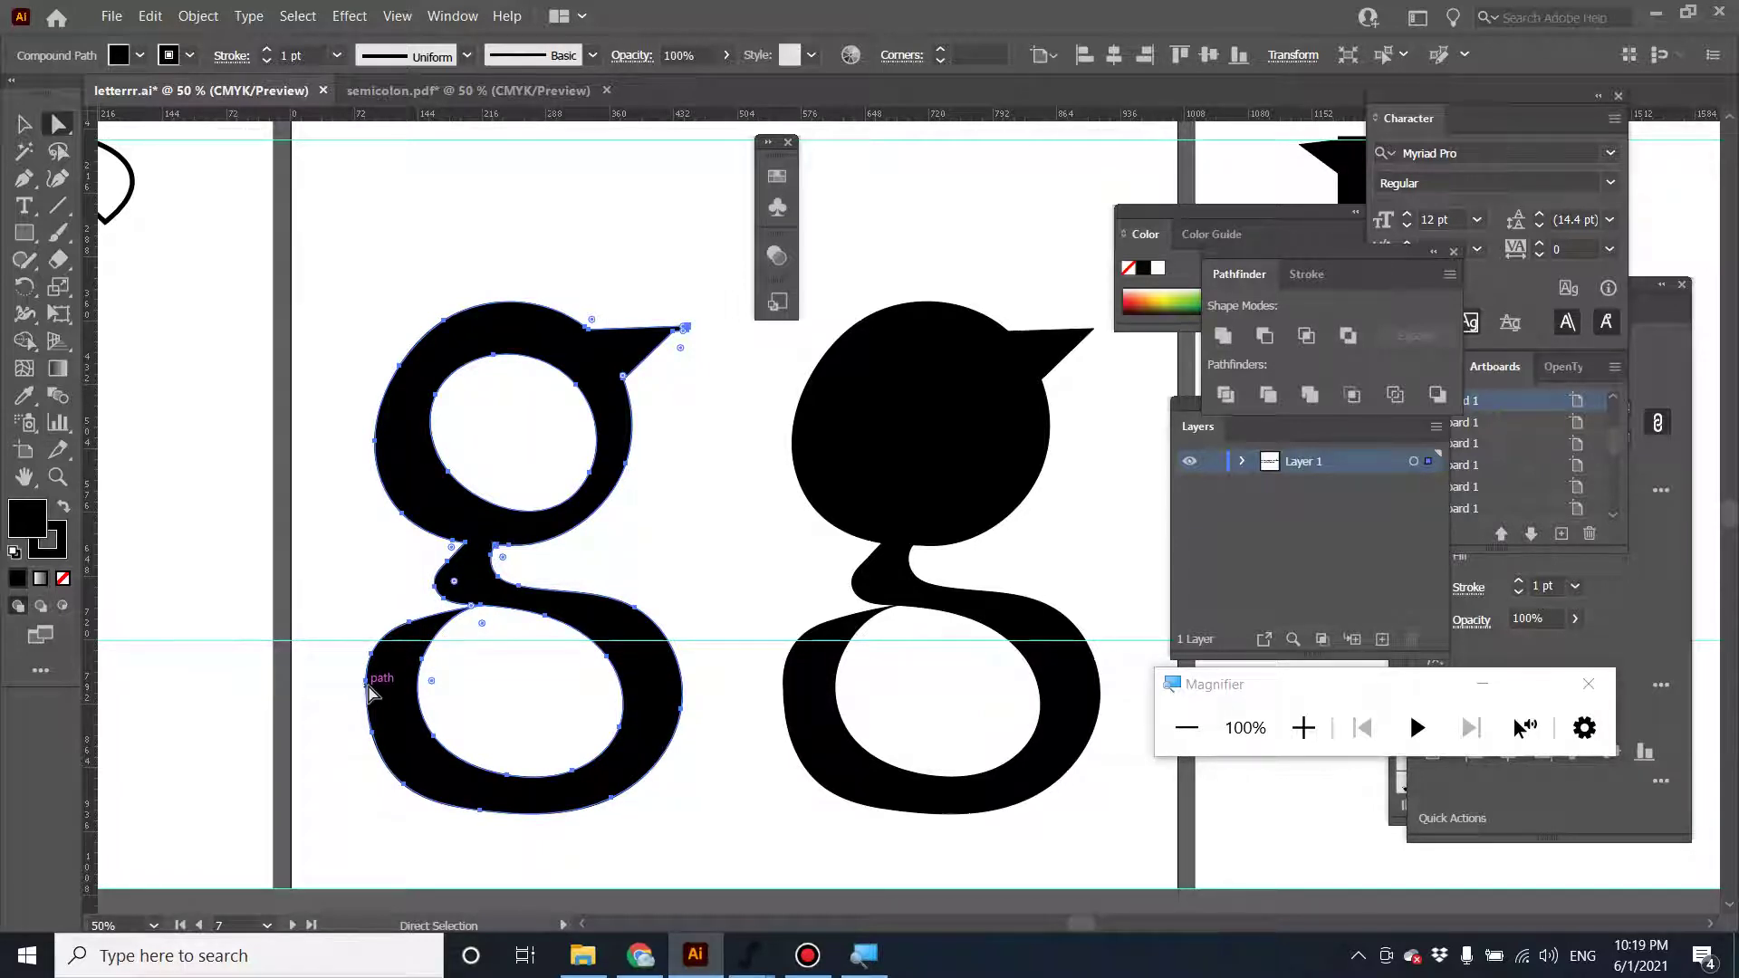
click(25, 124)
click(296, 254)
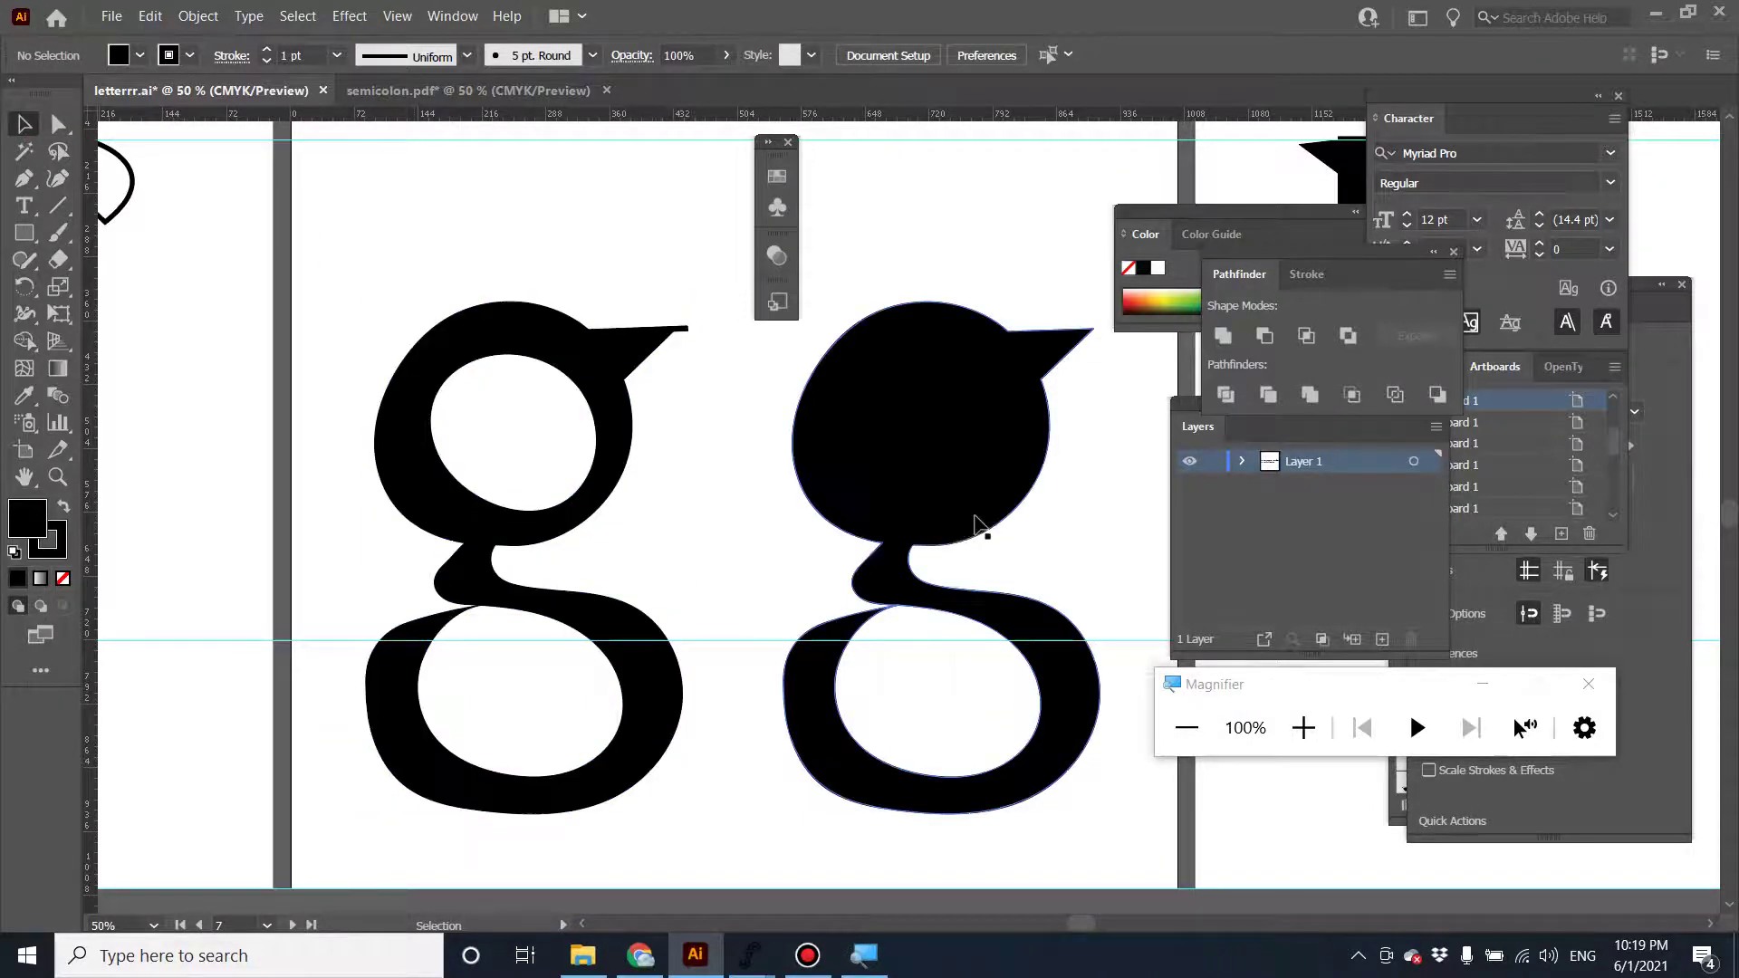
Pan to the lowercase h, select it and zoom in on its anchor points.
key(space)
drag(970, 519, 29, 443)
drag(606, 480, 665, 740)
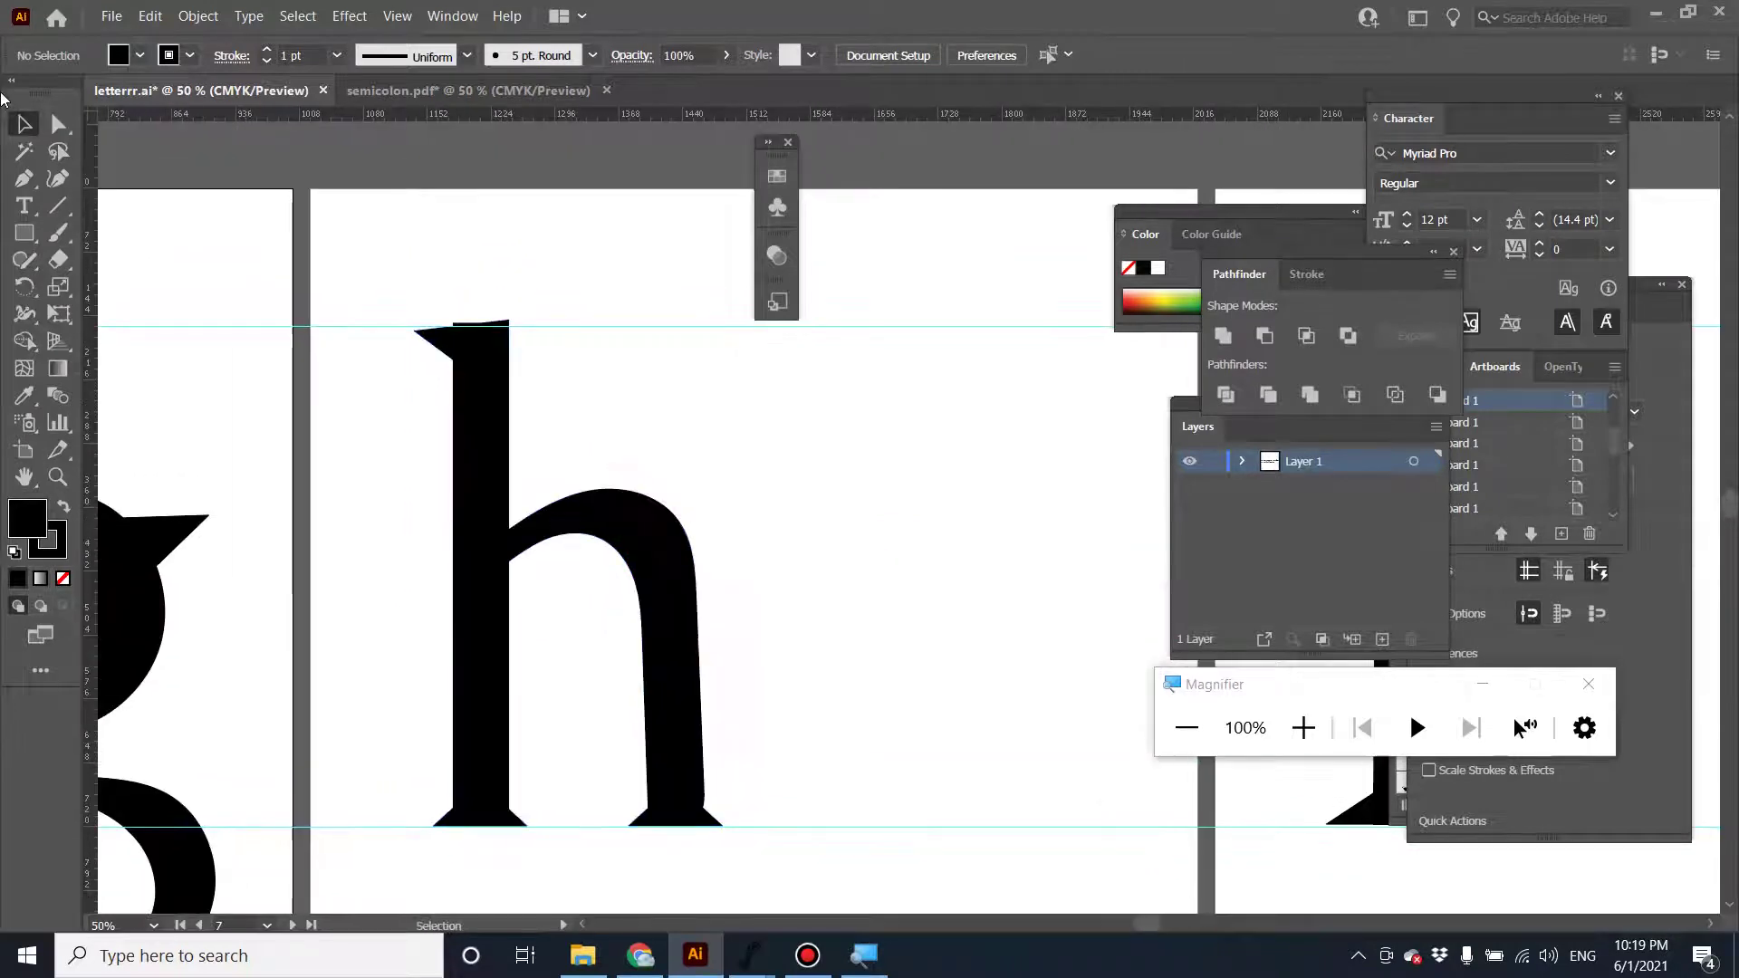
click(467, 661)
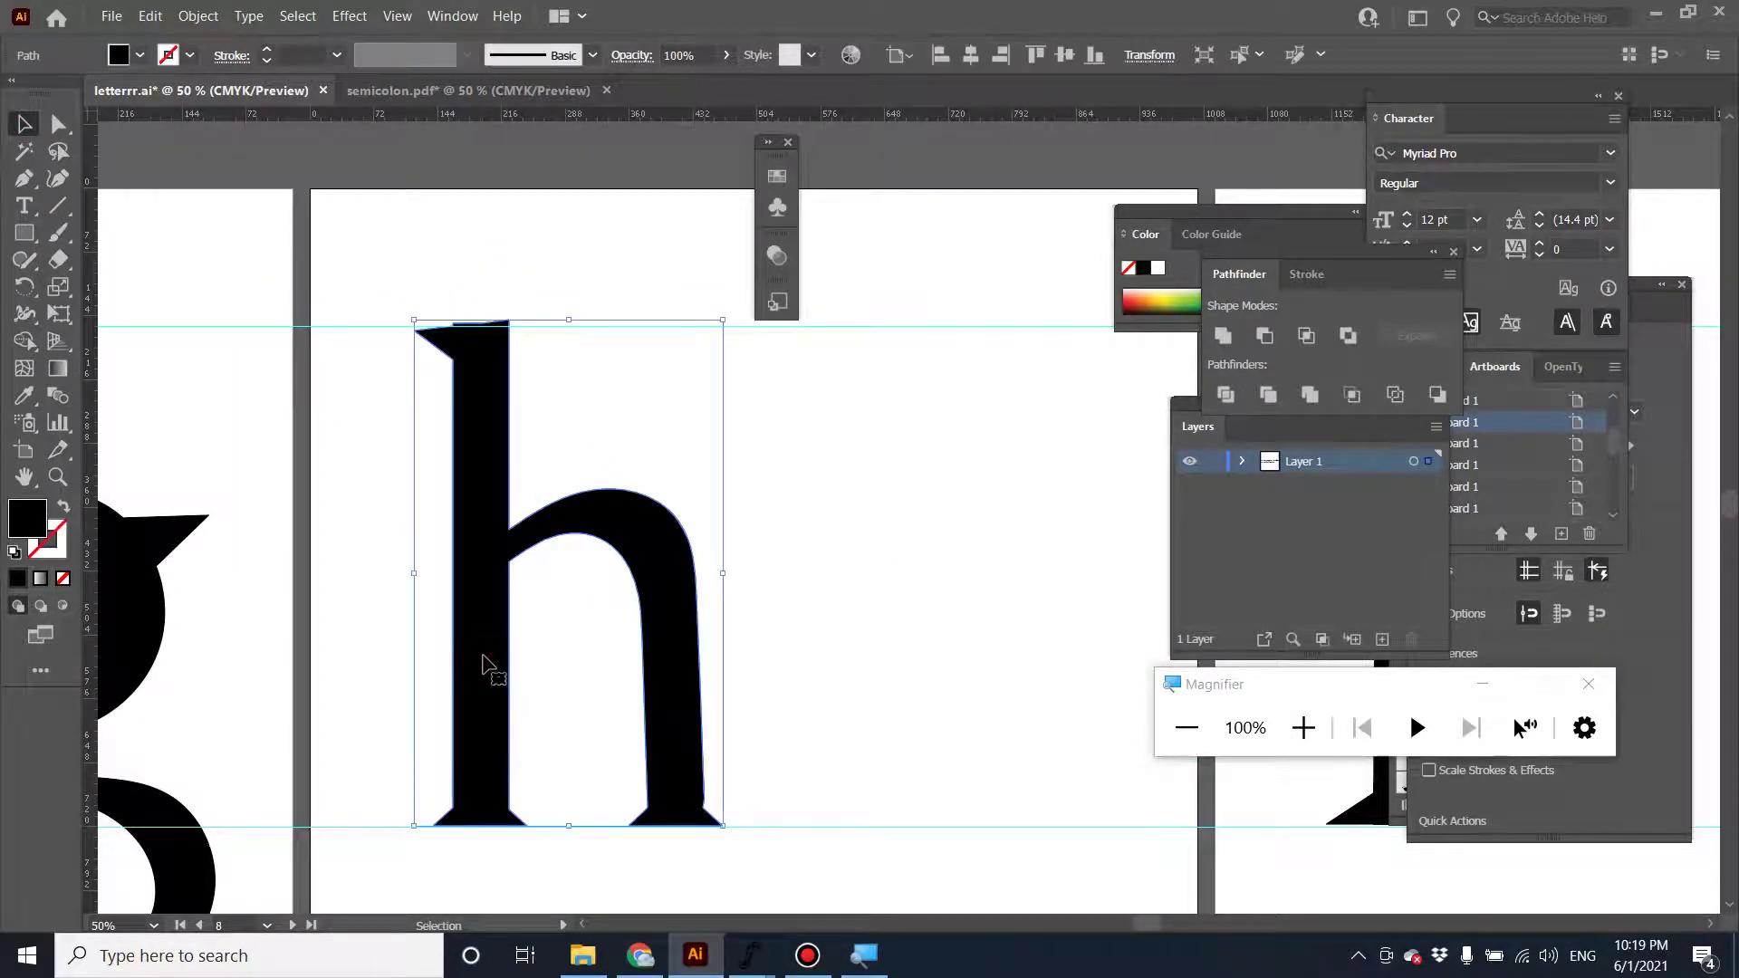
scroll(430, 388, up, 1)
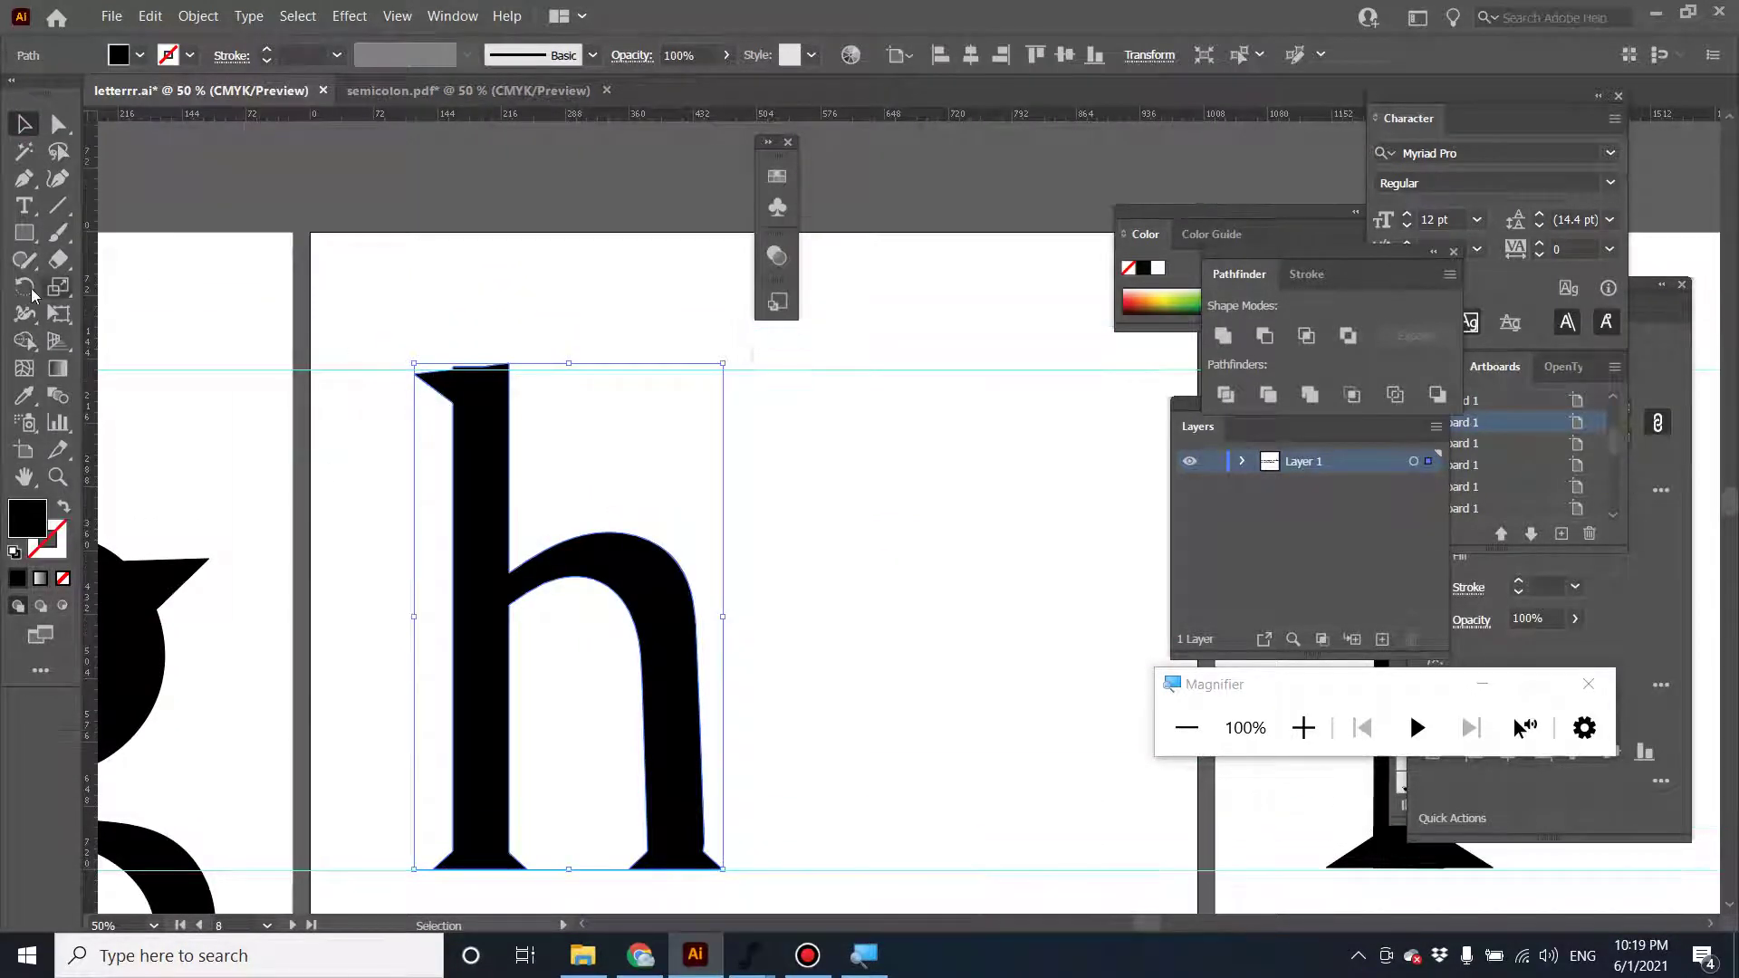
key(a)
scroll(619, 505, down, 1)
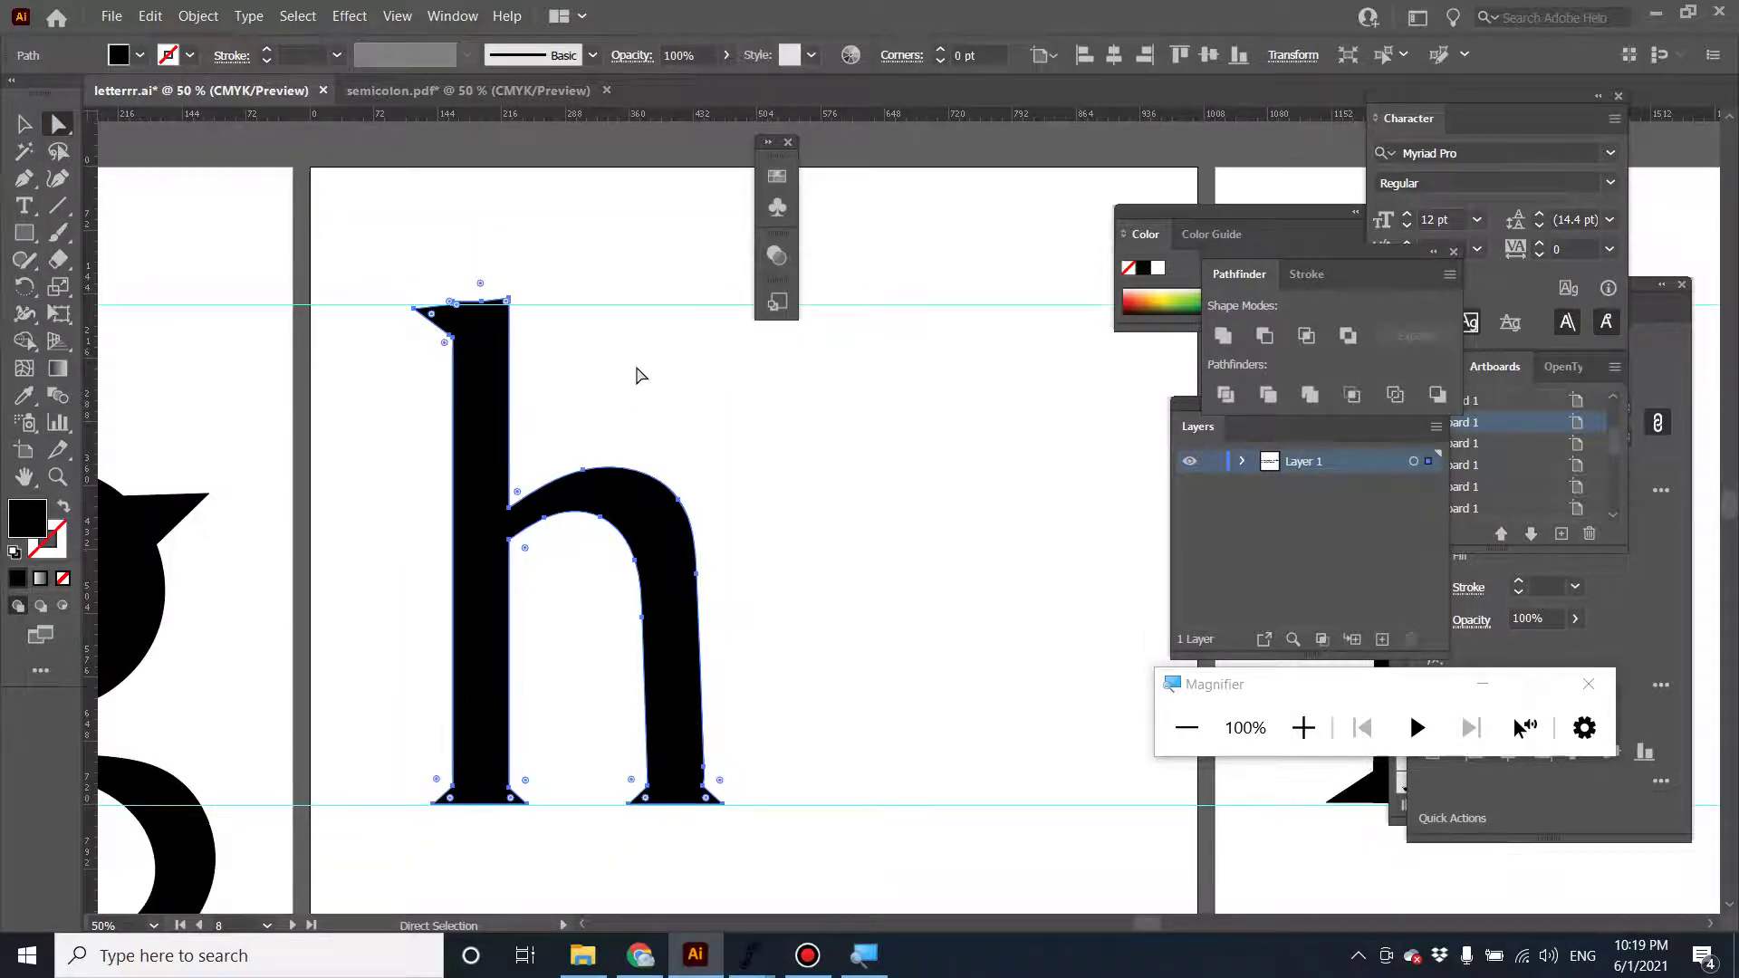
key(ctrl+plus)
key(ctrl+plus)
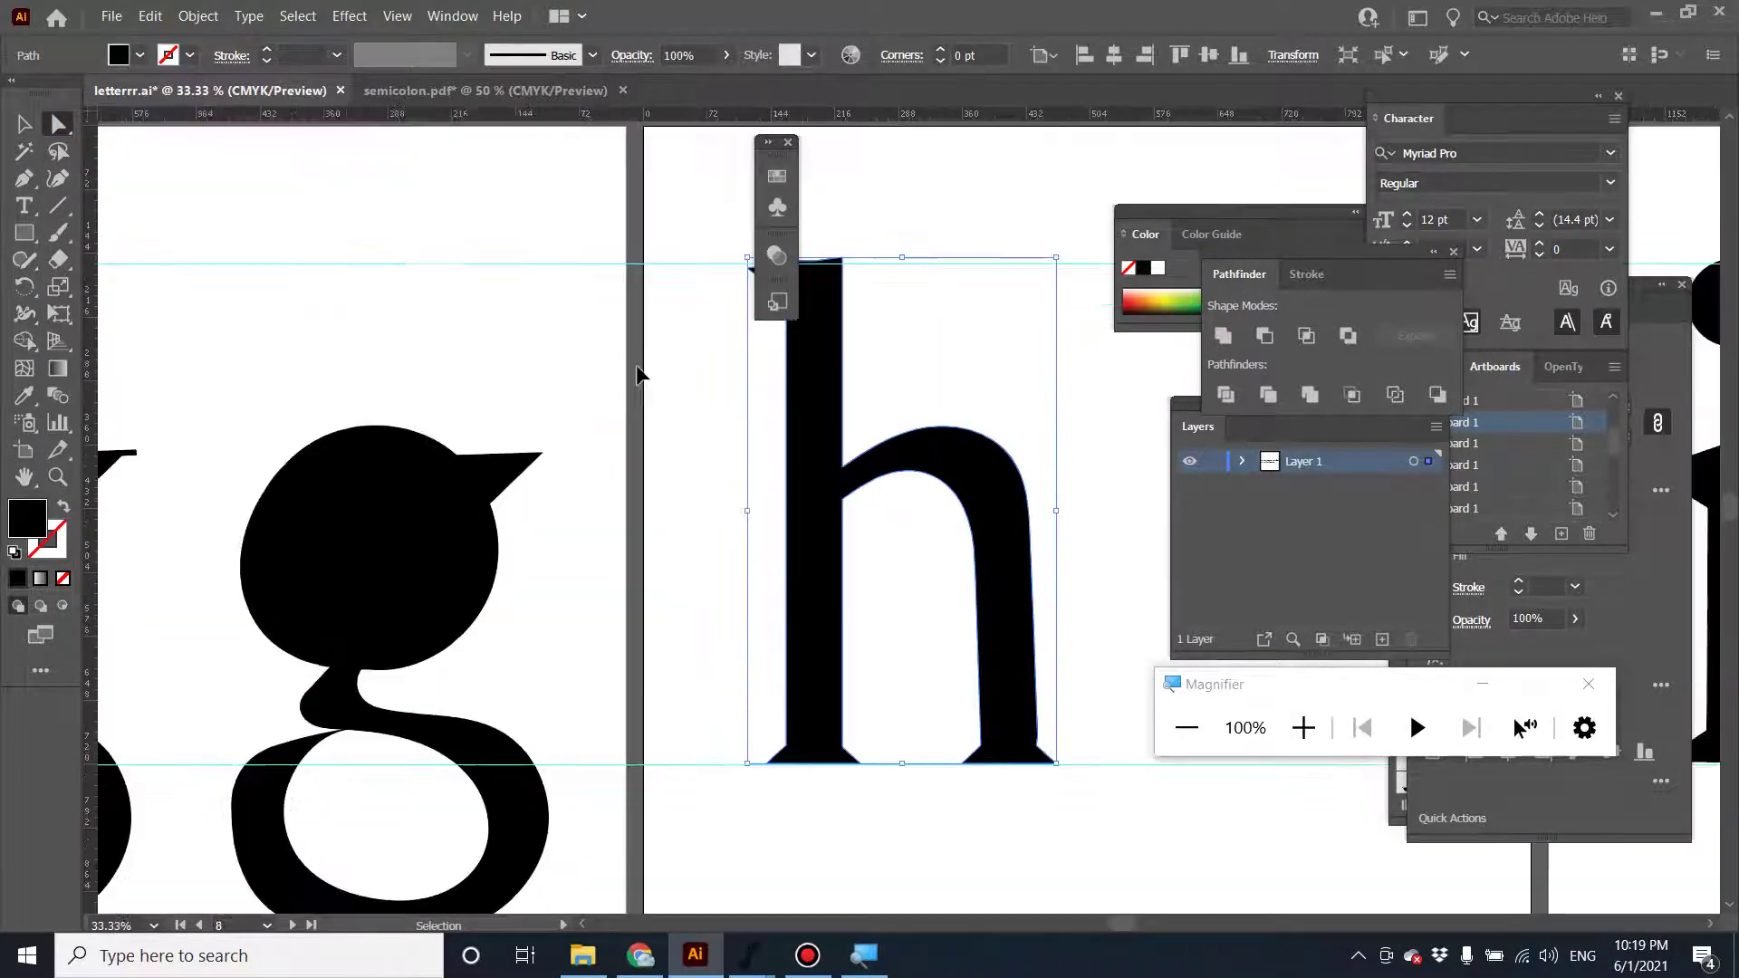
scroll(641, 446, up, 6)
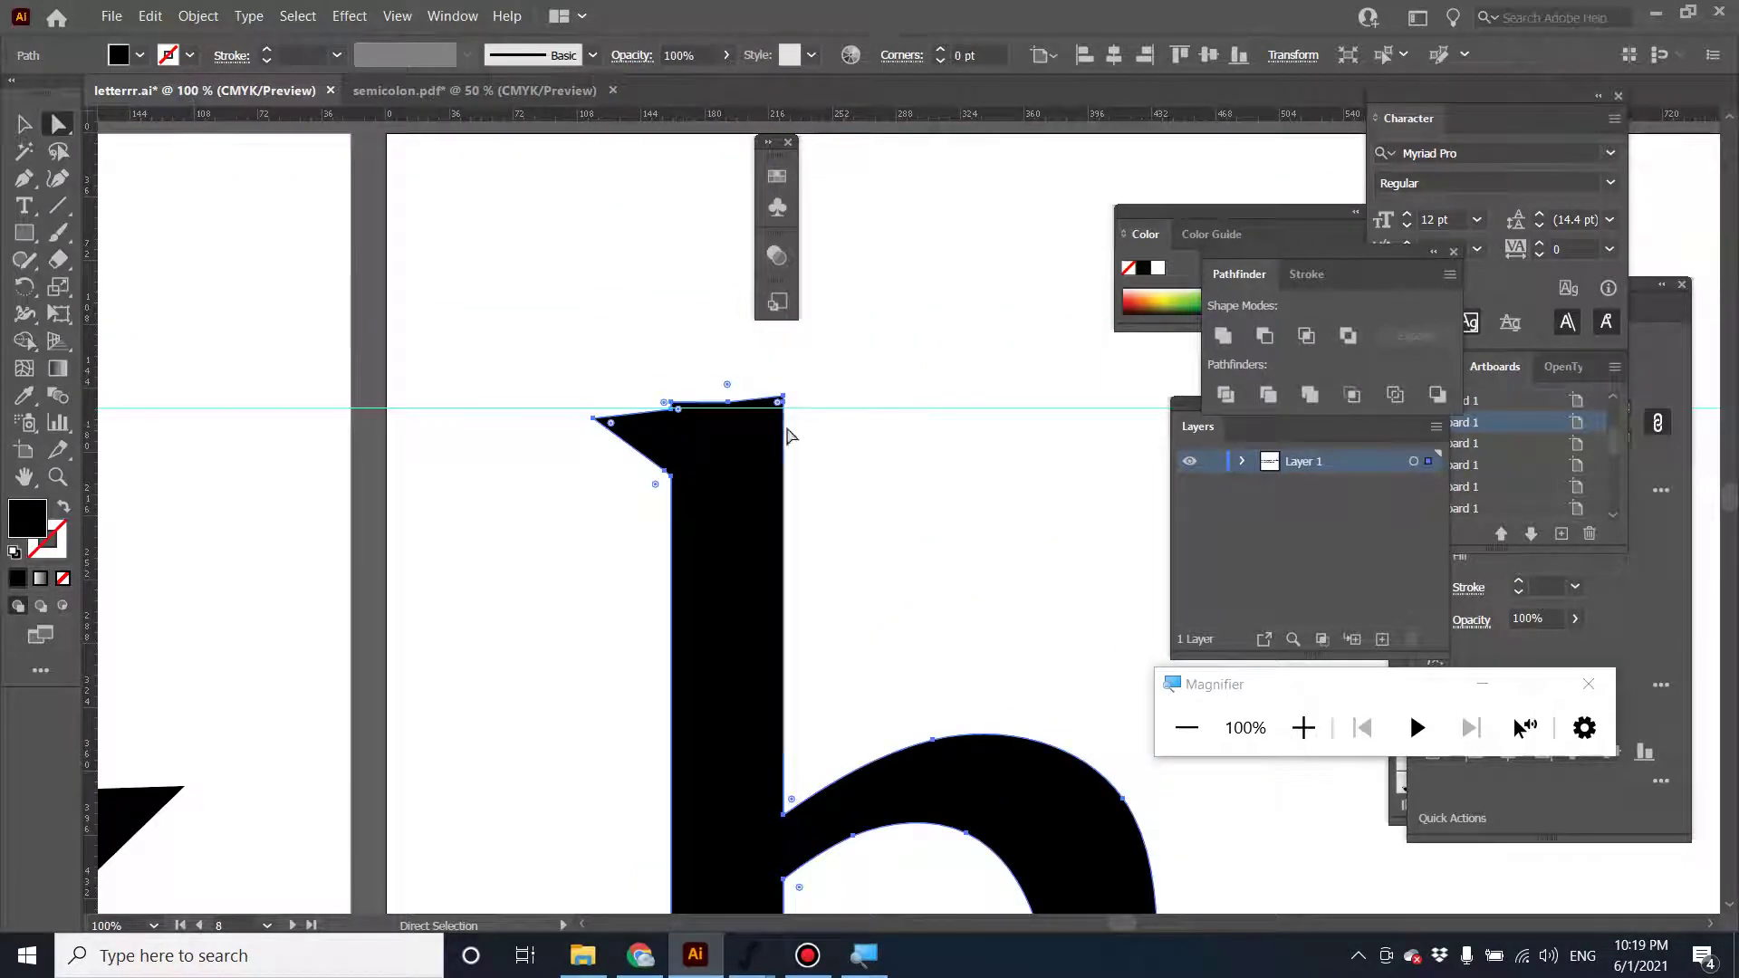
Delete the surplus anchors at the top of the h's stem, undoing an inner-arch deletion.
click(674, 409)
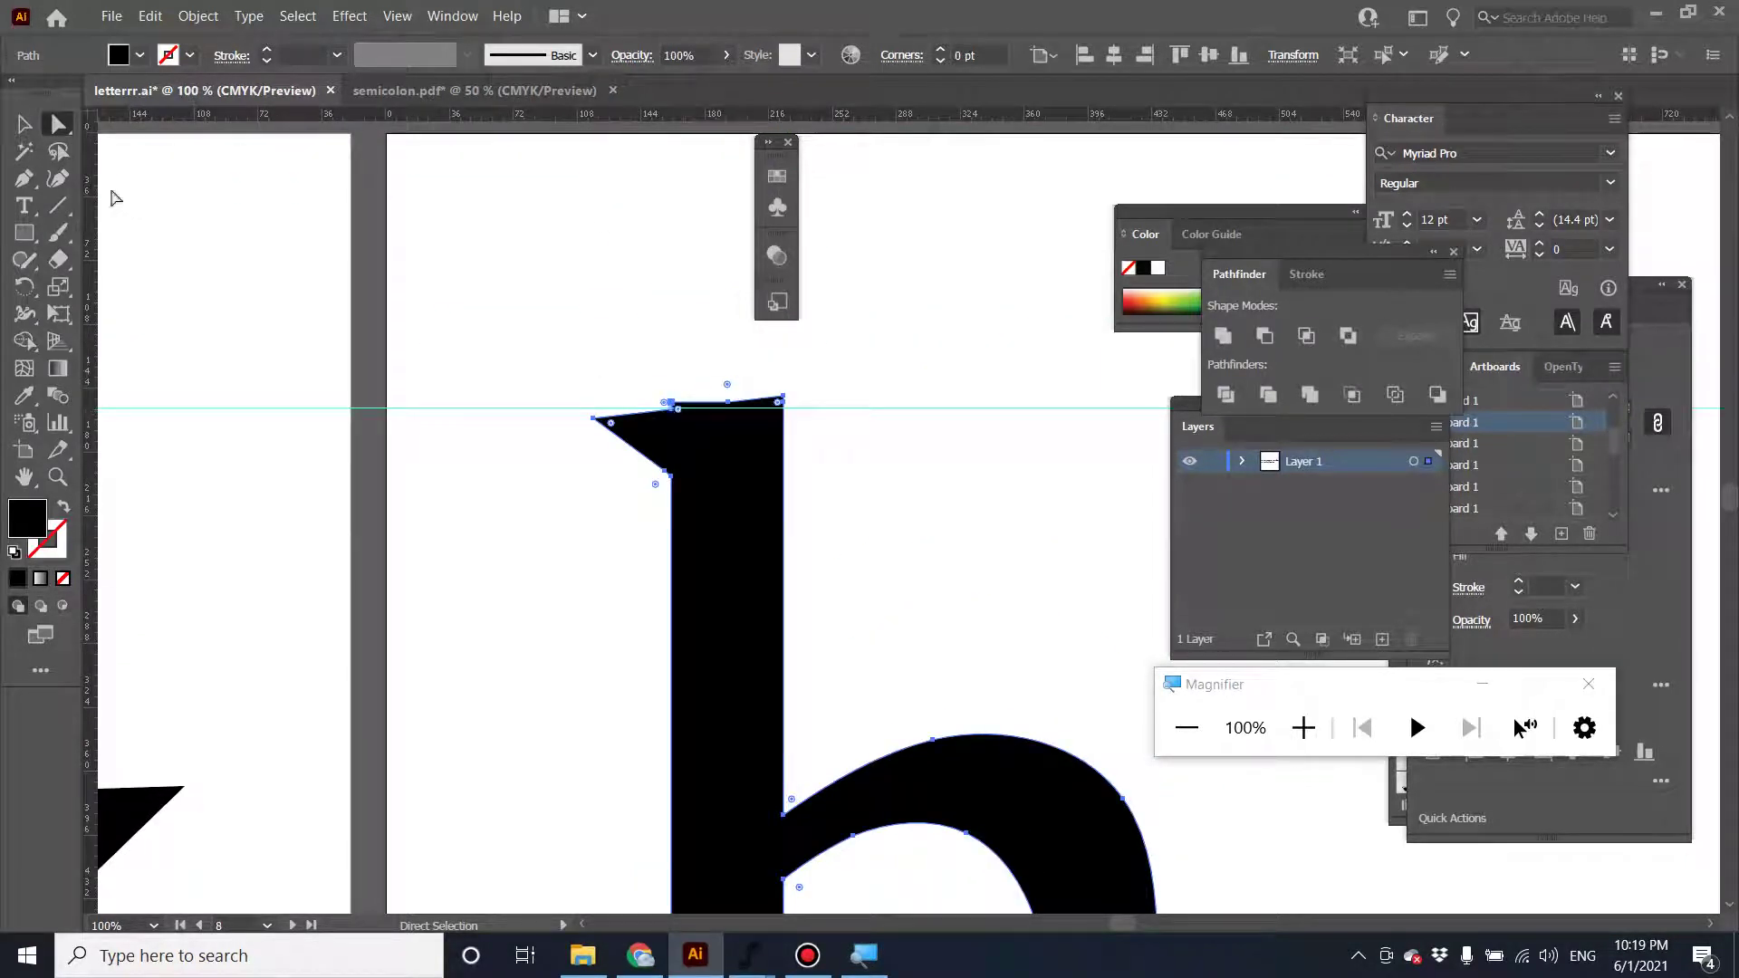
key(minus)
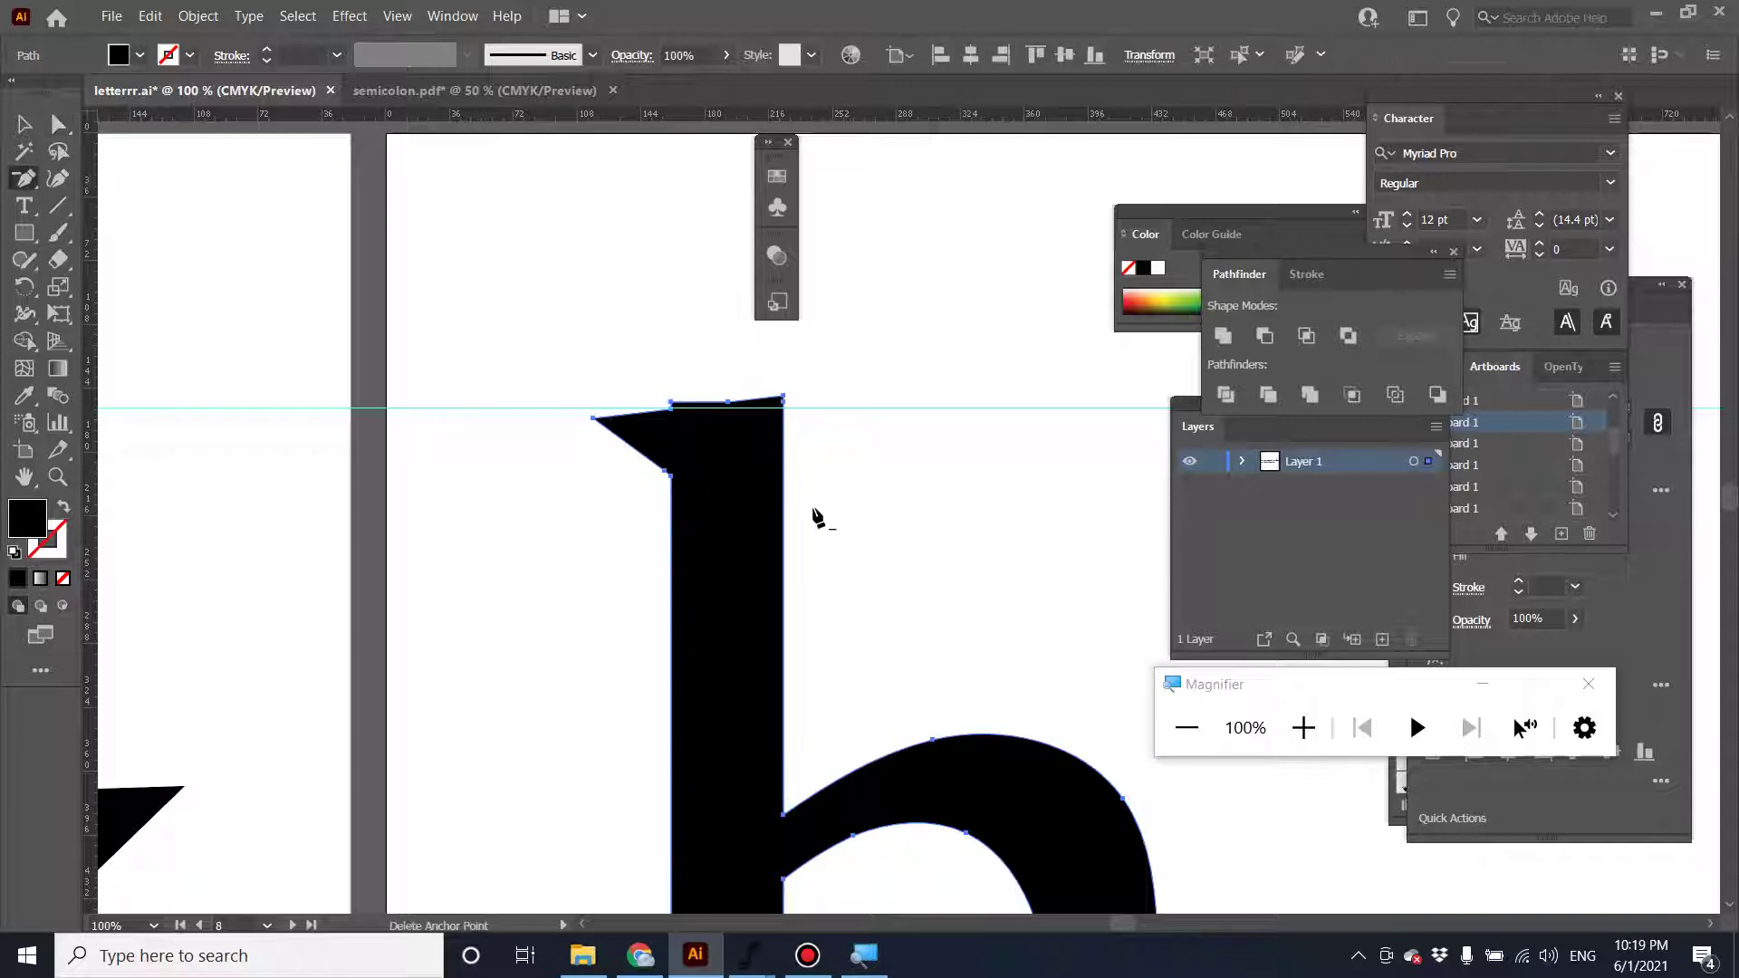
click(672, 405)
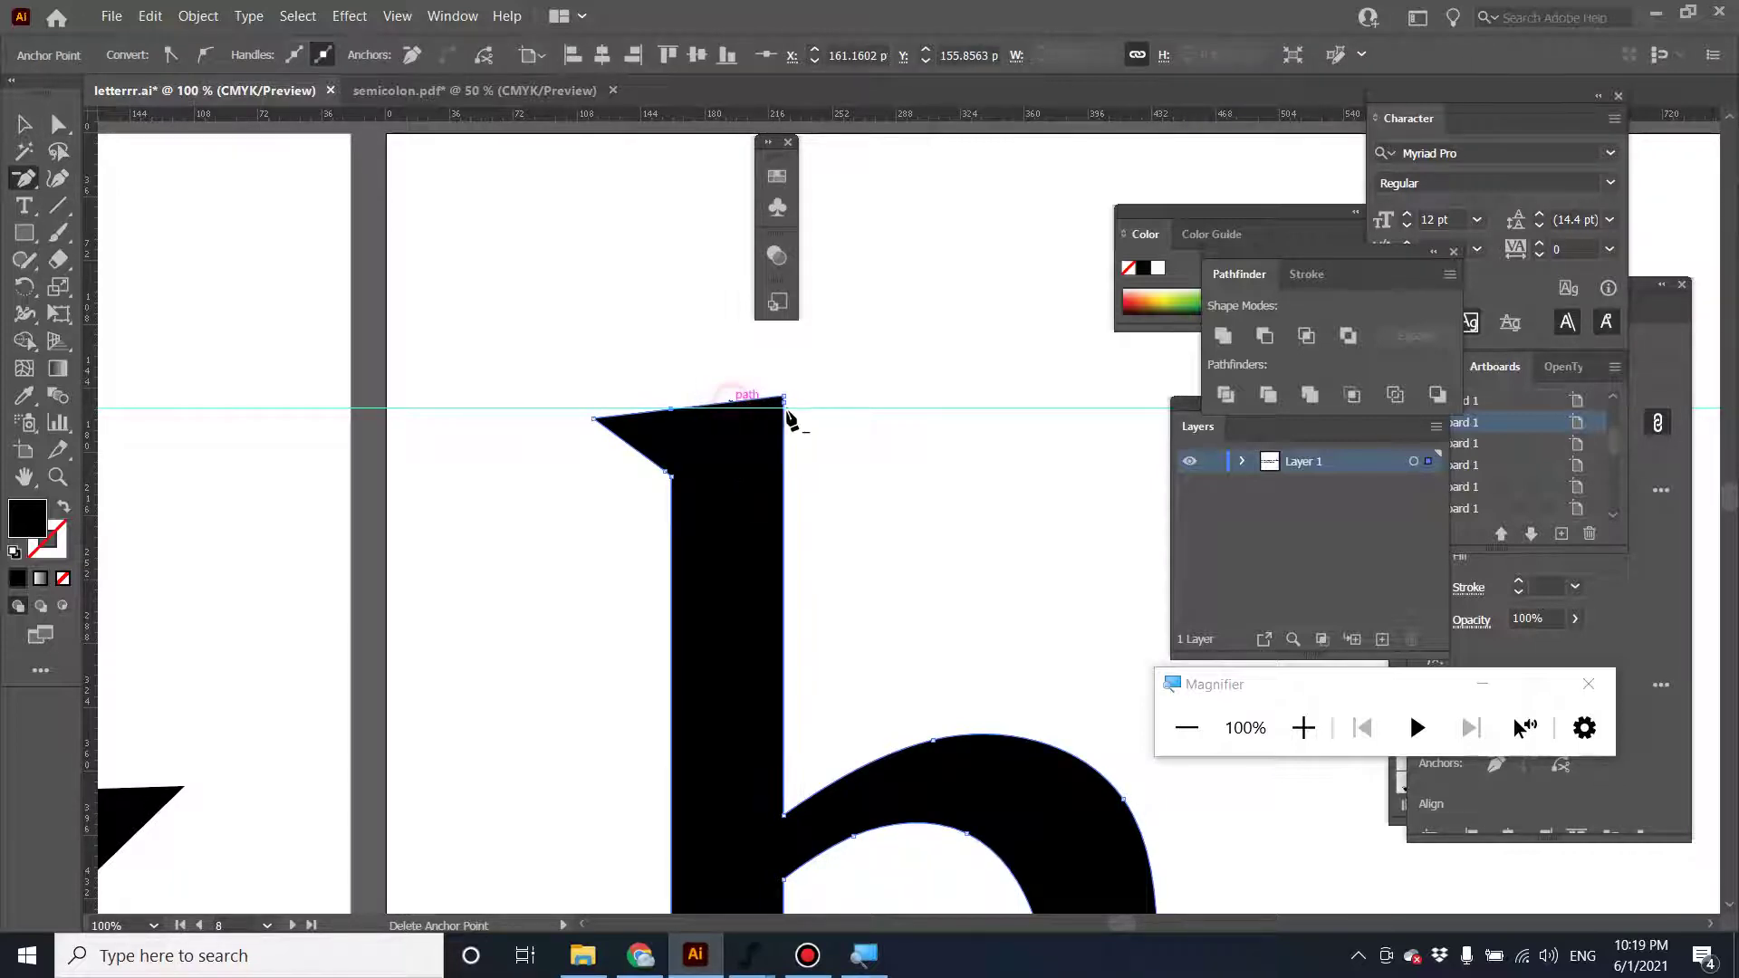
click(784, 404)
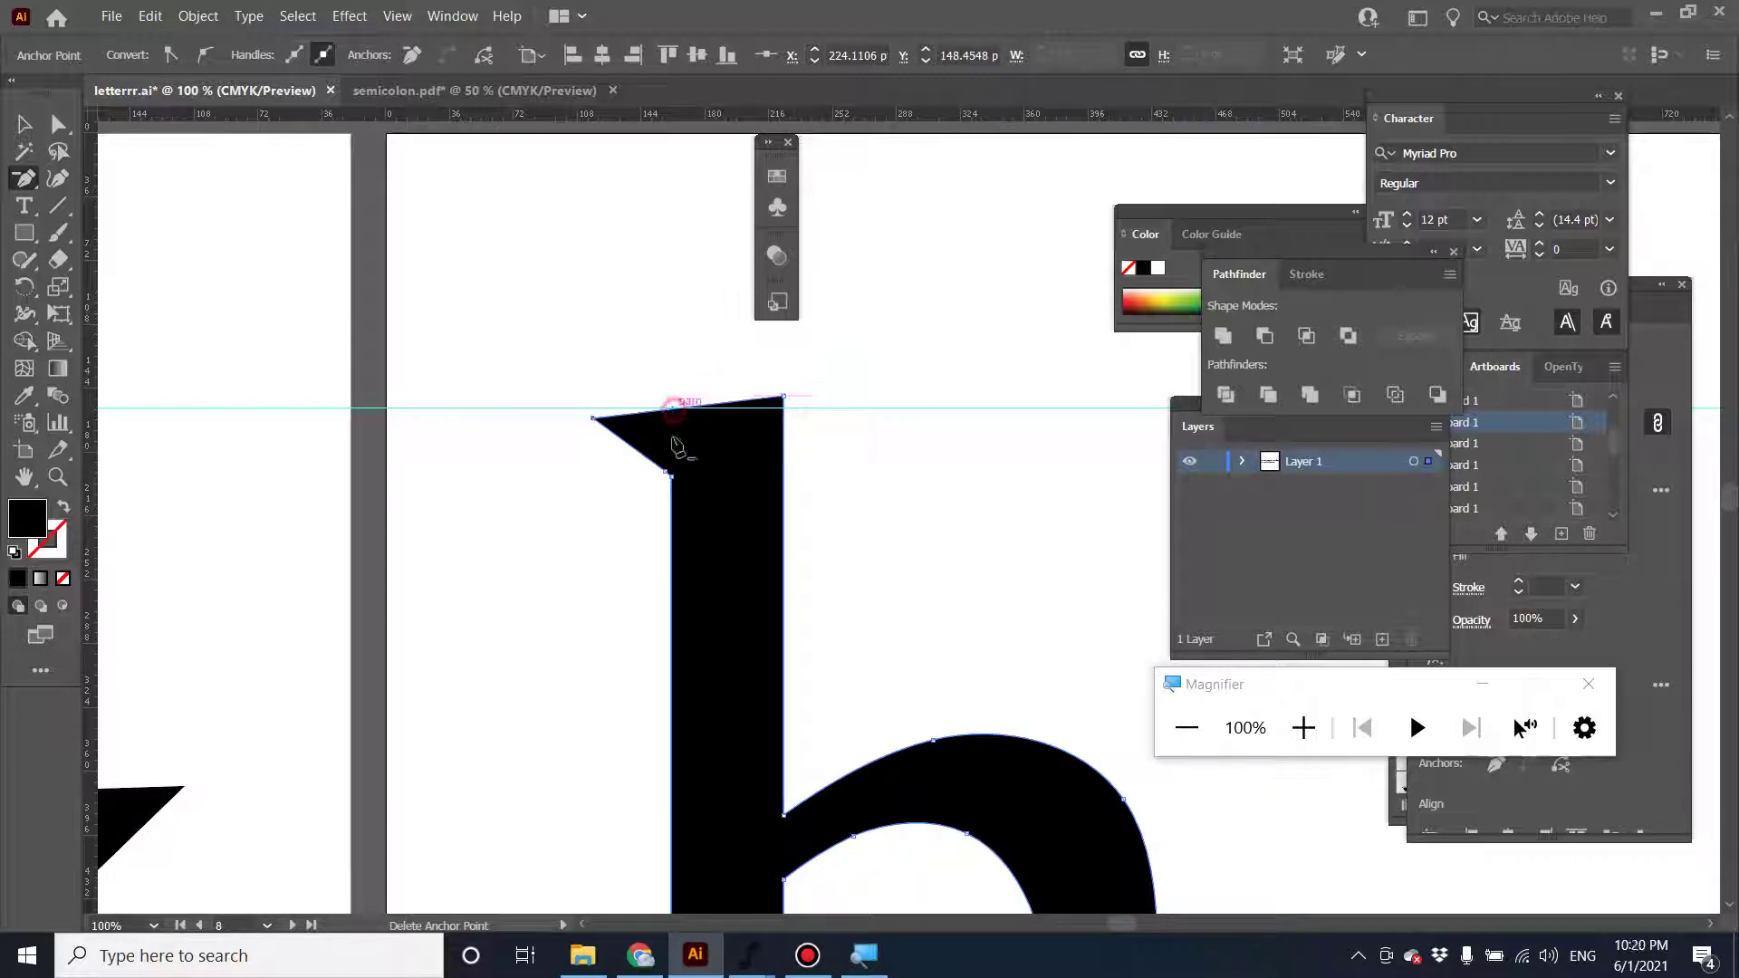
ctrl+click(666, 471)
scroll(896, 609, down, 5)
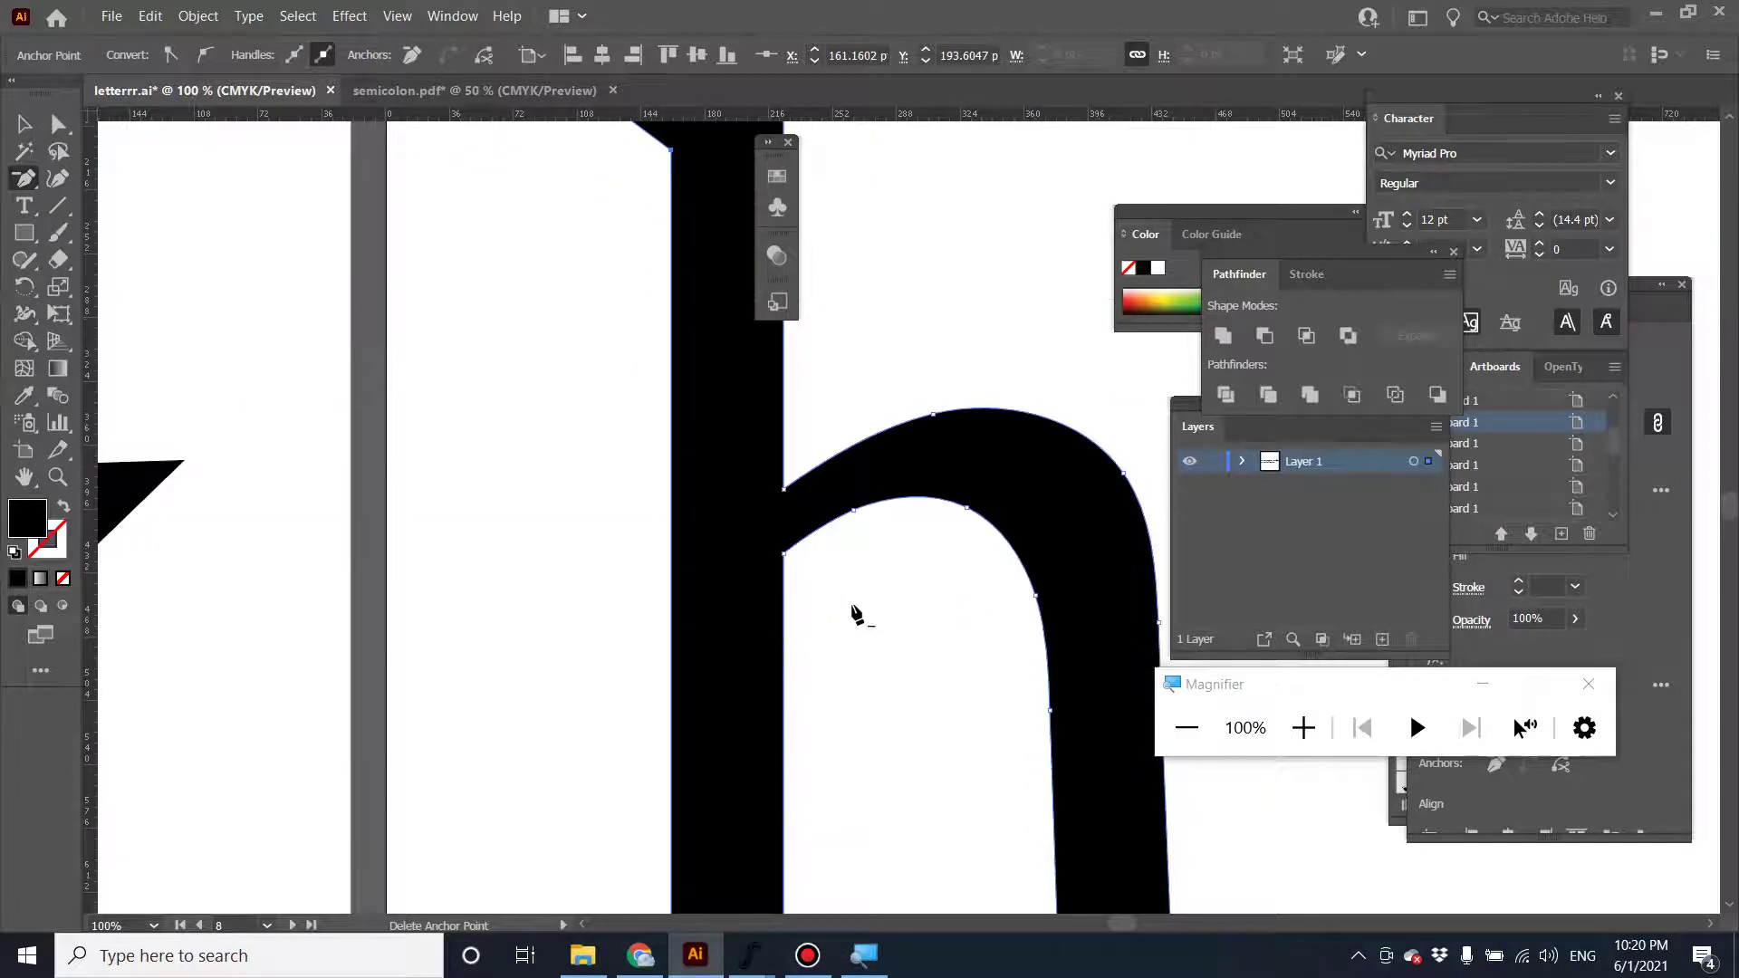
click(851, 511)
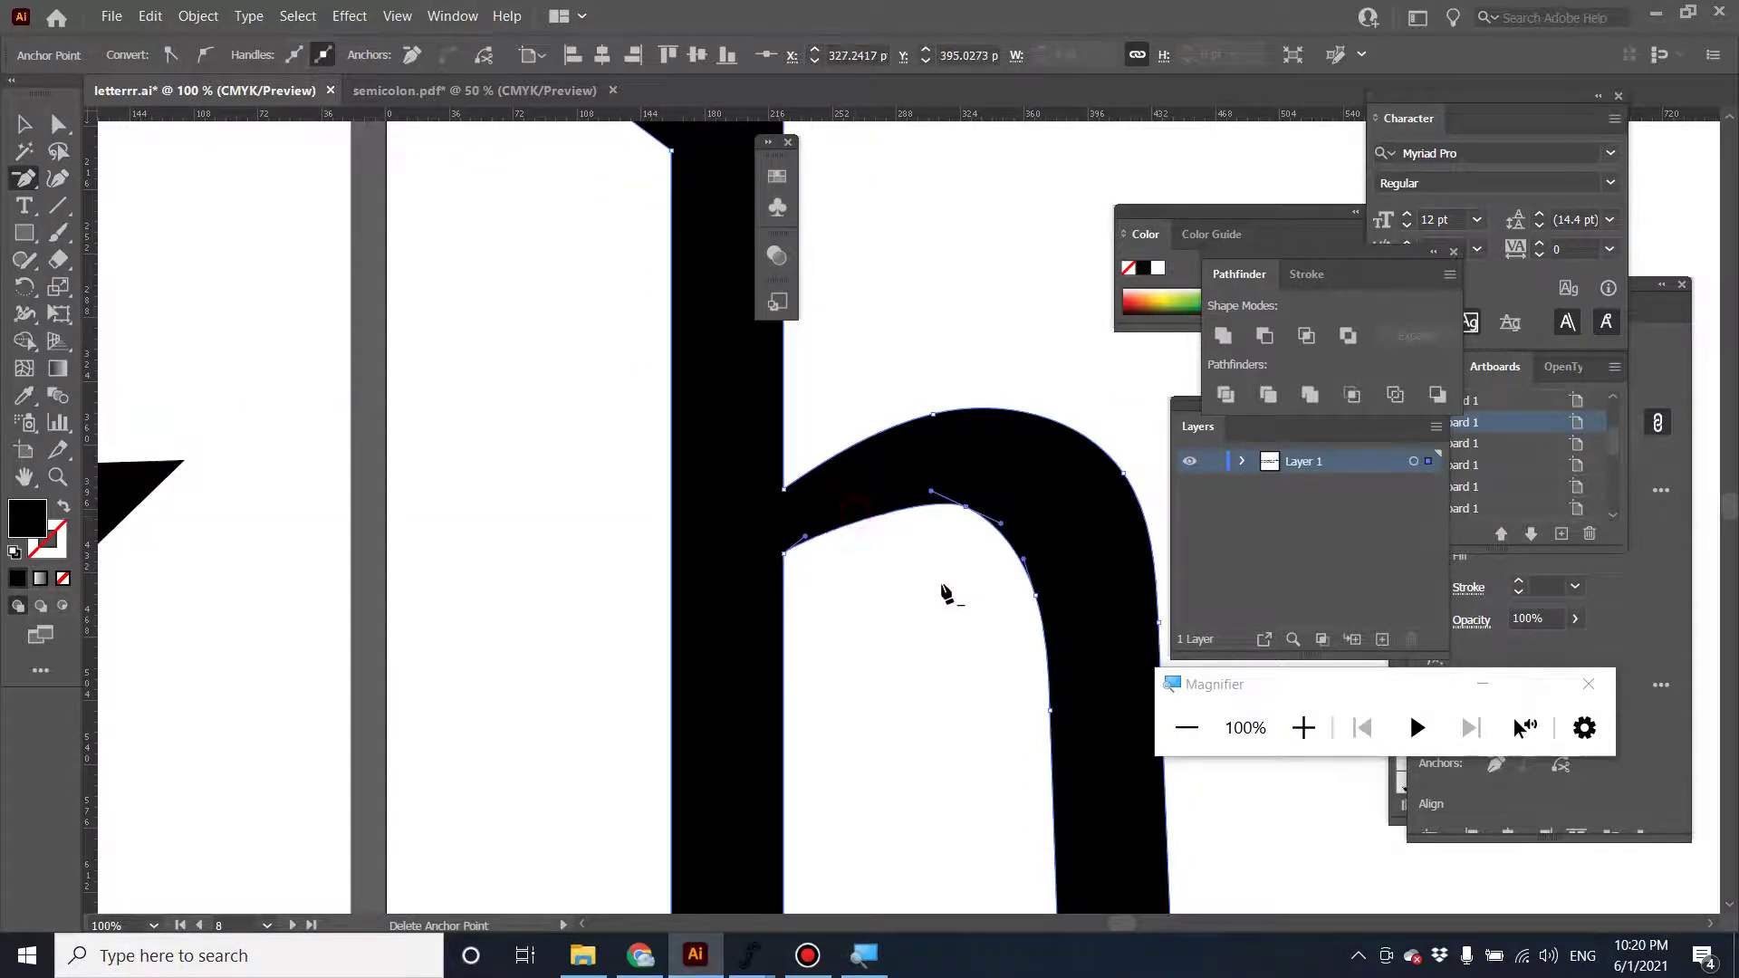
key(ctrl+z)
scroll(950, 598, down, 3)
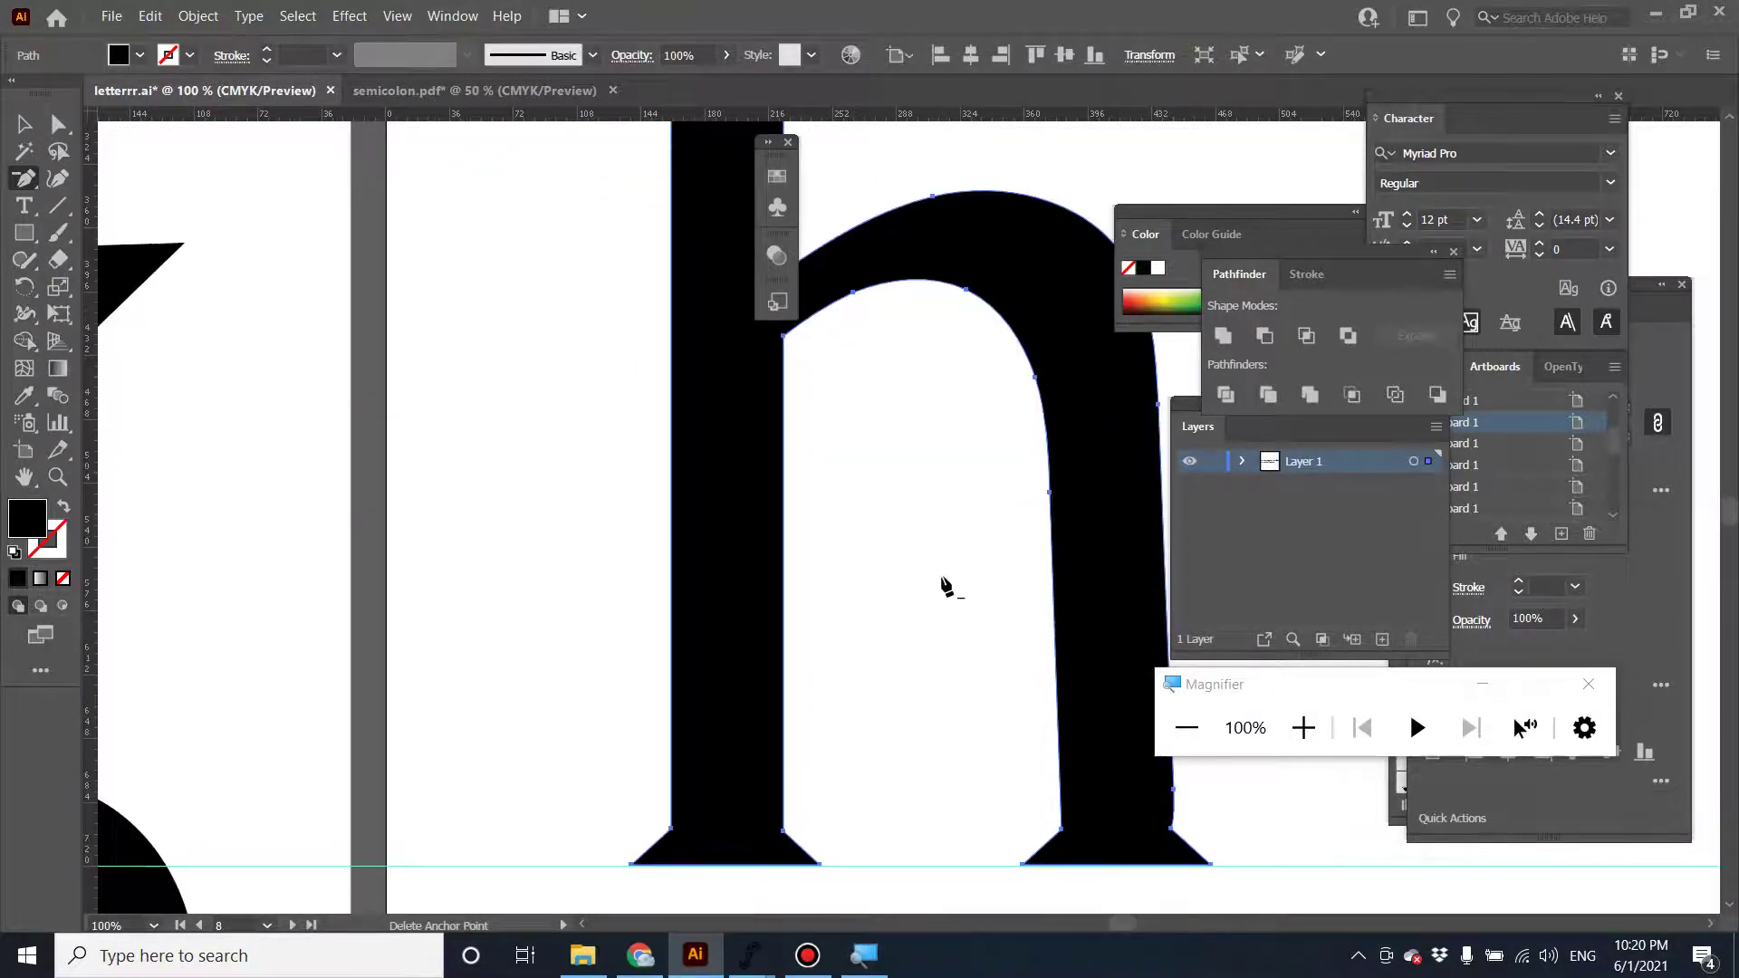
scroll(987, 557, down, 4)
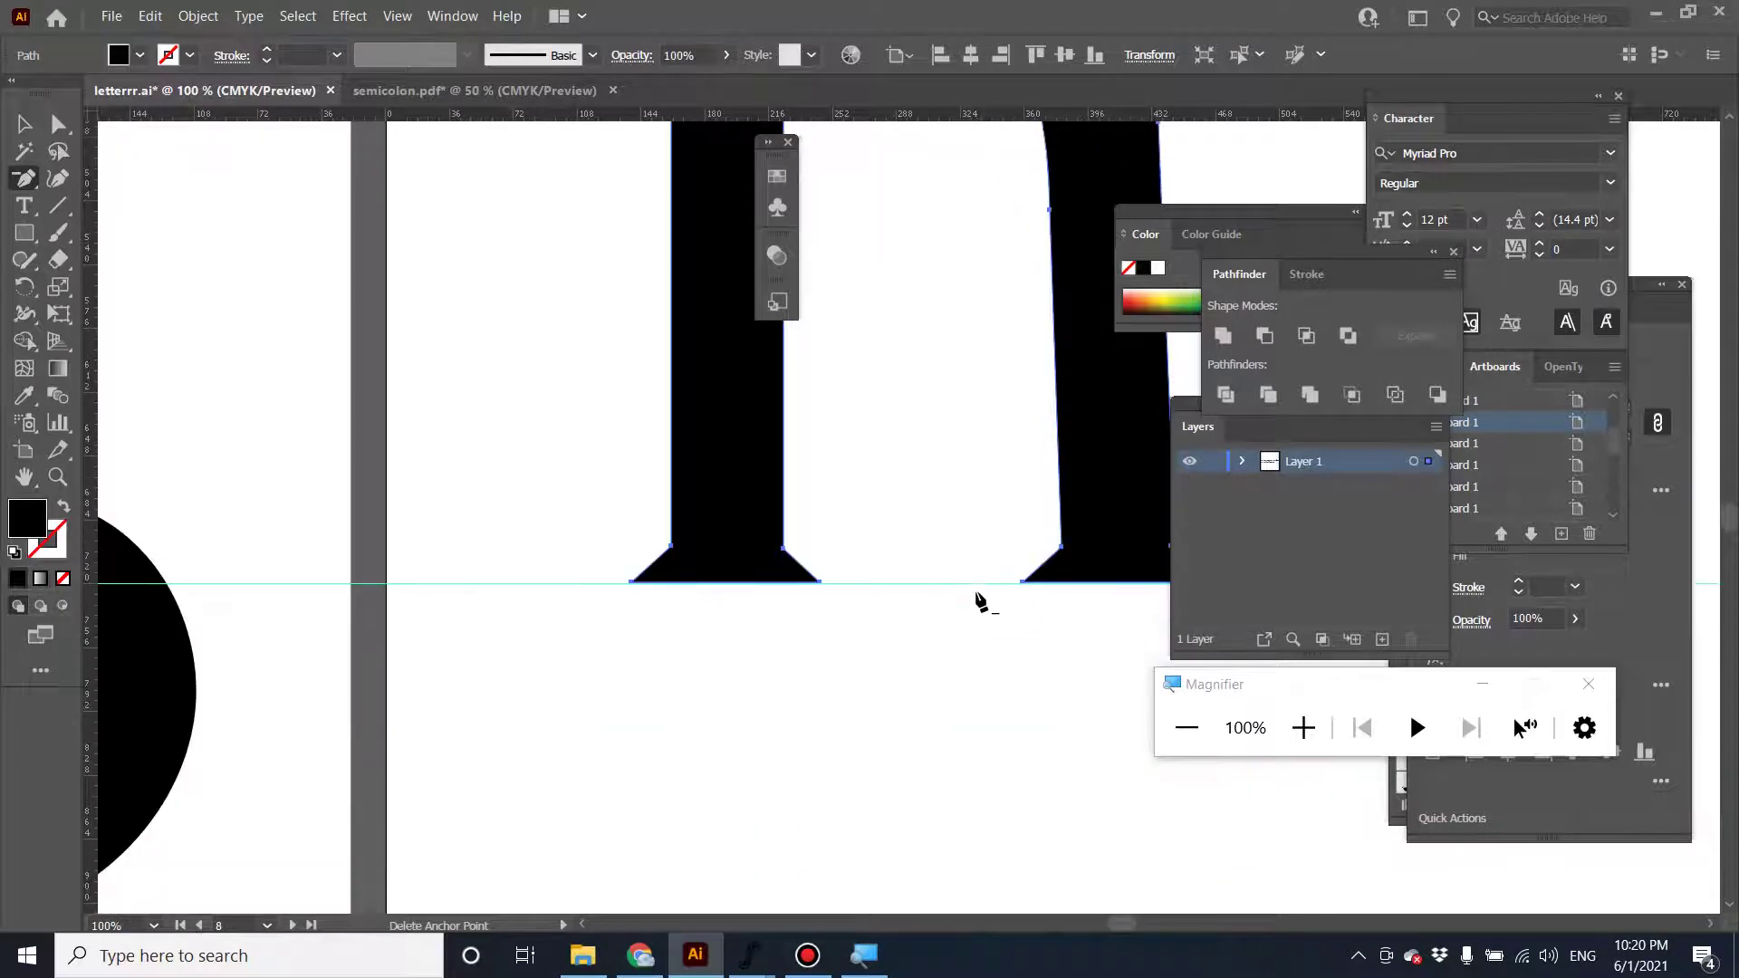
drag(938, 543, 594, 664)
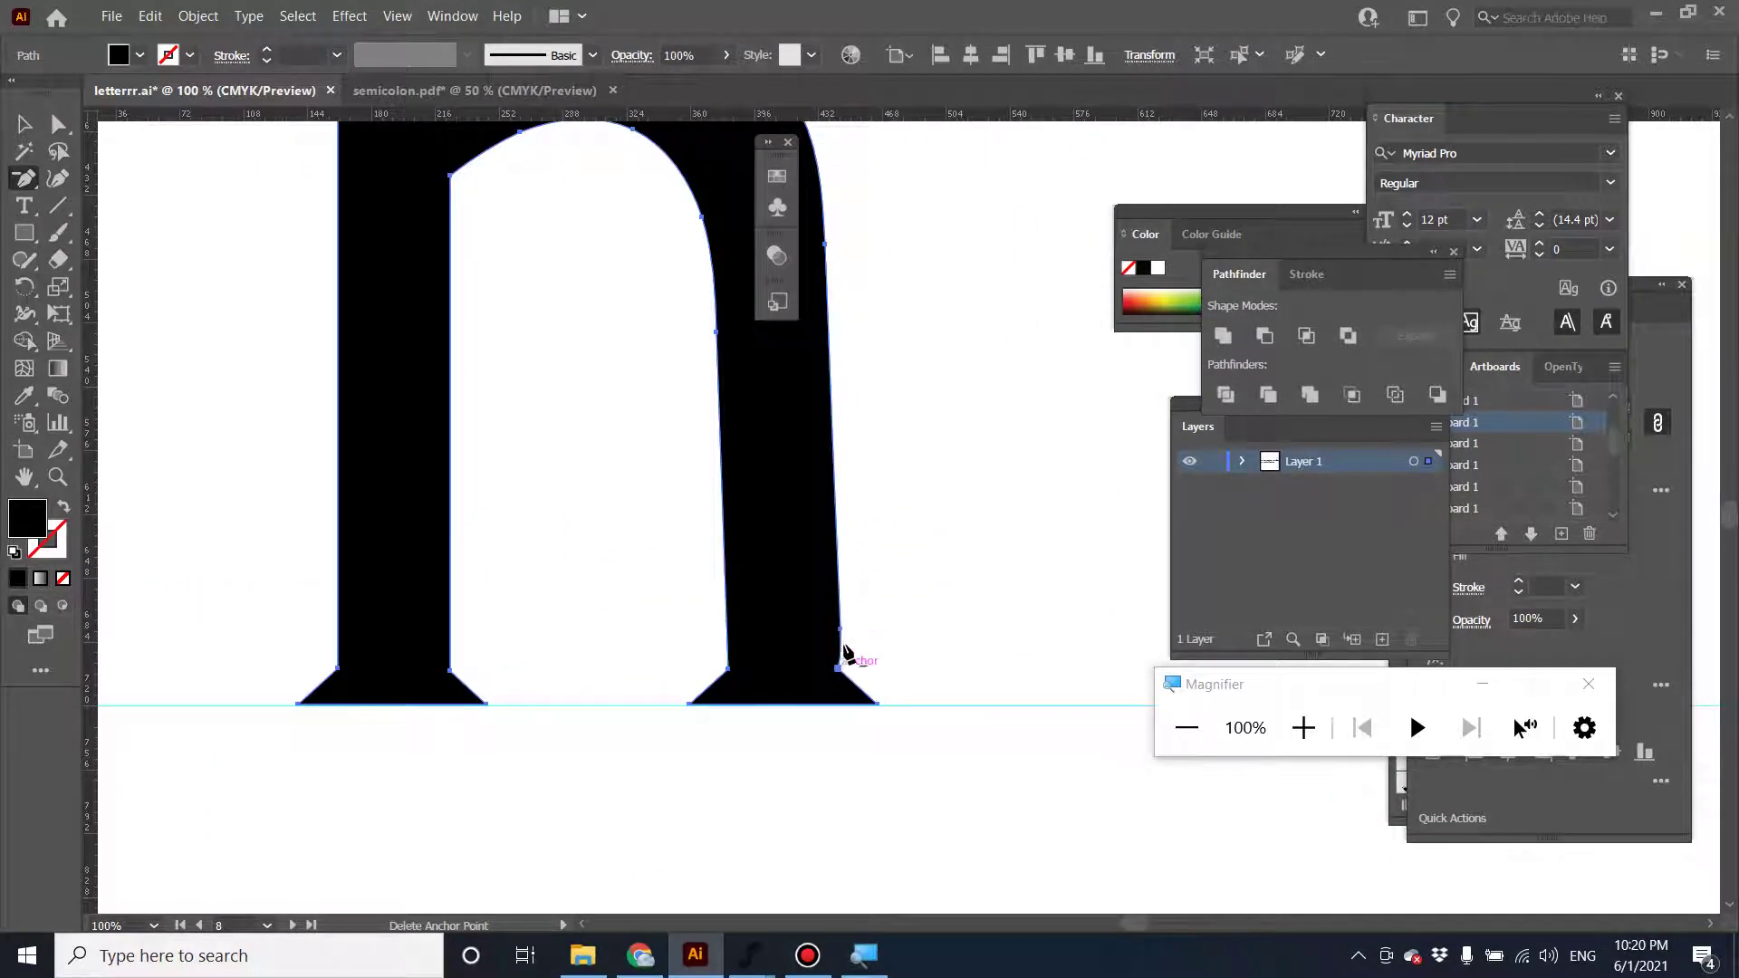
Remove extra anchors from the h's right stem and outer and inner arch curves.
click(841, 629)
scroll(885, 714, up, 1)
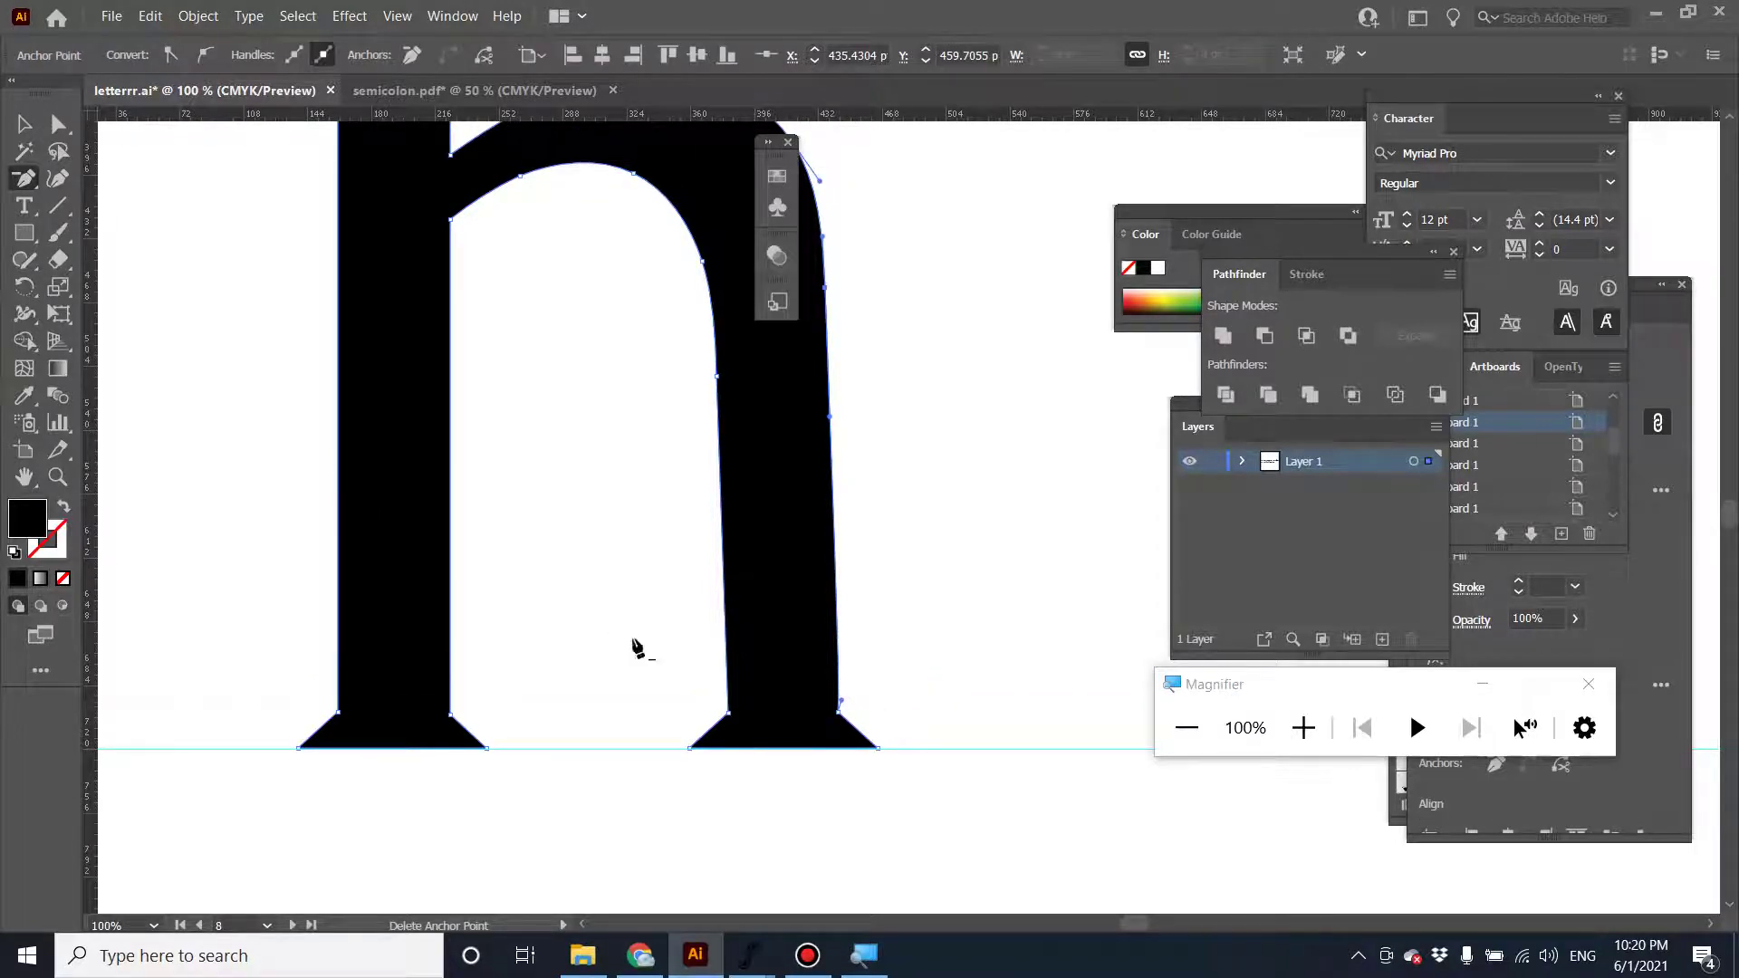
scroll(905, 692, up, 6)
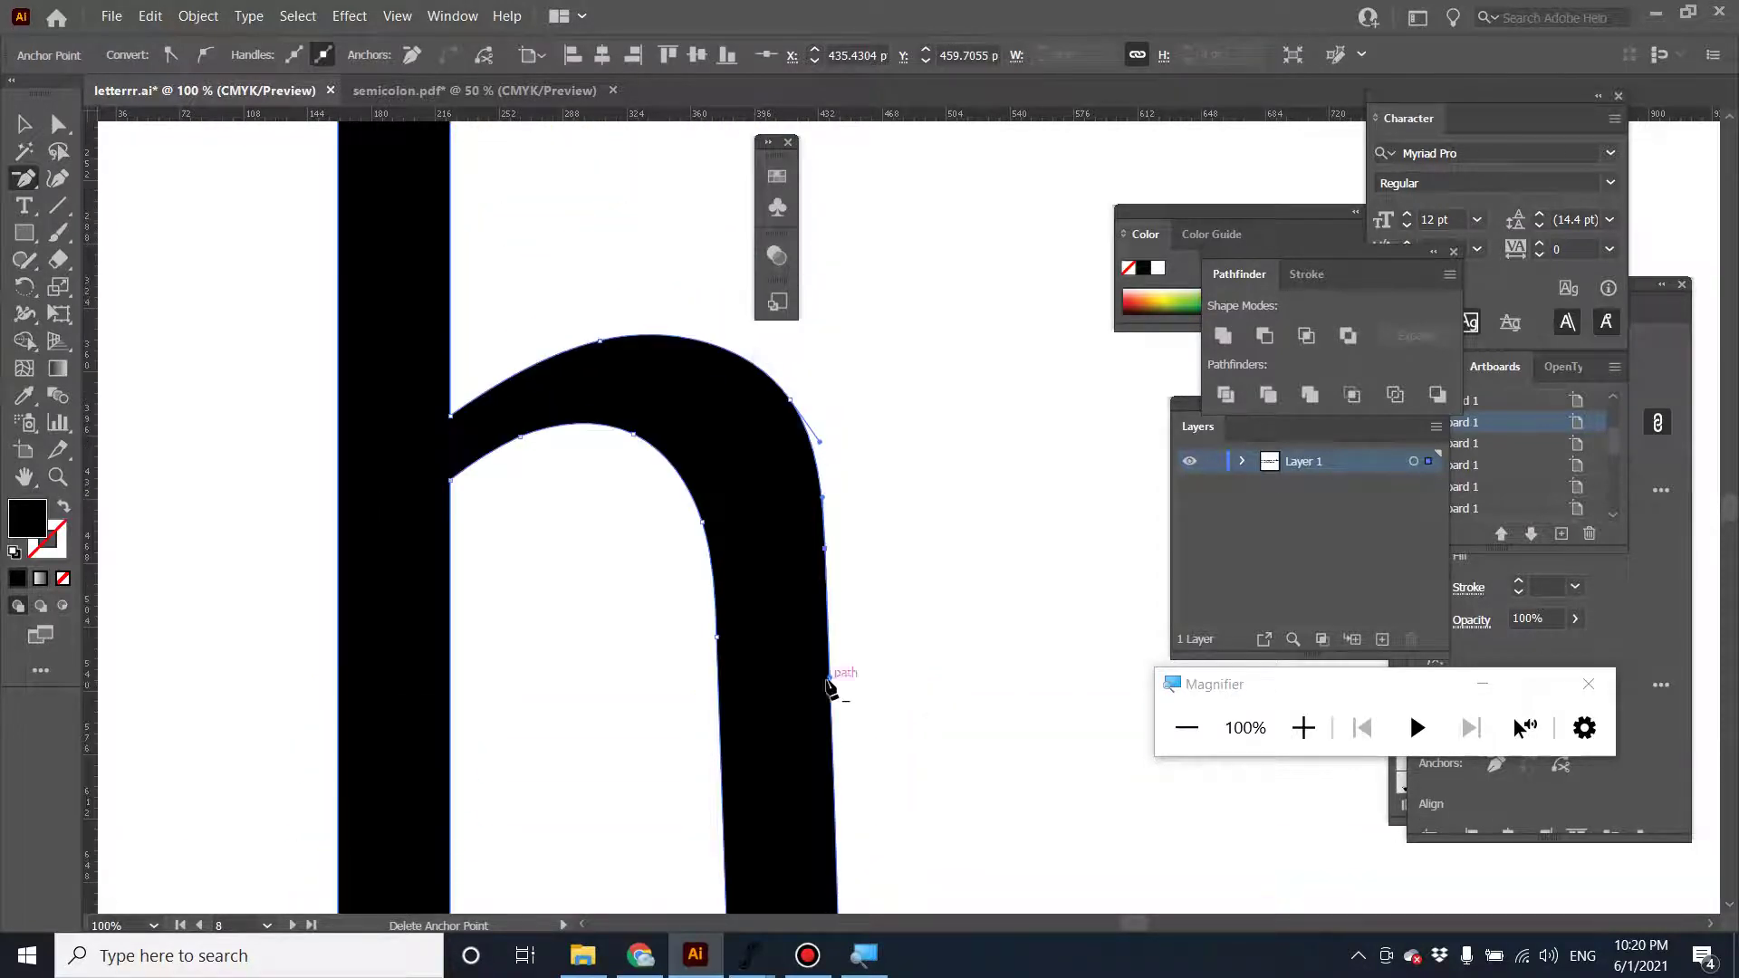
click(828, 681)
click(1041, 504)
scroll(906, 673, up, 1)
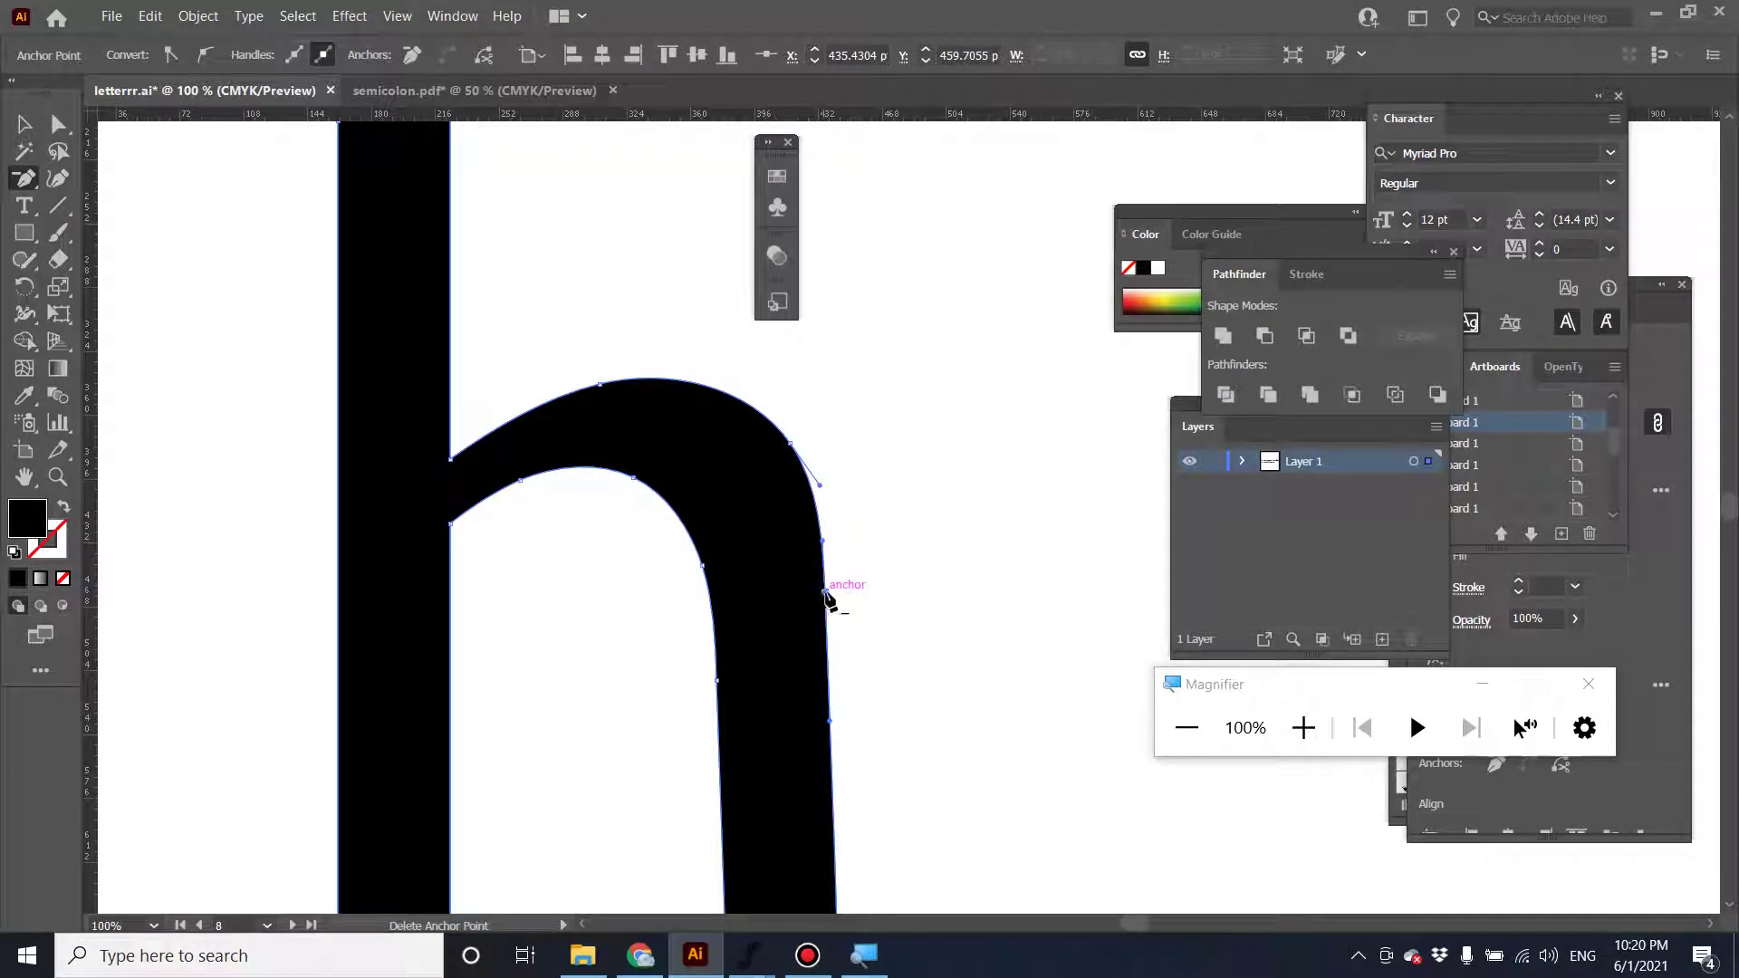
click(825, 594)
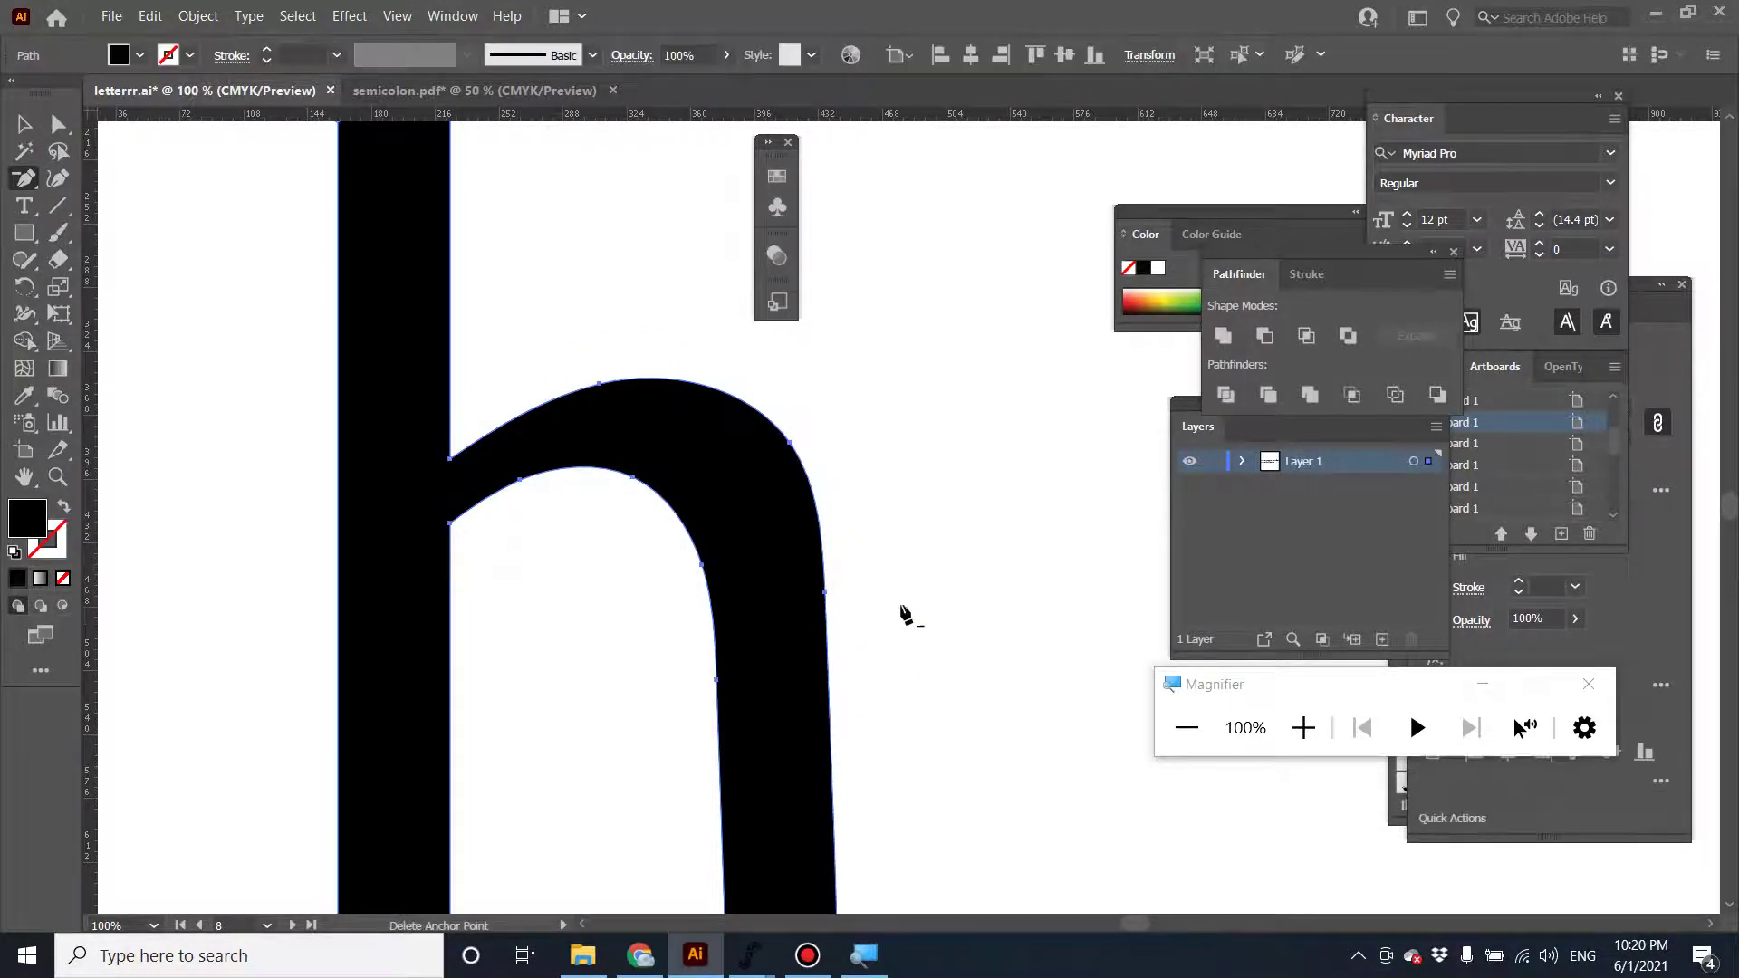
scroll(796, 707, down, 2)
click(725, 595)
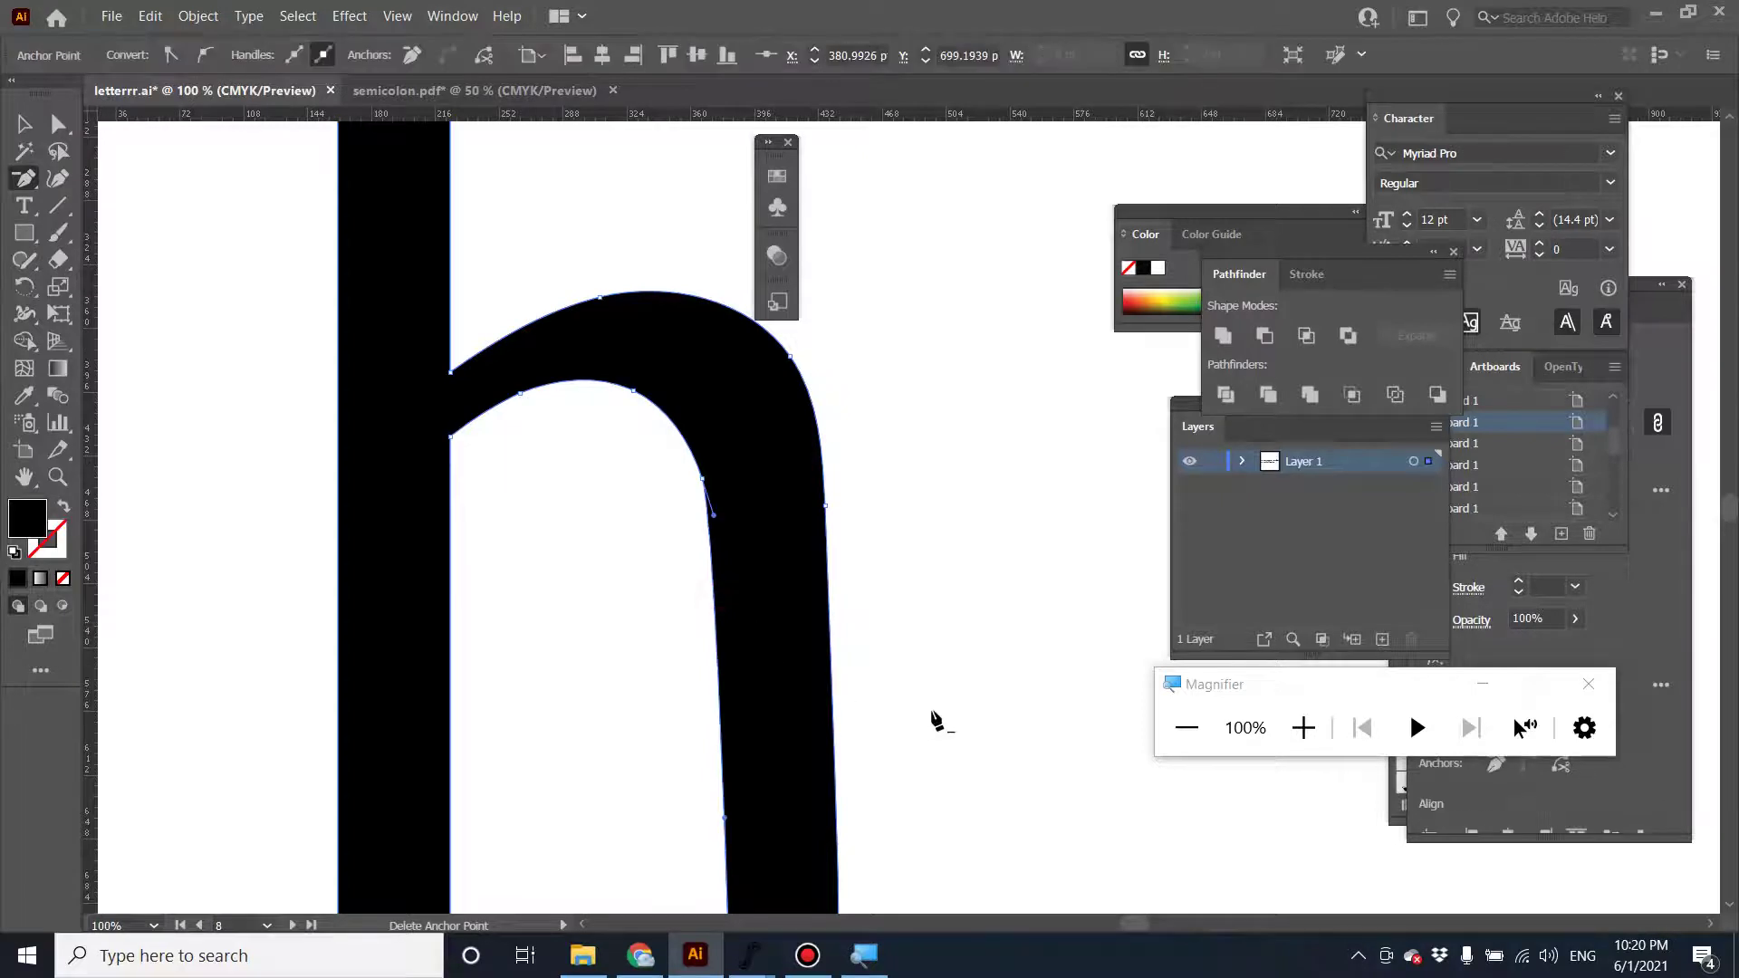
scroll(933, 715, down, 3)
scroll(923, 710, up, 3)
scroll(923, 710, down, 3)
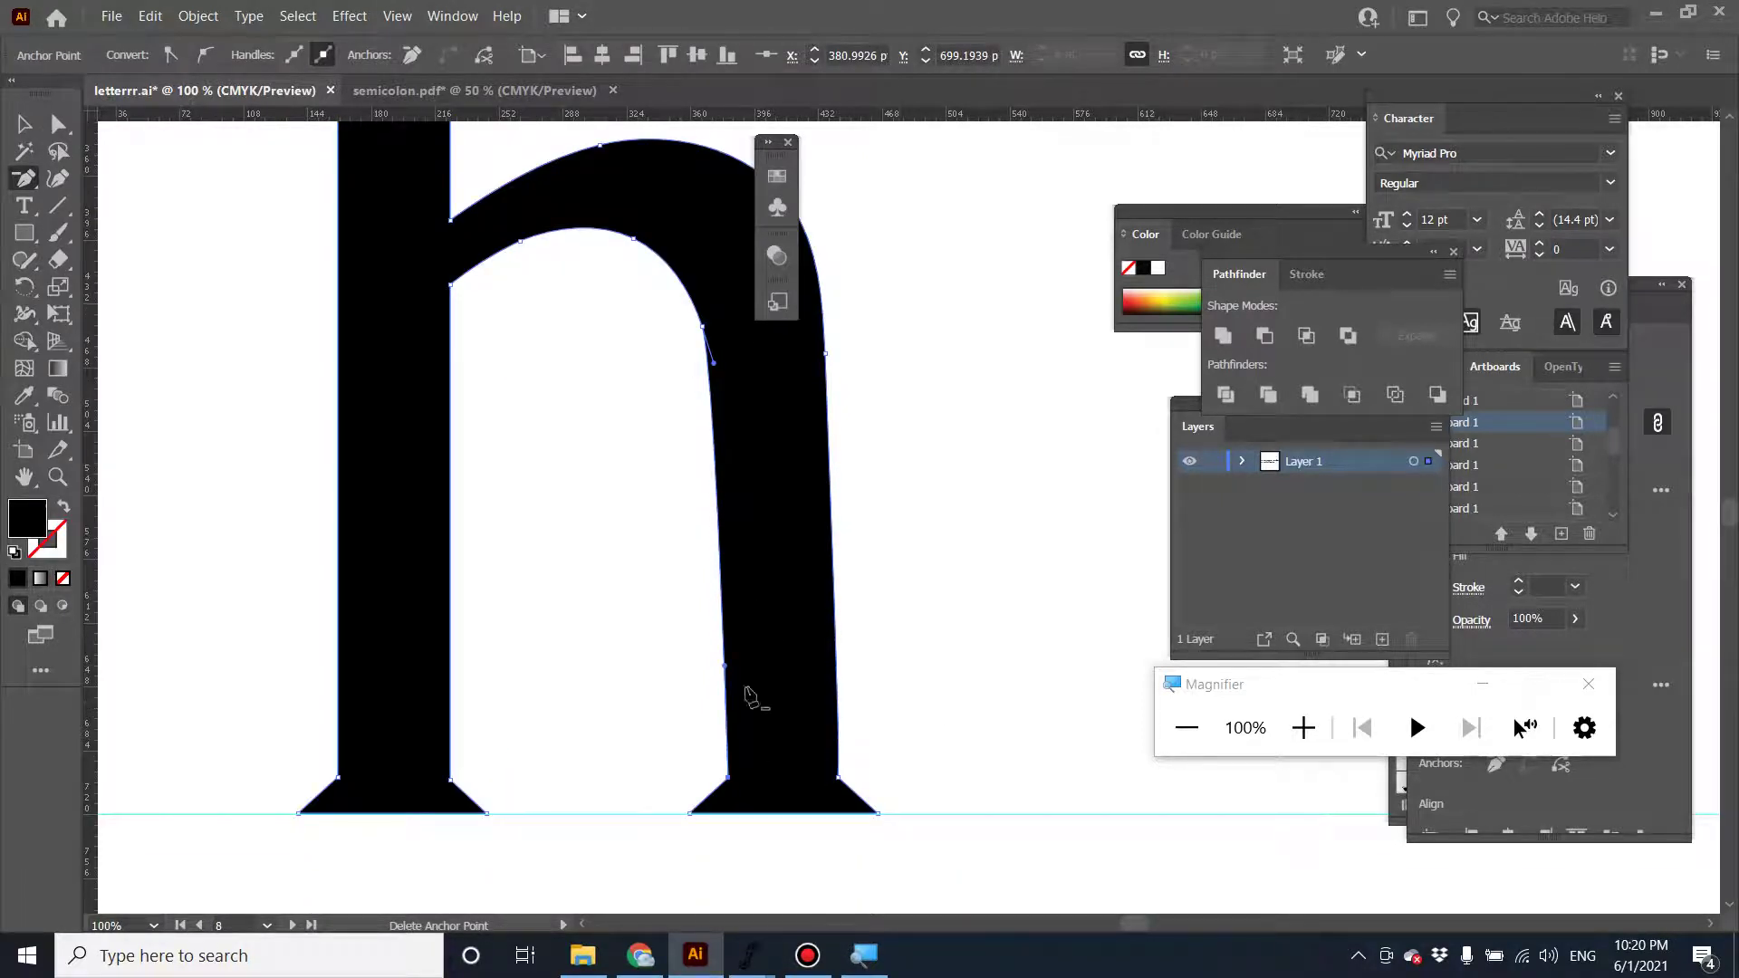
click(725, 664)
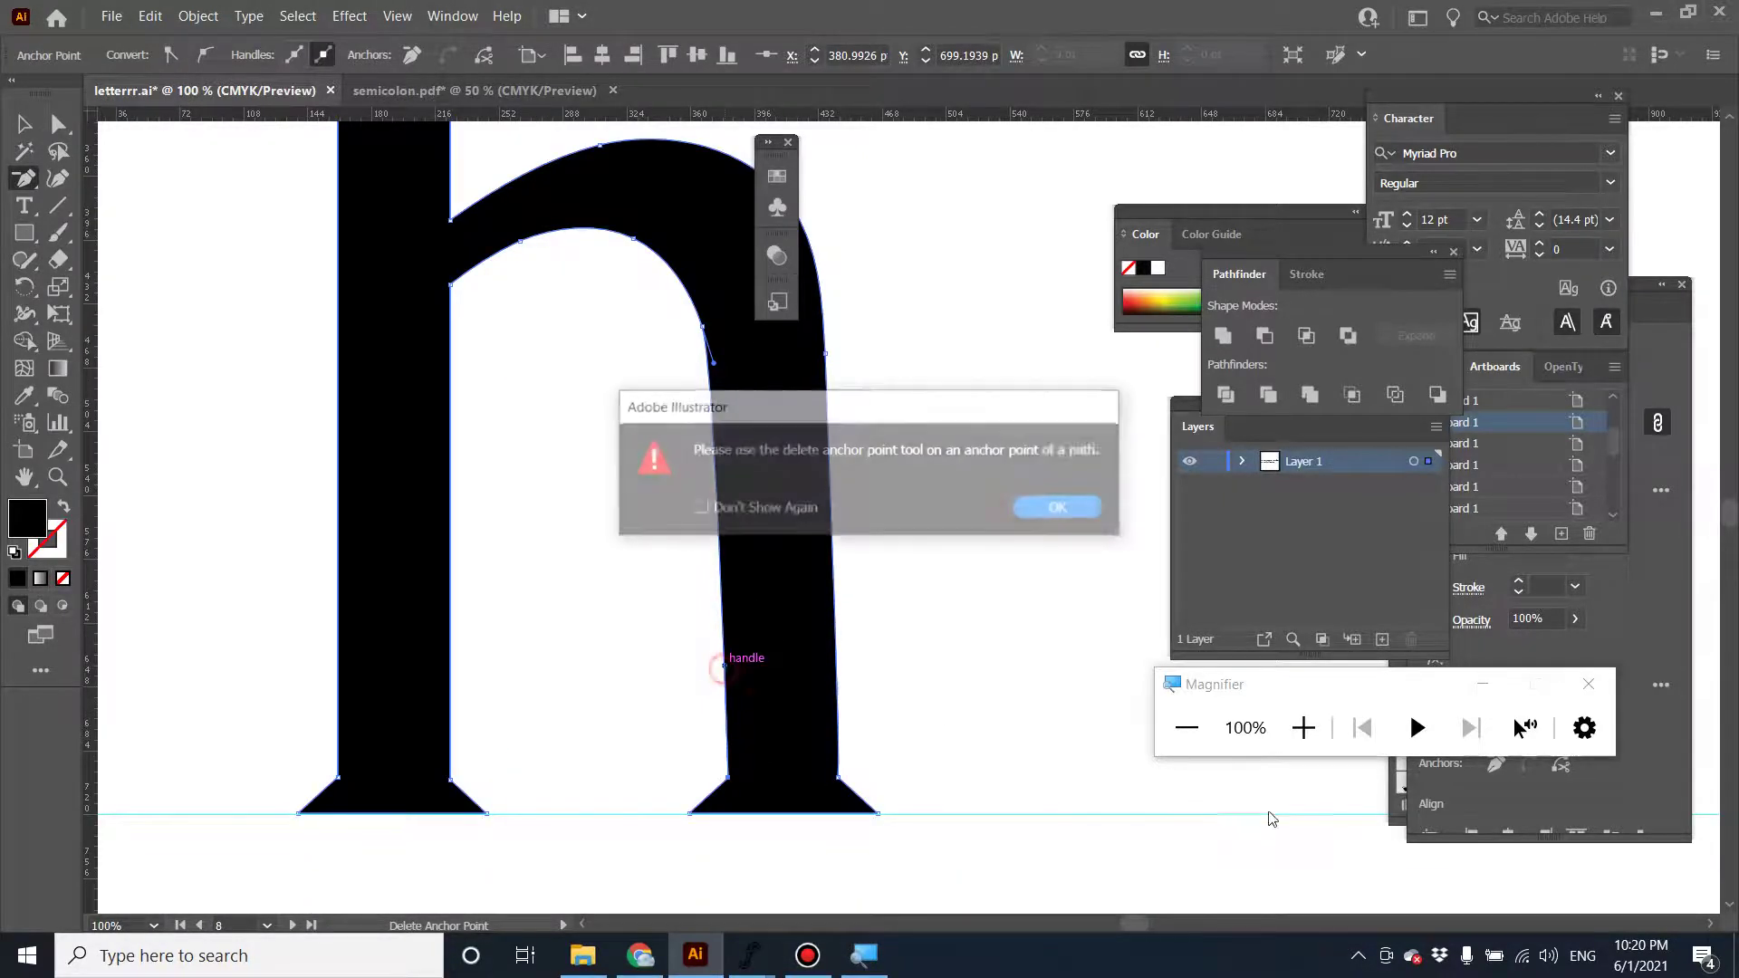
click(1063, 521)
Undo a bad inner-arch deletion, reselect the h outline and zoom out to all letters.
scroll(697, 670, up, 3)
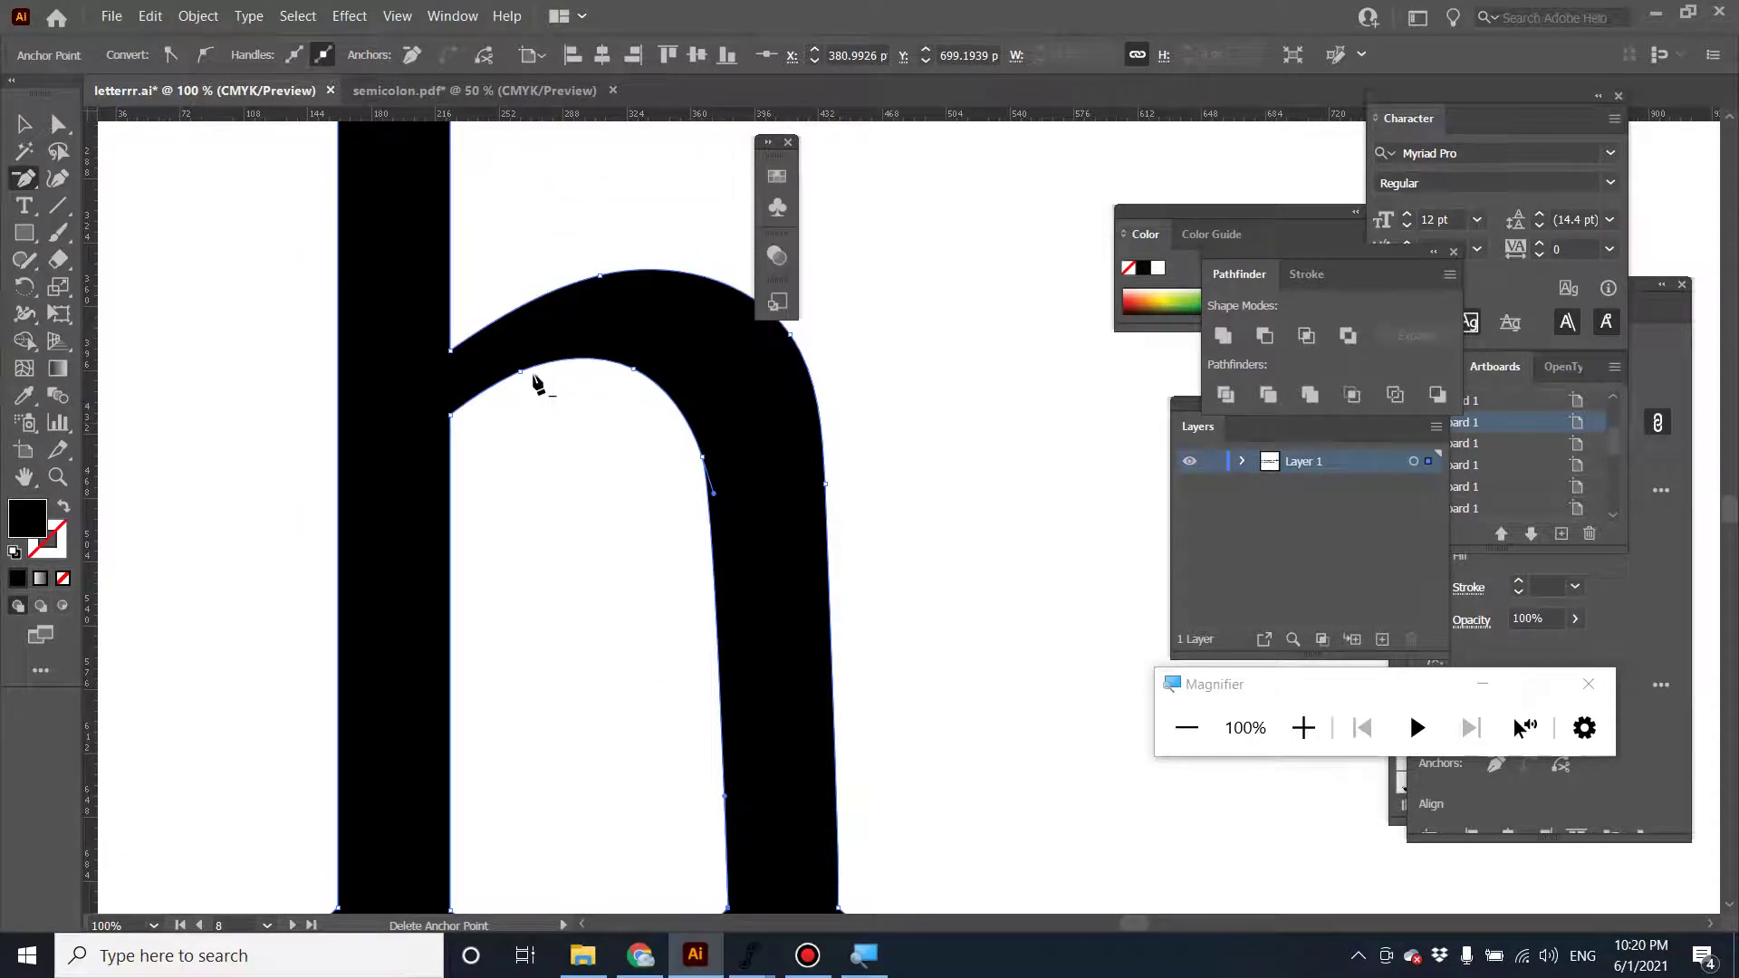
click(519, 372)
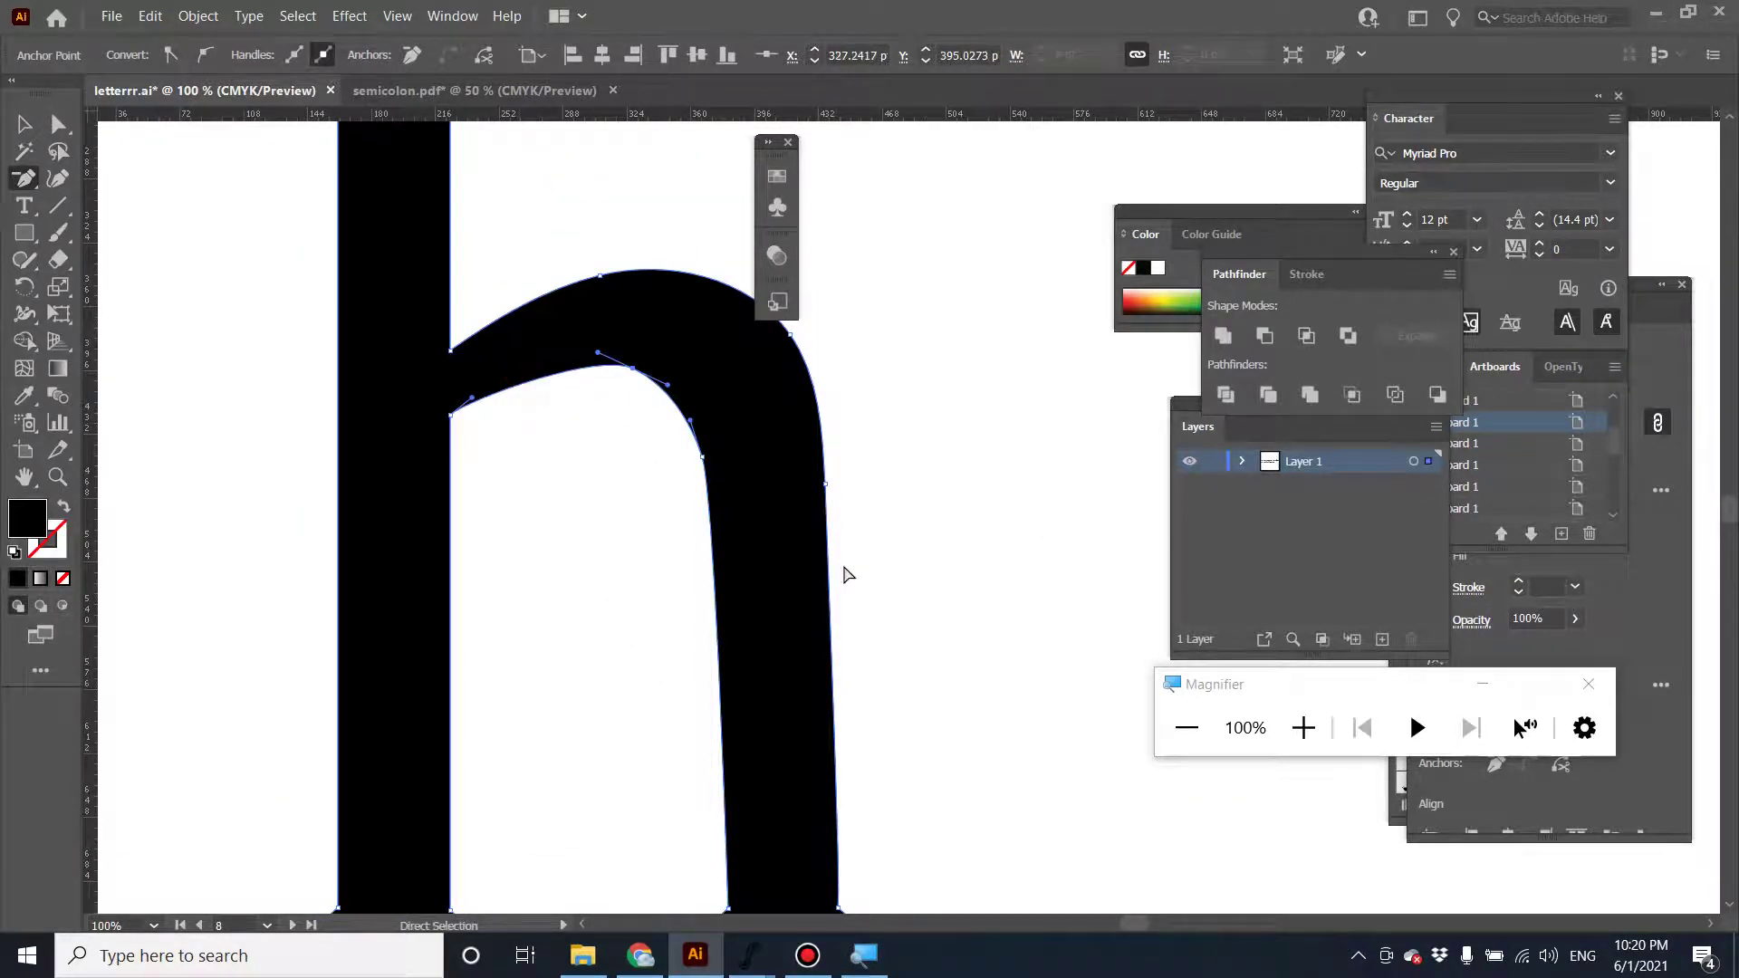
key(ctrl+z)
scroll(849, 580, up, 6)
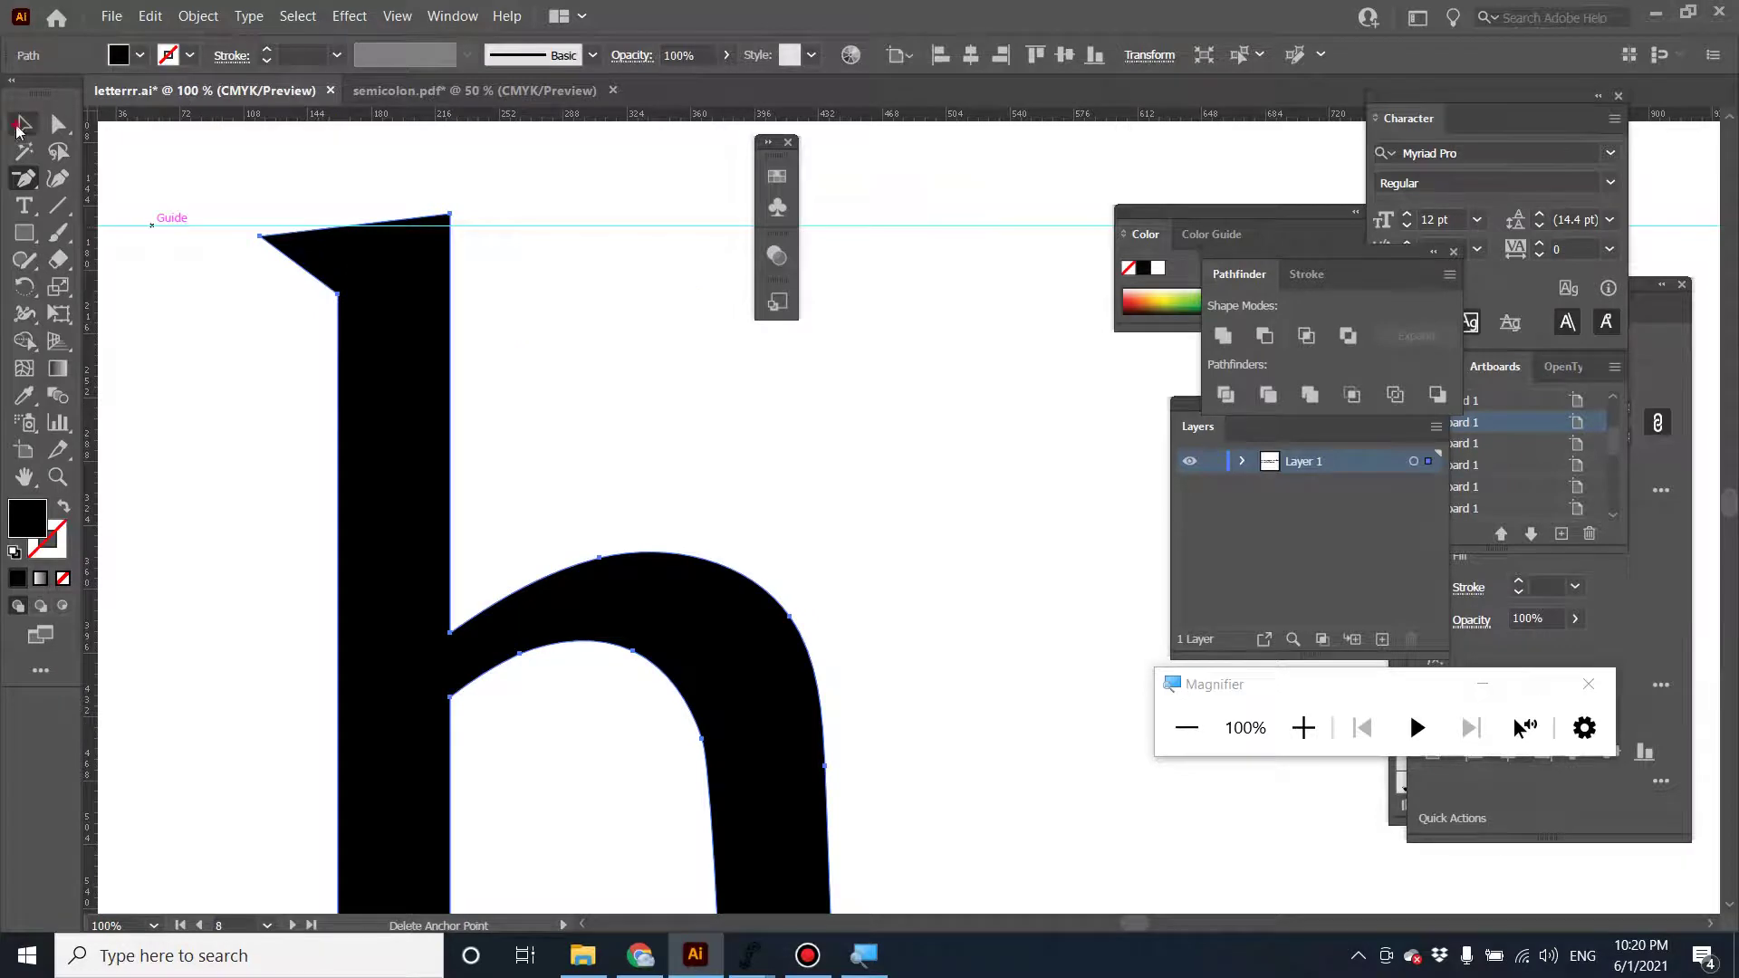
click(25, 124)
click(742, 445)
scroll(939, 588, down, 9)
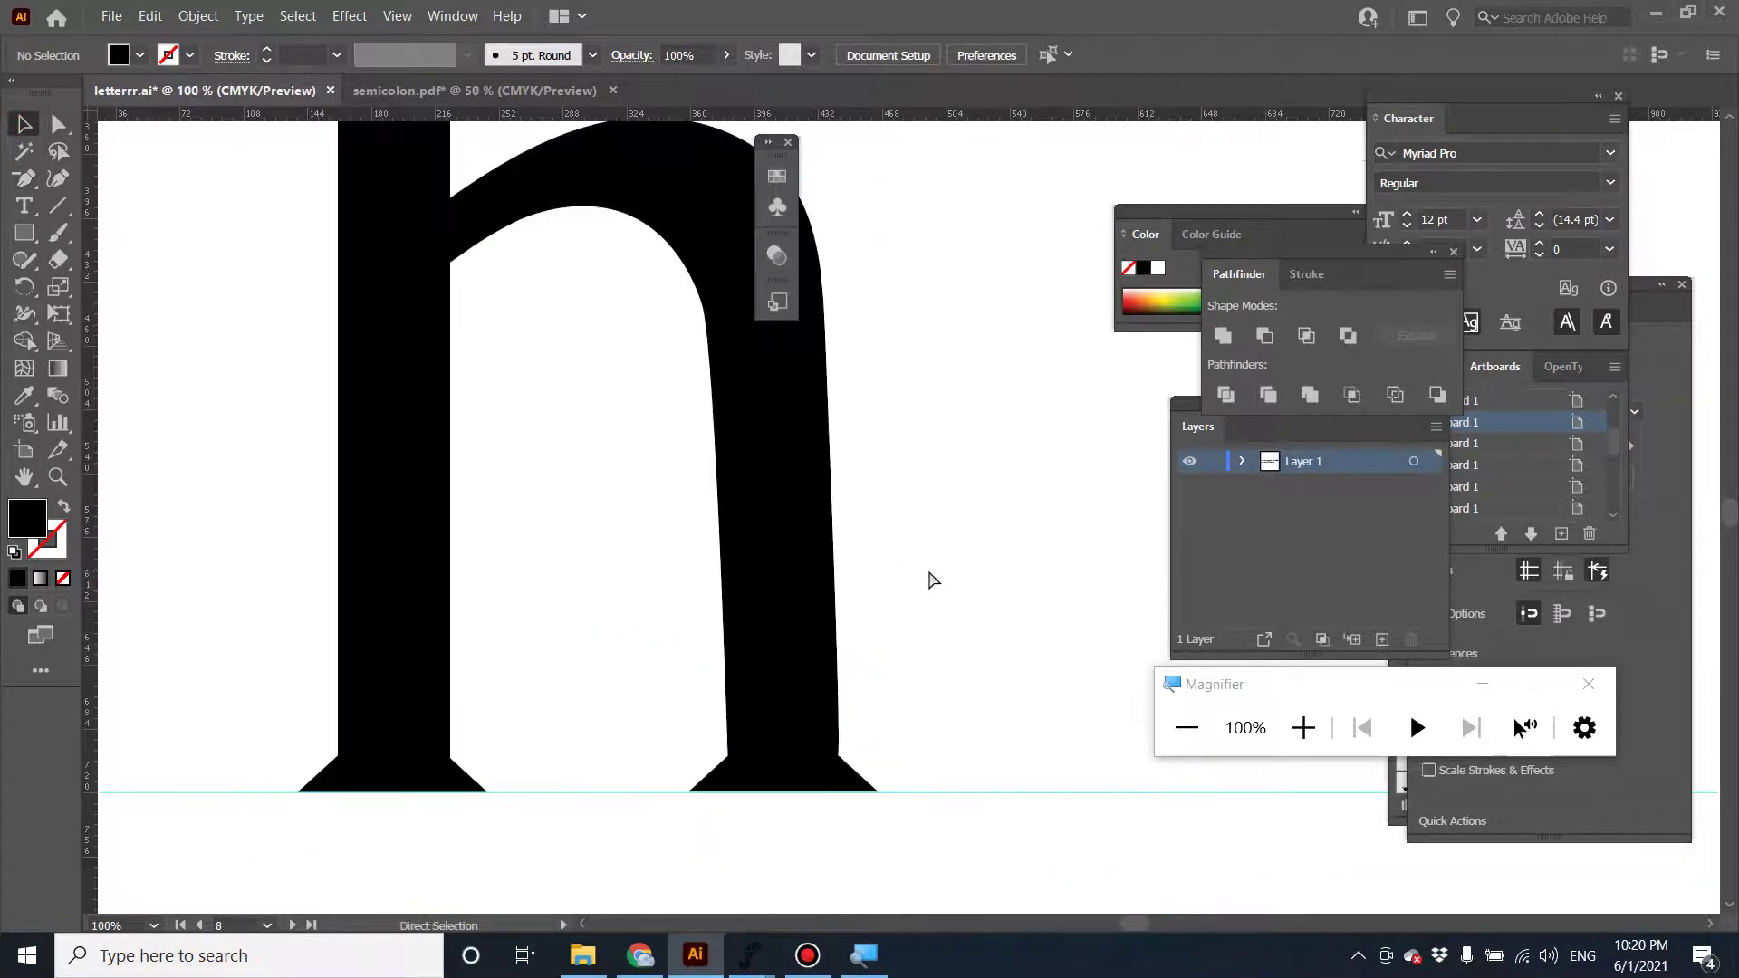
key(ctrl+minus)
key(ctrl+minus)
key(ctrl+minus)
Copy the h into semicolon.pdf, replacing the g, and position it on the artboard.
click(865, 512)
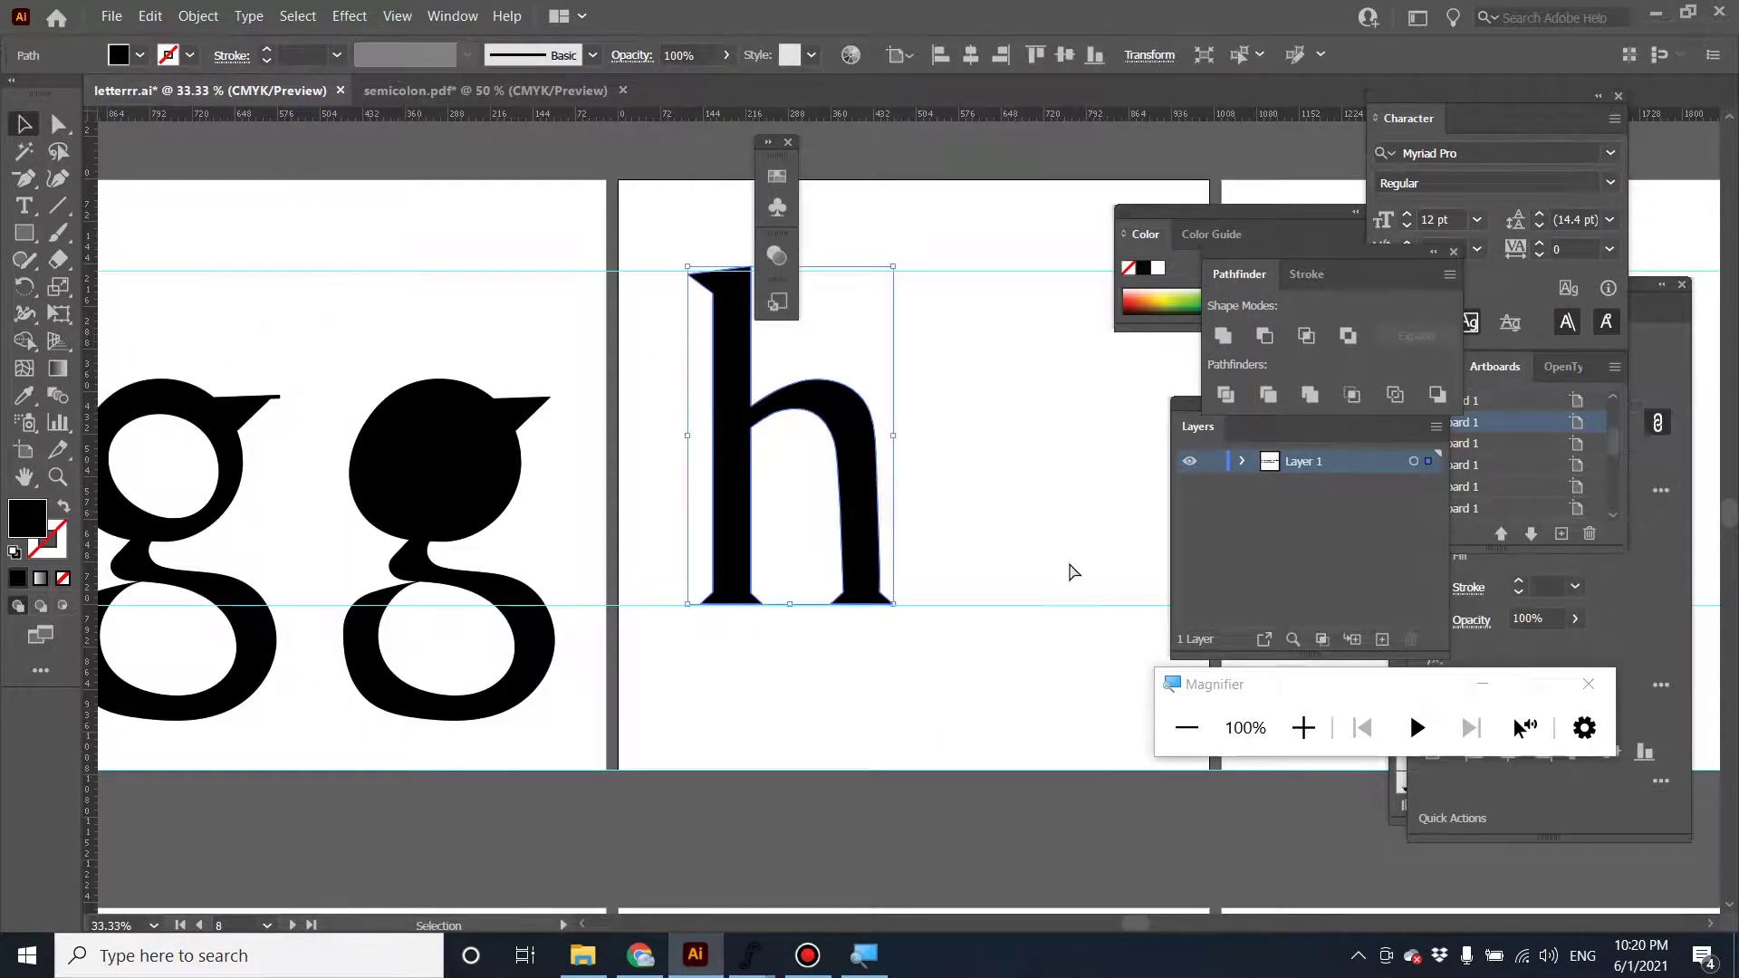
key(v)
click(480, 90)
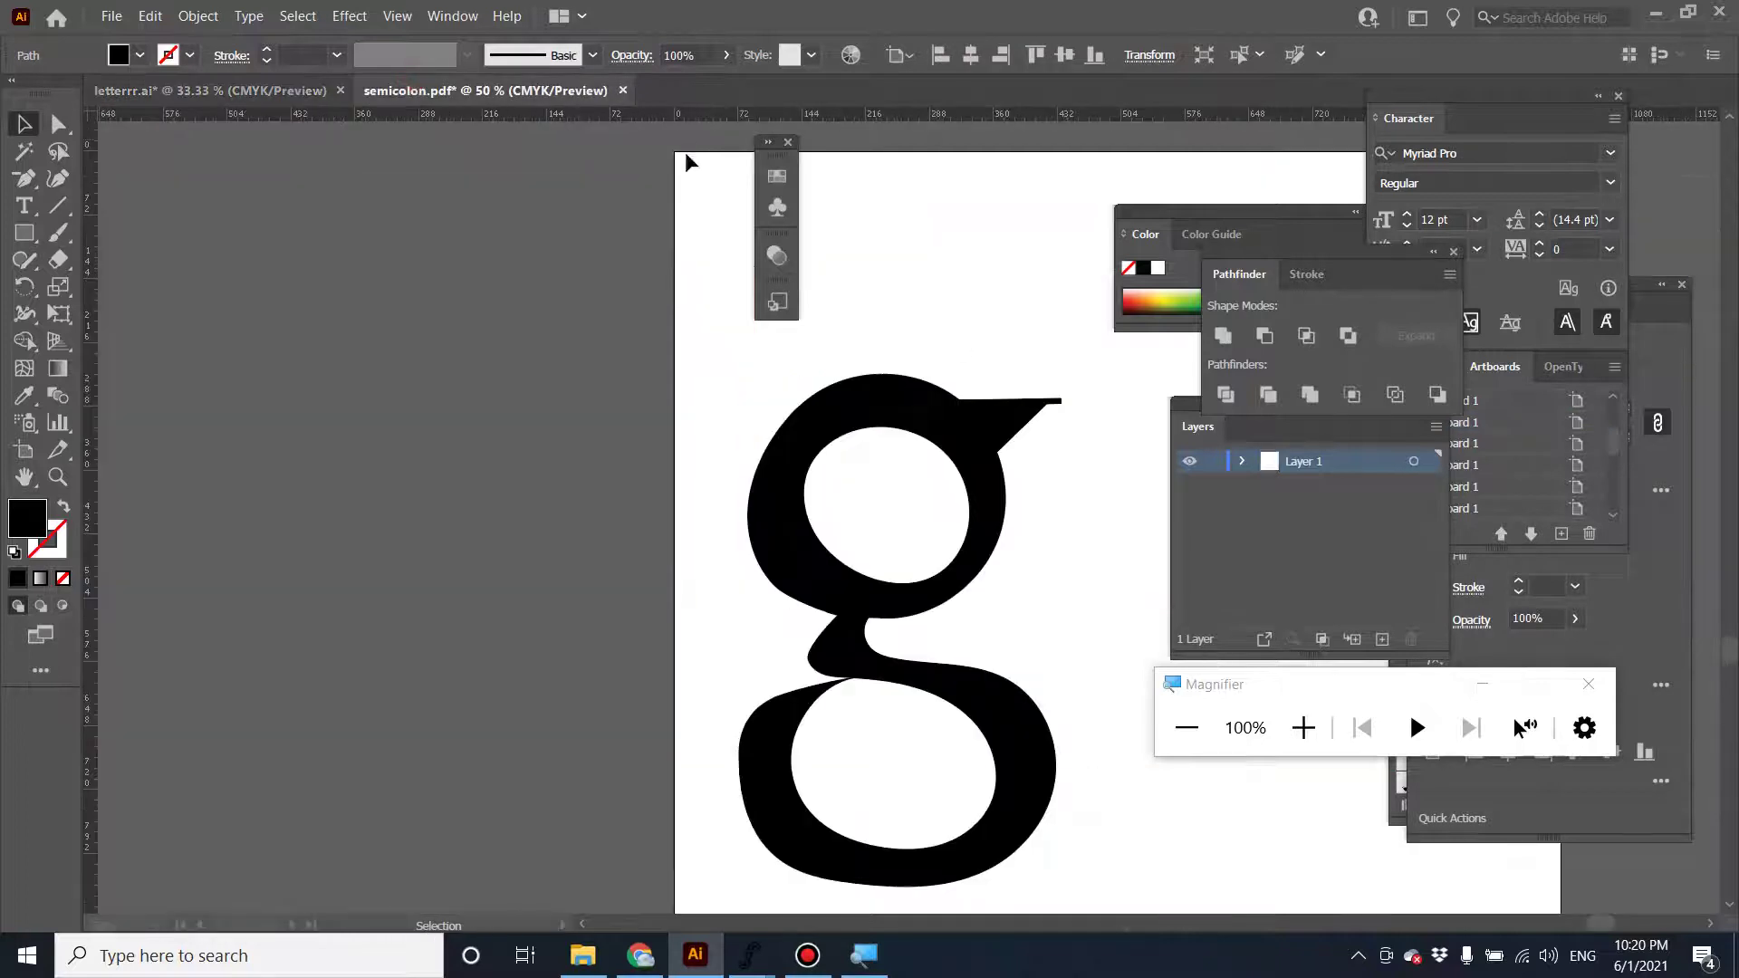
key(ctrl+a)
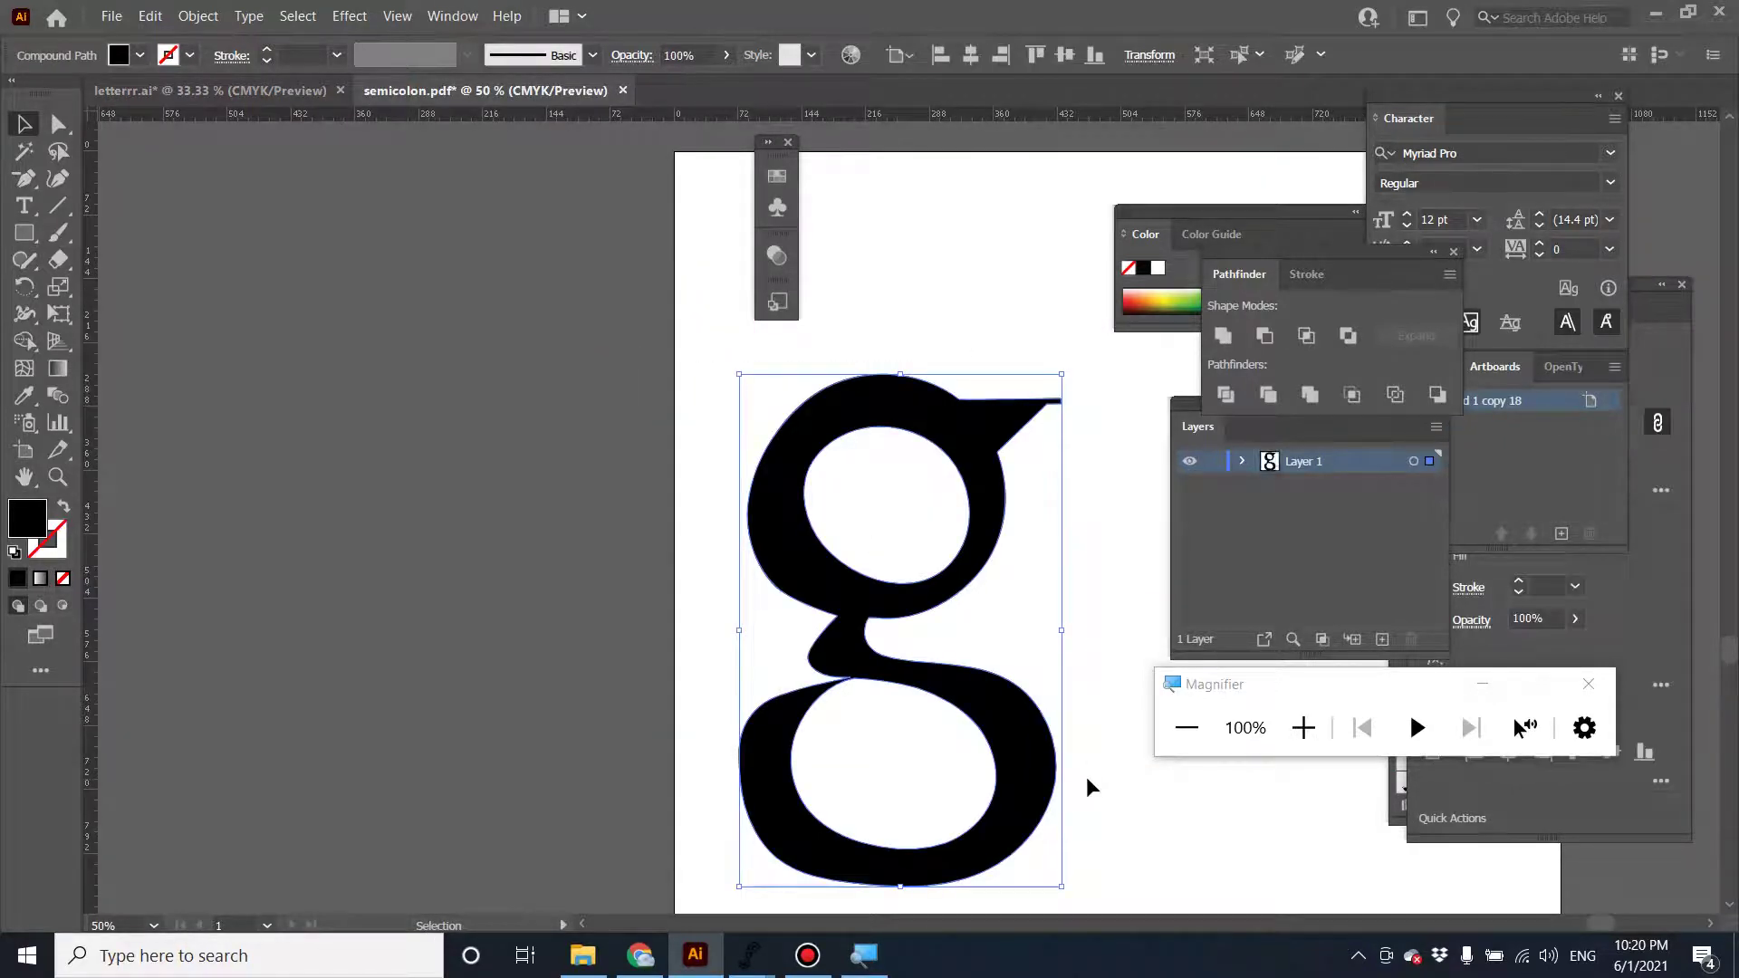
key(Delete)
key(ctrl+v)
drag(915, 674, 802, 698)
Export the artboard as SVG named 'h' using artboards, accepting the SVG options.
click(111, 15)
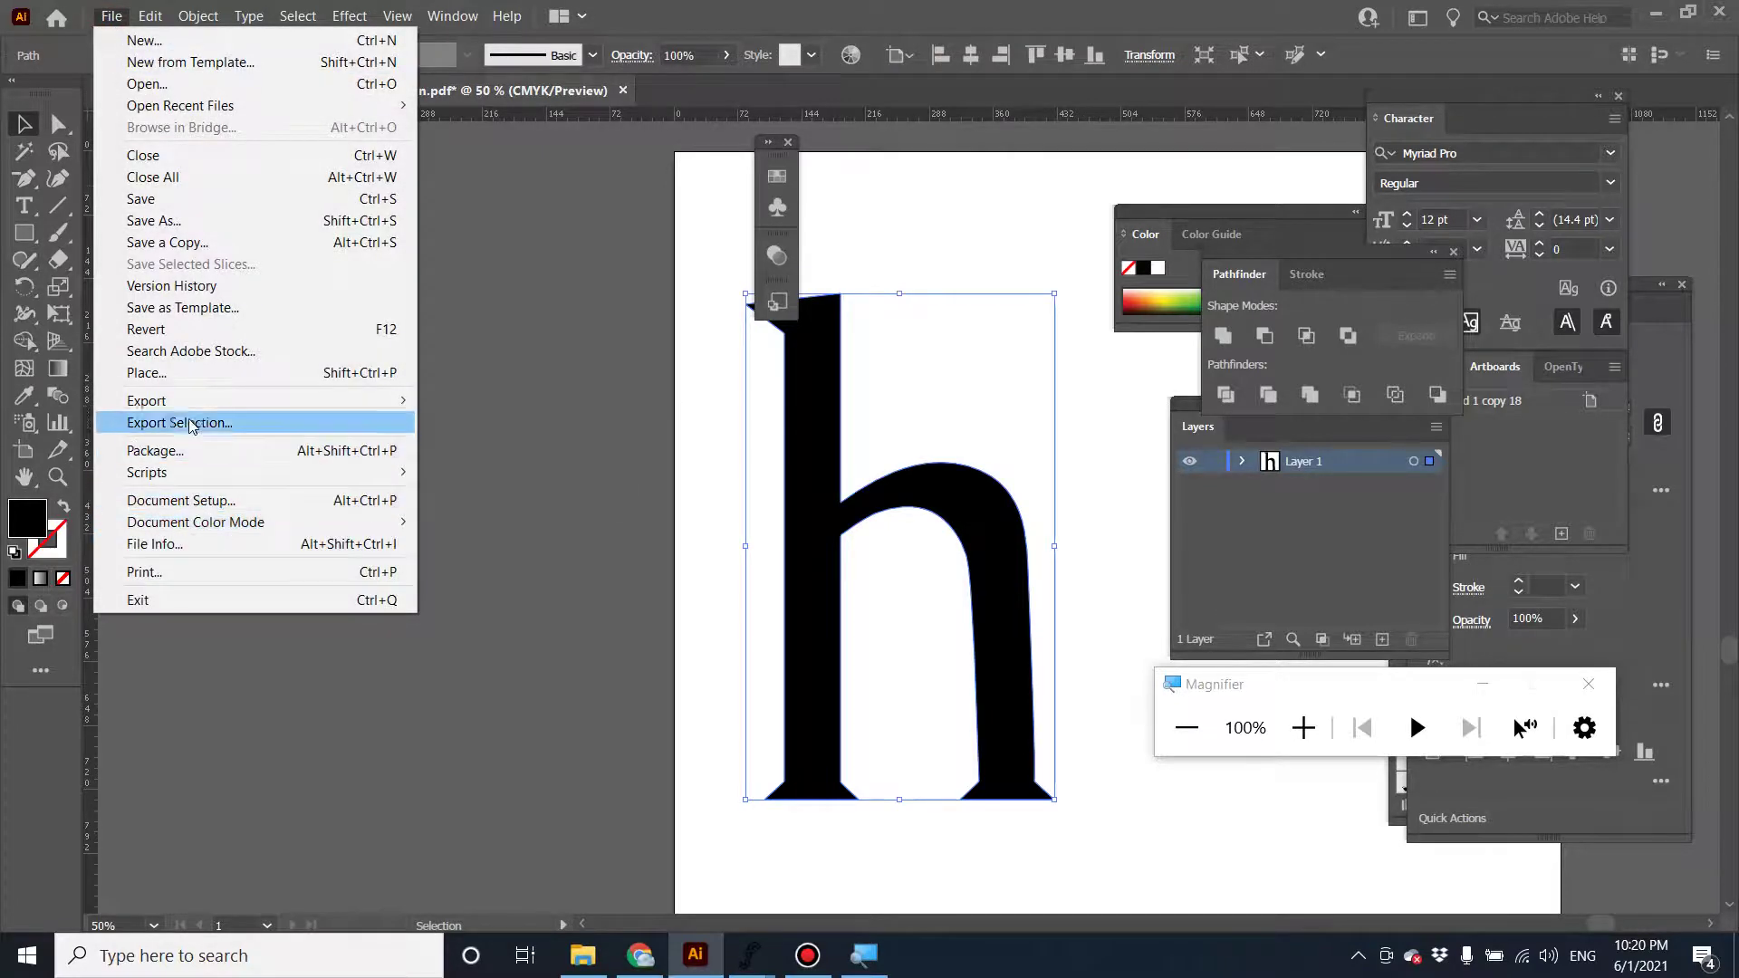
mouse_move(291, 404)
click(493, 420)
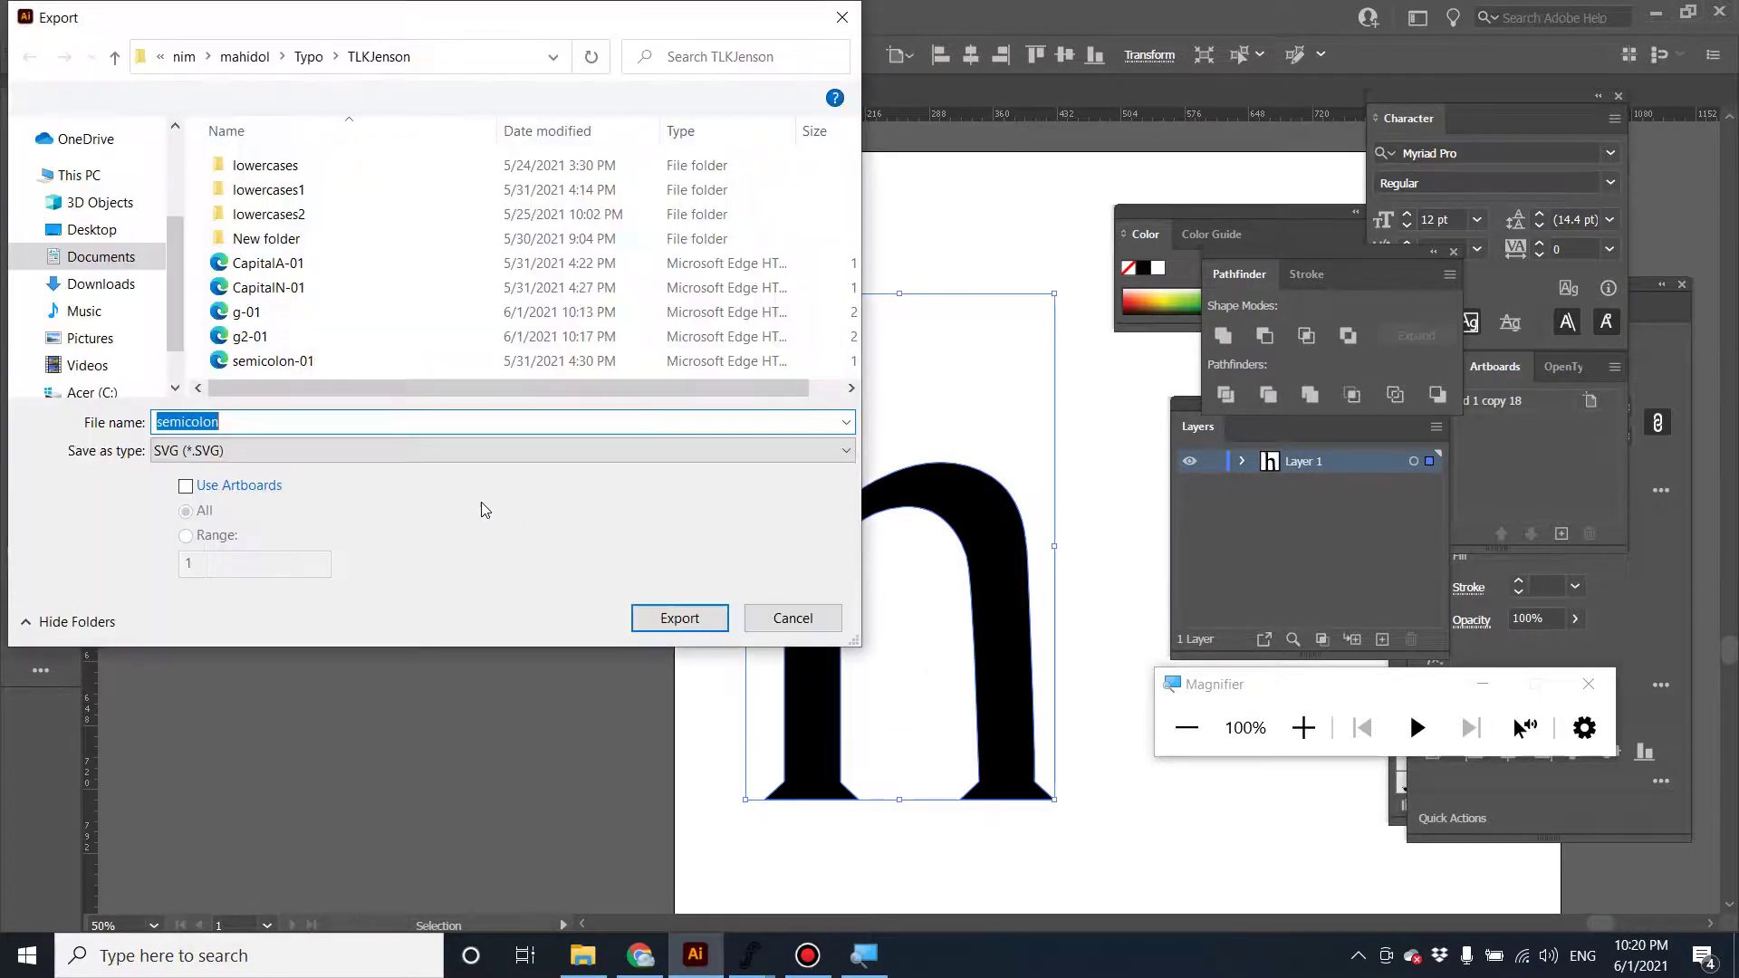
text(h)
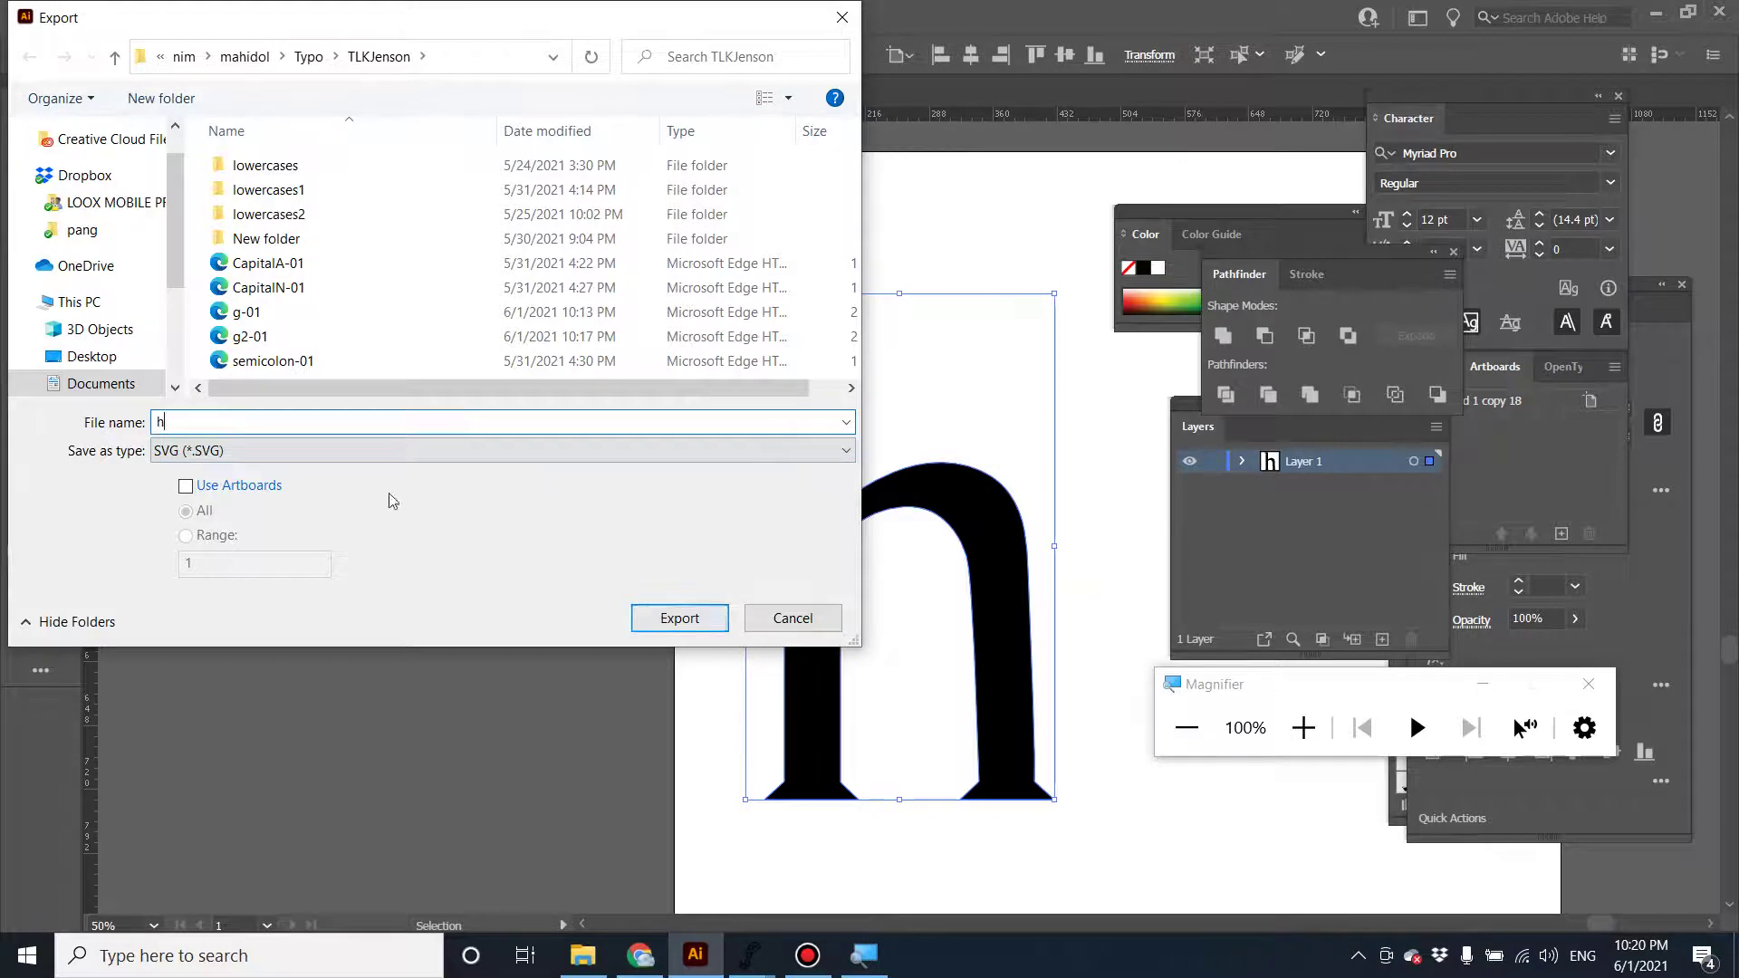
click(240, 487)
click(678, 617)
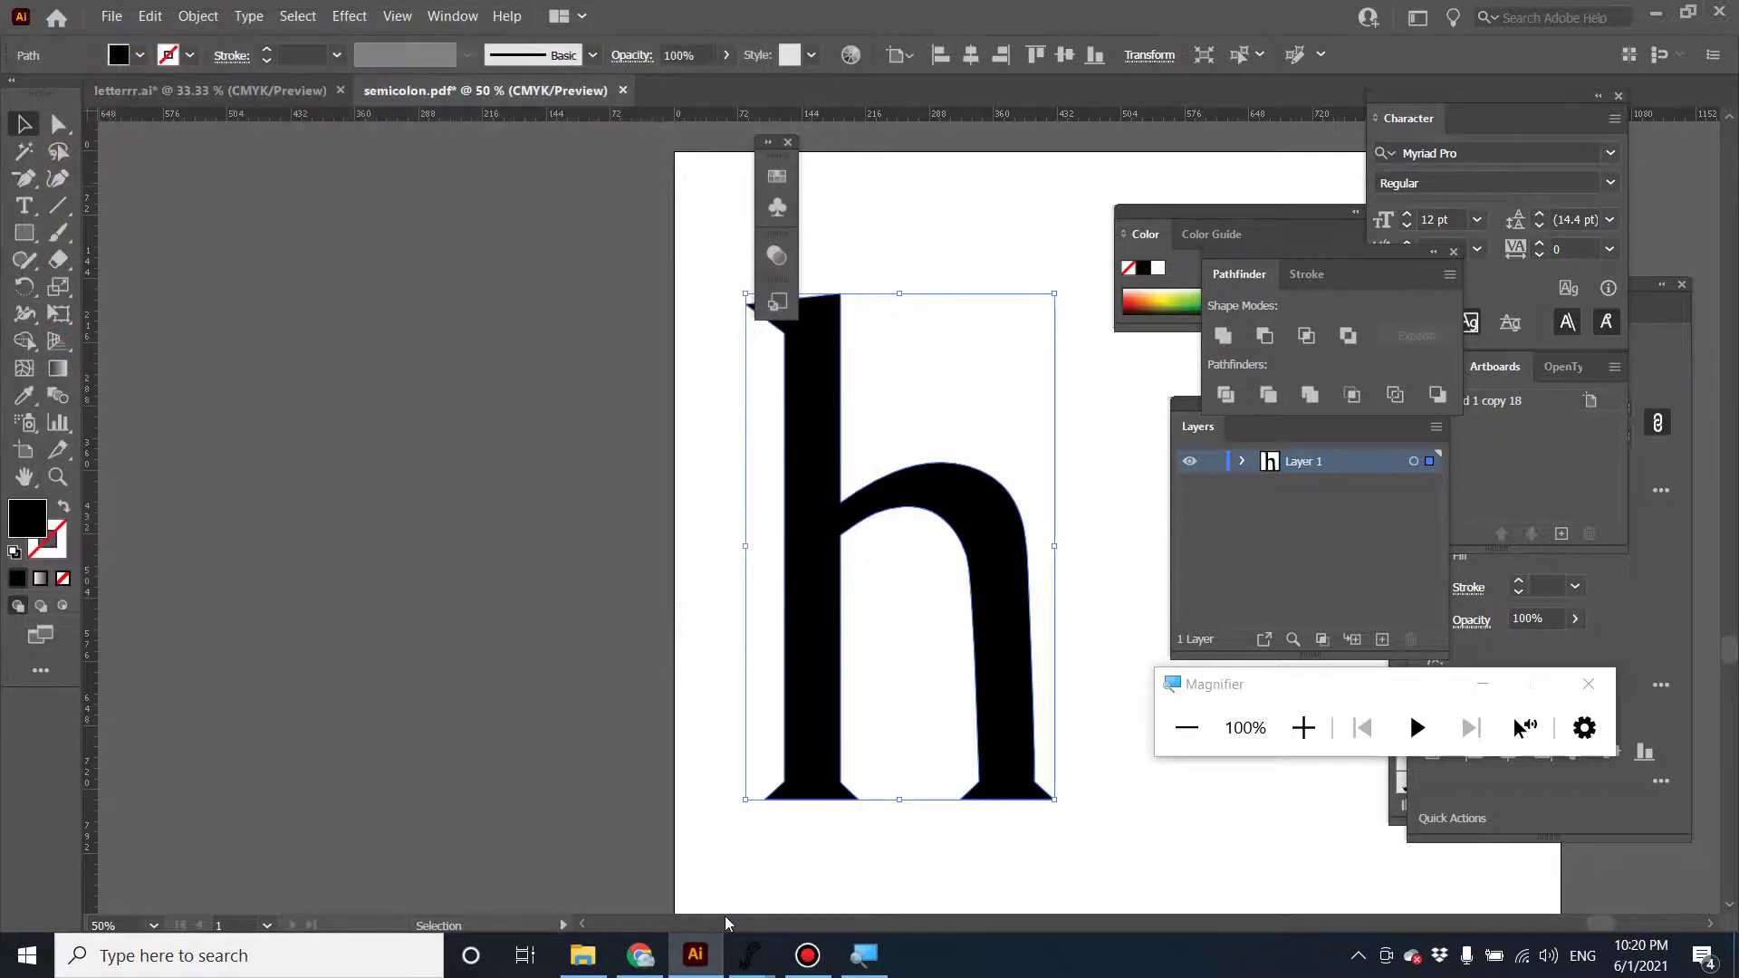
click(561, 562)
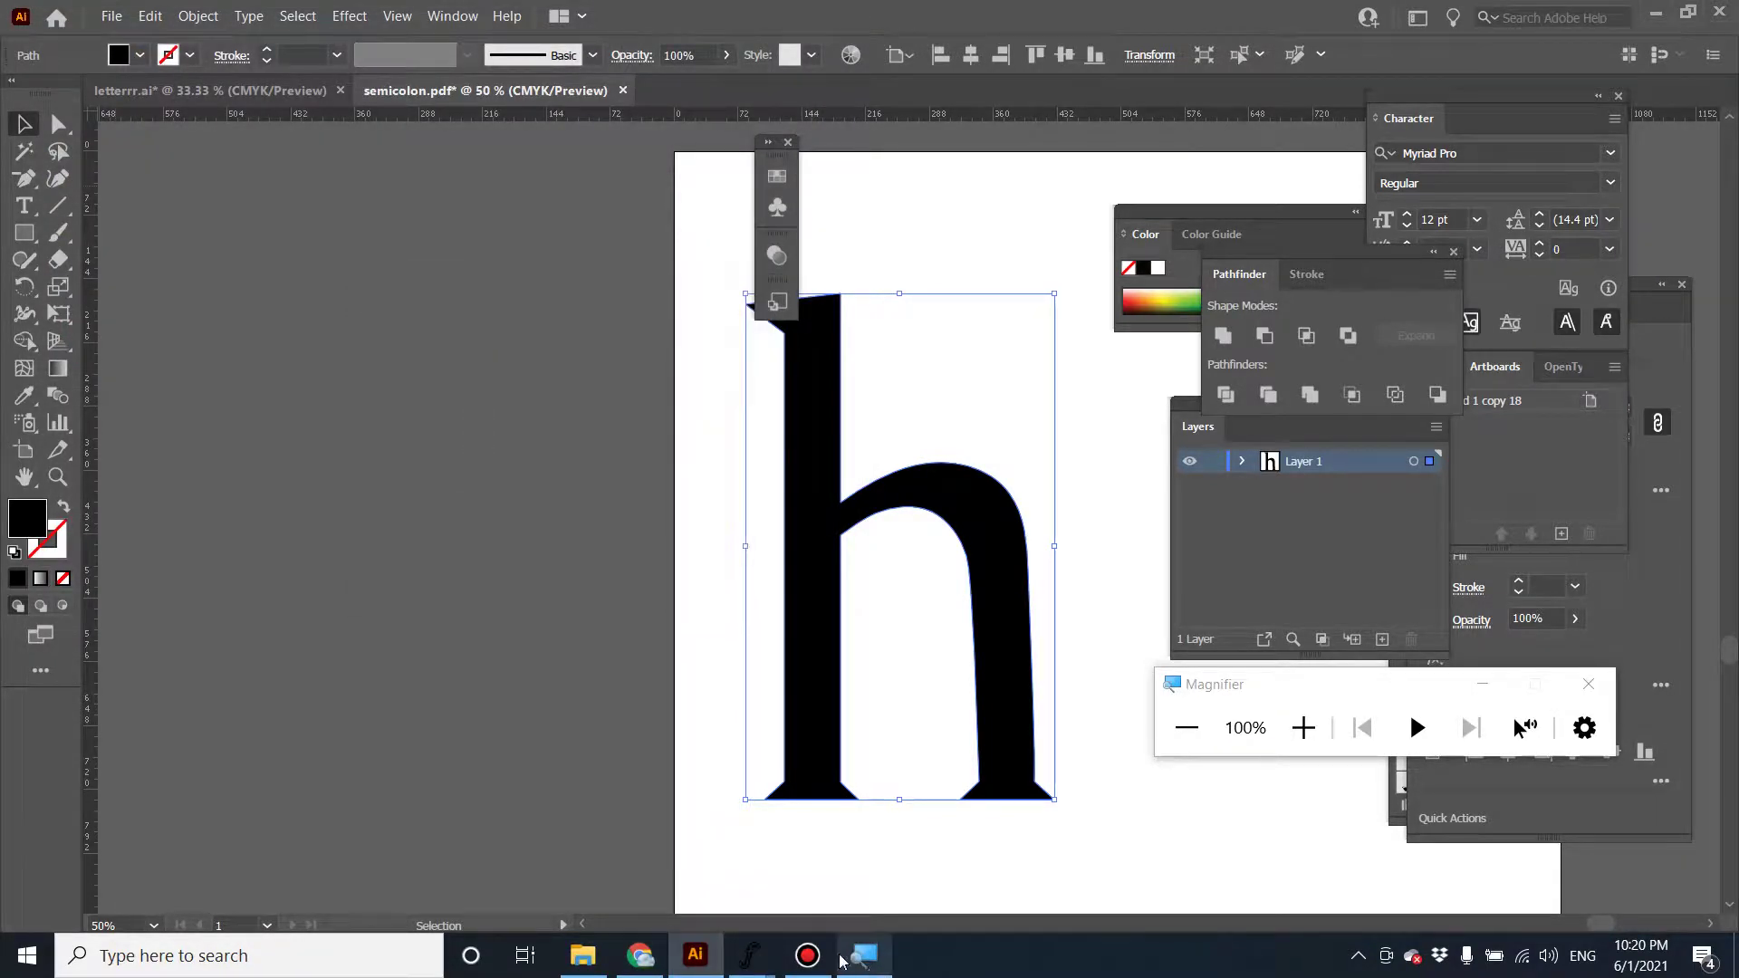
Open the lowercase h glyph from FontForge's TLKJenson font view.
mouse_move(750, 955)
click(757, 851)
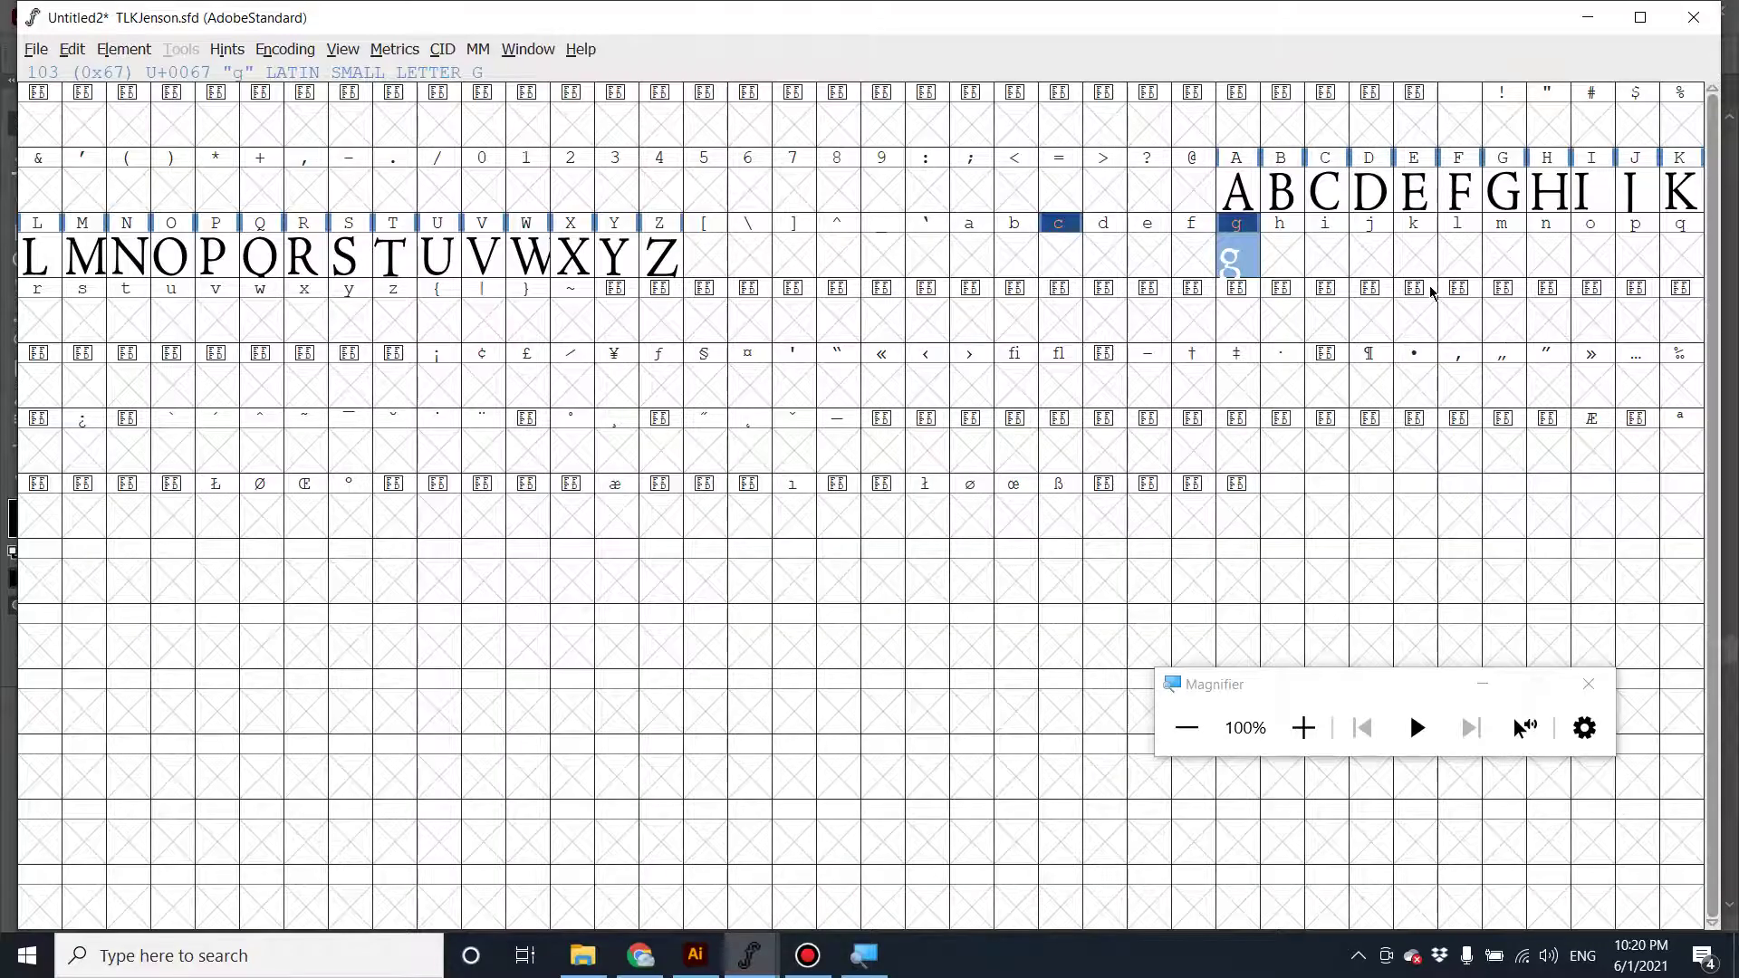
double_click(1281, 256)
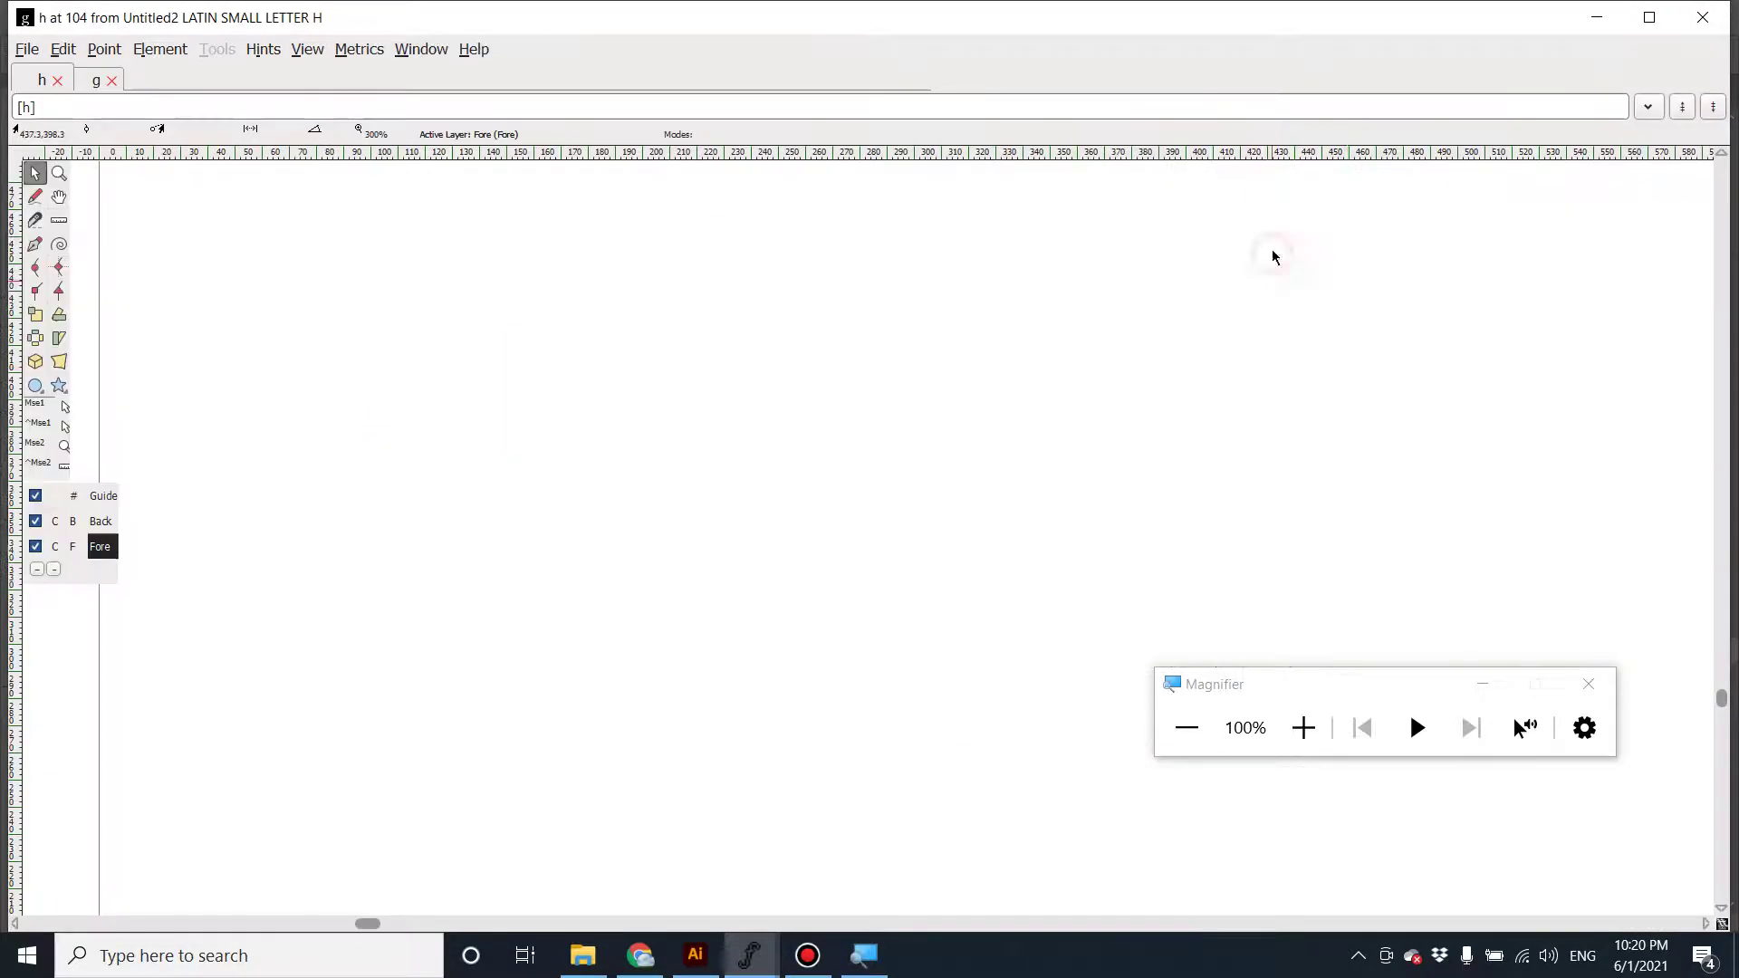
scroll(1026, 527, down, 3)
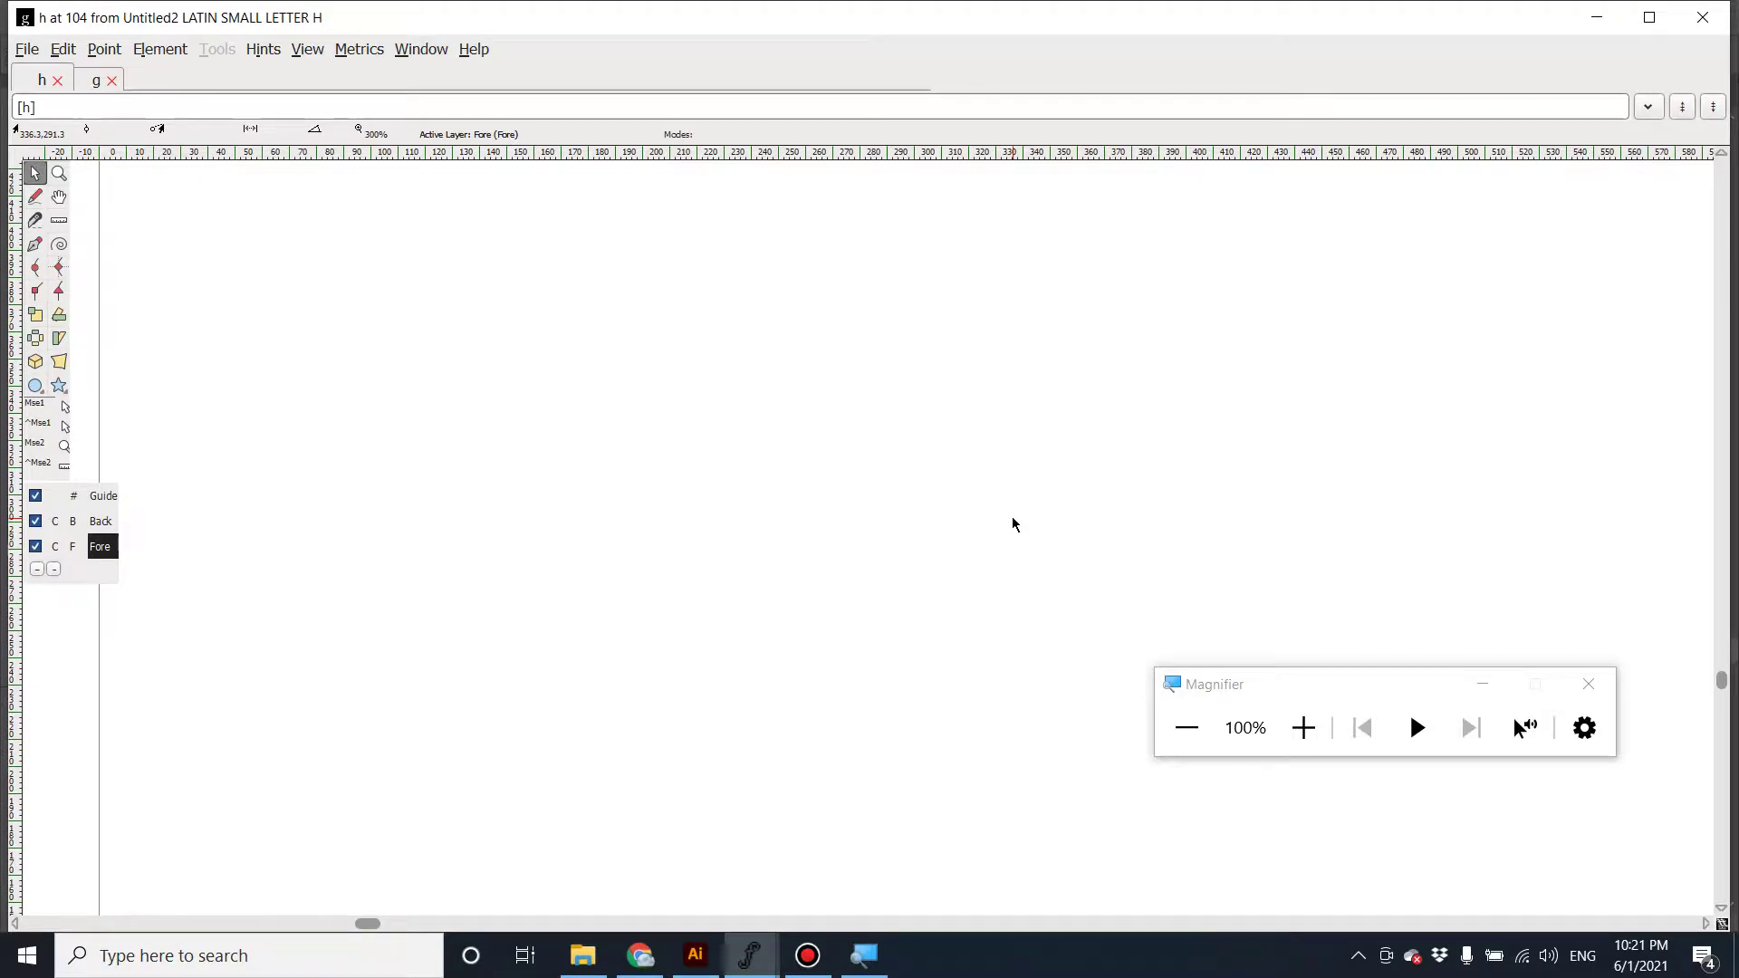
Import h-01.svg into the h glyph, undoing an accidental point move on the arch.
key(ctrl+shift+i)
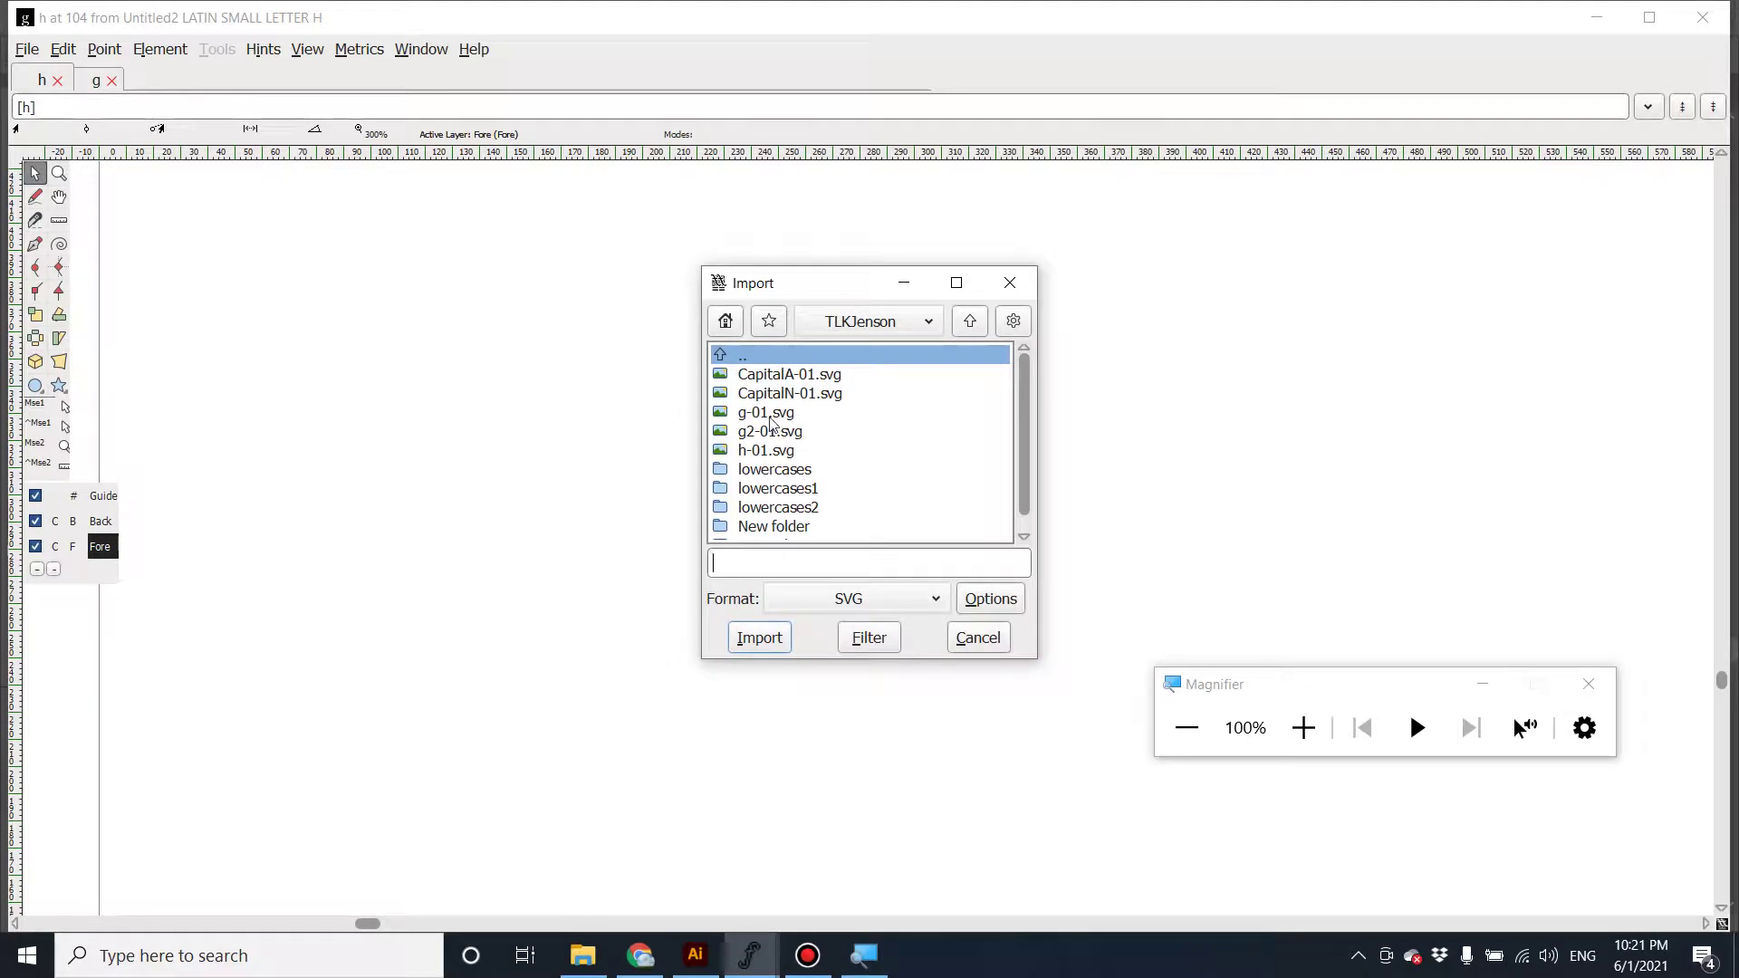
click(780, 453)
click(759, 638)
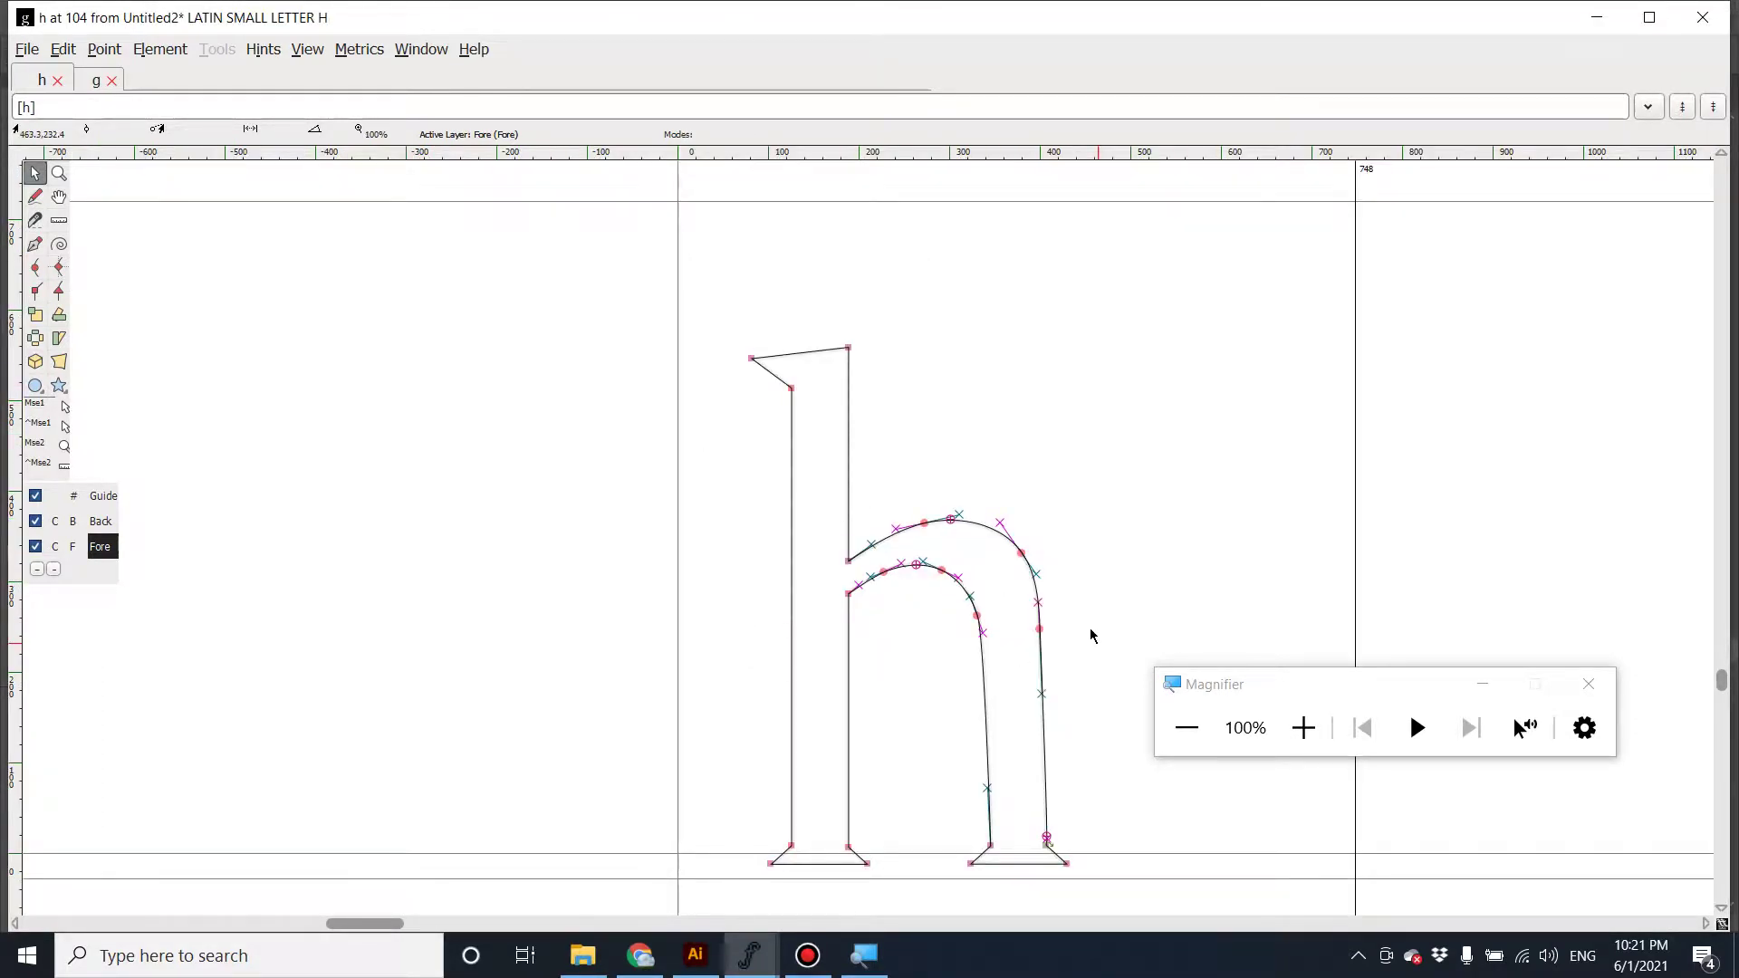
drag(923, 526, 947, 439)
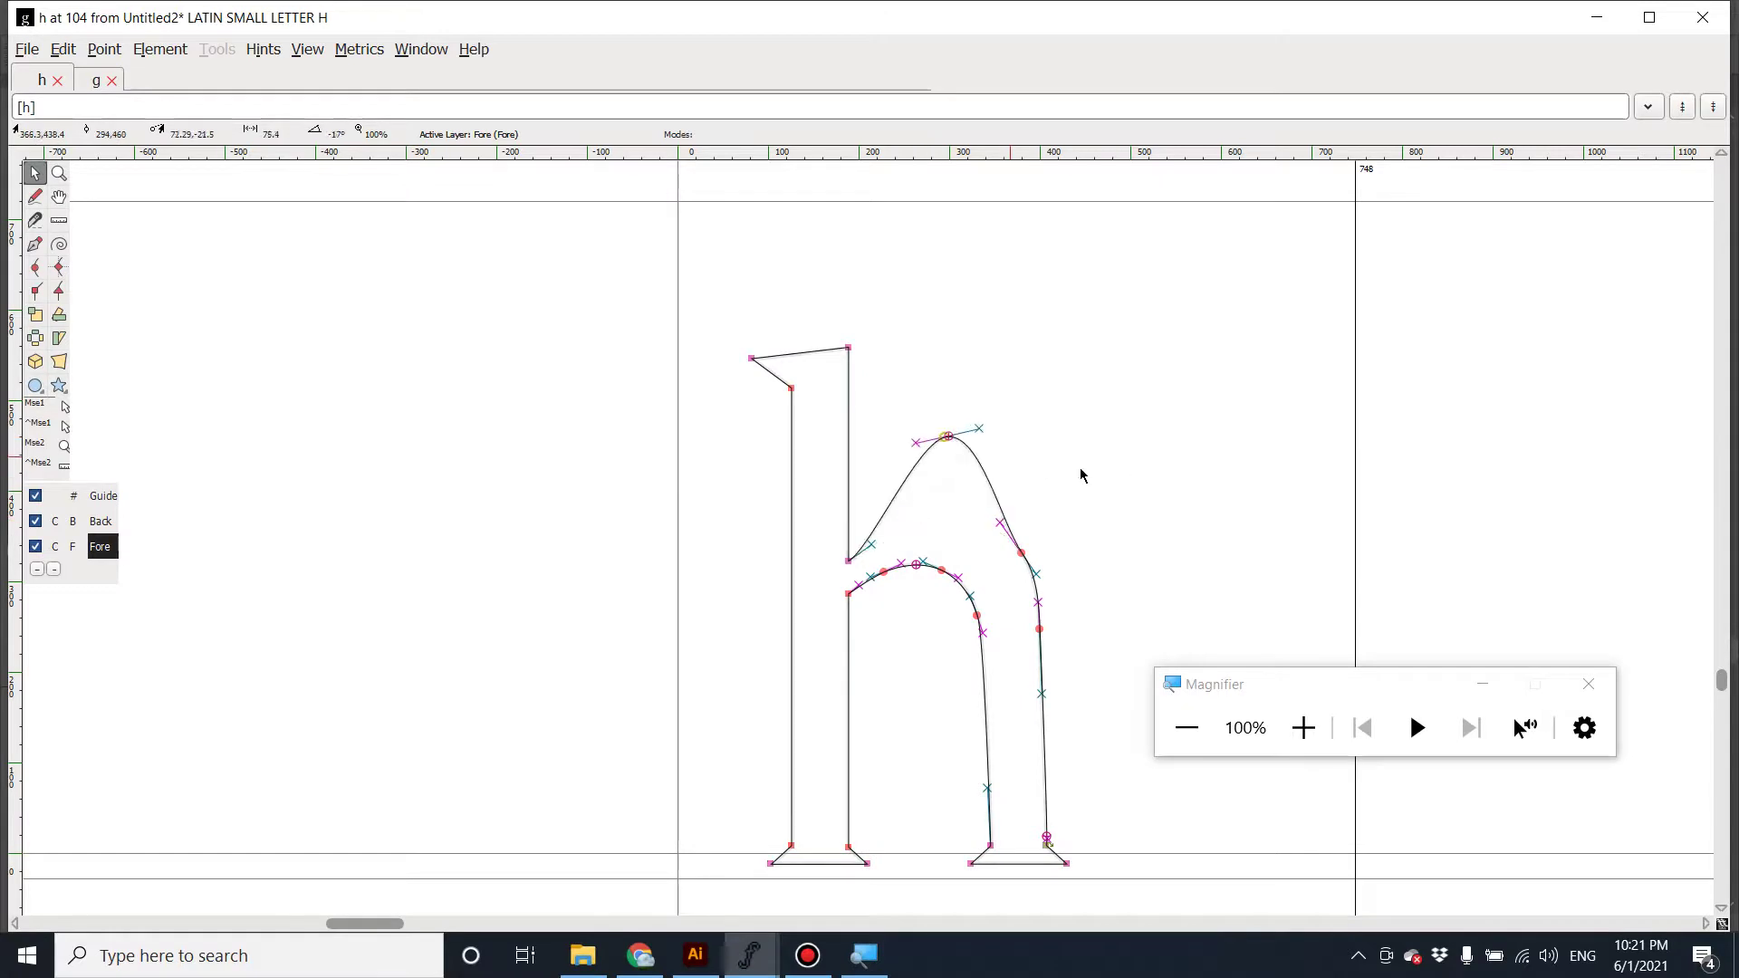
key(ctrl+z)
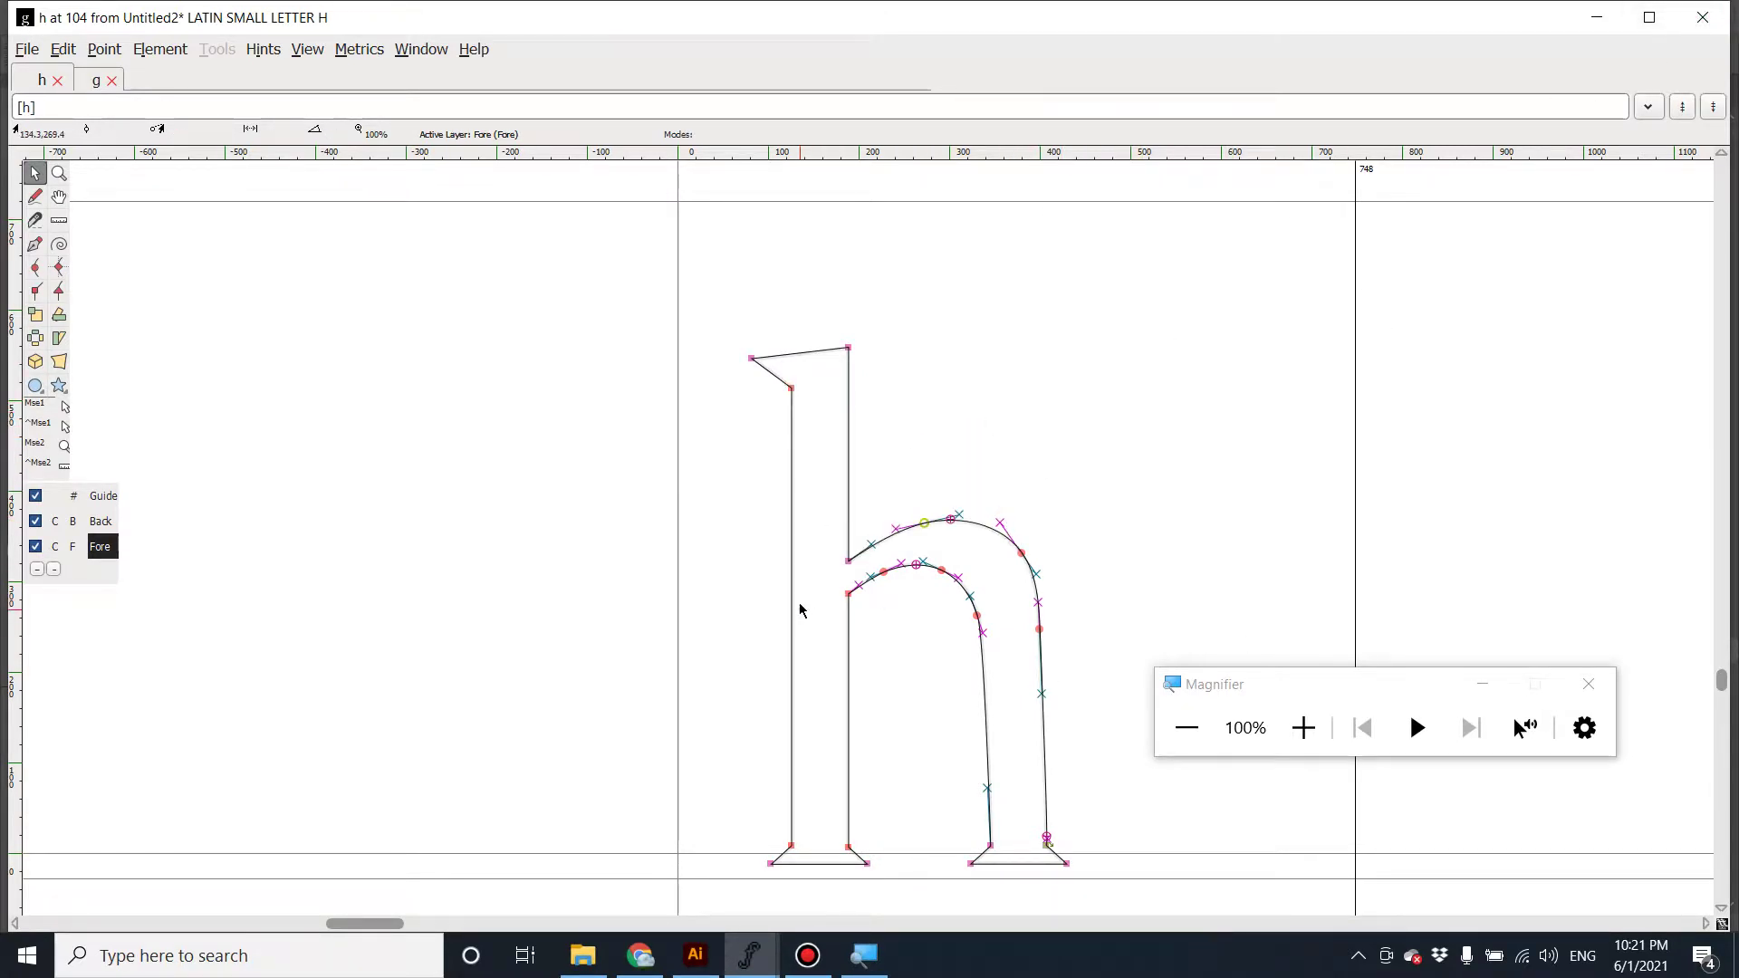
Close the h glyph editor and reopen the h glyph from the font view.
click(1703, 20)
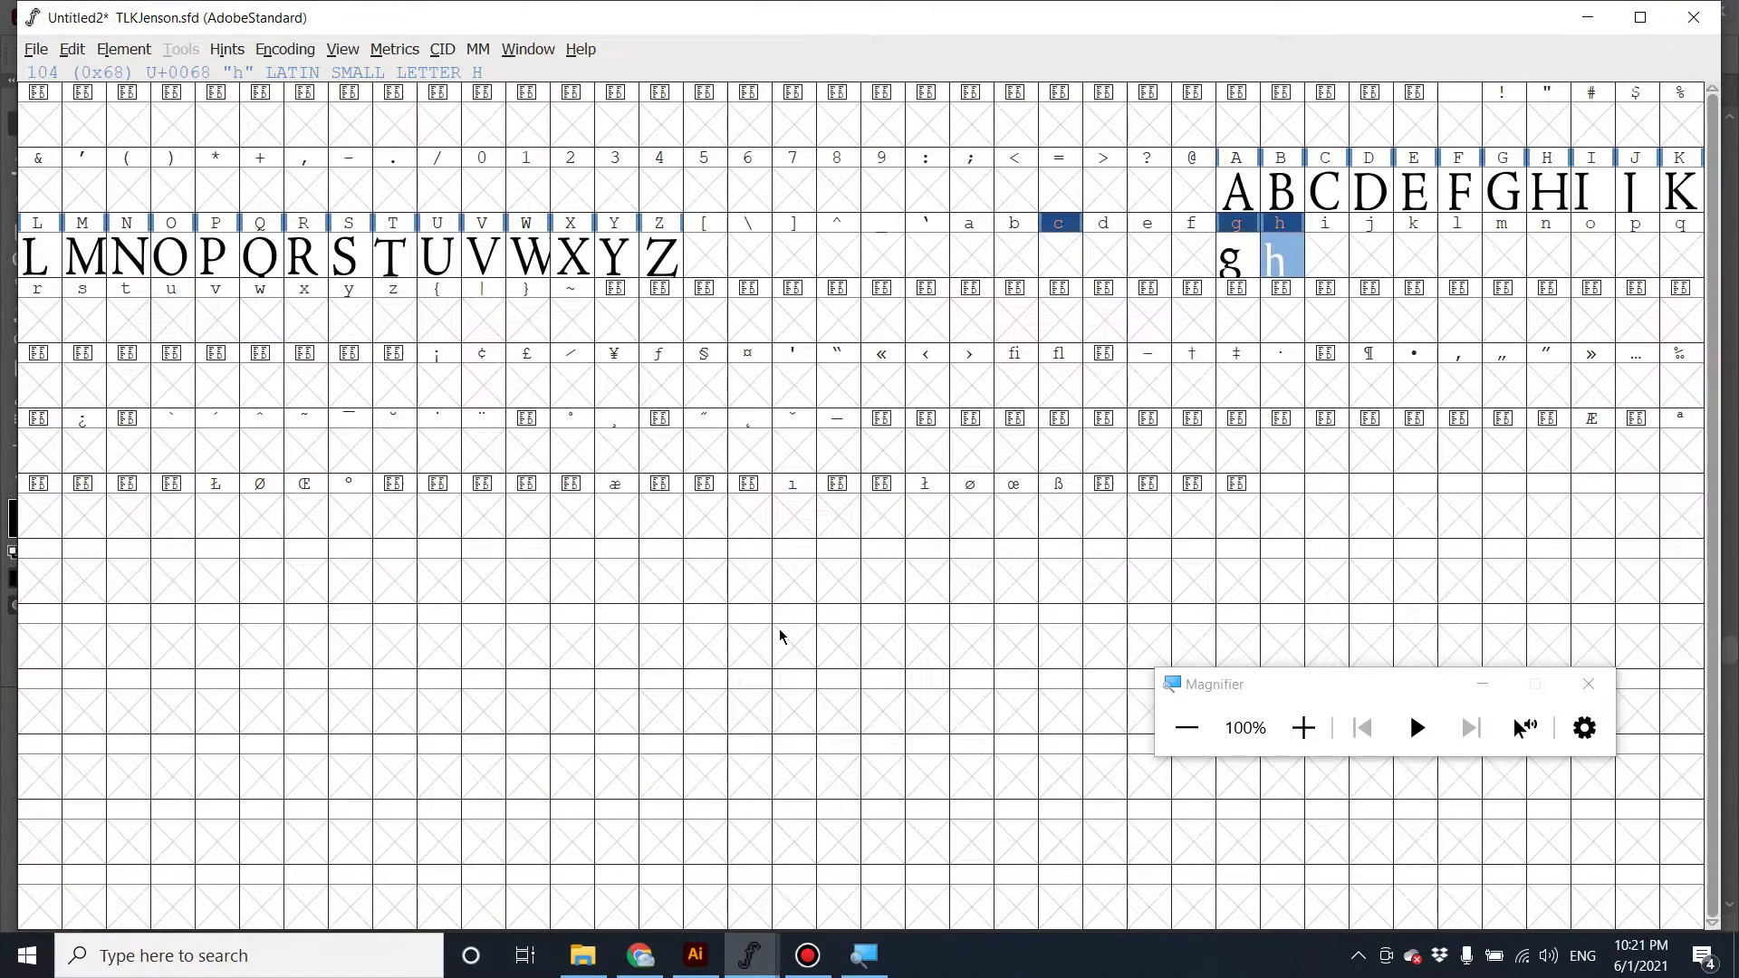
click(1383, 326)
click(1278, 273)
double_click(1293, 269)
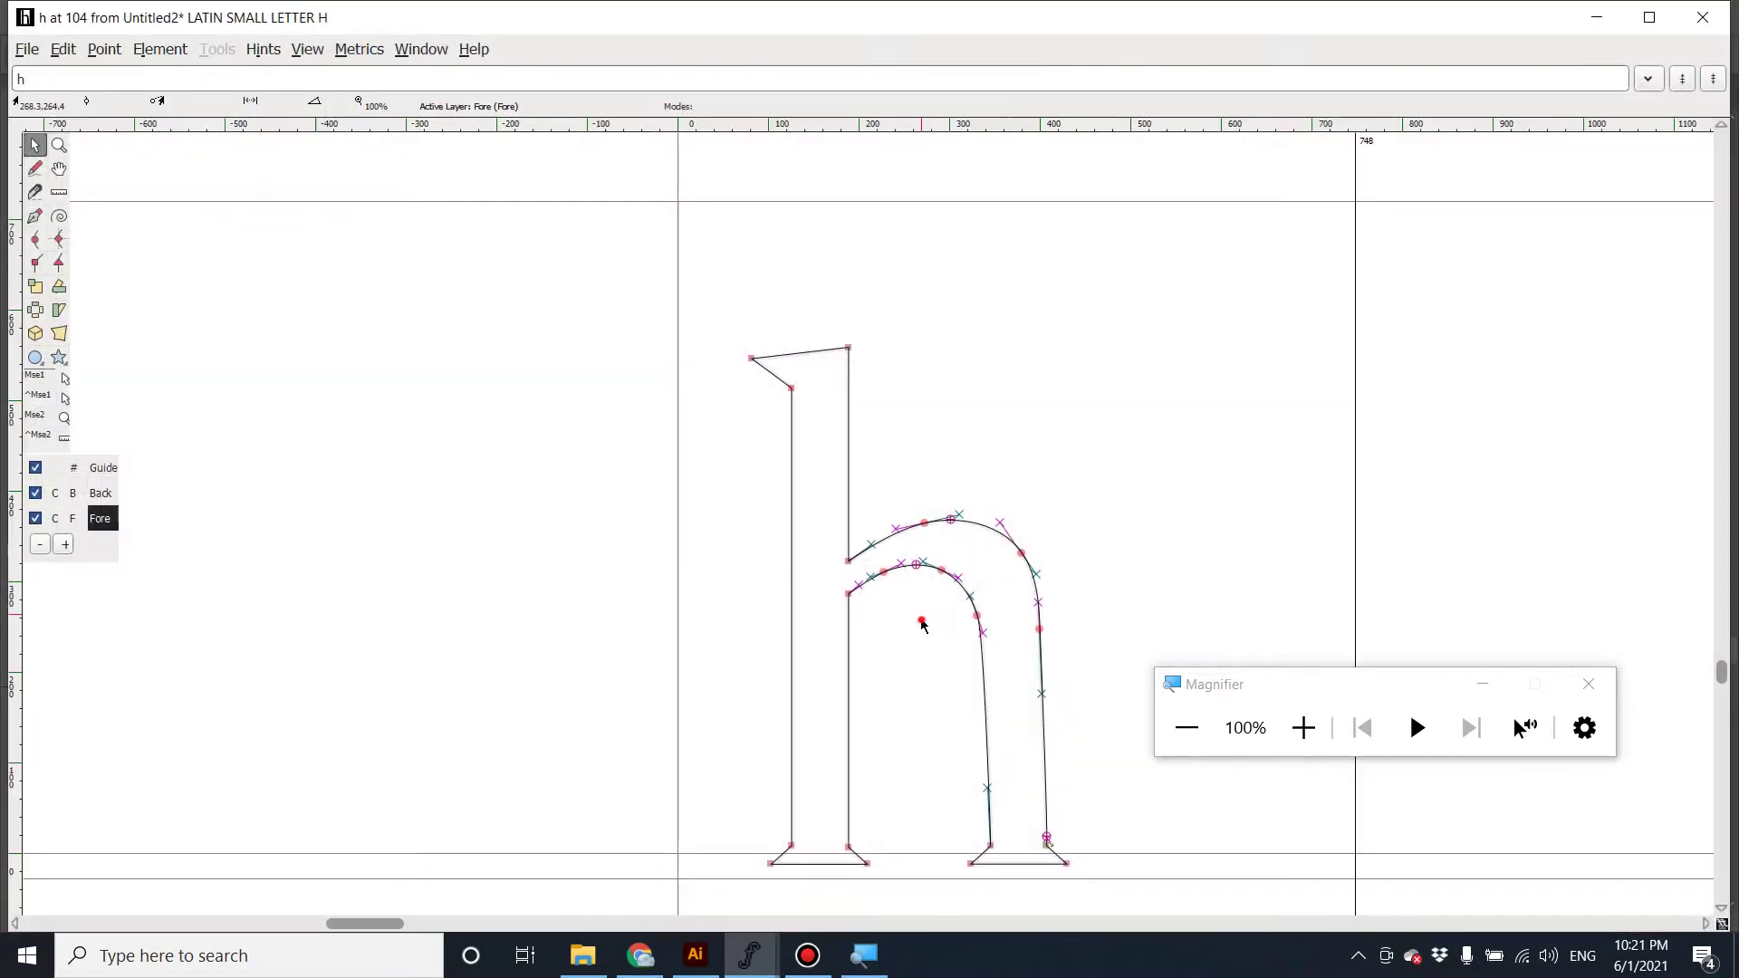
Adjust the h's left side bearing and close the glyph window.
drag(921, 625, 901, 815)
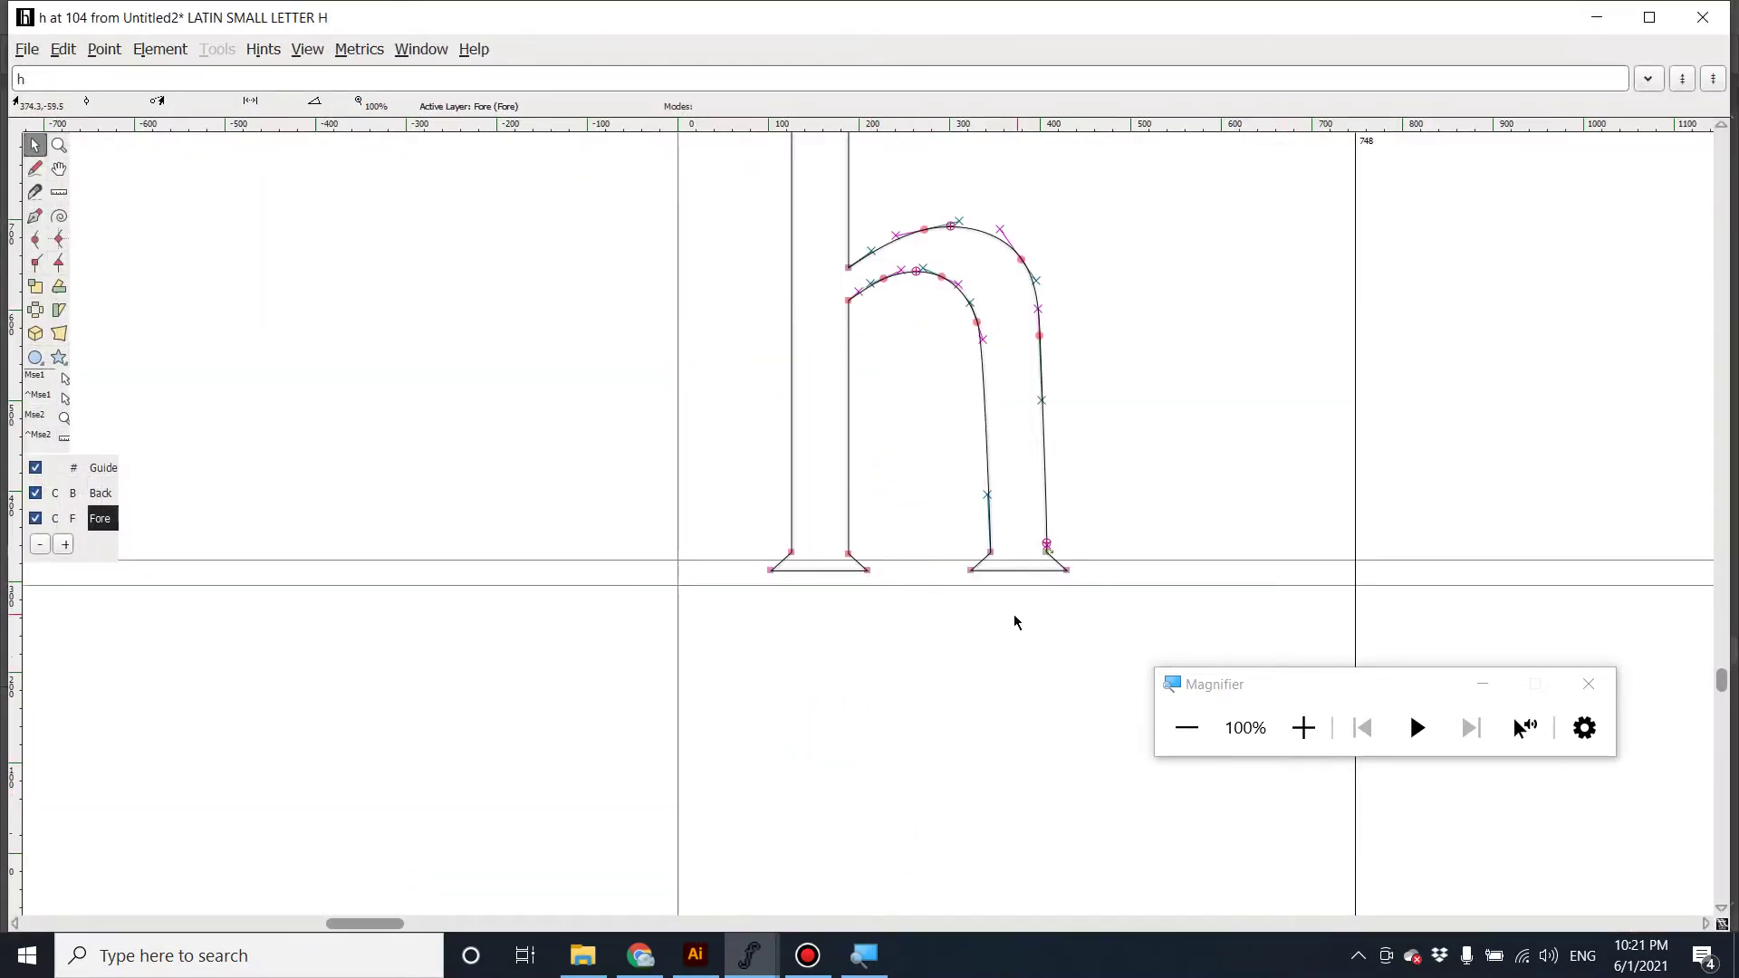
scroll(1014, 621, up, 3)
drag(679, 193, 1272, 359)
click(1702, 17)
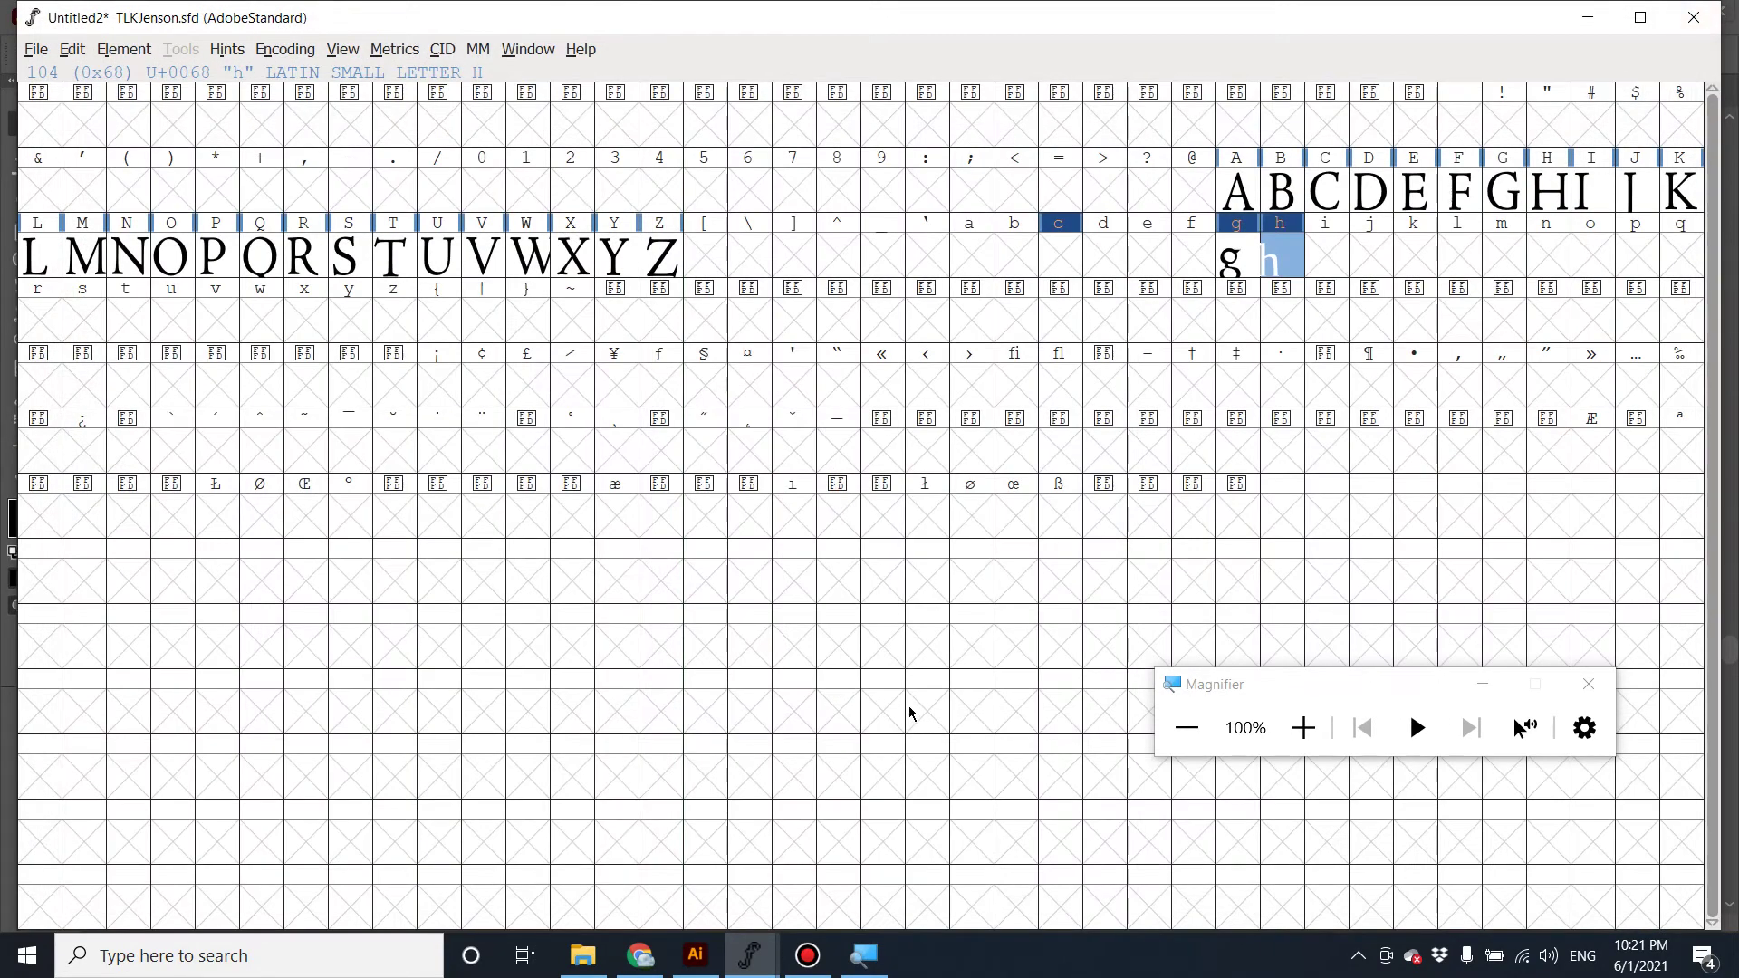